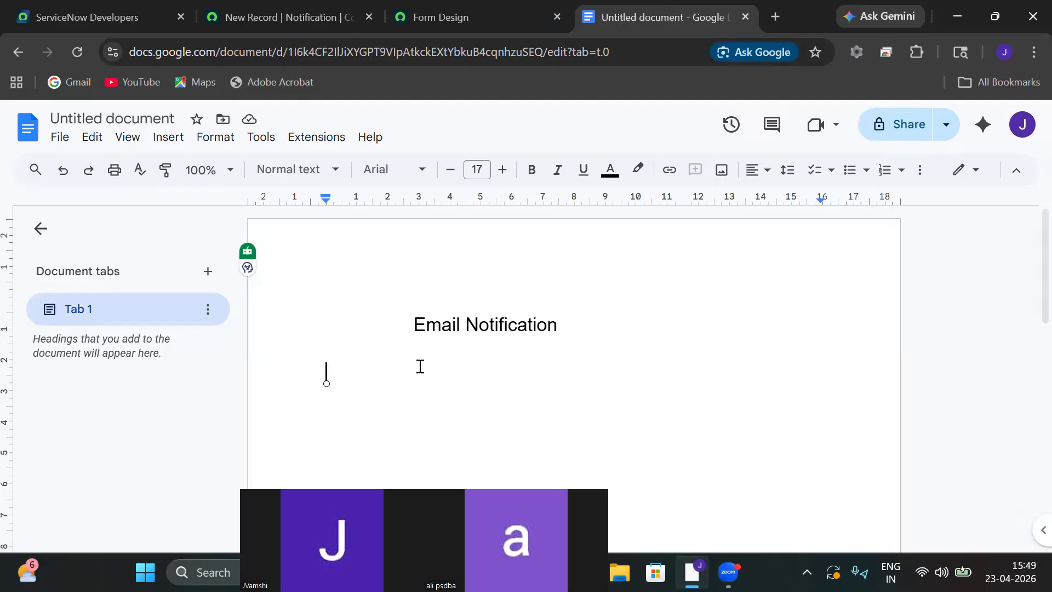
Under the heading, write that ServiceNow email notifications email users on record creation, updates or approvals.
{"action": "key", "text": "Return"}
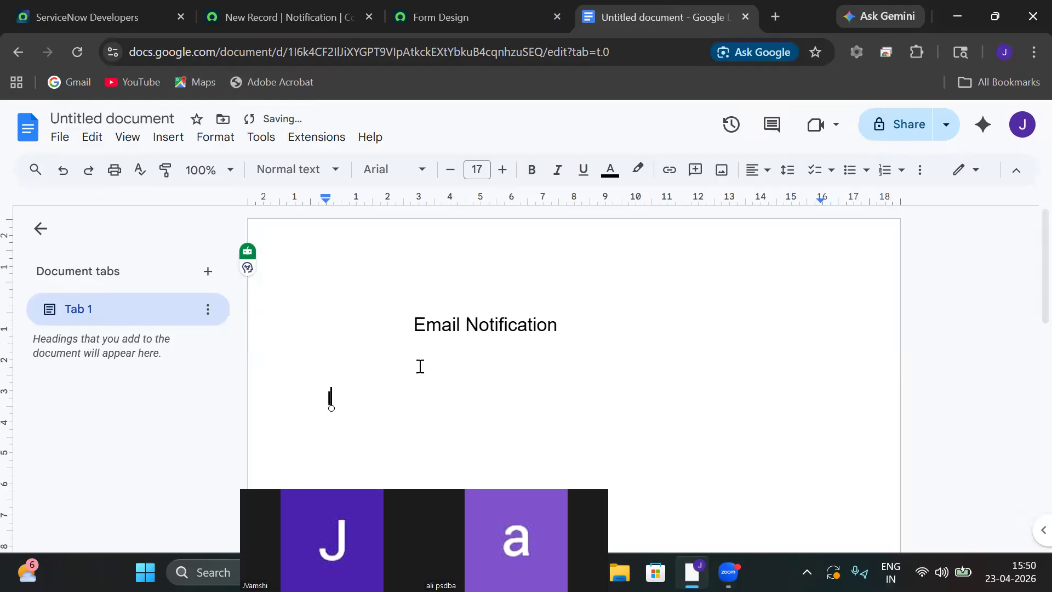
{"action": "type", "text": "In snow "}
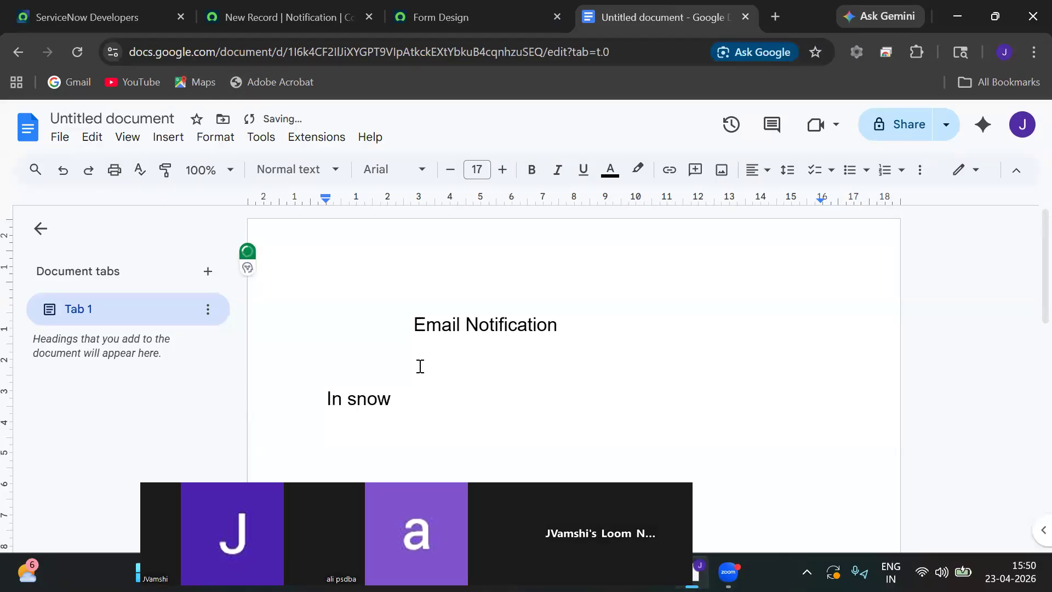
{"action": "type", "text": ",E"}
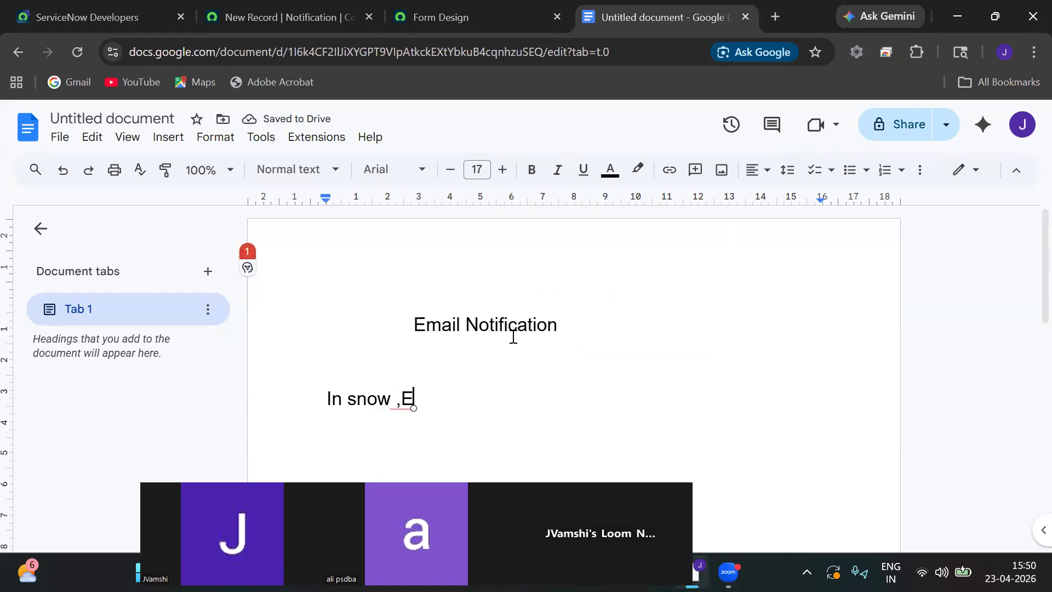
{"action": "type", "text": "ma"}
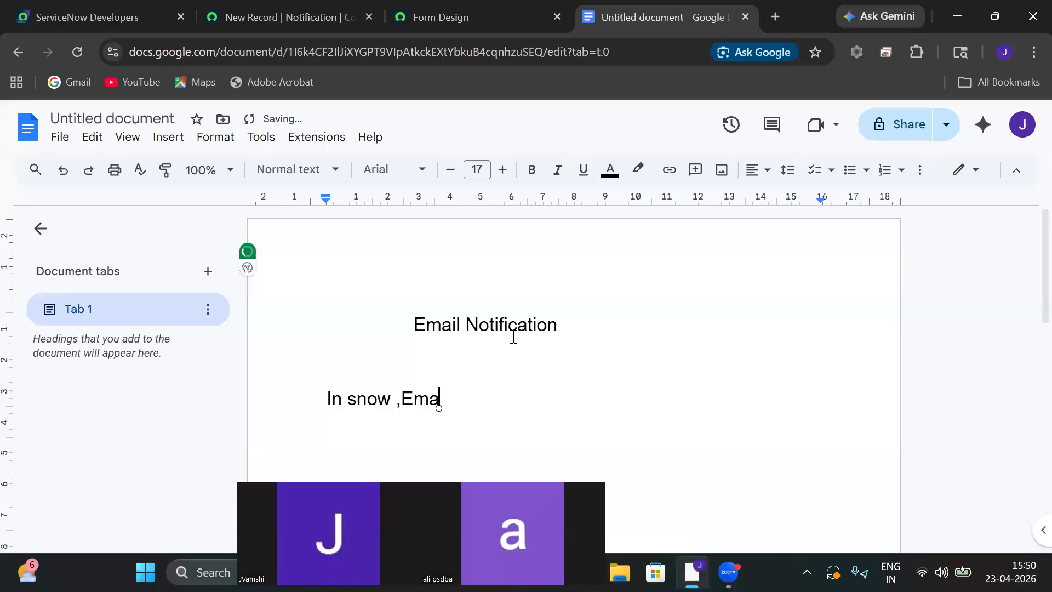
{"action": "type", "text": "il notific"}
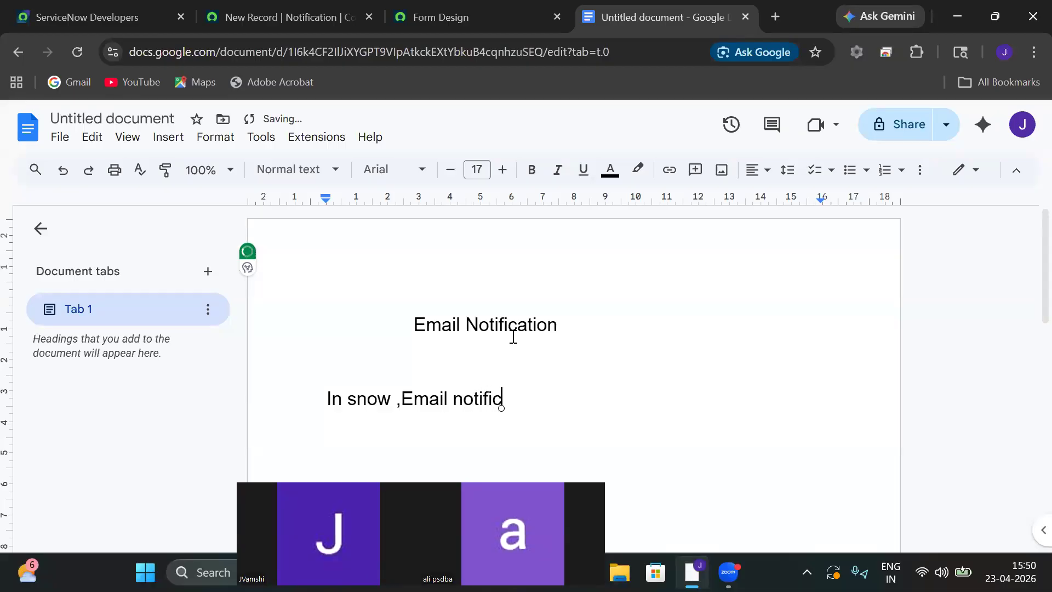
{"action": "type", "text": "ation are used "}
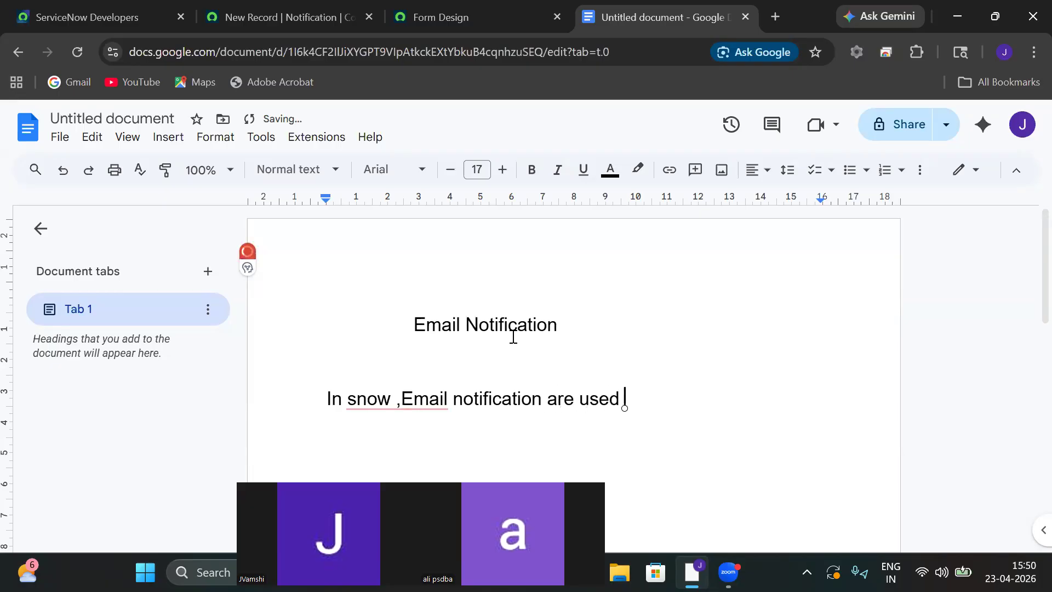
{"action": "type", "text": "to autom"}
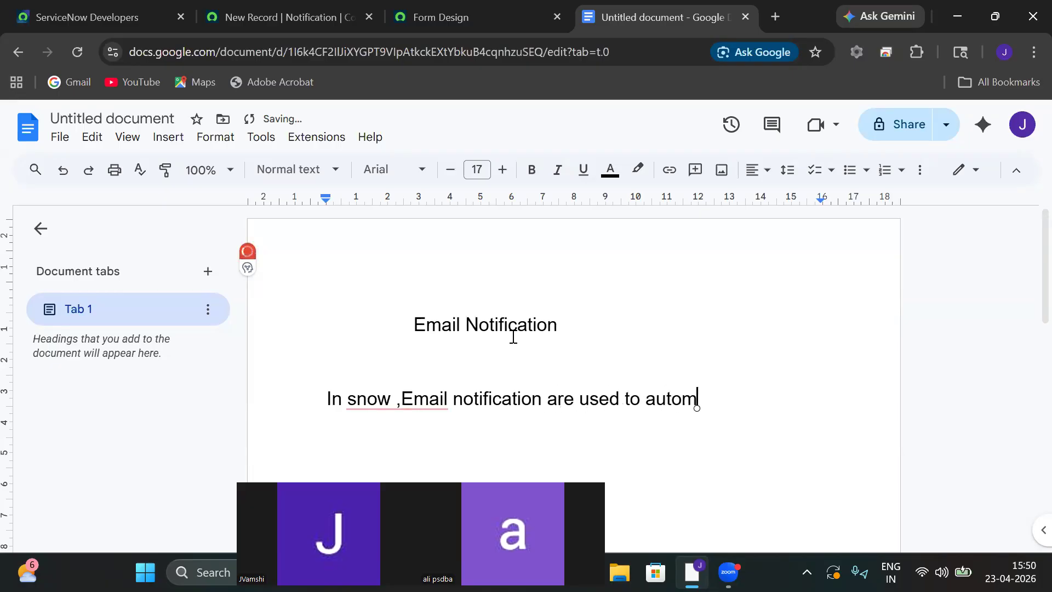
{"action": "type", "text": "atically"}
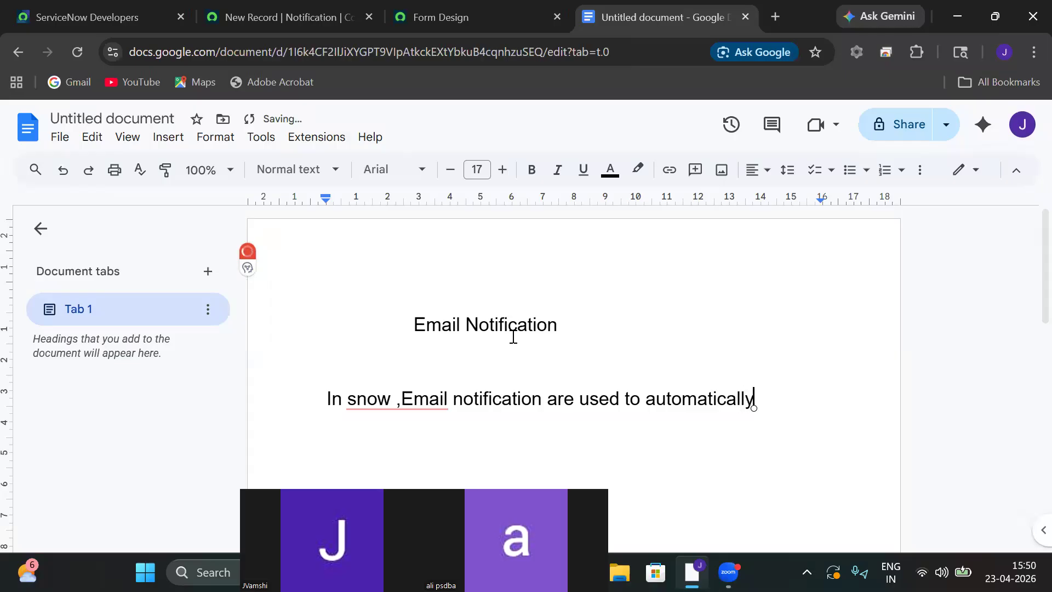
{"action": "type", "text": " send"}
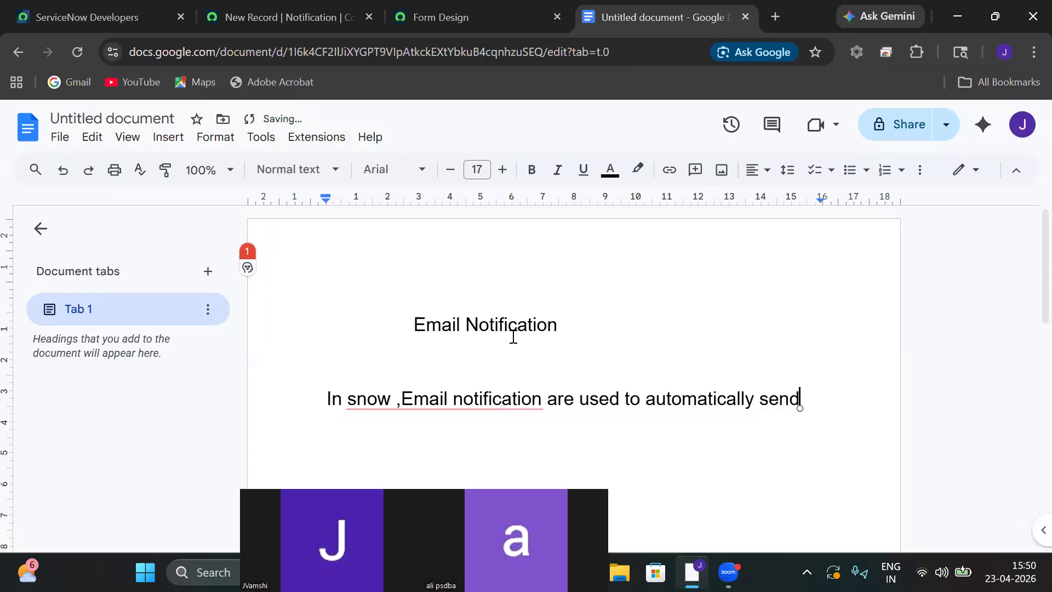
{"action": "type", "text": " ea"}
{"action": "key", "text": "BackSpace"}
{"action": "type", "text": "mails"}
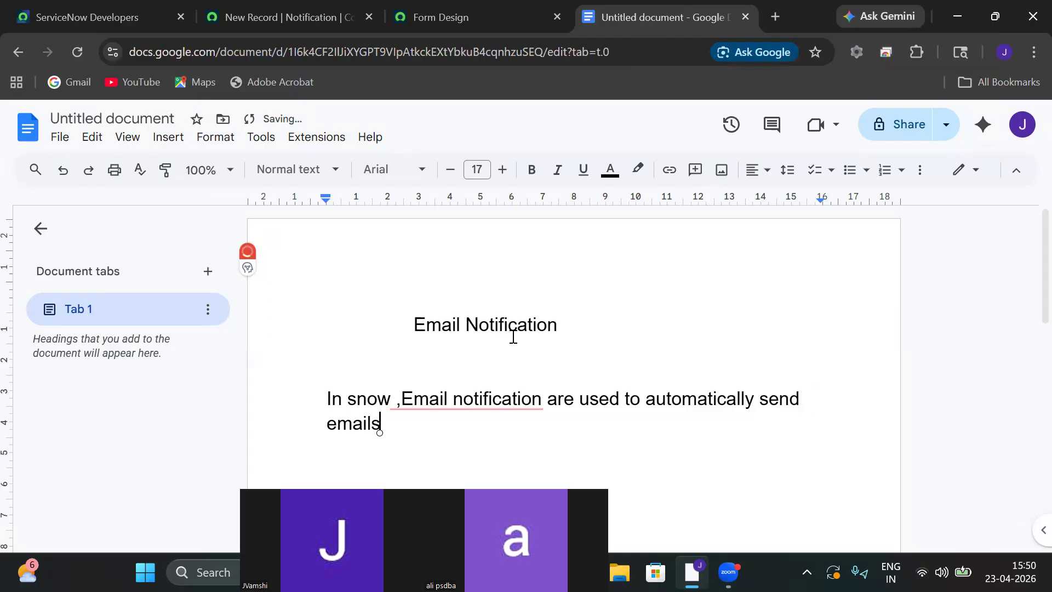
{"action": "type", "text": " to users when"}
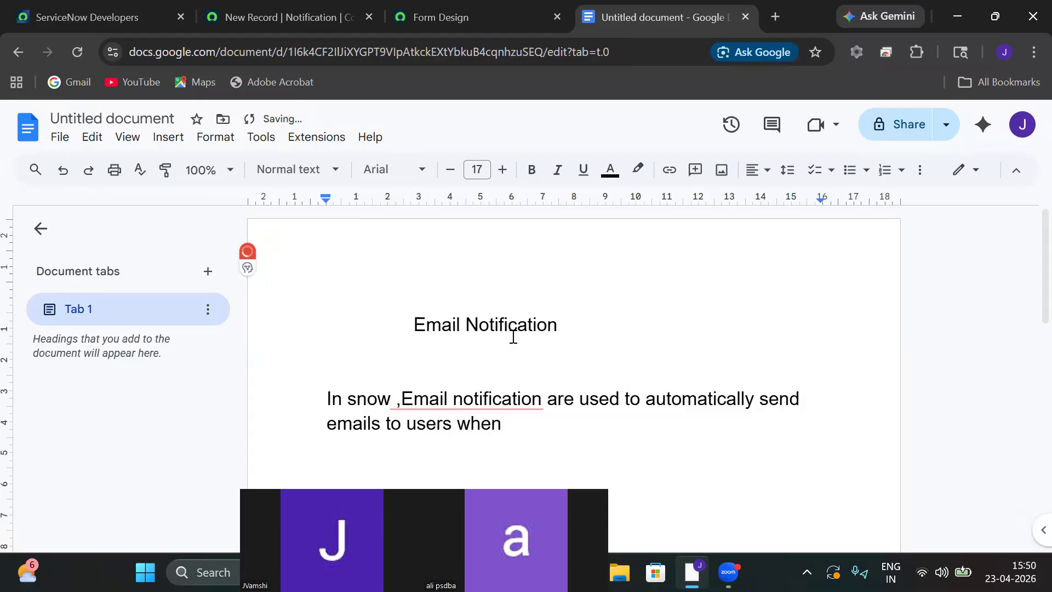
{"action": "type", "text": " specific ev"}
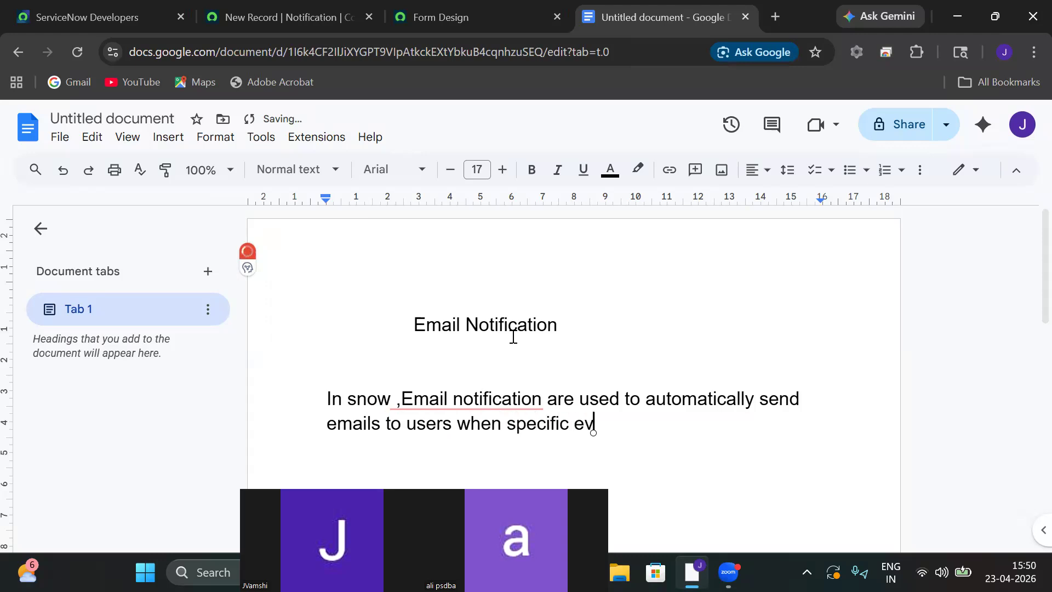
{"action": "type", "text": "ent occu"}
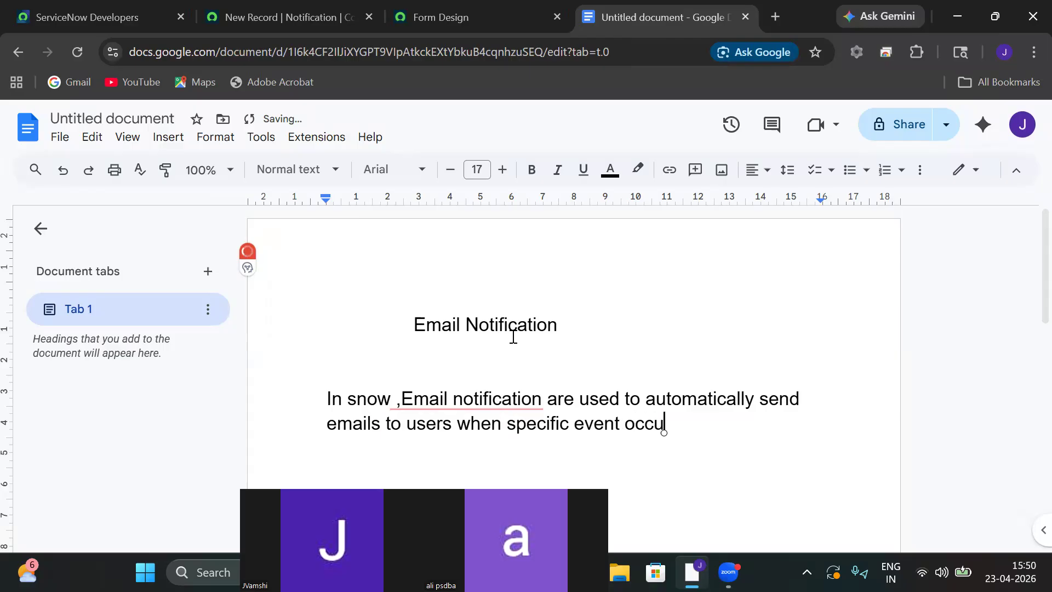
{"action": "type", "text": "r(like record cre"}
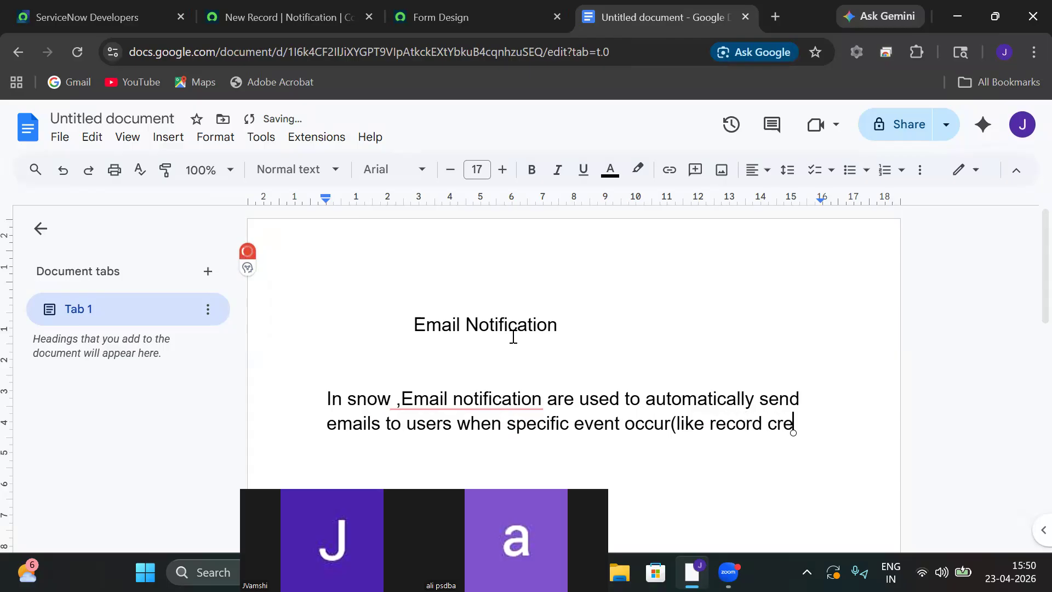
{"action": "type", "text": "ation,"}
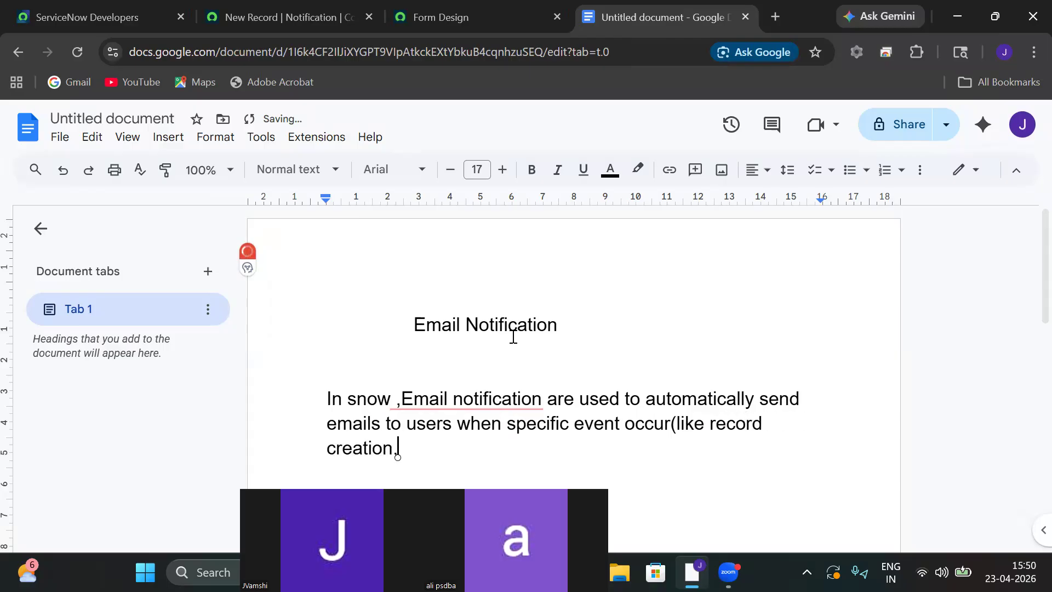
{"action": "type", "text": "updates,approvals"}
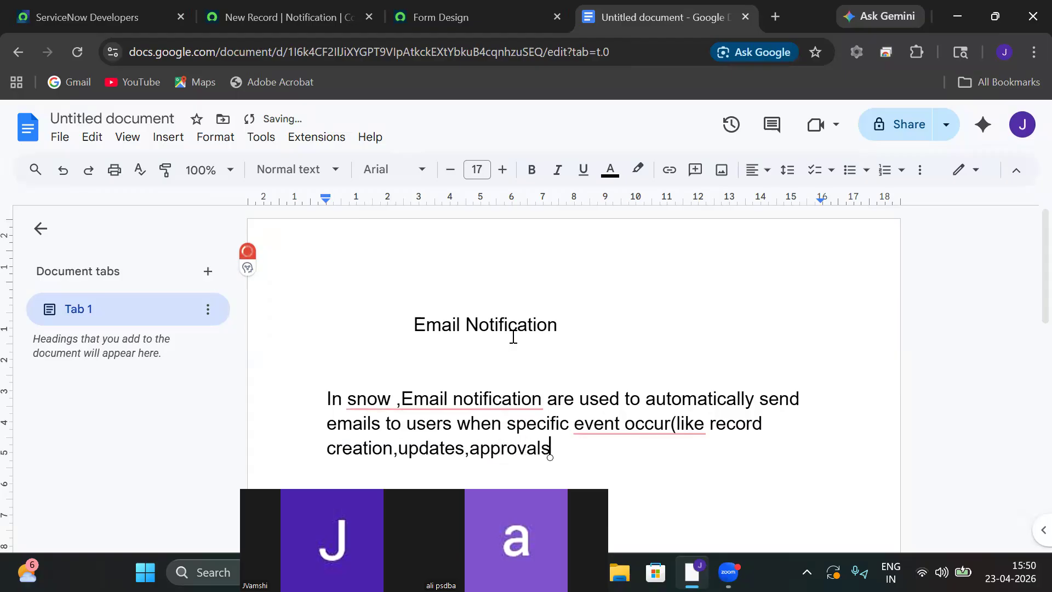
{"action": "type", "text": ") thos"}
{"action": "key", "text": "BackSpace"}
{"action": "key", "text": "BackSpace"}
End the paragraph with 'is a core part of keeping users informed without manual effort'.
{"action": "type", "text": "is is a core "}
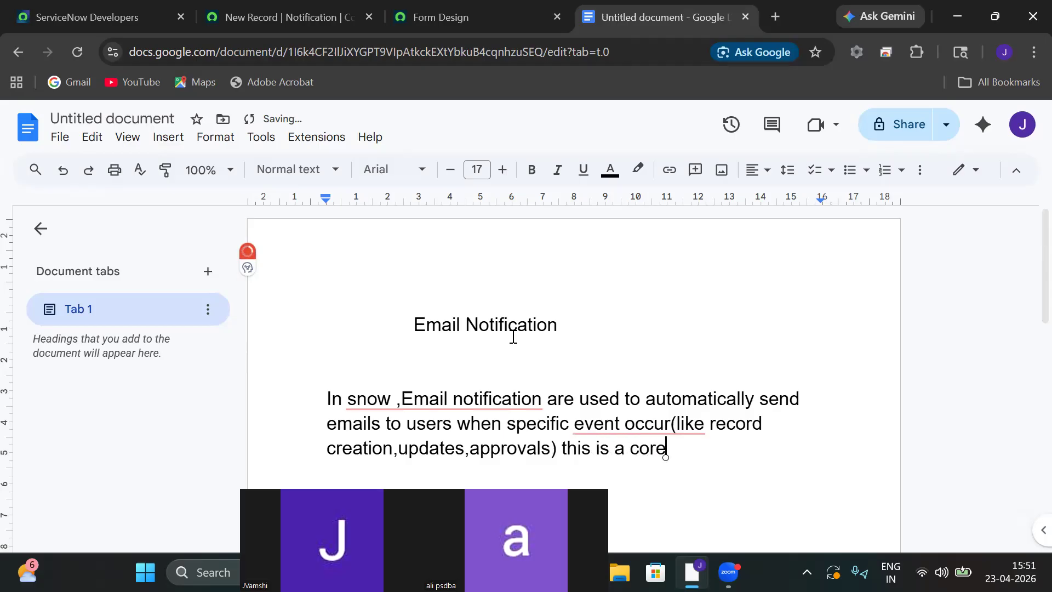
{"action": "type", "text": "part of keepi"}
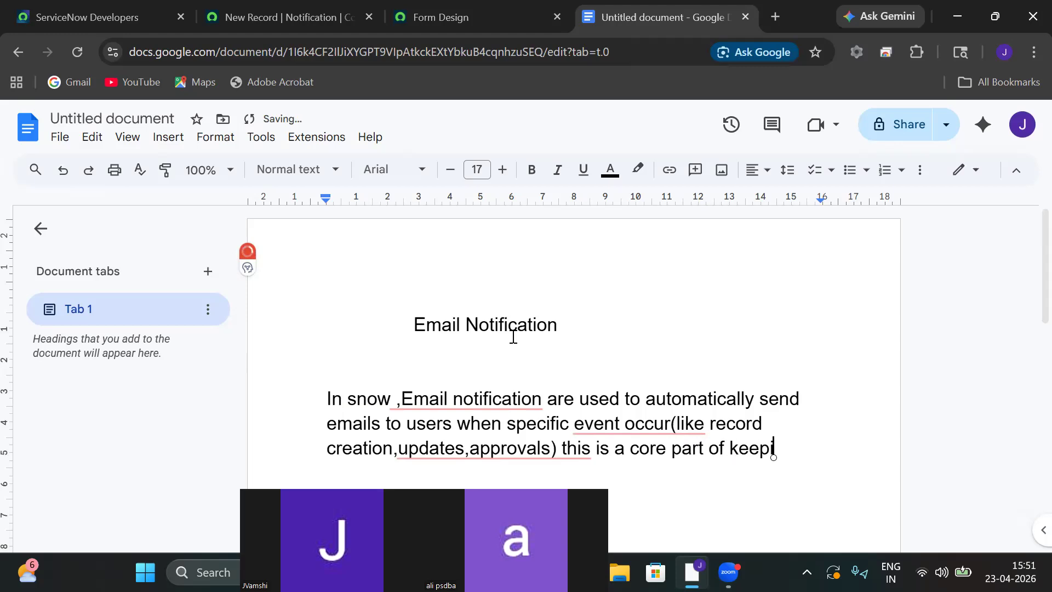
{"action": "type", "text": "ng users inf"}
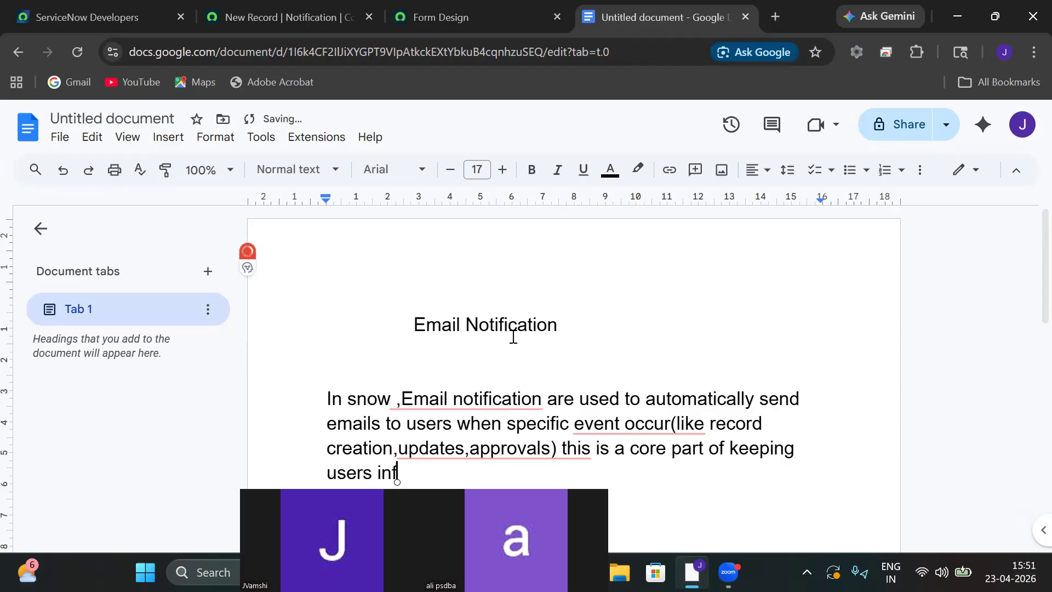
{"action": "type", "text": "ormed without manual e"}
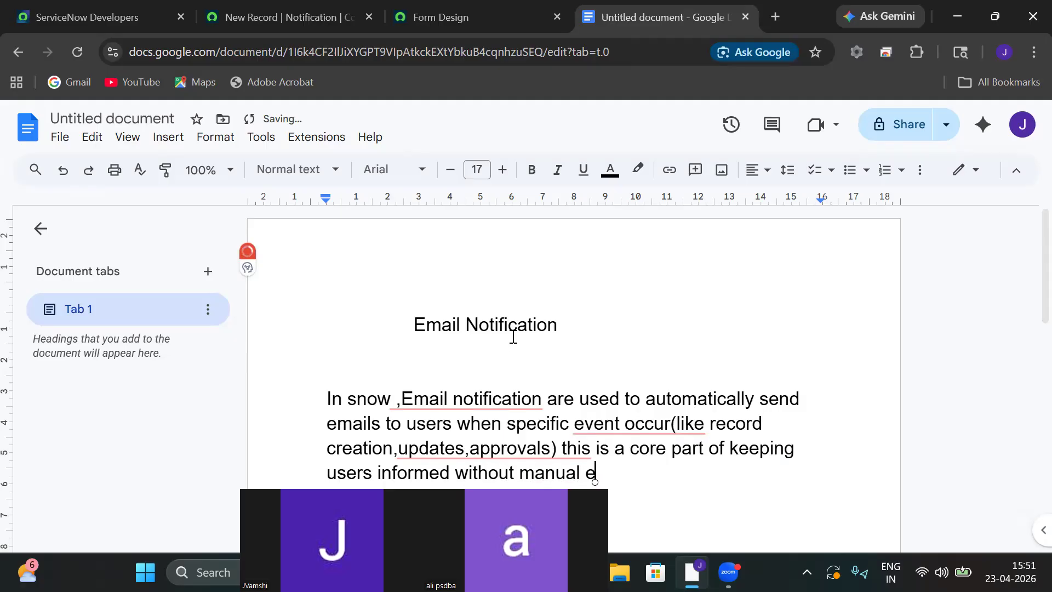
{"action": "type", "text": "ffort"}
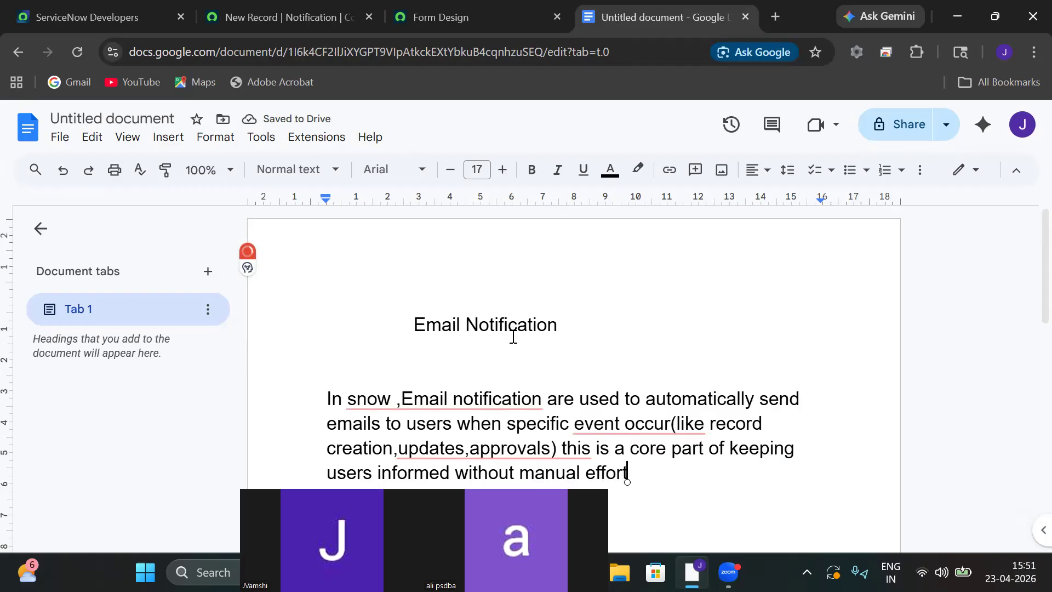
{"action": "key", "text": "Return"}
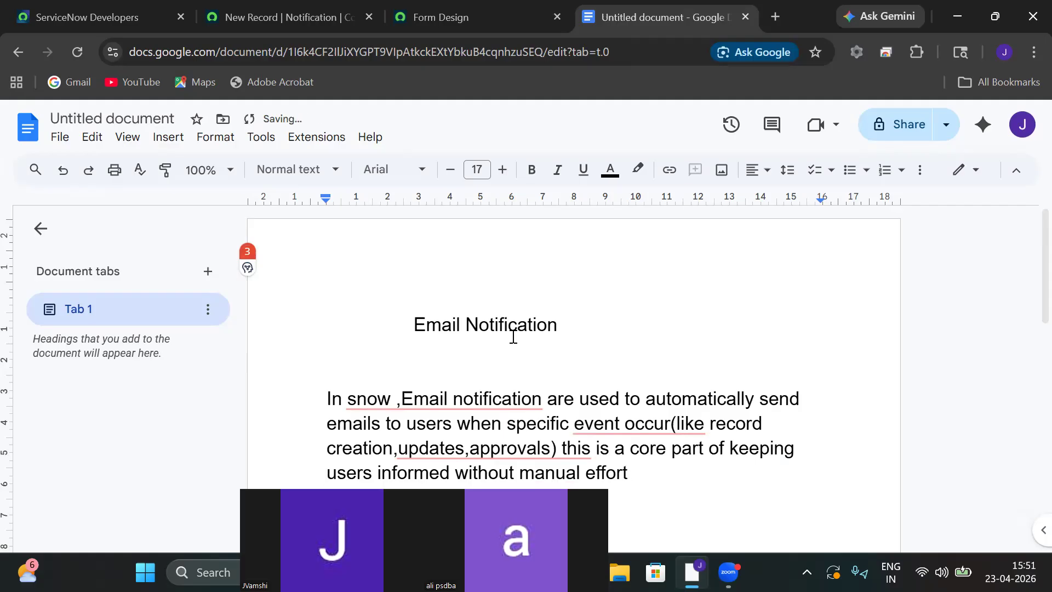
{"action": "type", "text": "W"}
Scroll down to the recipient lines End users, Assigned users, Managers and Groups.
{"action": "scroll", "coordinate": [513, 336], "scroll_direction": "down", "scroll_amount": 1}
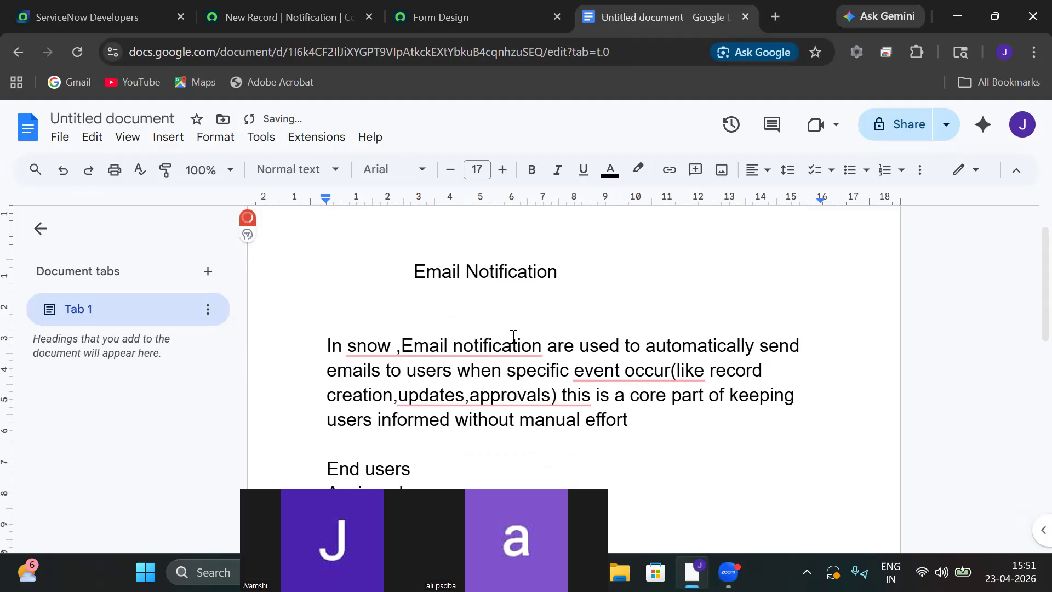
{"action": "scroll", "coordinate": [513, 336], "scroll_direction": "down", "scroll_amount": 2}
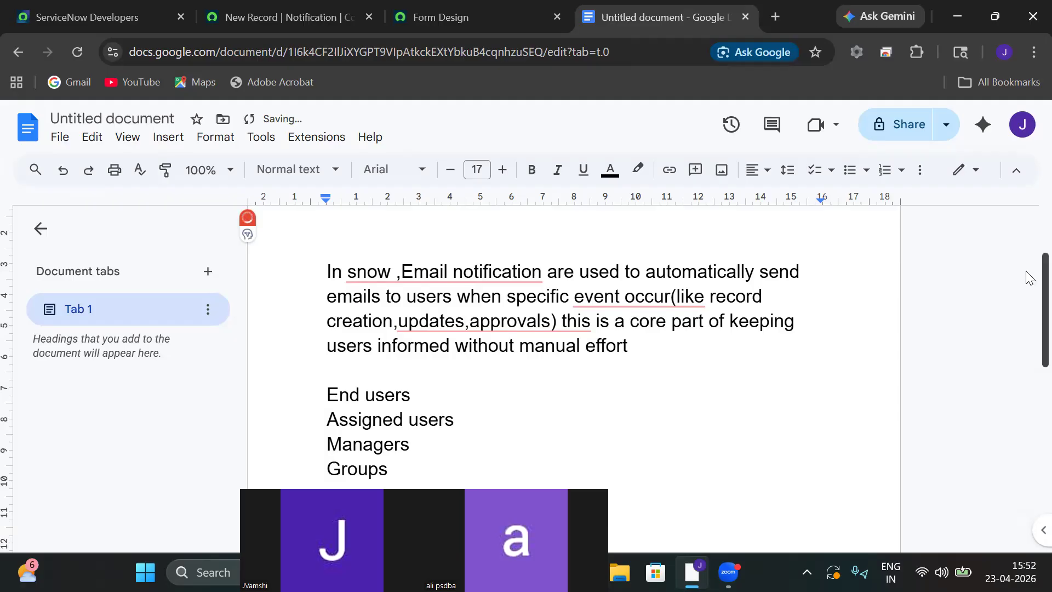
Finish the first way with 'Module' and add point 2: creating events (event Registry).
{"action": "scroll", "coordinate": [1029, 295], "scroll_direction": "down", "scroll_amount": 2}
{"action": "type", "text": "Module"}
{"action": "key", "text": "Return"}
{"action": "type", "text": "2."}
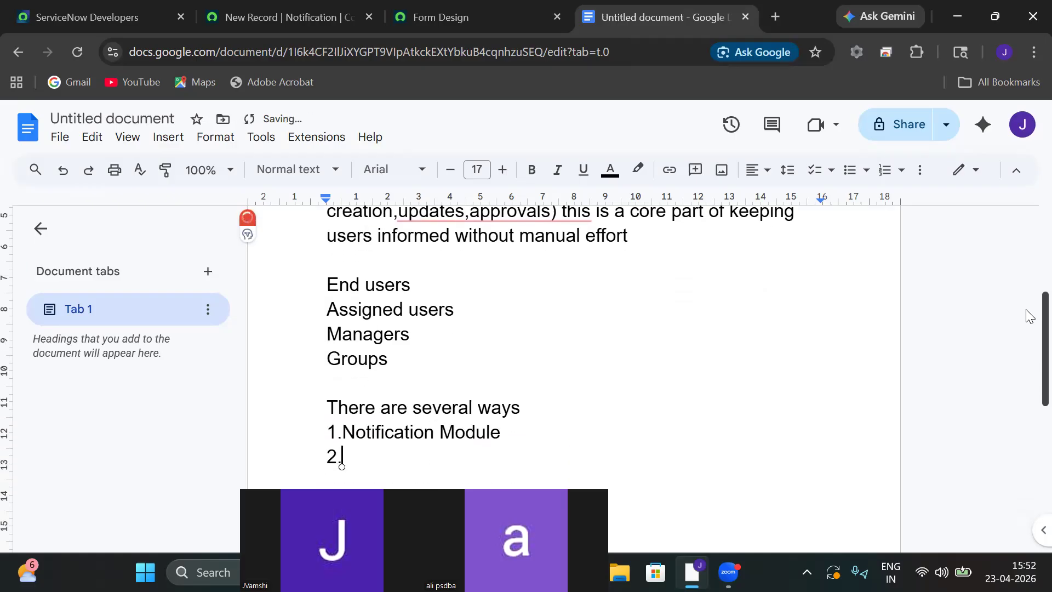
{"action": "type", "text": "We d"}
{"action": "type", "text": "an send"}
{"action": "type", "text": " notificat"}
{"action": "type", "text": "ion by "}
{"action": "type", "text": "creati"}
{"action": "type", "text": "ng"}
{"action": "type", "text": " events"}
{"action": "type", "text": "(eve"}
{"action": "type", "text": "nt Reg"}
{"action": "type", "text": "istry"}
{"action": "type", "text": ")"}
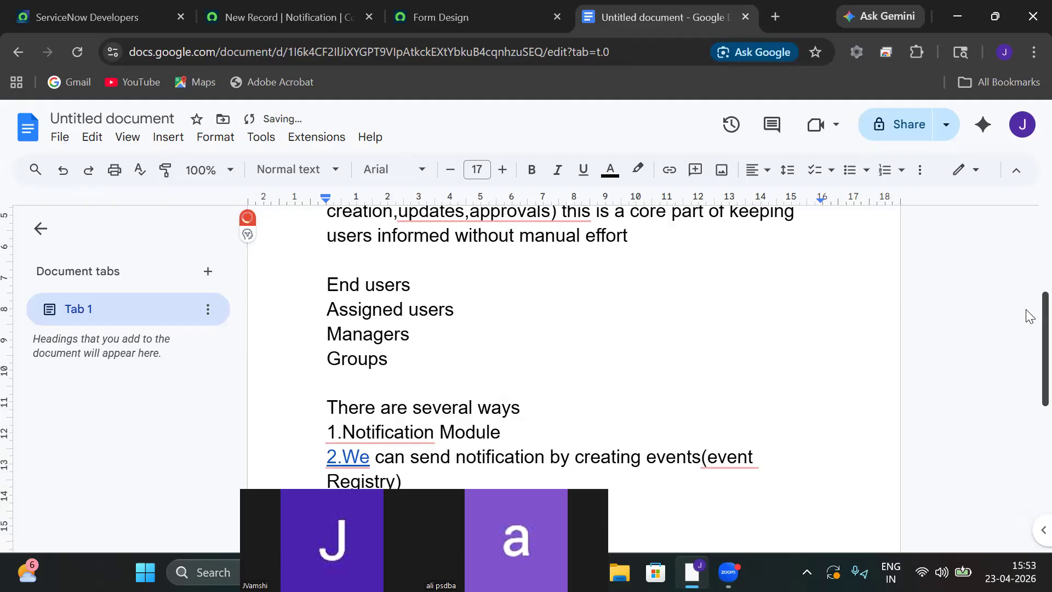
Add point 3, sending through workflow activity (Notification activity, Event activity), then start a new line.
{"action": "type", "text": "h workflow activ"}
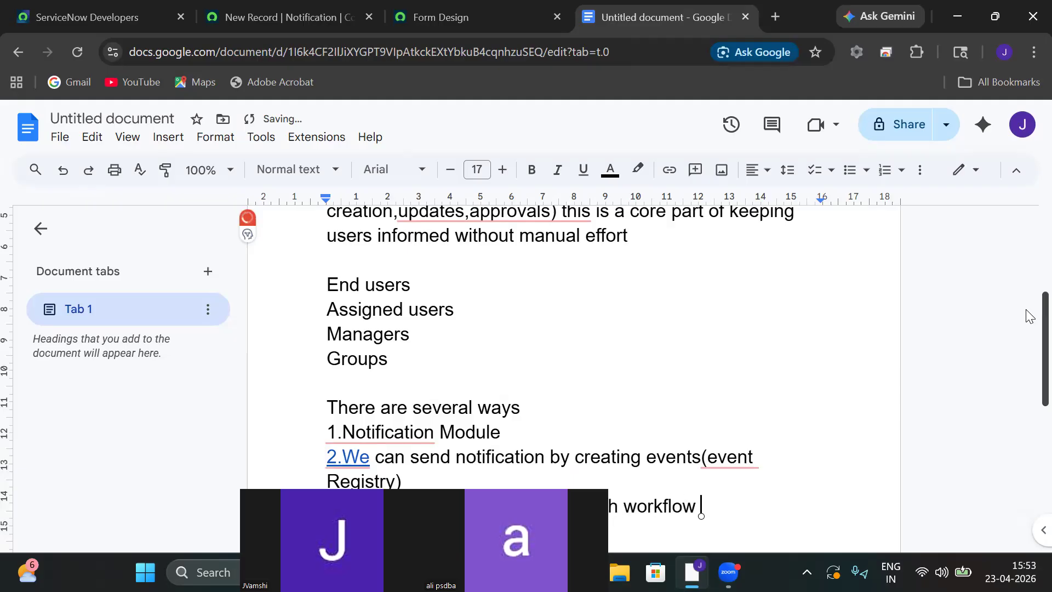
{"action": "type", "text": "ity("}
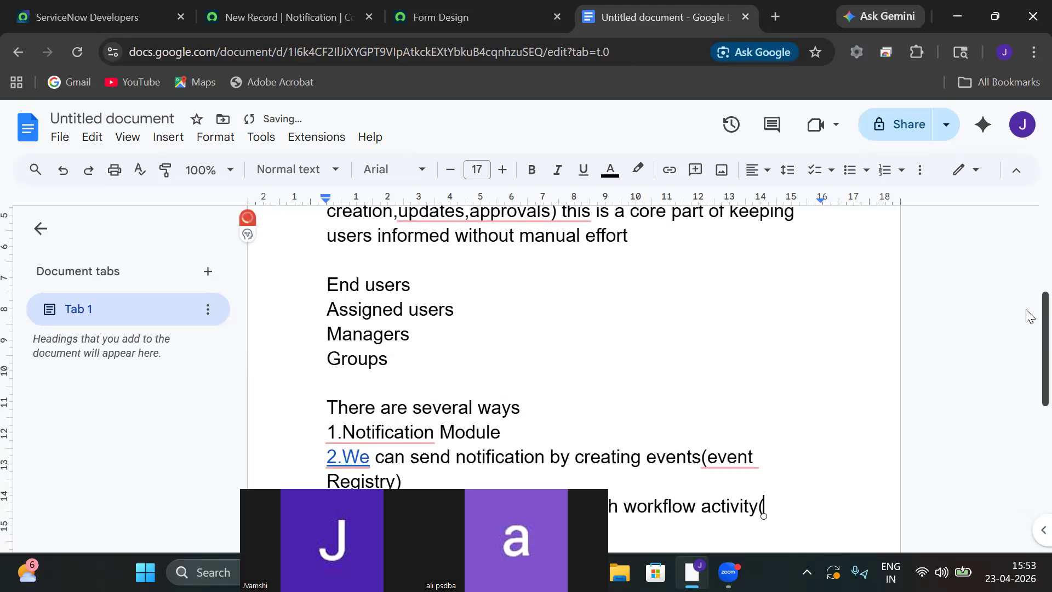
{"action": "type", "text": "Notifix"}
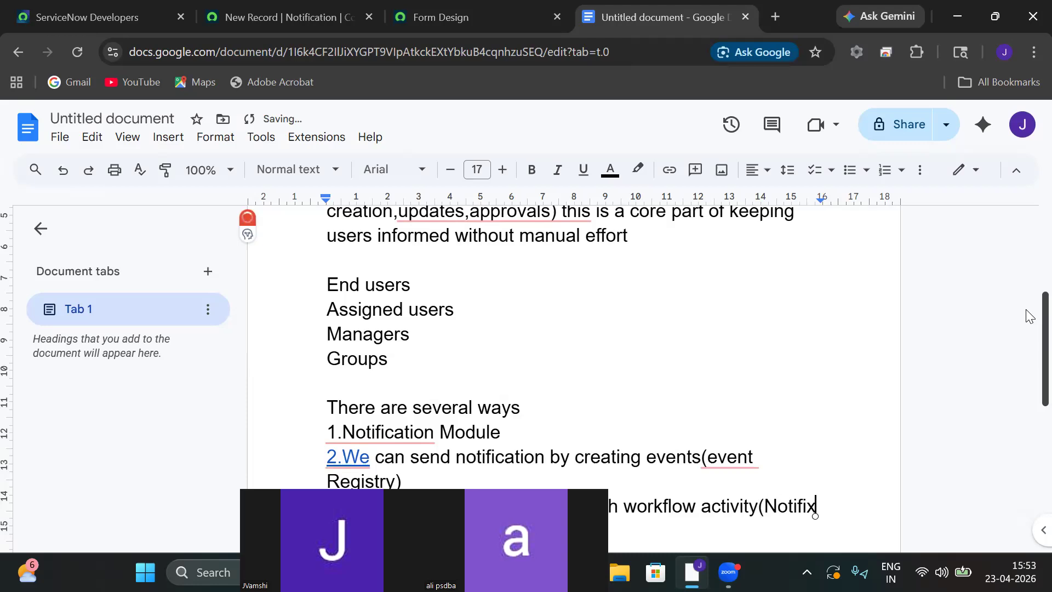
{"action": "key", "text": "BackSpace"}
{"action": "key", "text": "BackSpace"}
{"action": "key", "text": "BackSpace"}
{"action": "key", "text": "BackSpace"}
{"action": "key", "text": "BackSpace"}
{"action": "key", "text": "BackSpace"}
{"action": "key", "text": "BackSpace"}
{"action": "key", "text": "BackSpace"}
{"action": "key", "text": "BackSpace"}
{"action": "key", "text": "BackSpace"}
{"action": "key", "text": "BackSpace"}
{"action": "key", "text": "BackSpace"}
{"action": "key", "text": "BackSpace"}
{"action": "key", "text": "BackSpace"}
{"action": "key", "text": "BackSpace"}
{"action": "key", "text": "BackSpace"}
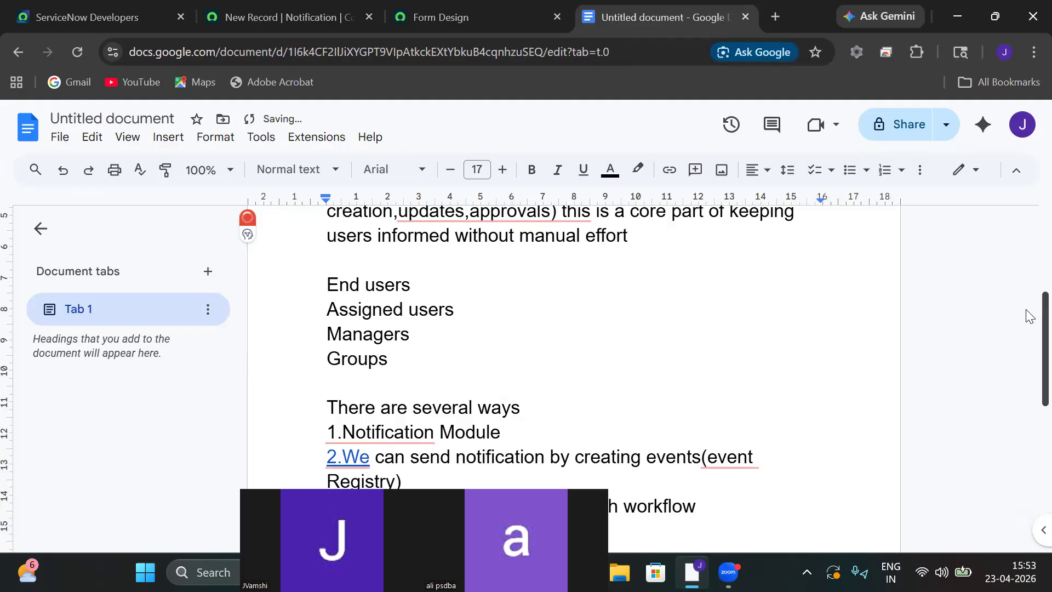
{"action": "type", "text": "ctivity)"}
{"action": "key", "text": "Return"}
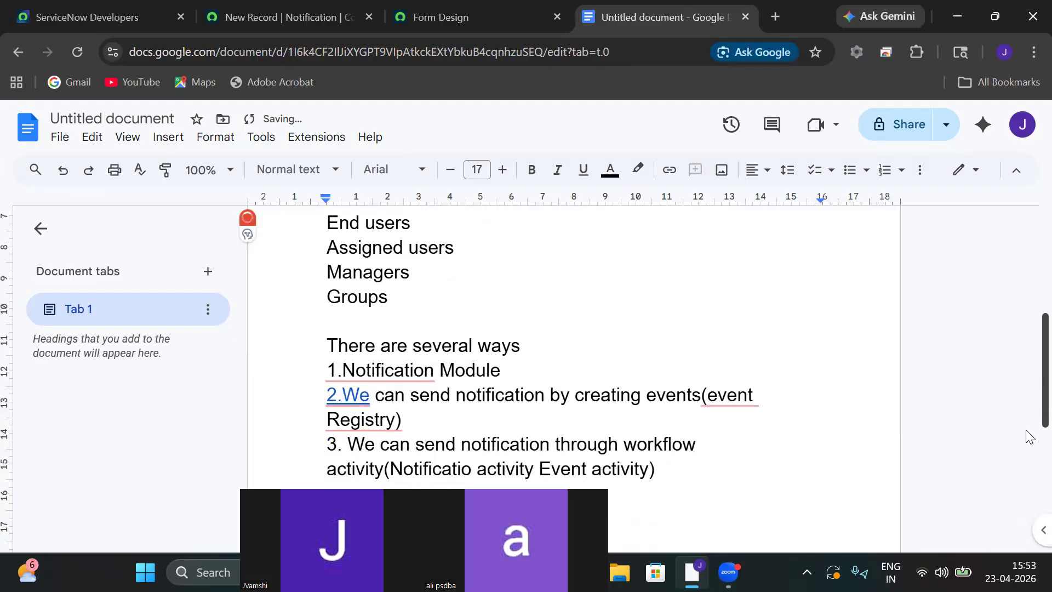
{"action": "key", "text": "ctrl+2"}
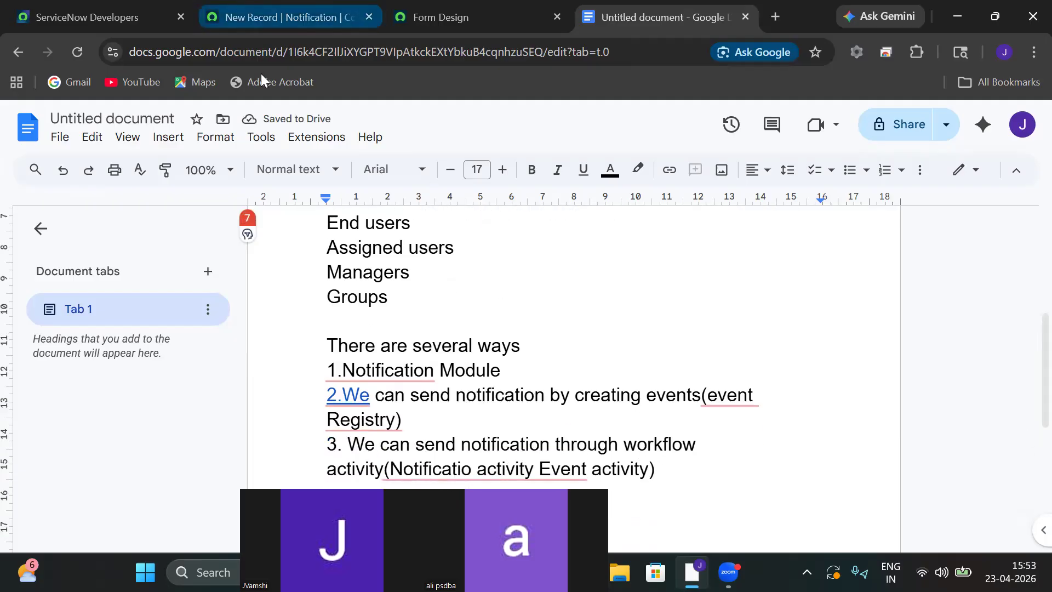
Filter the navigator for 'Inciden' and create a new incident, INC0010018.
{"action": "left_click", "coordinate": [141, 169]}
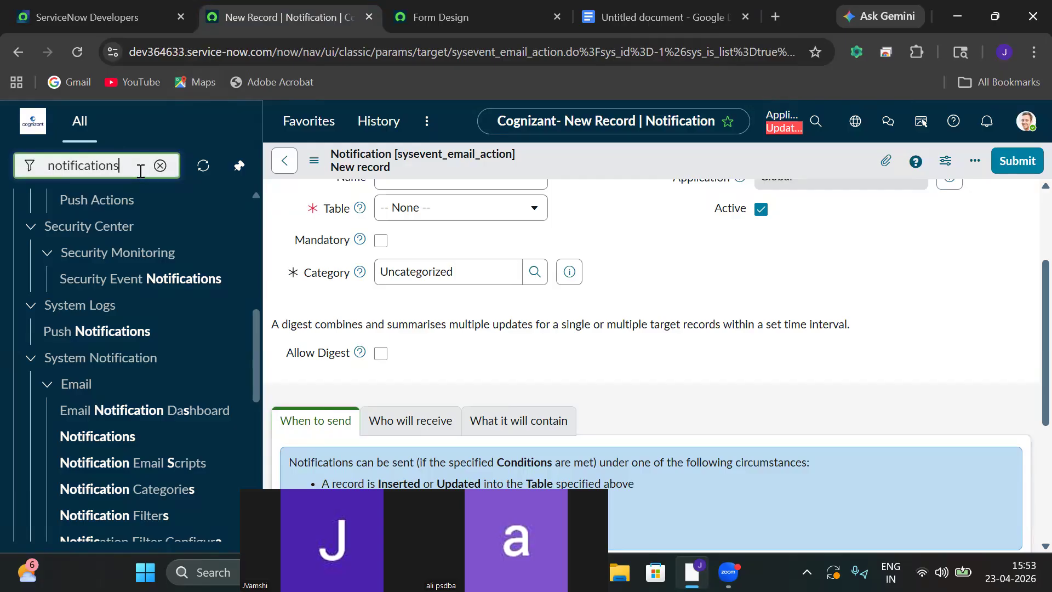
{"action": "key", "text": "ctrl+a"}
{"action": "key", "text": "BackSpace"}
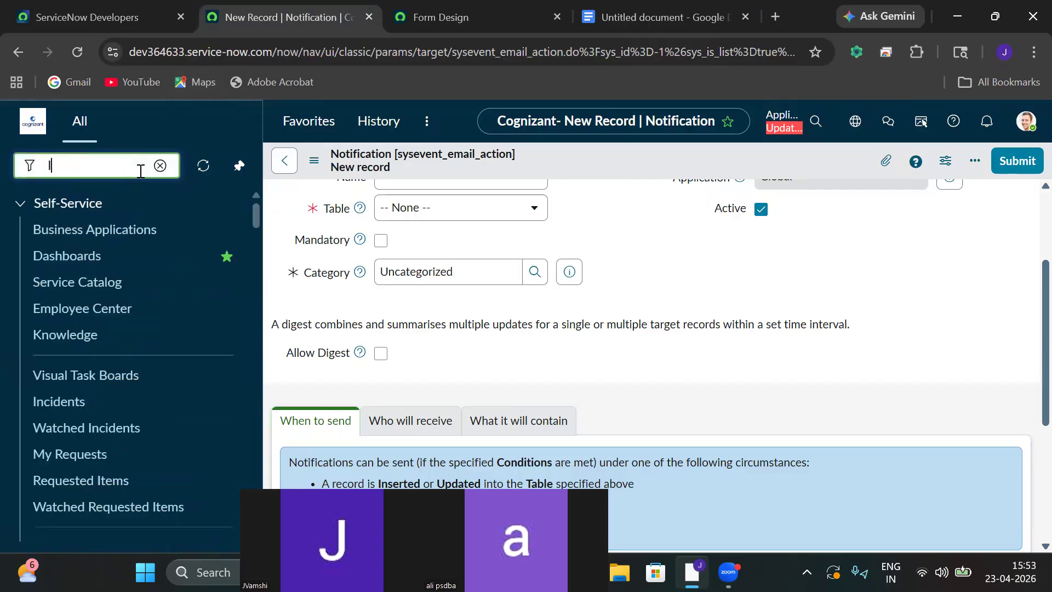
{"action": "type", "text": "Inc"}
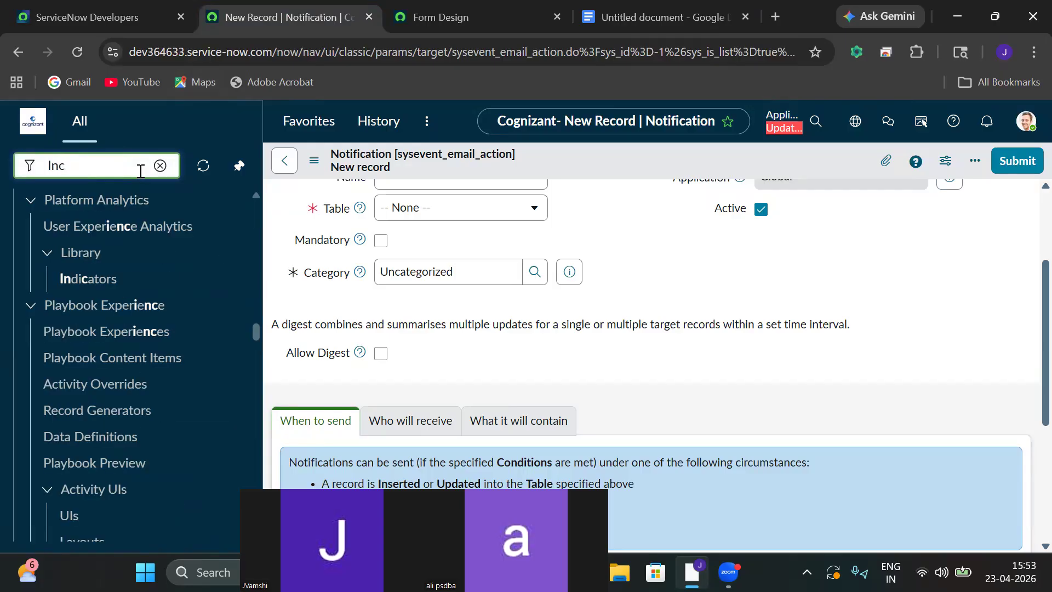
{"action": "type", "text": "iden"}
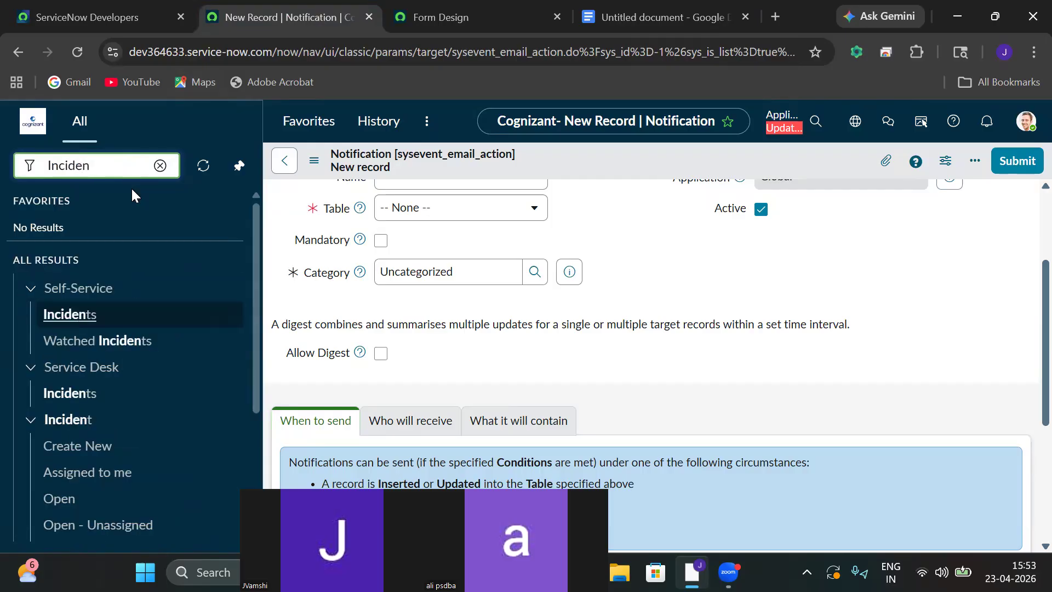
{"action": "left_click_drag", "start_coordinate": [256, 322], "coordinate": [259, 375]}
{"action": "left_click", "coordinate": [59, 362]}
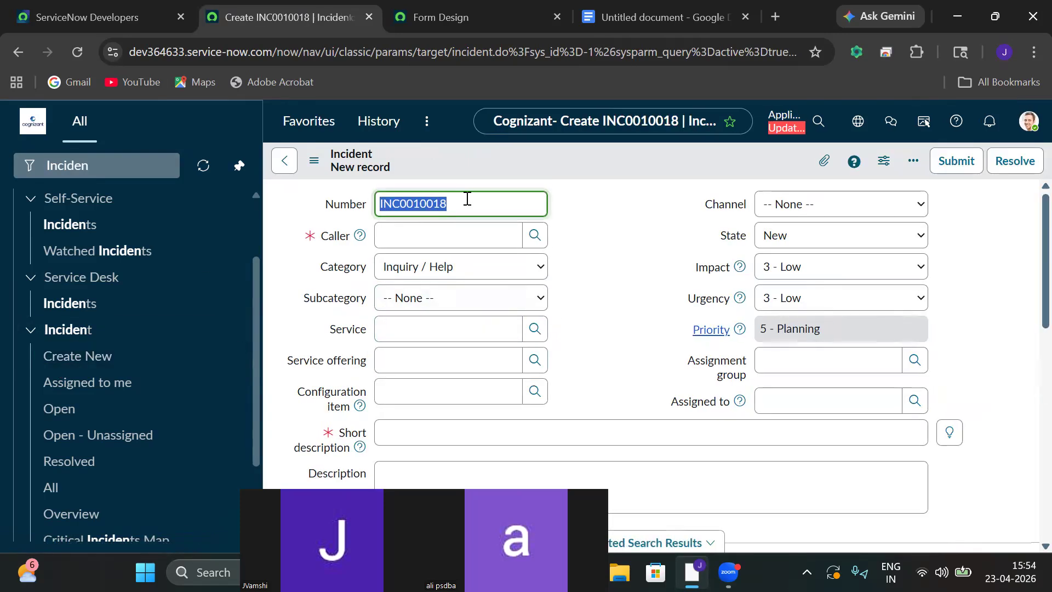
Select the new incident number, then choose the caller from the user lookup.
{"action": "left_click_drag", "start_coordinate": [468, 199], "coordinate": [361, 211]}
{"action": "left_click", "coordinate": [705, 24]}
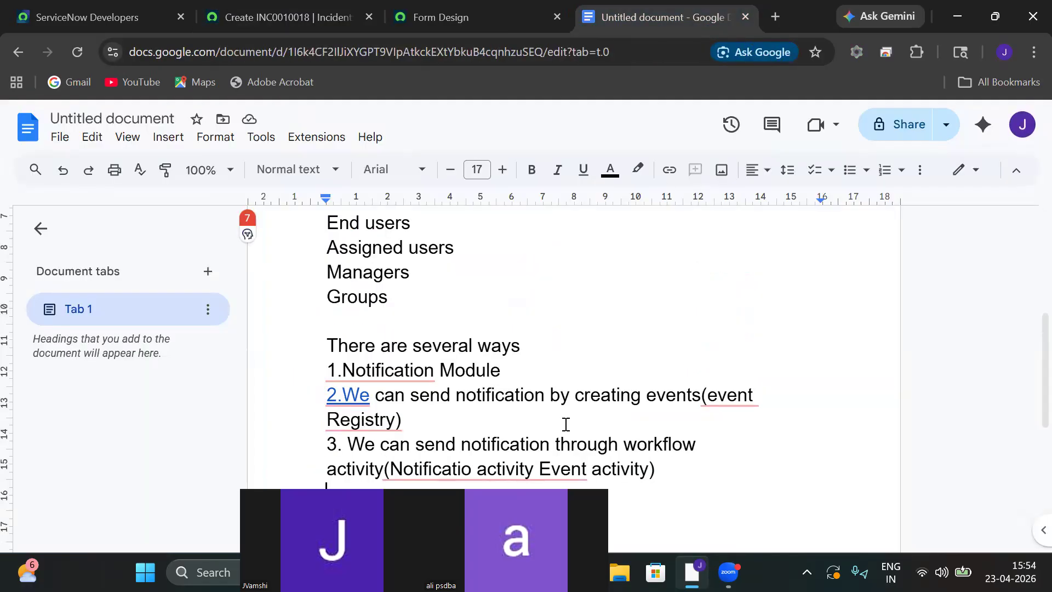
{"action": "left_click", "coordinate": [541, 467]}
{"action": "left_click", "coordinate": [274, 22]}
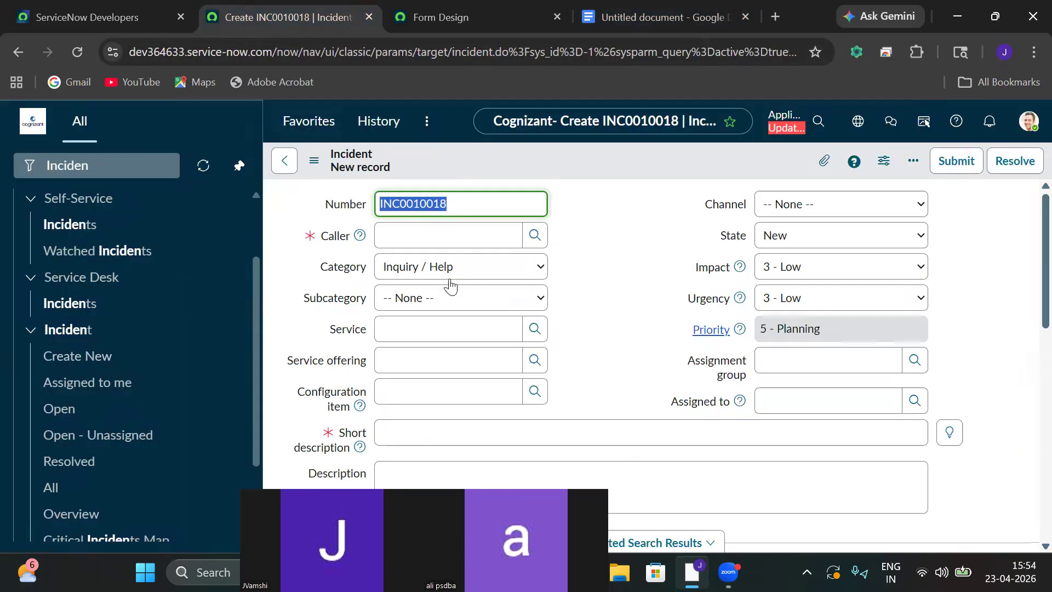
{"action": "left_click", "coordinate": [535, 235]}
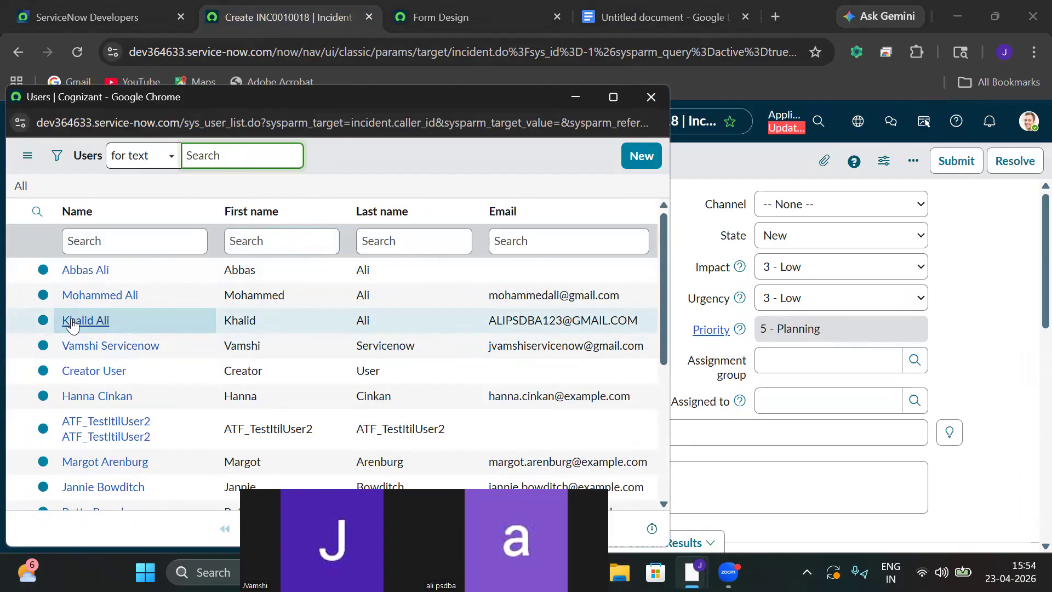
{"action": "left_click", "coordinate": [73, 324]}
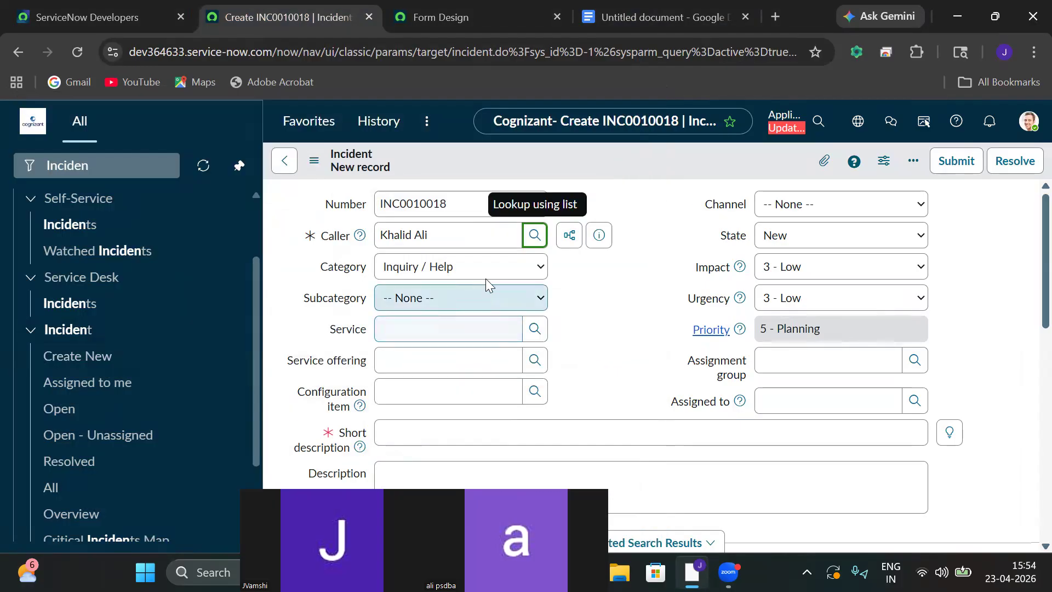
Set category Hardware, subcategory Keyboard and channel Email.
{"action": "left_click", "coordinate": [508, 269]}
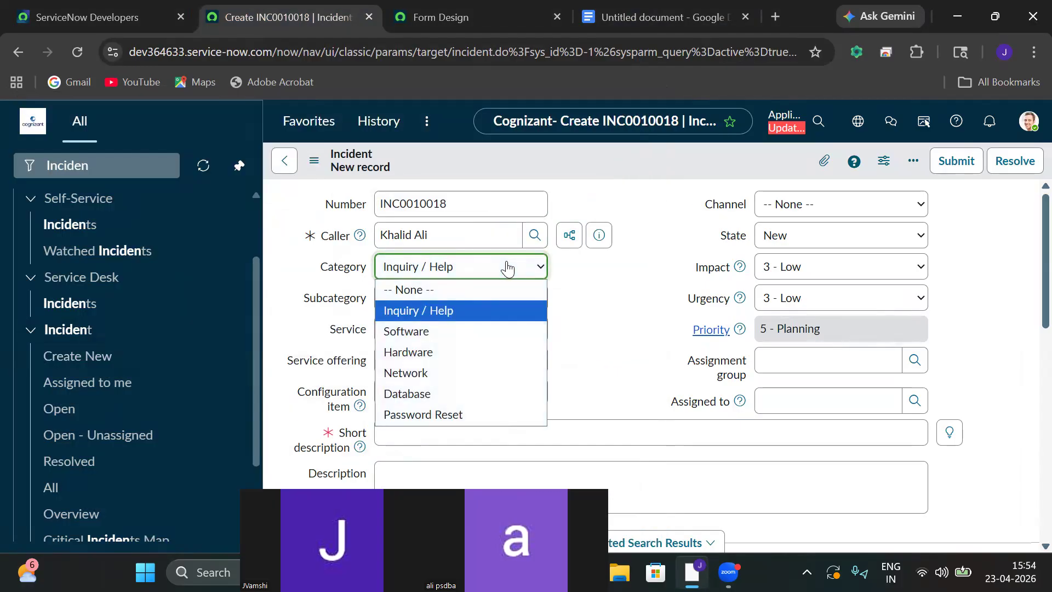
{"action": "left_click", "coordinate": [441, 352]}
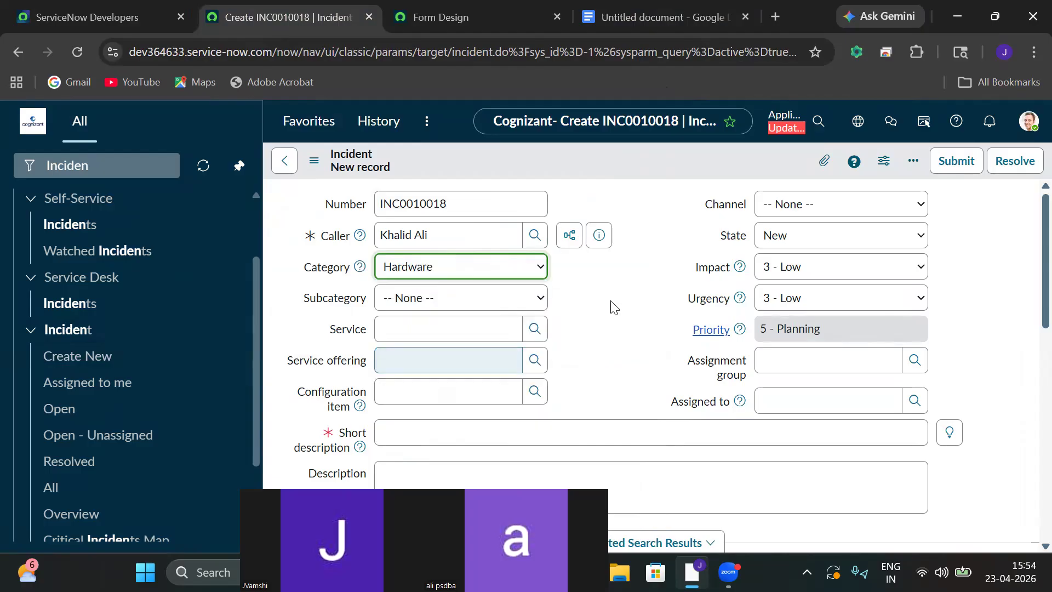
{"action": "left_click", "coordinate": [477, 299]}
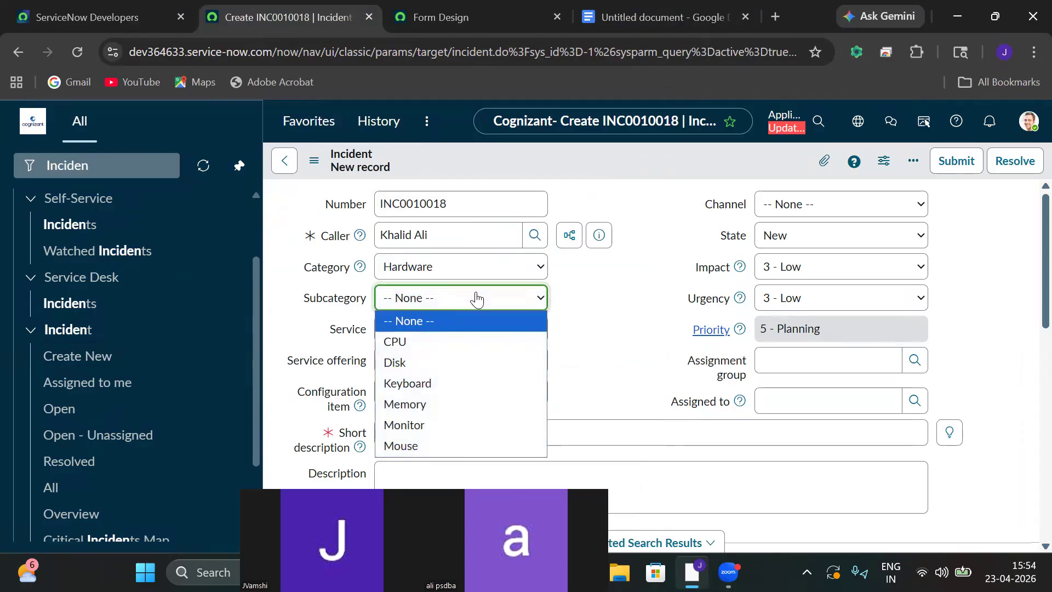
{"action": "left_click", "coordinate": [438, 383]}
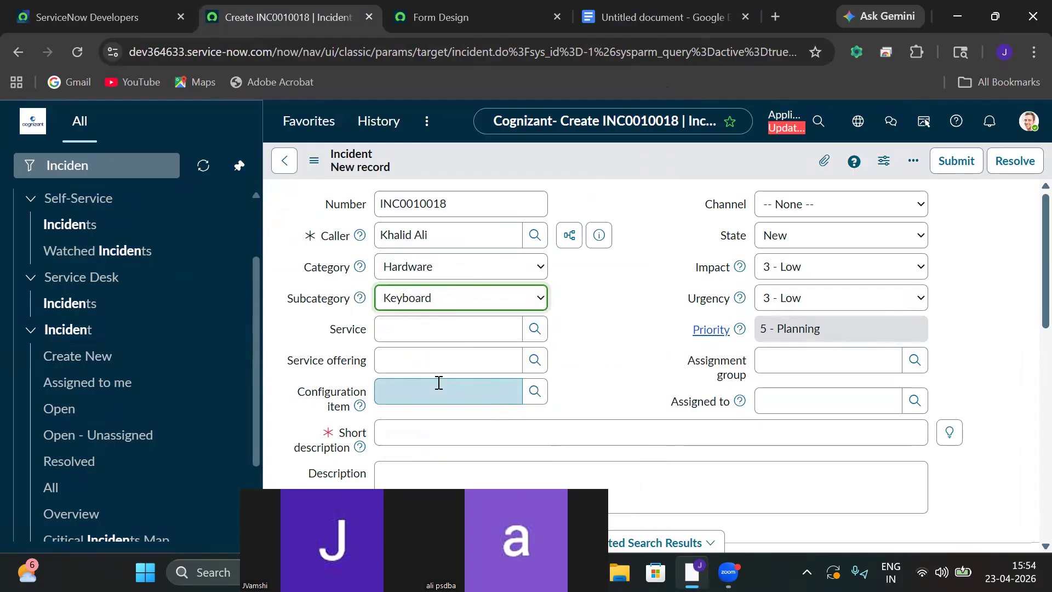
{"action": "left_click", "coordinate": [583, 434]}
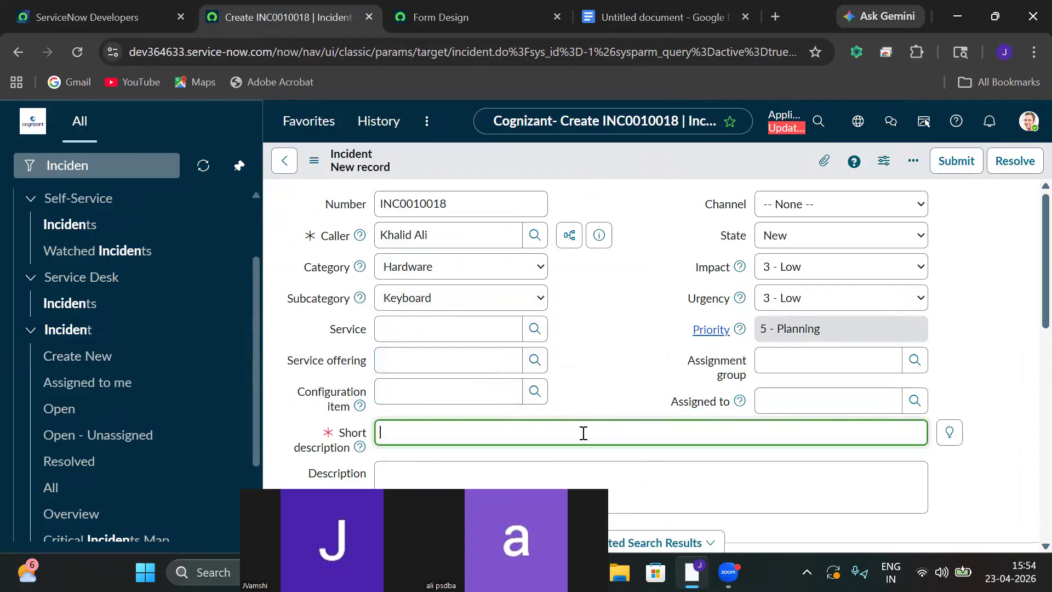
{"action": "left_click", "coordinate": [790, 213]}
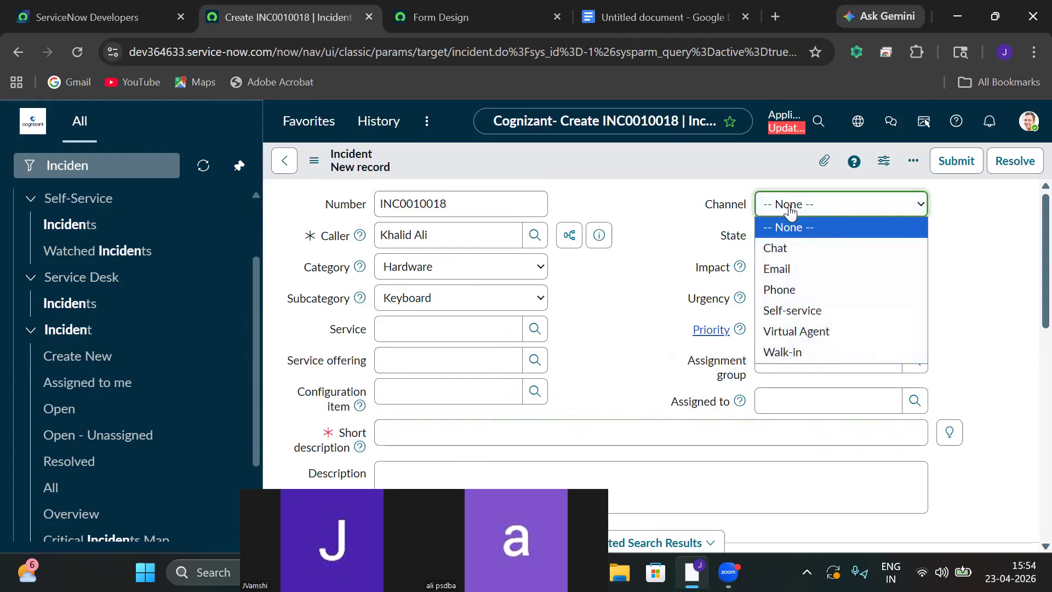
{"action": "left_click", "coordinate": [783, 270]}
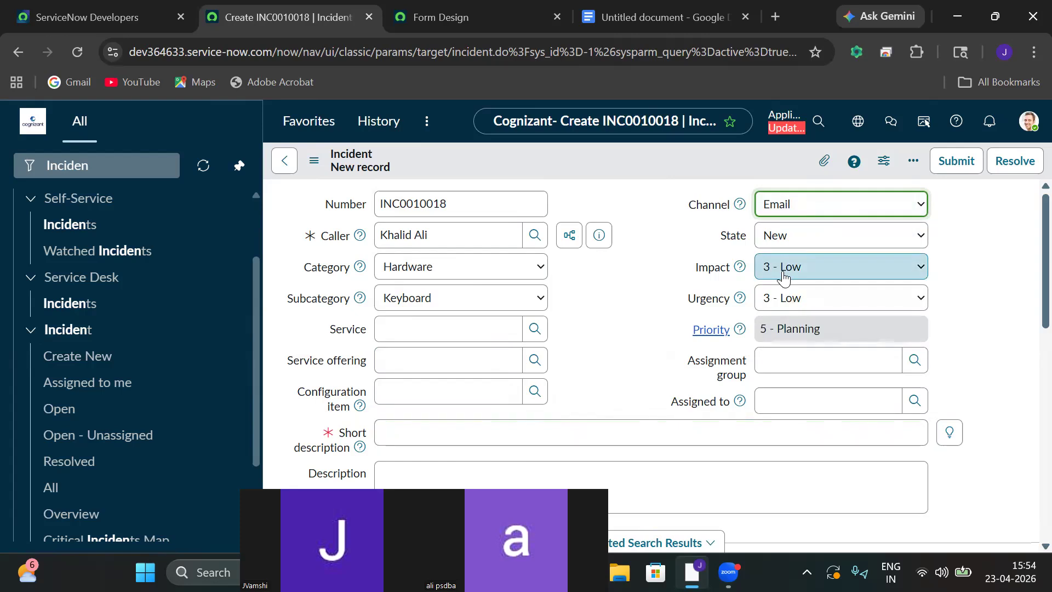
Enter 'My Keyboard is not working Please Resolve the issue' as both short description and description.
{"action": "left_click", "coordinate": [467, 432]}
{"action": "type", "text": "My Keyboa"}
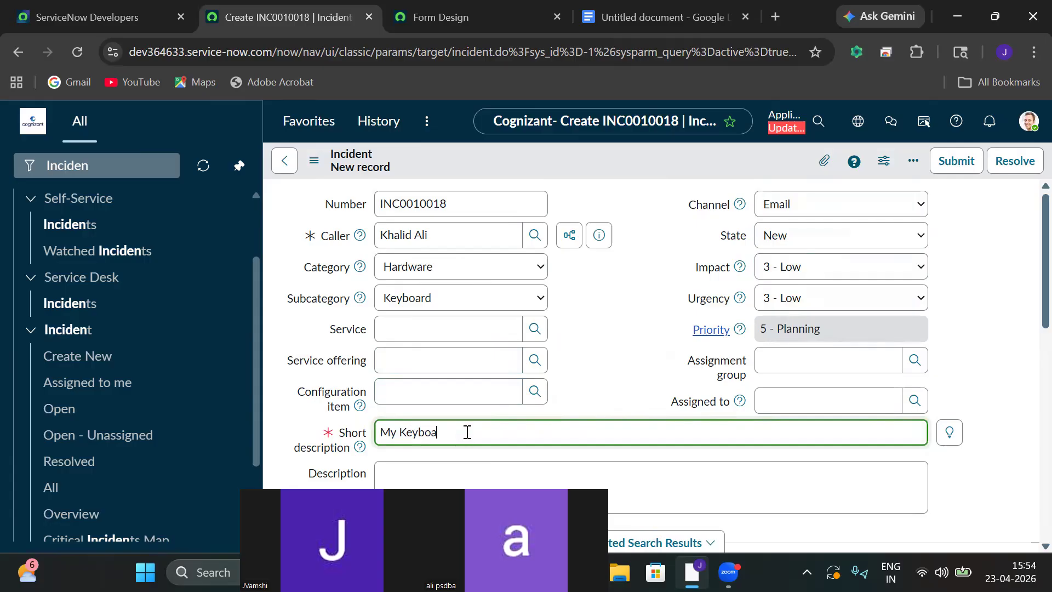
{"action": "type", "text": "rd is not working Please Resolve the issue ASAP"}
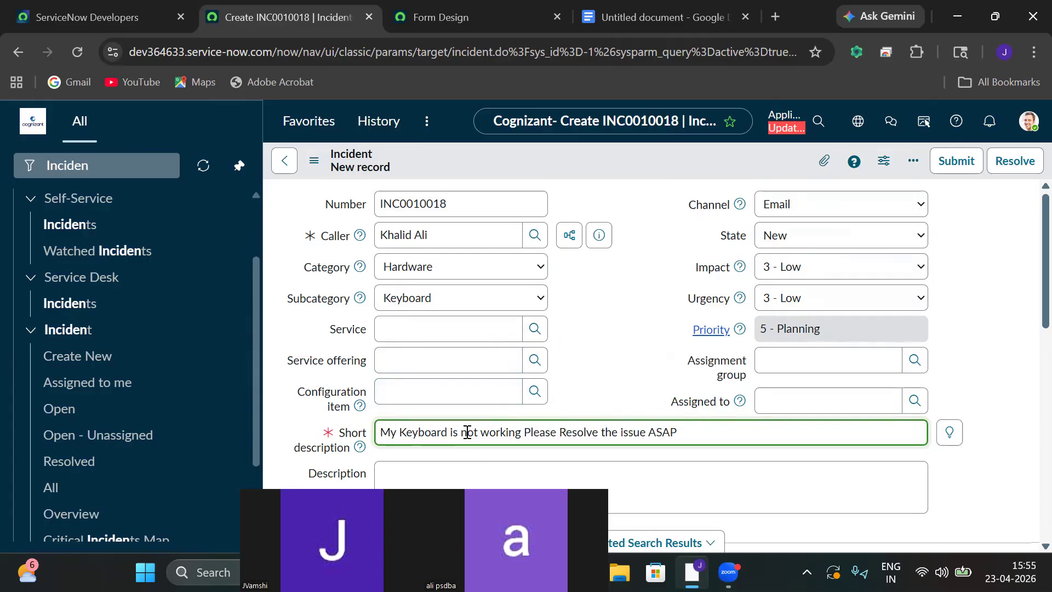
{"action": "left_click_drag", "start_coordinate": [378, 431], "coordinate": [693, 425]}
{"action": "key", "text": "ctrl+c"}
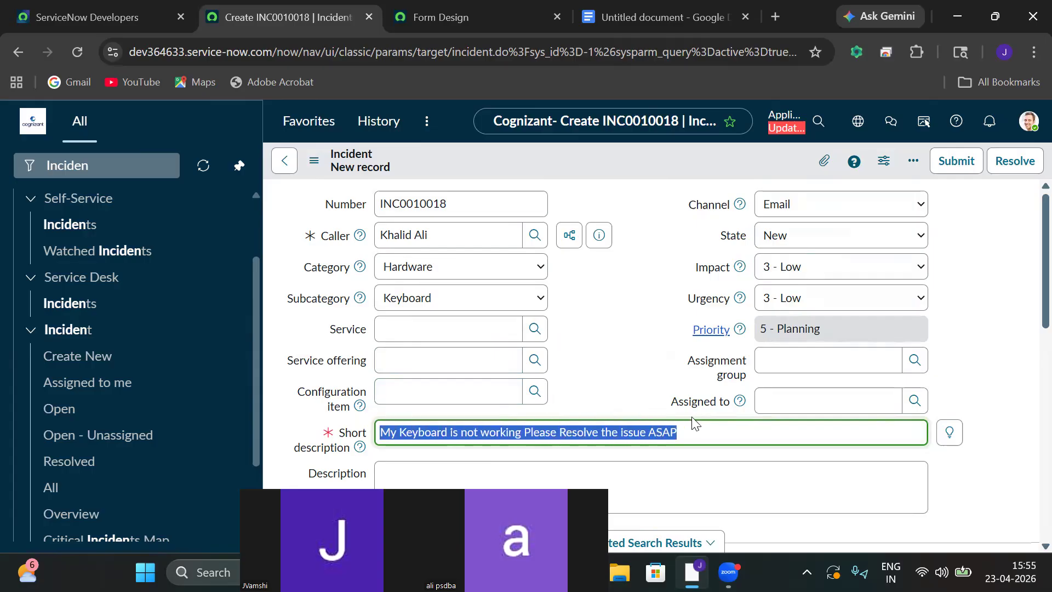
{"action": "left_click", "coordinate": [531, 487]}
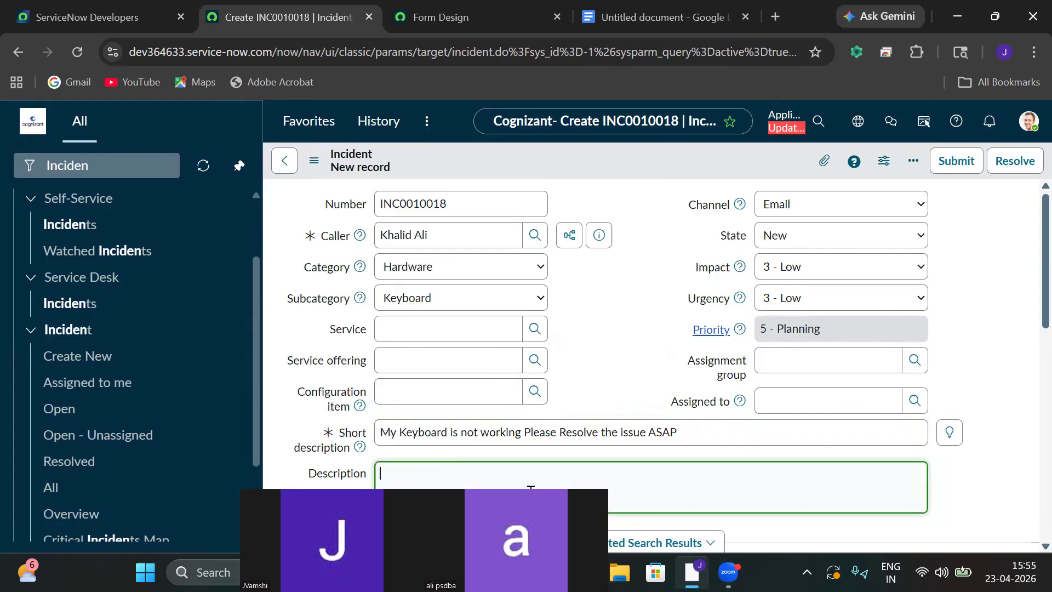
{"action": "key", "text": "ctrl+v"}
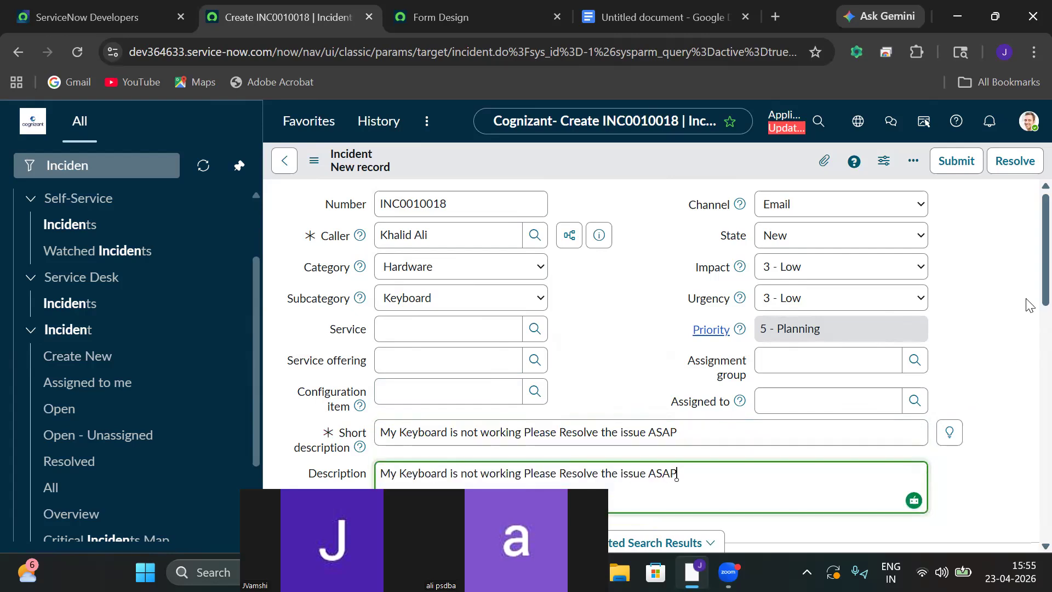
{"action": "scroll", "coordinate": [1029, 261], "scroll_direction": "down", "scroll_amount": 5}
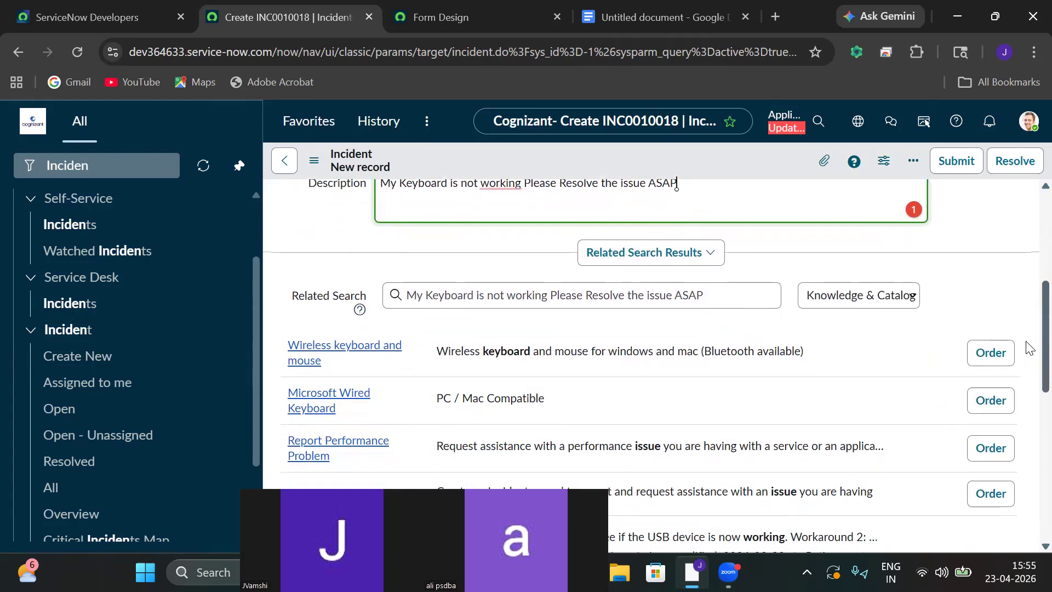
{"action": "scroll", "coordinate": [1029, 348], "scroll_direction": "up", "scroll_amount": 5}
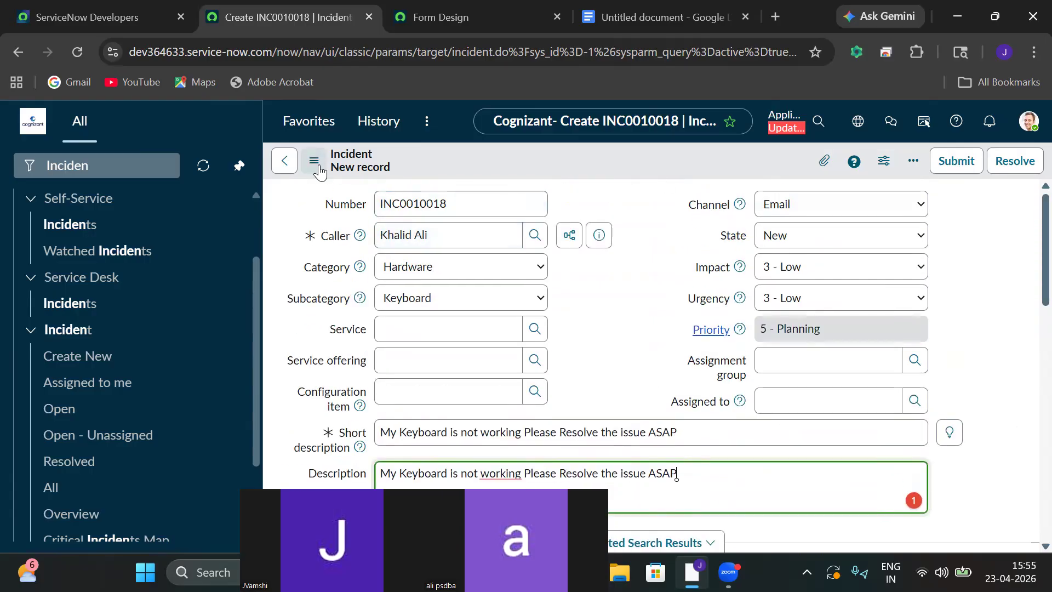
{"action": "left_click", "coordinate": [316, 164]}
{"action": "left_click", "coordinate": [360, 175]}
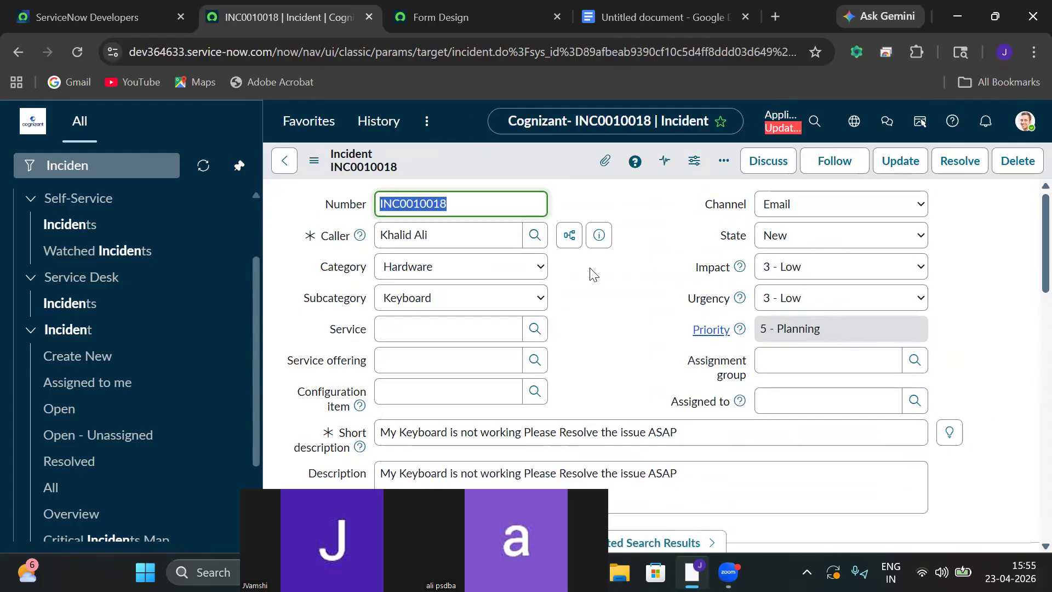
Select the saved incident number INC0010018 to use in a later search.
{"action": "left_click", "coordinate": [102, 166]}
{"action": "double_click", "coordinate": [104, 168]}
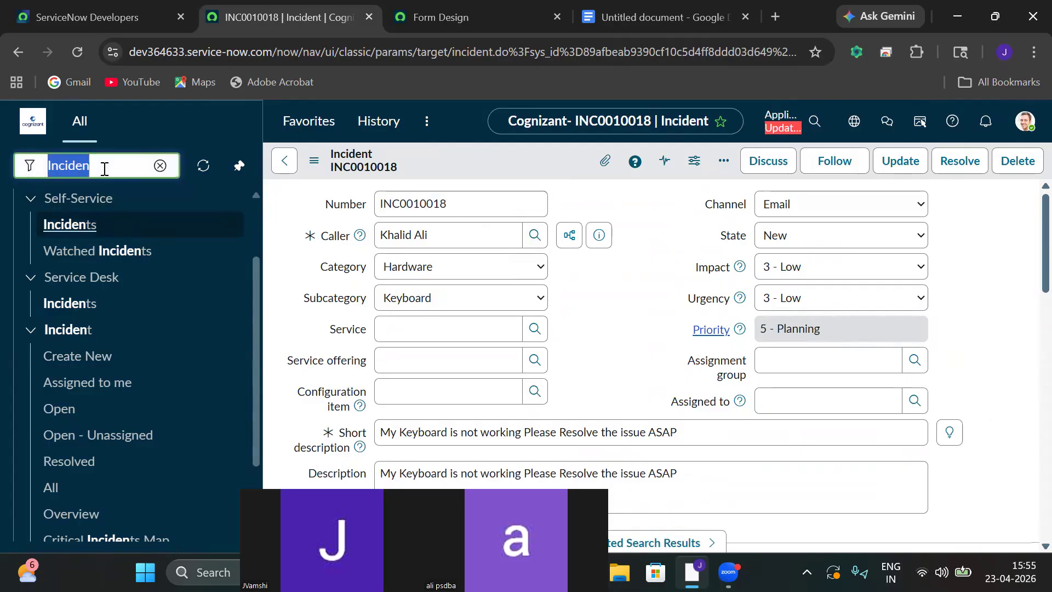
{"action": "double_click", "coordinate": [451, 199]}
{"action": "mouse_move", "coordinate": [451, 199]}
{"action": "left_mouse_down"}
{"action": "mouse_move", "coordinate": [406, 215]}
{"action": "mouse_move", "coordinate": [464, 208]}
{"action": "left_mouse_up"}
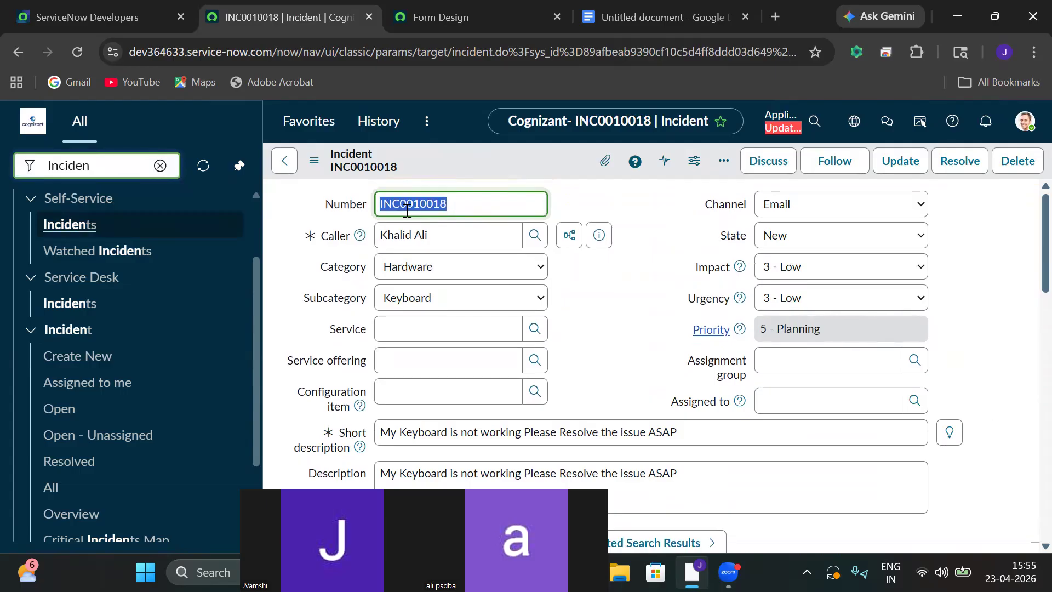
{"action": "left_click", "coordinate": [466, 211]}
{"action": "double_click", "coordinate": [466, 211]}
{"action": "key", "text": "ctrl+c"}
Filter the navigator for 'system logs' and open the Emails log.
{"action": "left_click", "coordinate": [160, 165]}
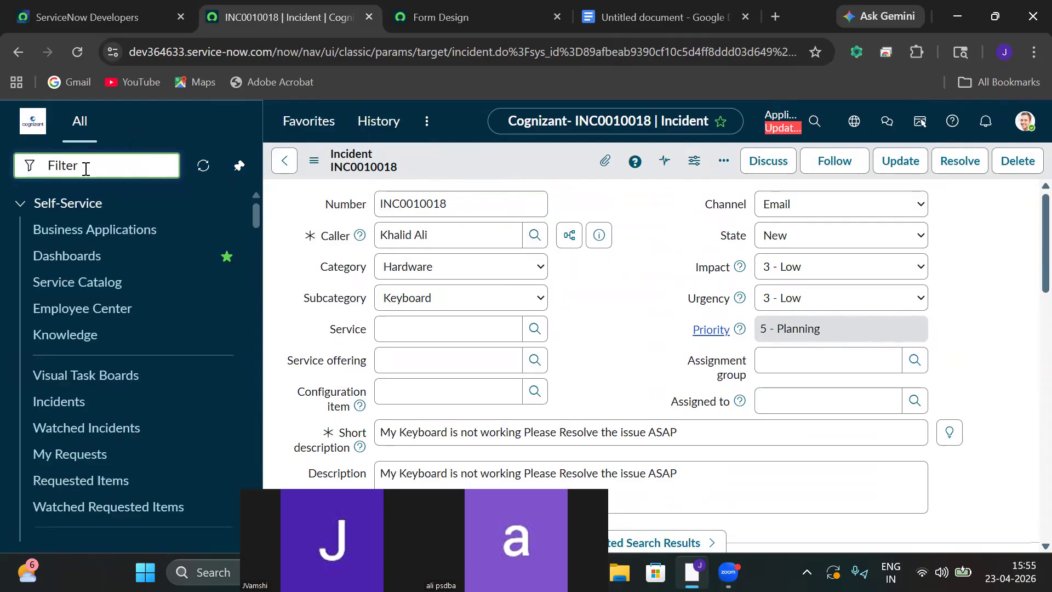
{"action": "type", "text": "SYST"}
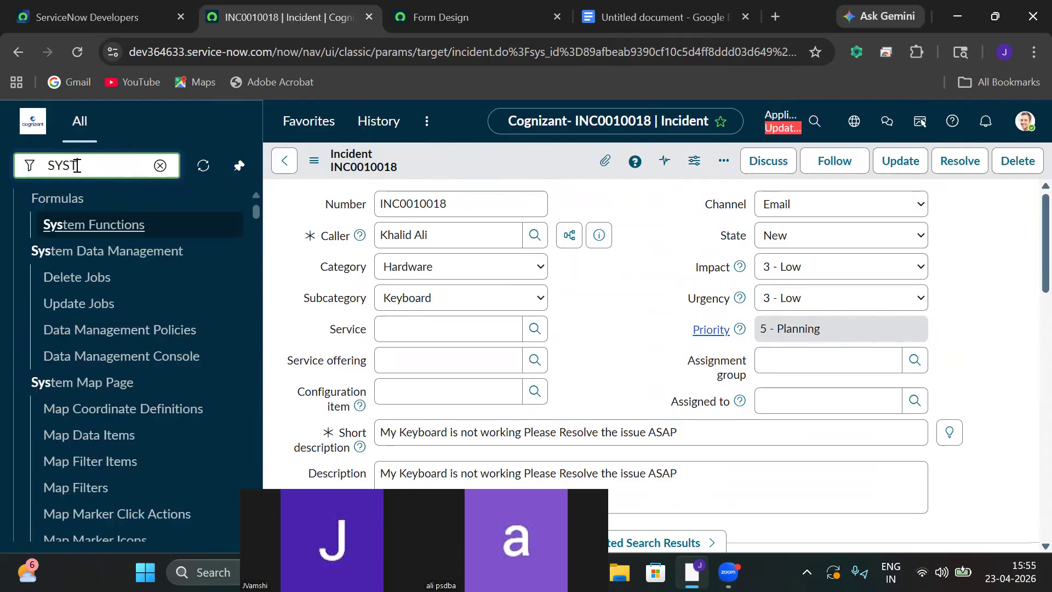
{"action": "key", "text": "BackSpace"}
{"action": "key", "text": "BackSpace"}
{"action": "key", "text": "BackSpace"}
{"action": "key", "text": "BackSpace"}
{"action": "type", "text": "system lo"}
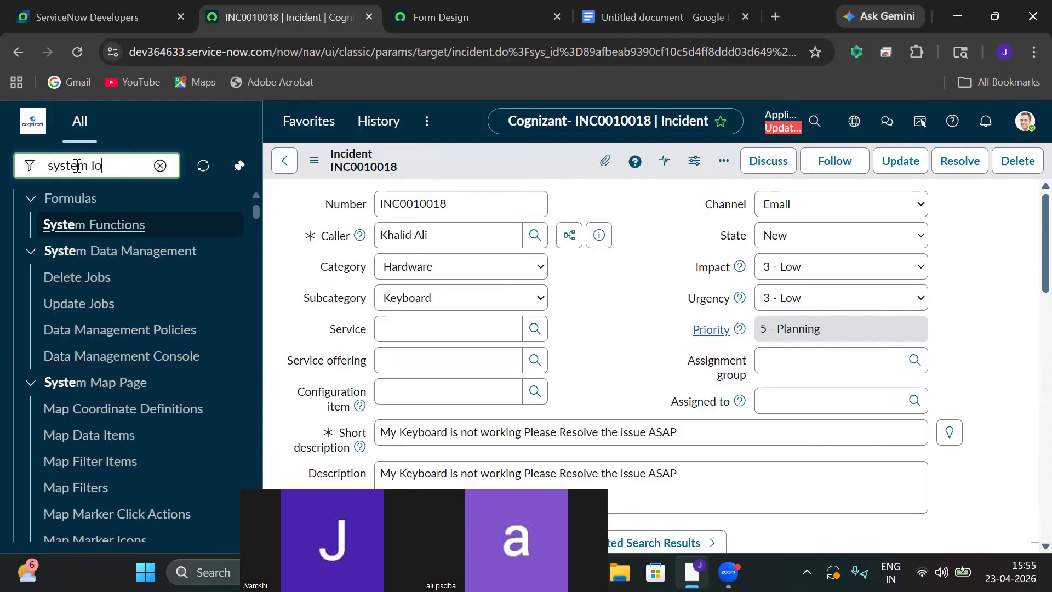
{"action": "type", "text": "gs"}
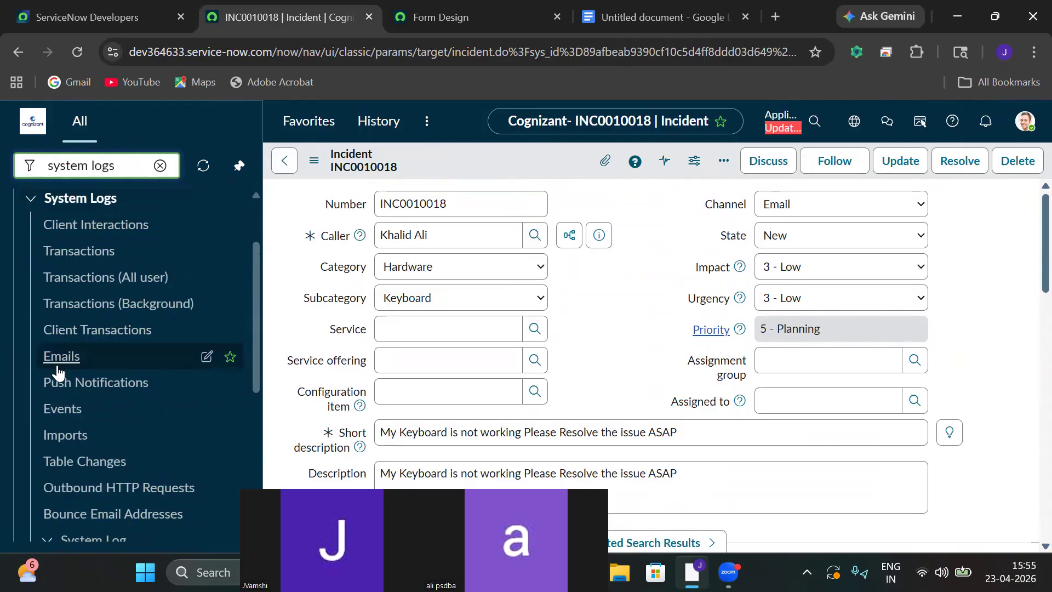
{"action": "left_click", "coordinate": [51, 362]}
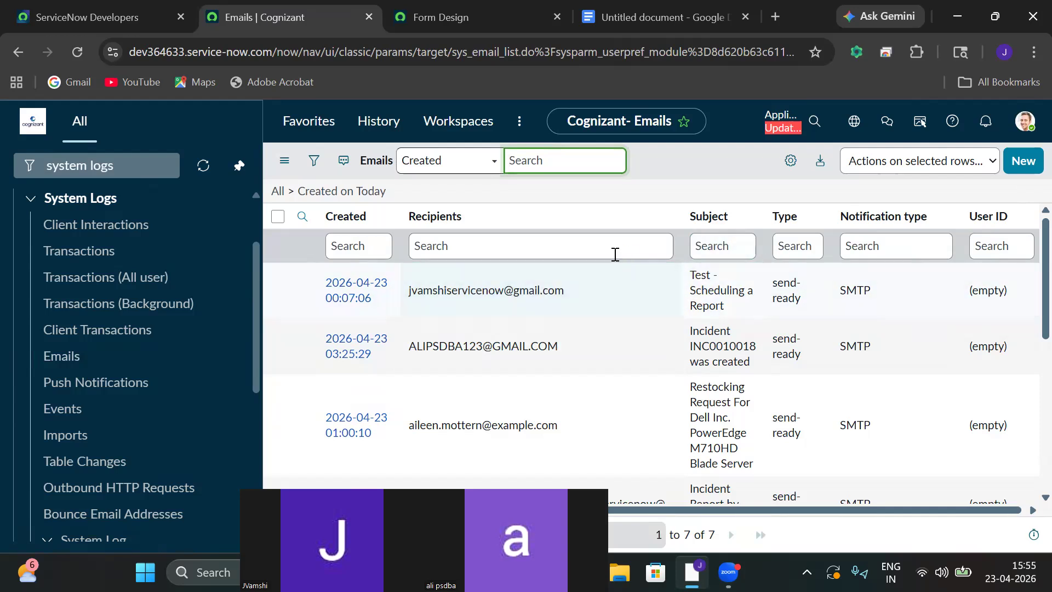
Filter the Emails list by subject *INC0010018 and open the matching email.
{"action": "left_click", "coordinate": [729, 253]}
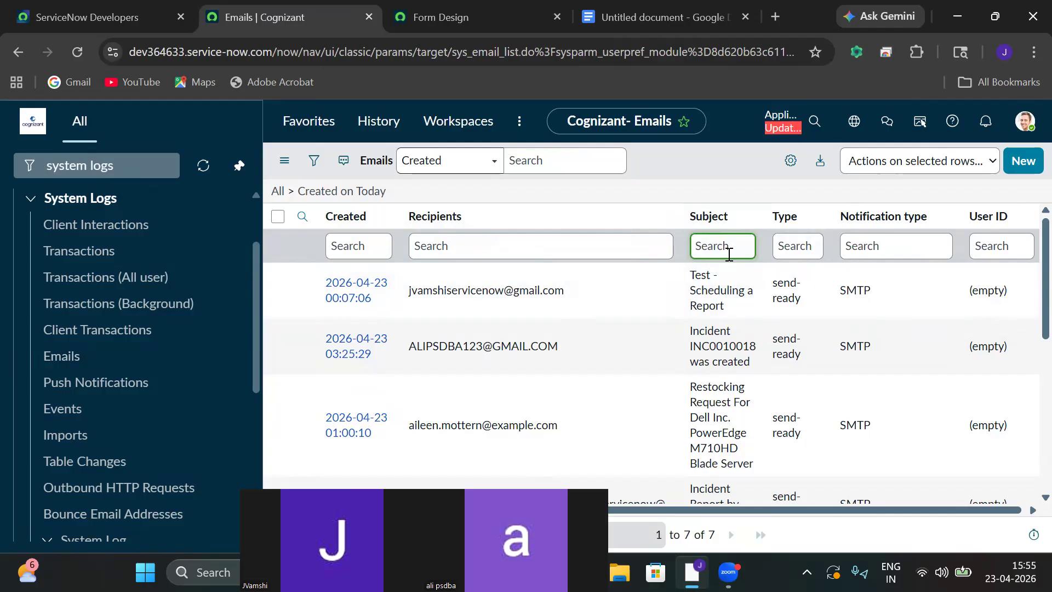
{"action": "type", "text": "*"}
{"action": "key", "text": "ctrl+v"}
{"action": "key", "text": "Return"}
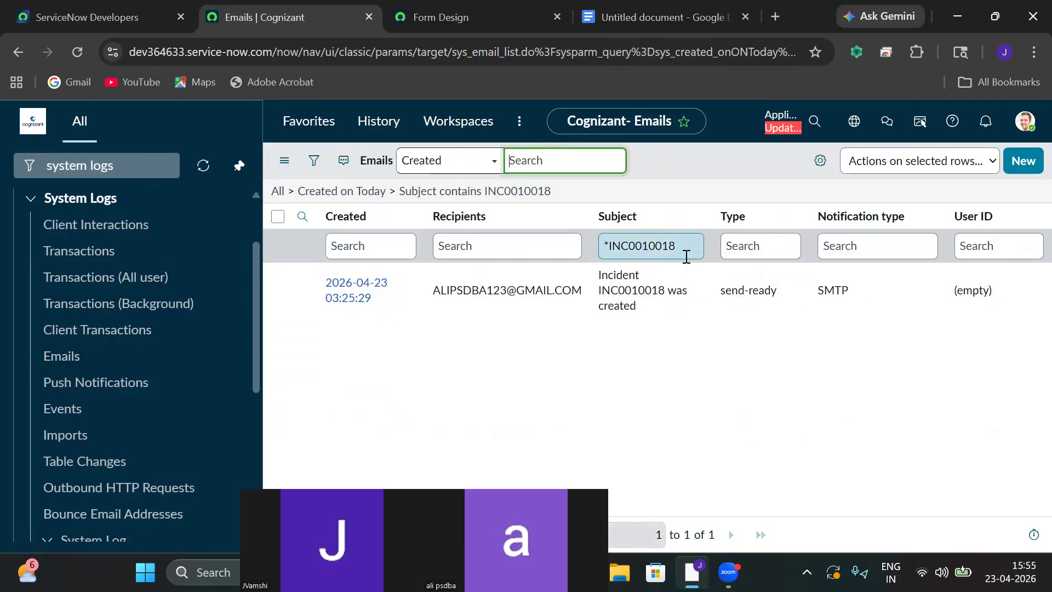
{"action": "left_click", "coordinate": [363, 294]}
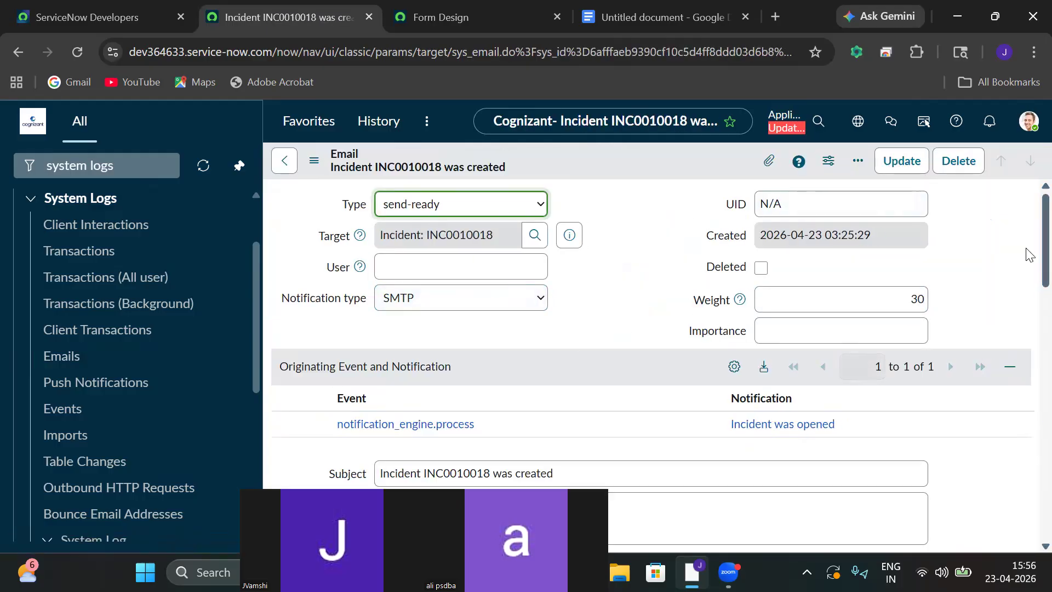
Review the 'Incident INC0010018 was created' email record and open its Preview Email link.
{"action": "scroll", "coordinate": [1031, 252], "scroll_direction": "down", "scroll_amount": 1}
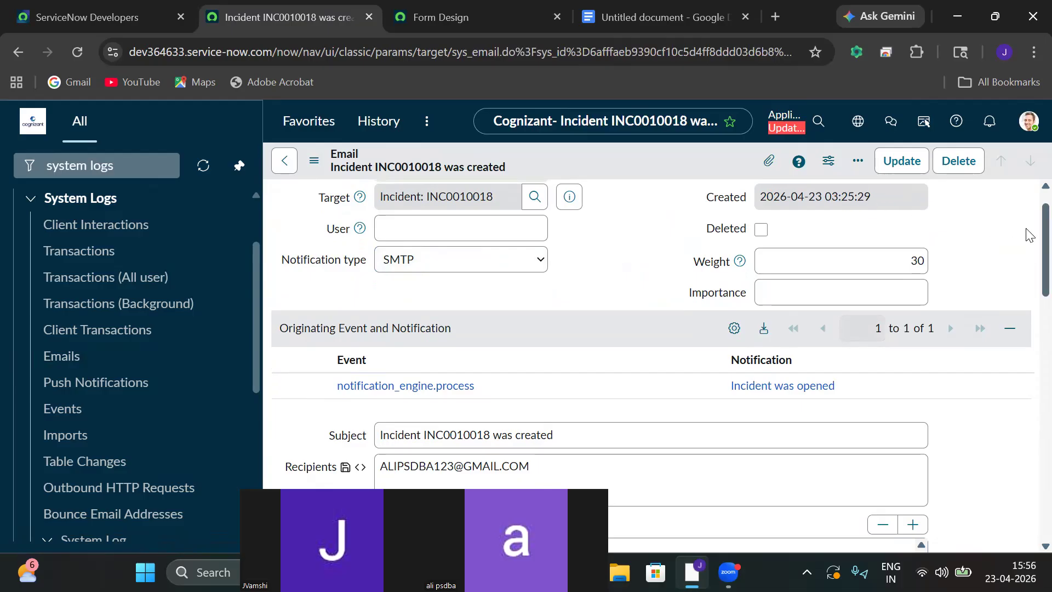
{"action": "scroll", "coordinate": [1029, 230], "scroll_direction": "down", "scroll_amount": 3}
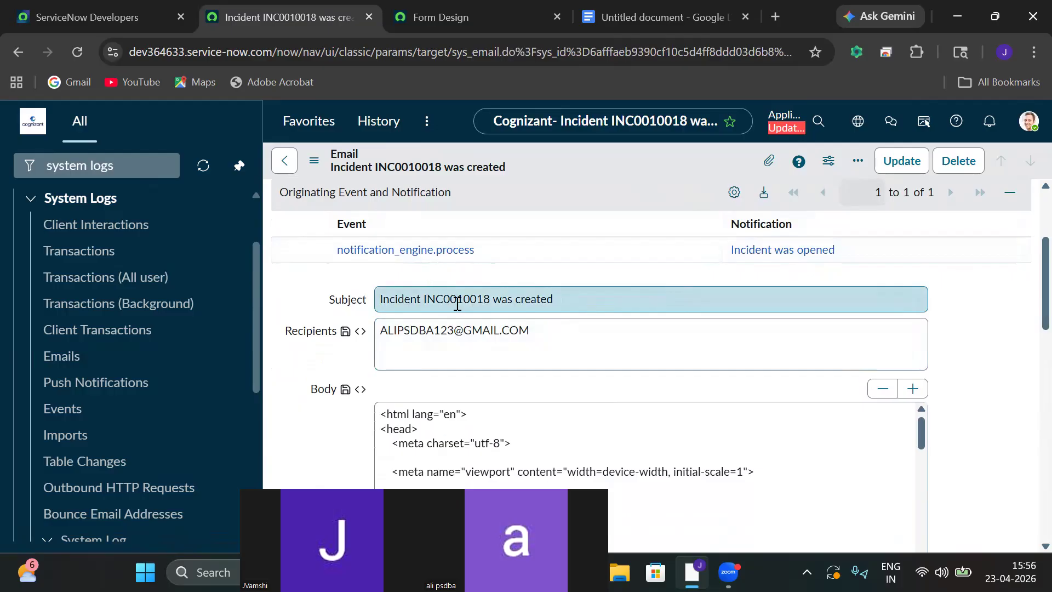
{"action": "double_click", "coordinate": [458, 302]}
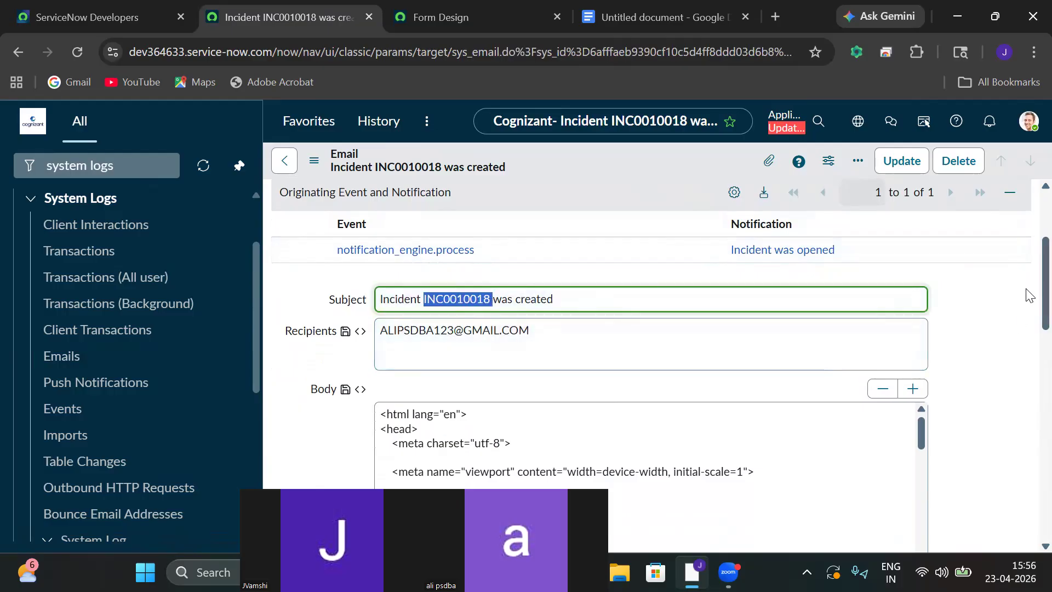
{"action": "scroll", "coordinate": [1029, 296], "scroll_direction": "down", "scroll_amount": 10}
{"action": "scroll", "coordinate": [1014, 439], "scroll_direction": "down", "scroll_amount": 3}
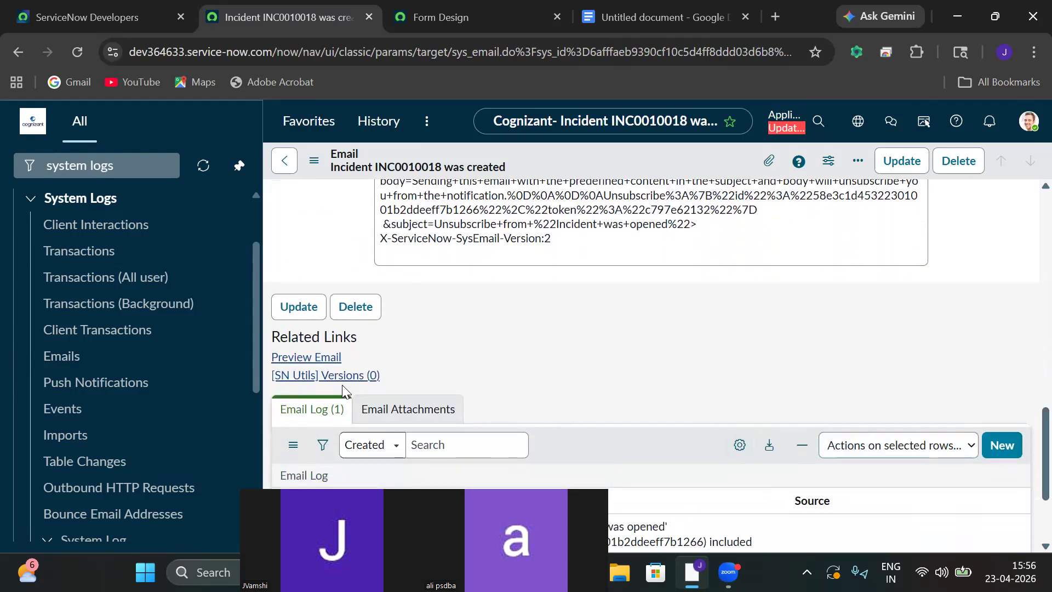
{"action": "left_click", "coordinate": [295, 358]}
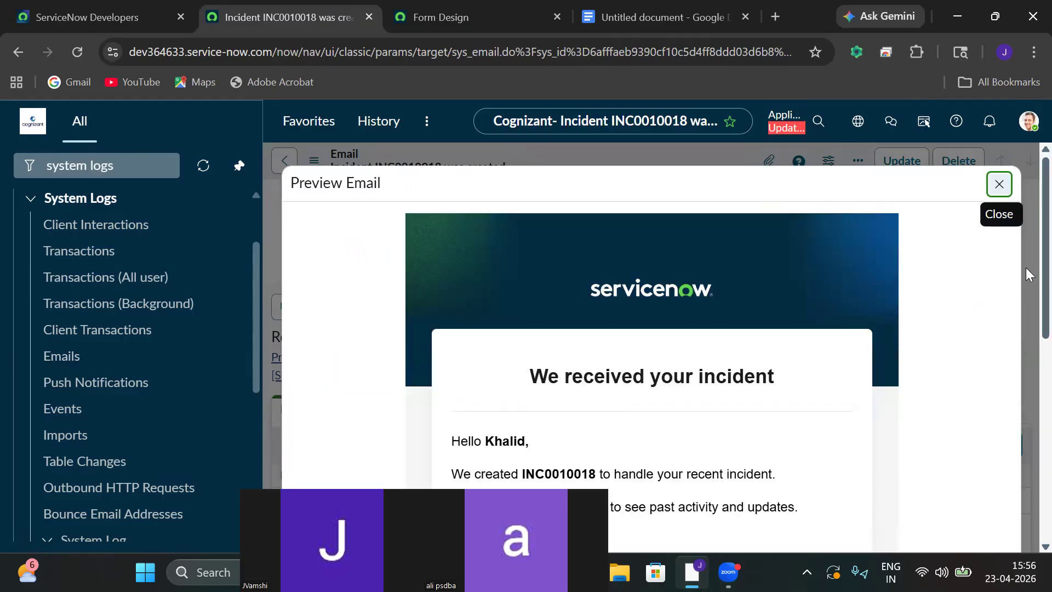
Read the preview's short description, opened-by and urgency 3 - Low lines, and Service Desk sign-off.
{"action": "scroll", "coordinate": [1027, 272], "scroll_direction": "down", "scroll_amount": 3}
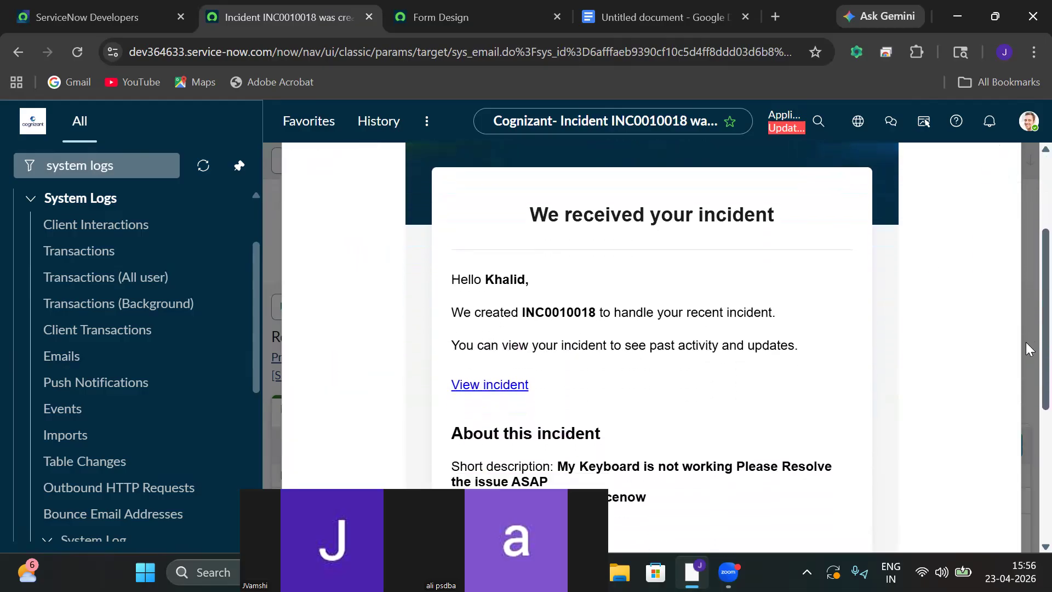
{"action": "scroll", "coordinate": [1026, 349], "scroll_direction": "down", "scroll_amount": 1}
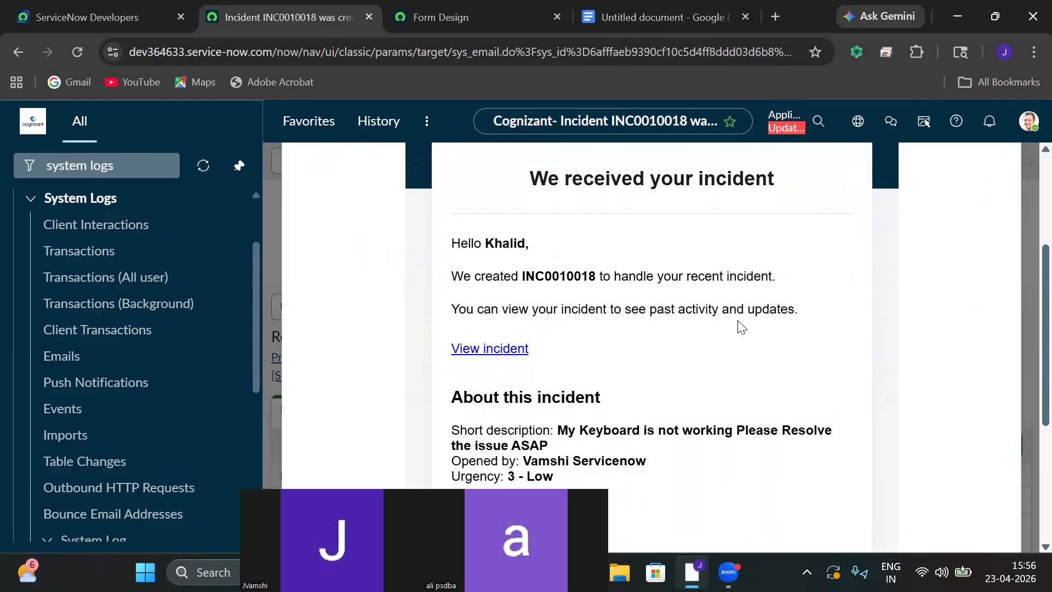
{"action": "scroll", "coordinate": [1026, 297], "scroll_direction": "down", "scroll_amount": 3}
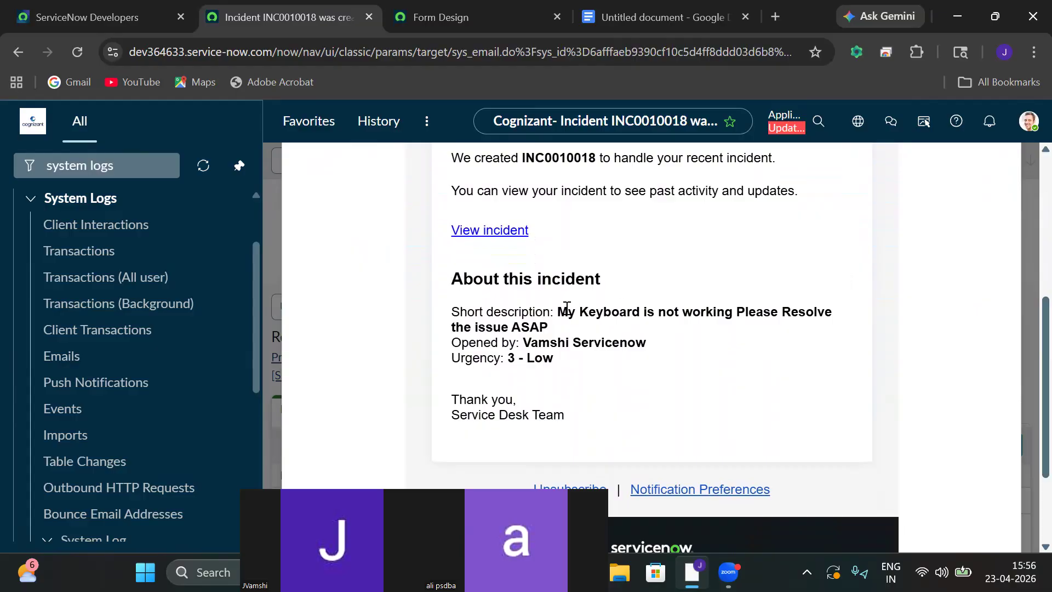
{"action": "left_click_drag", "start_coordinate": [557, 312], "coordinate": [838, 320]}
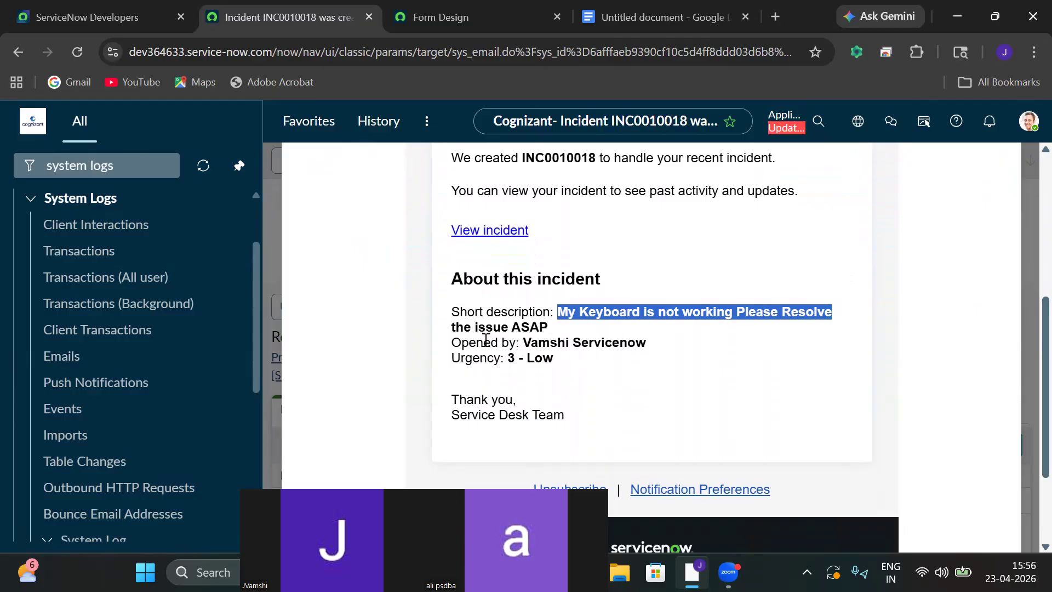
{"action": "left_click_drag", "start_coordinate": [529, 344], "coordinate": [580, 338]}
{"action": "left_click", "coordinate": [639, 356]}
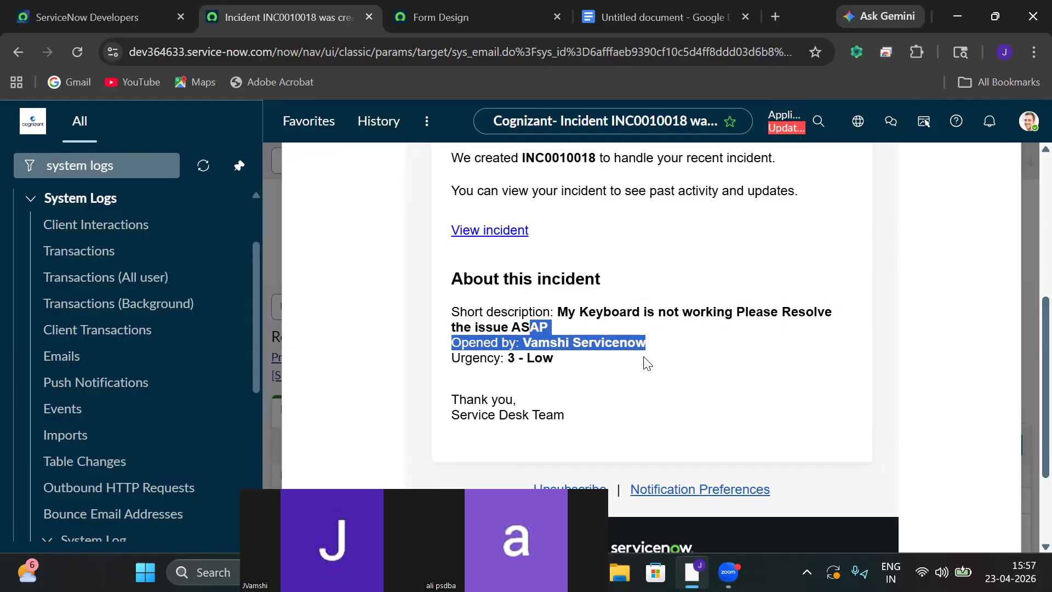
{"action": "left_click_drag", "start_coordinate": [453, 401], "coordinate": [608, 413]}
{"action": "left_click", "coordinate": [914, 387]}
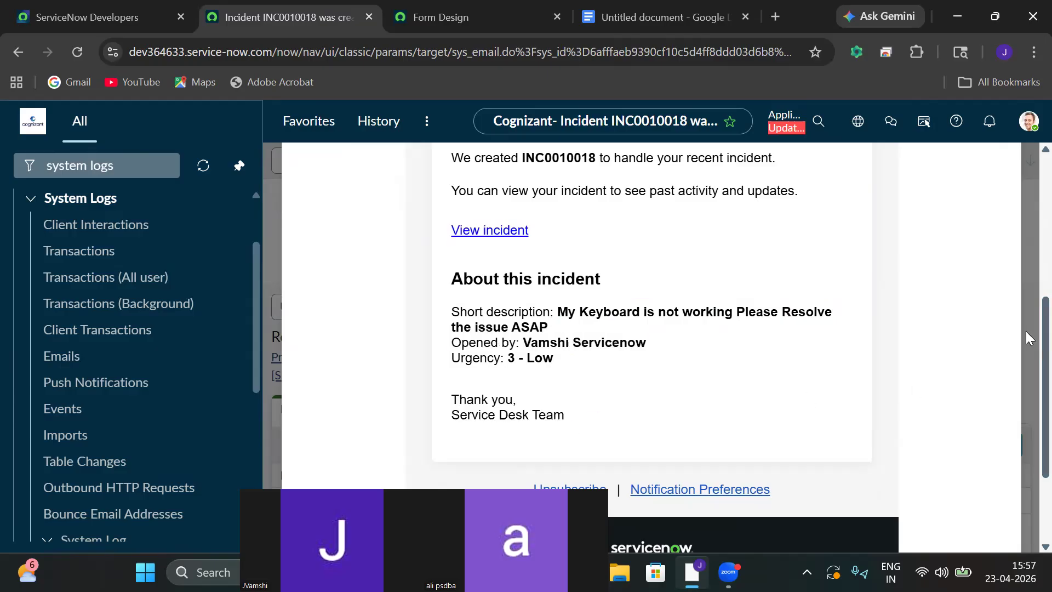
Scroll to the bottom of the preview and select the watermark code below the email.
{"action": "scroll", "coordinate": [1026, 331], "scroll_direction": "down", "scroll_amount": 3}
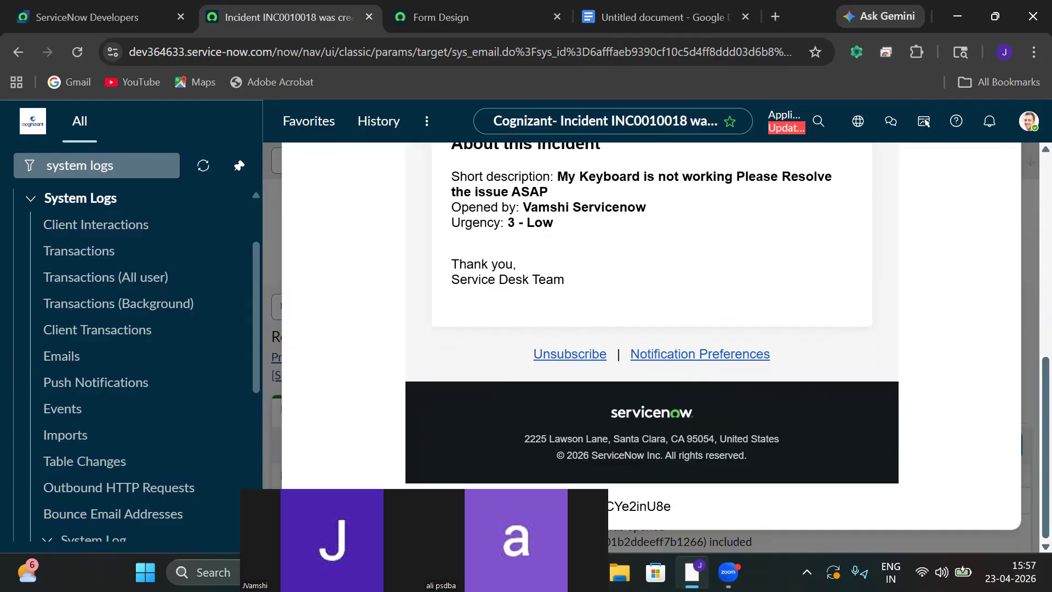
{"action": "left_click_drag", "start_coordinate": [612, 515], "coordinate": [680, 518]}
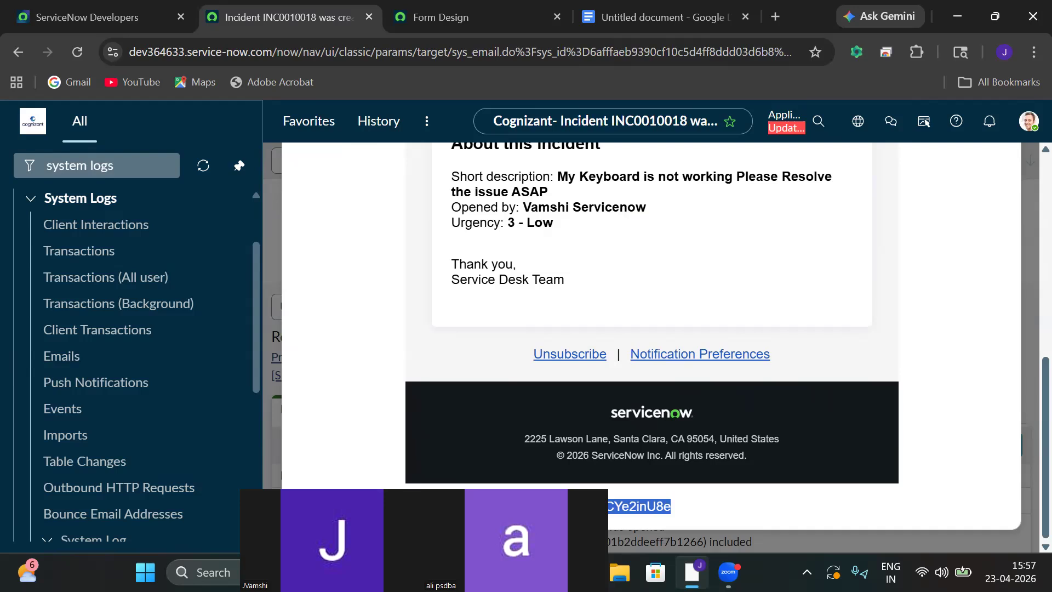
{"action": "left_click_drag", "start_coordinate": [1046, 396], "coordinate": [1046, 168]}
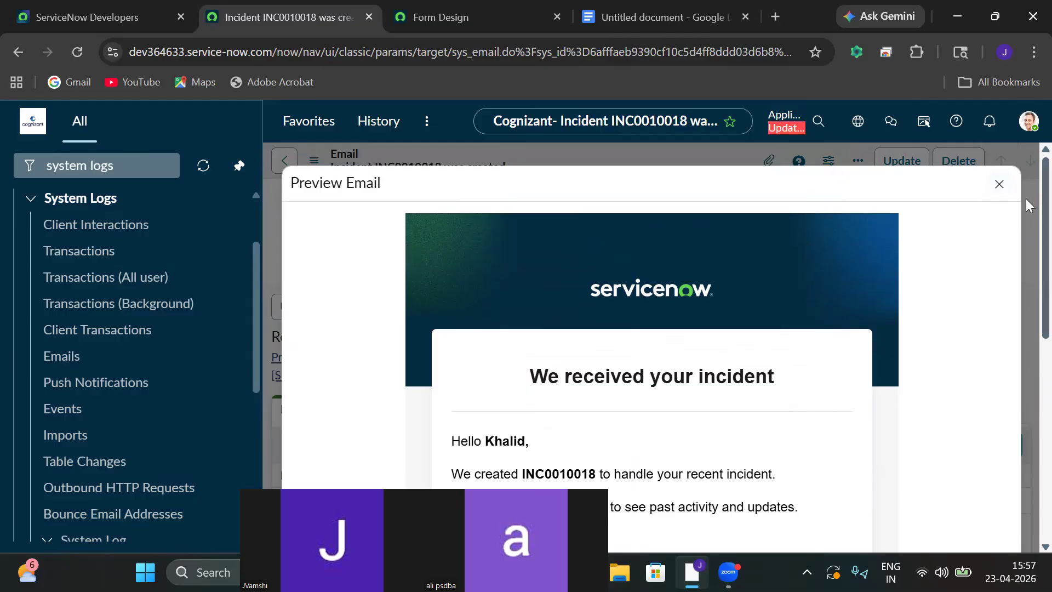
{"action": "scroll", "coordinate": [1029, 402], "scroll_direction": "down", "scroll_amount": 6}
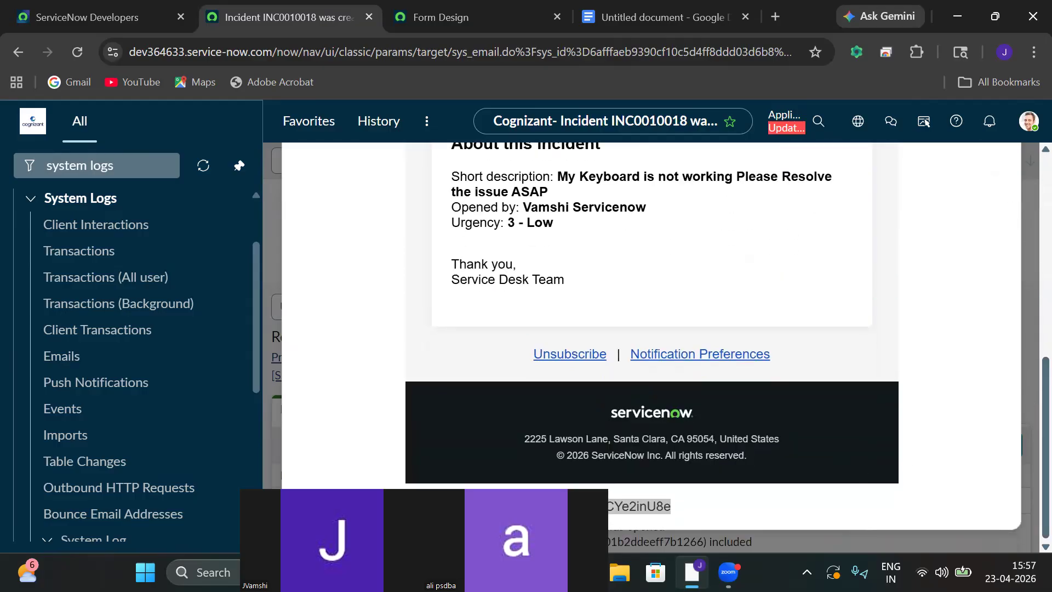
{"action": "double_click", "coordinate": [624, 506]}
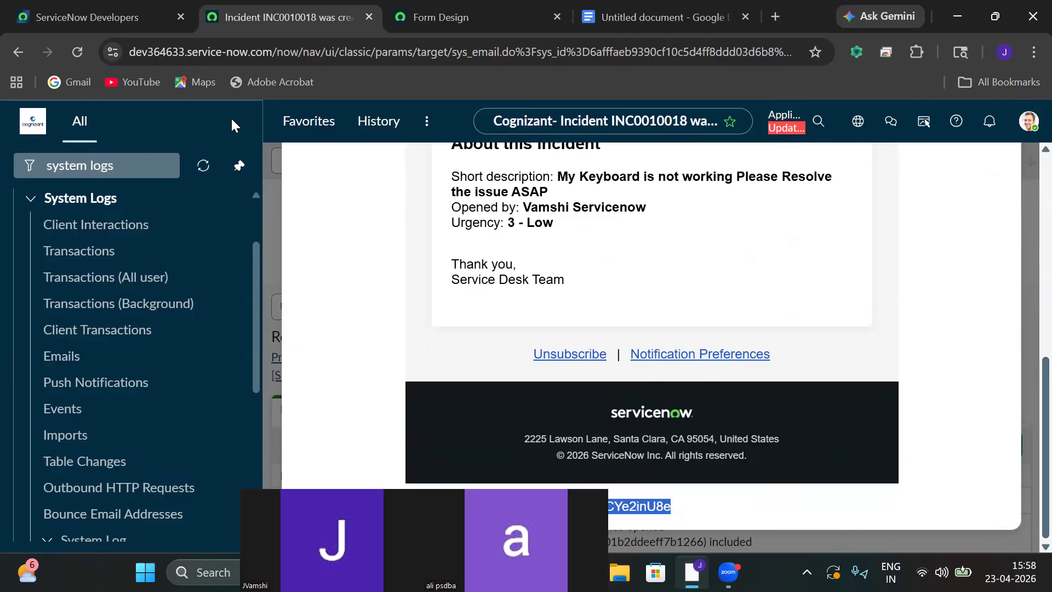
Filter the navigator for 'incident' and start a new incident record.
{"action": "left_click", "coordinate": [136, 167]}
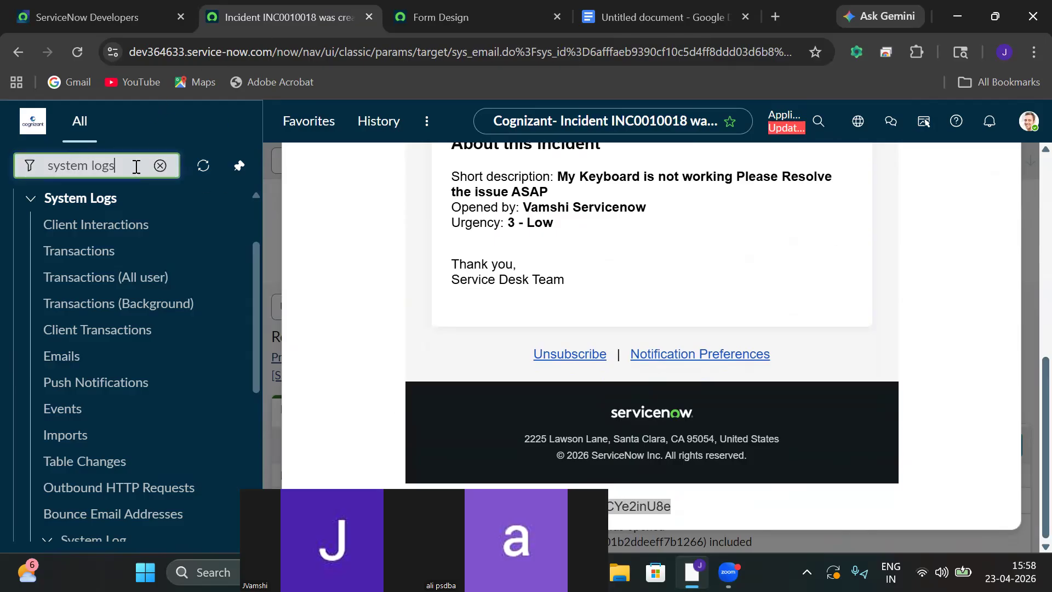
{"action": "key", "text": "ctrl+a"}
{"action": "key", "text": "BackSpace"}
{"action": "type", "text": "incid"}
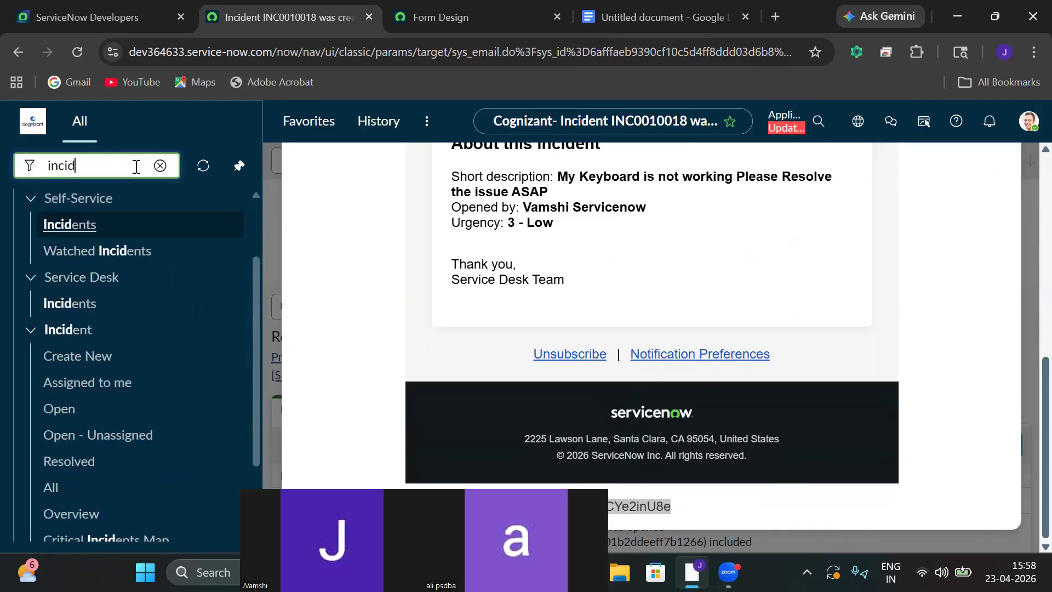
{"action": "type", "text": "ent"}
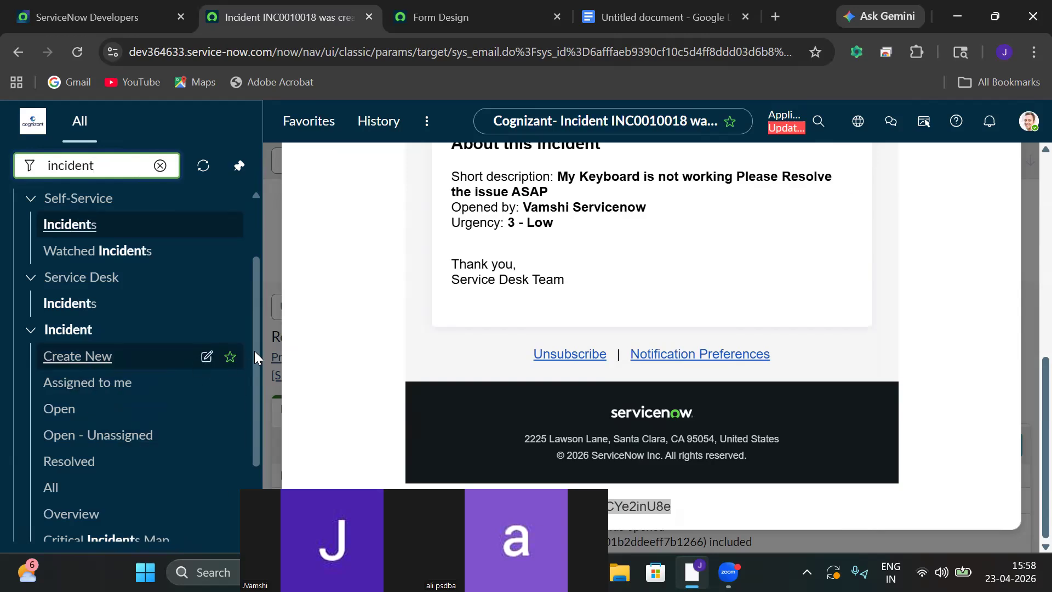
{"action": "left_click", "coordinate": [93, 362]}
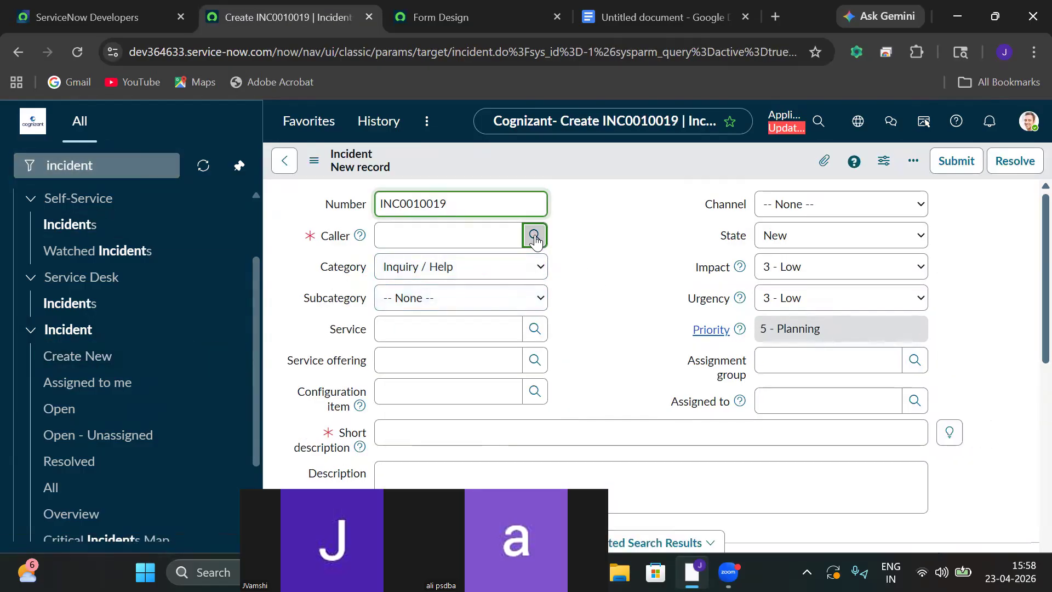
Pick a caller from the lookup and set category Hardware, subcategory Keyboard.
{"action": "left_click", "coordinate": [535, 236]}
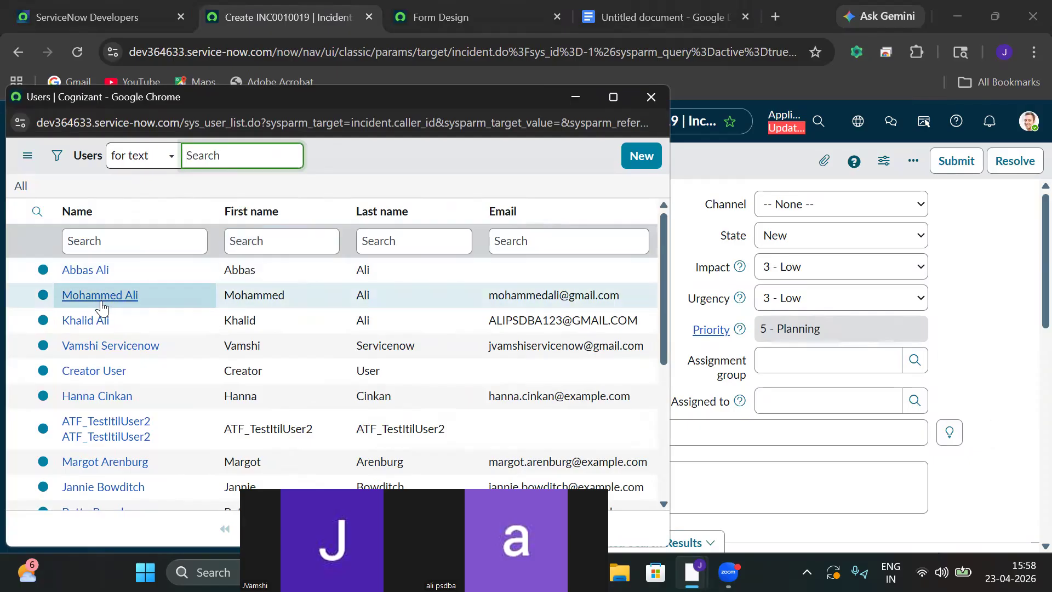
{"action": "left_click", "coordinate": [97, 296]}
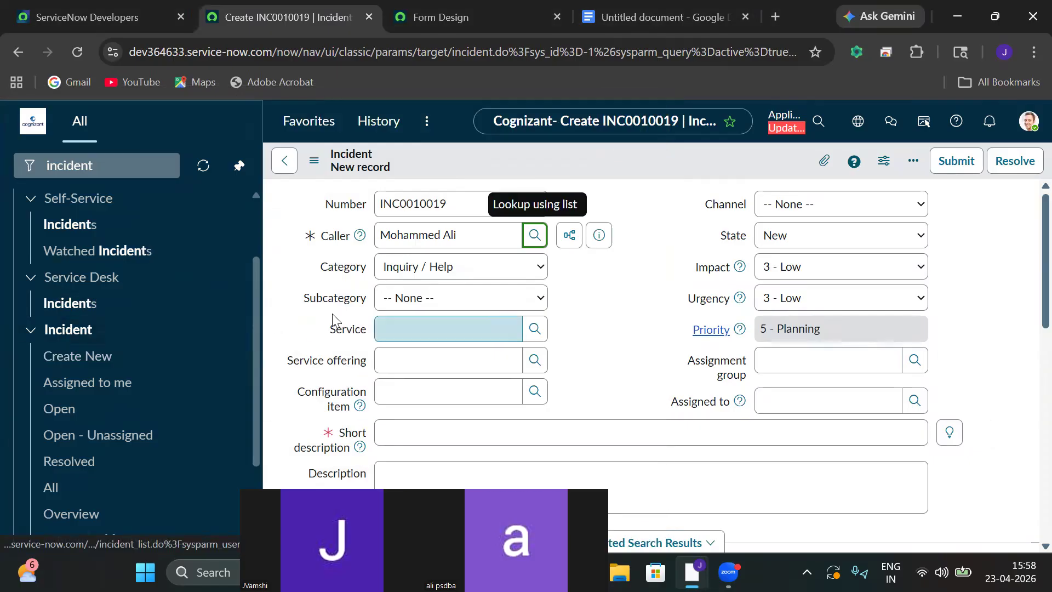
{"action": "left_click", "coordinate": [400, 272]}
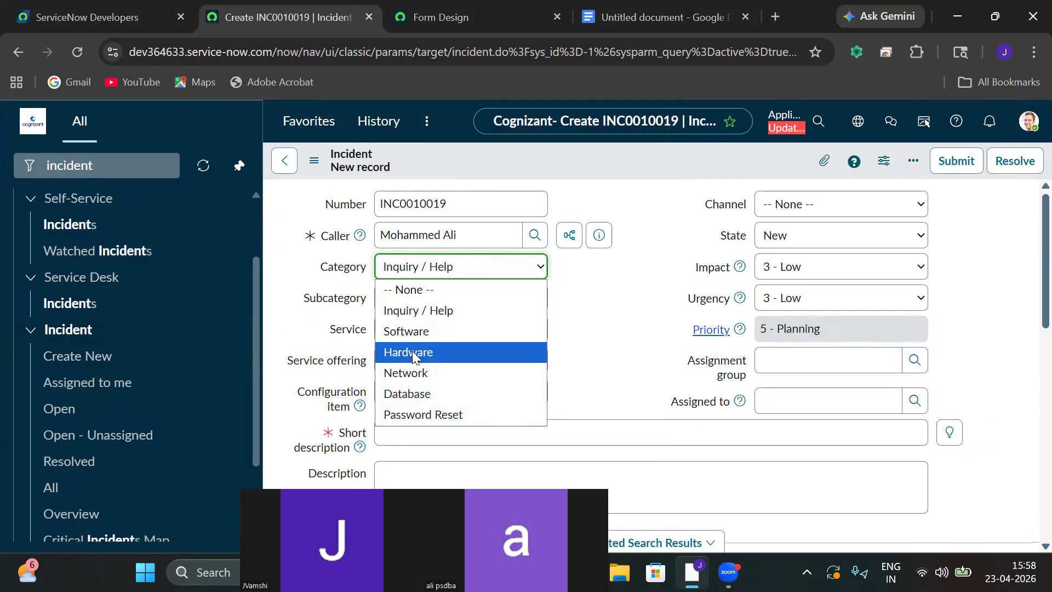
{"action": "left_click", "coordinate": [412, 353]}
{"action": "left_click", "coordinate": [410, 298]}
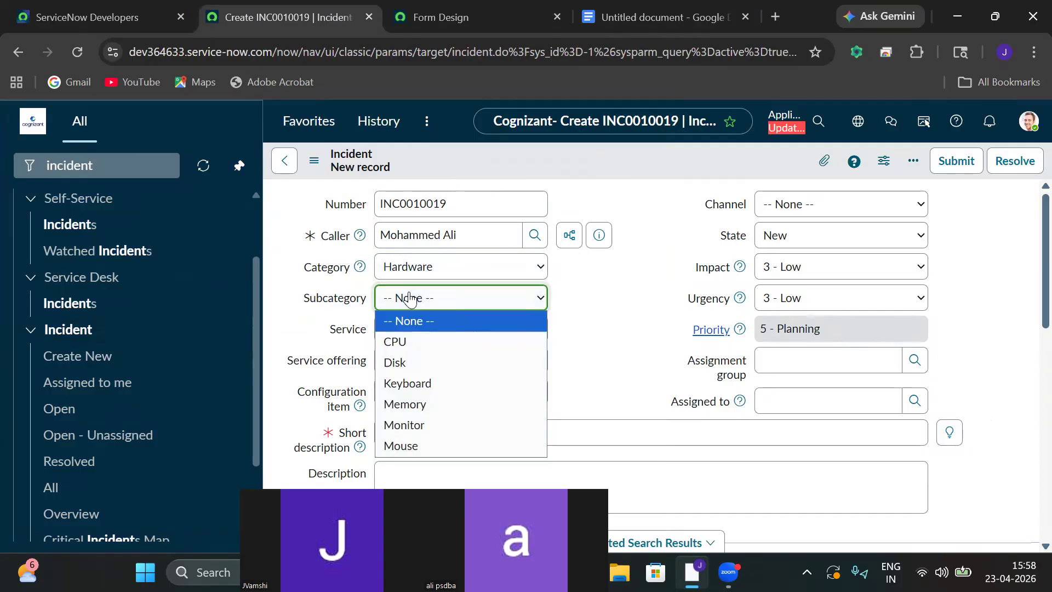
{"action": "left_click", "coordinate": [422, 386]}
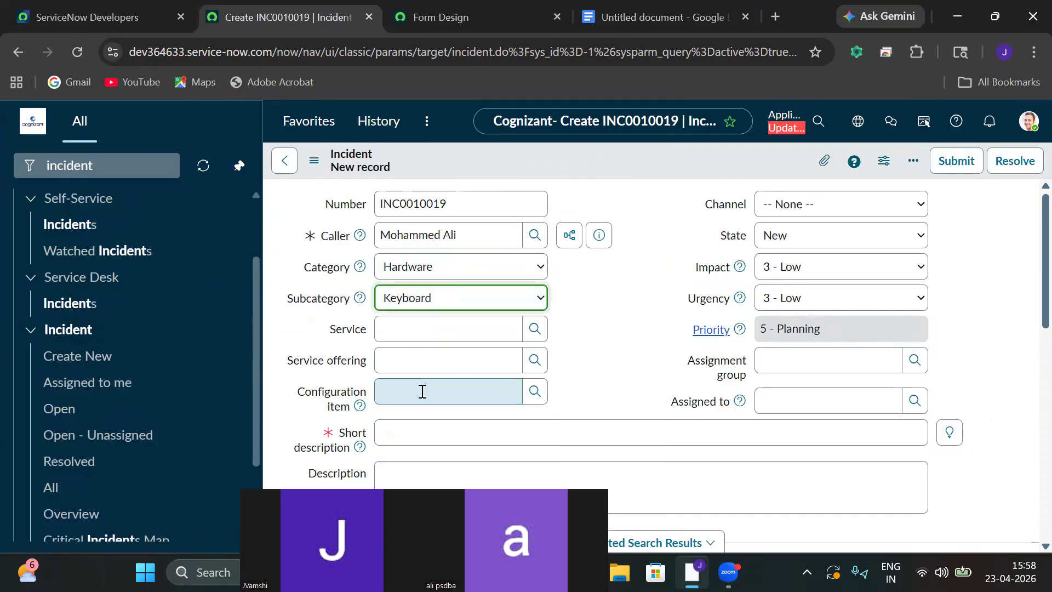
Enter 'My Keyboard was not working please do it ASAP' as short description and description.
{"action": "left_click", "coordinate": [455, 444]}
{"action": "type", "text": "M"}
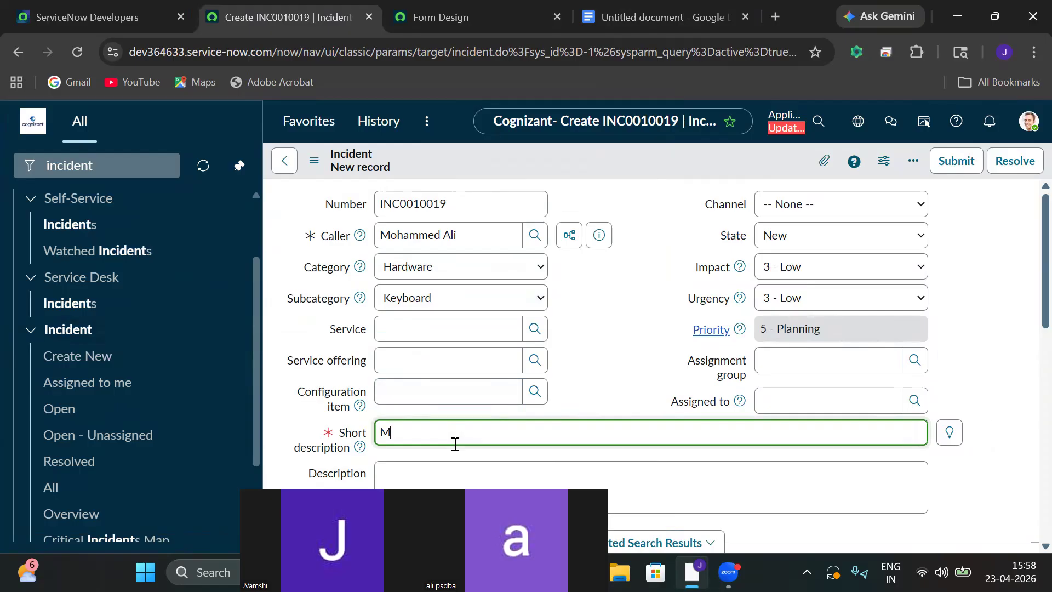
{"action": "type", "text": "y Keyboard was not work"}
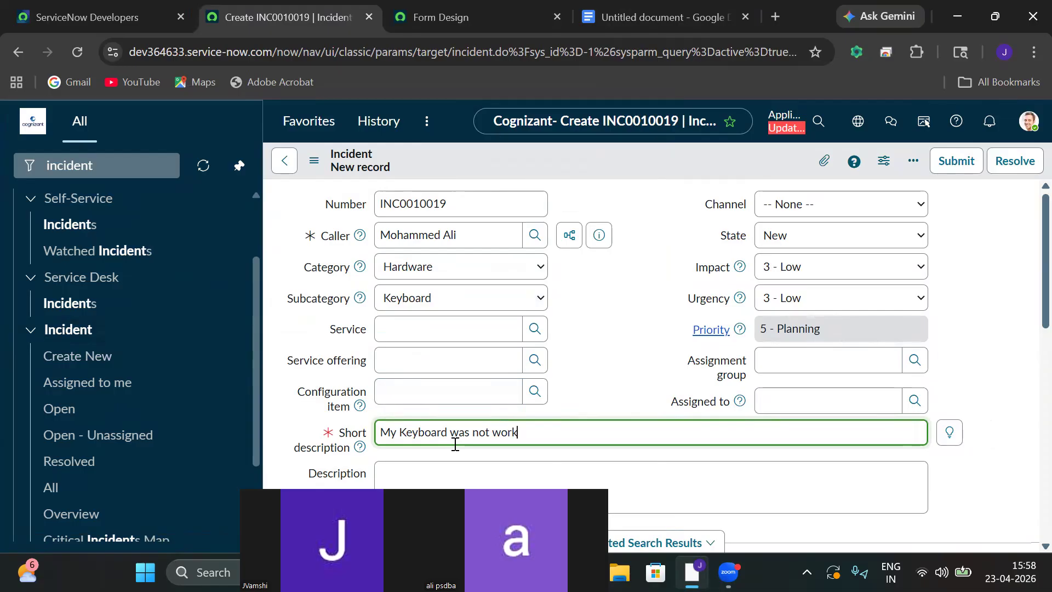
{"action": "type", "text": "ing please do it ASAP"}
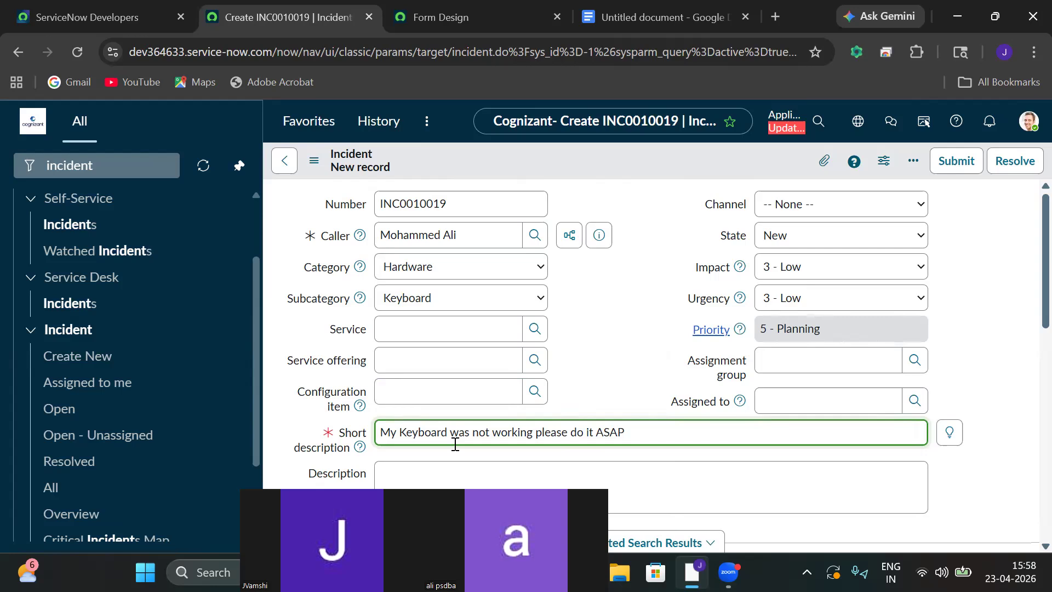
{"action": "triple_click", "coordinate": [389, 433]}
{"action": "key", "text": "ctrl+c"}
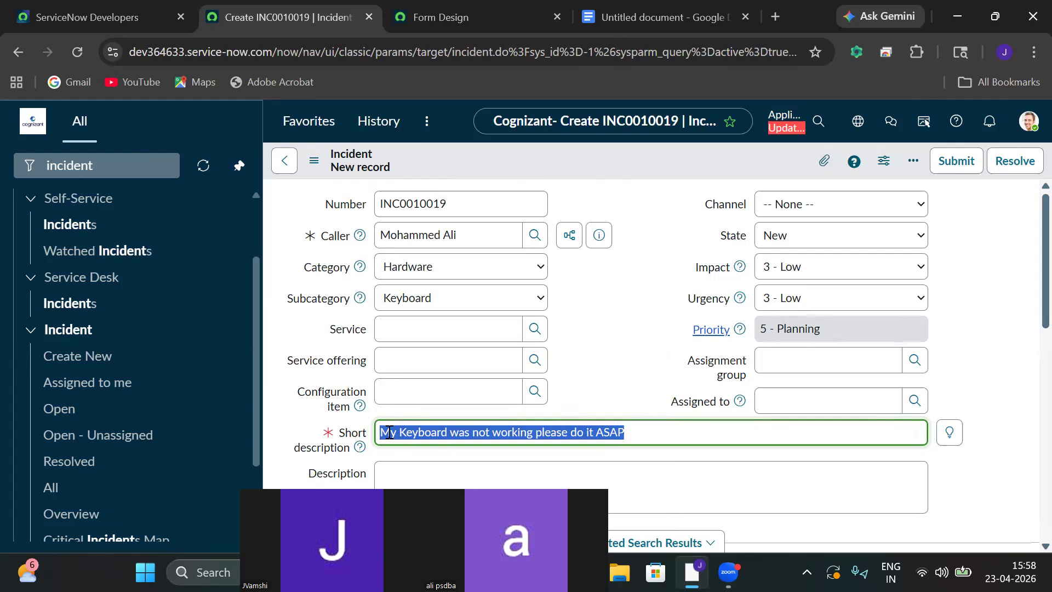
{"action": "left_click", "coordinate": [411, 473]}
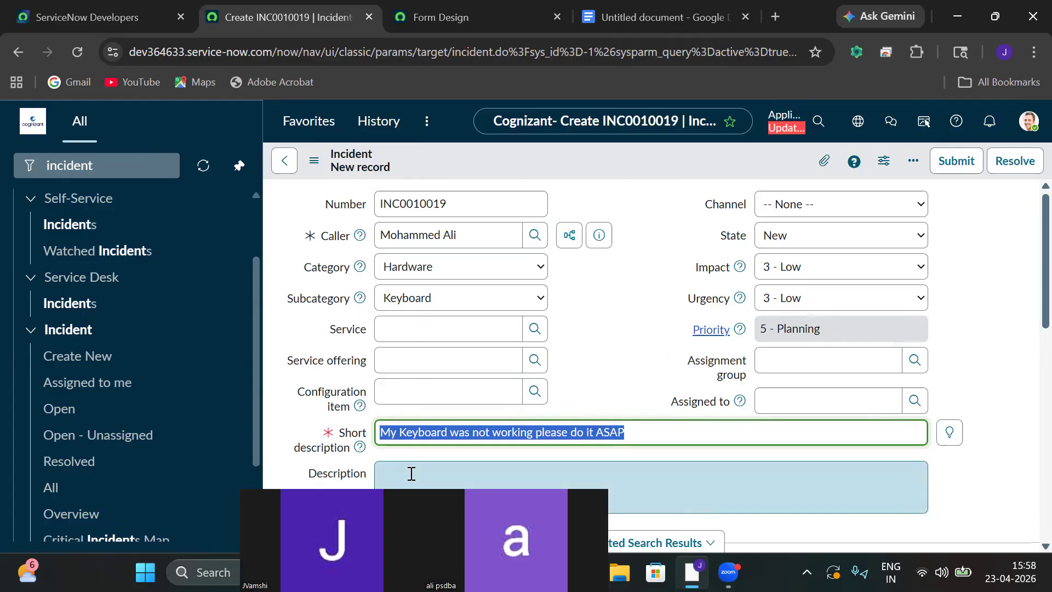
{"action": "key", "text": "ctrl+v"}
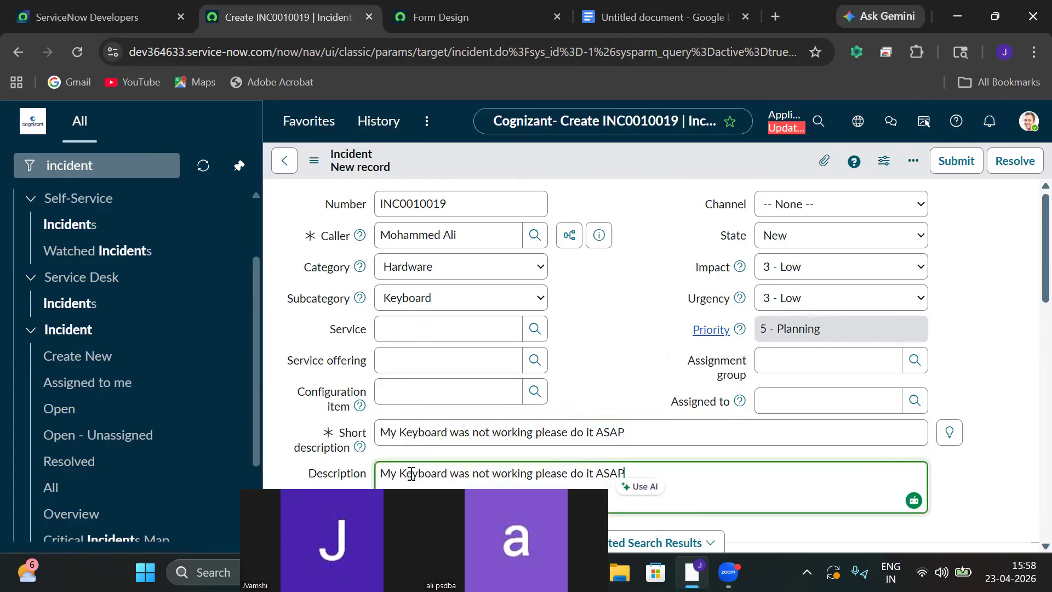
Assign INC0010019 to the Application Development group and a team member.
{"action": "left_click", "coordinate": [915, 361]}
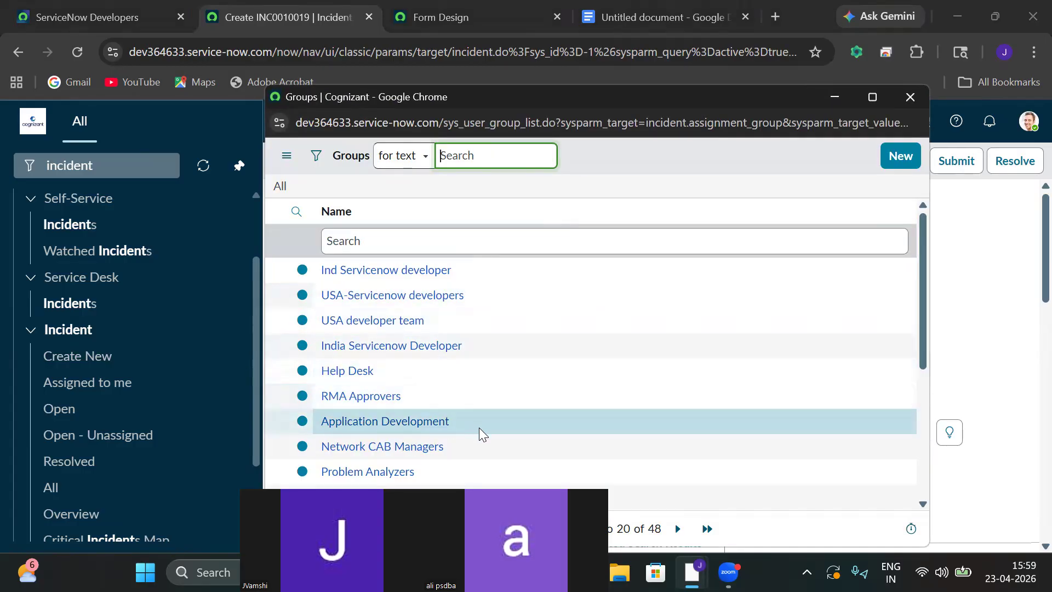
{"action": "left_click", "coordinate": [401, 426]}
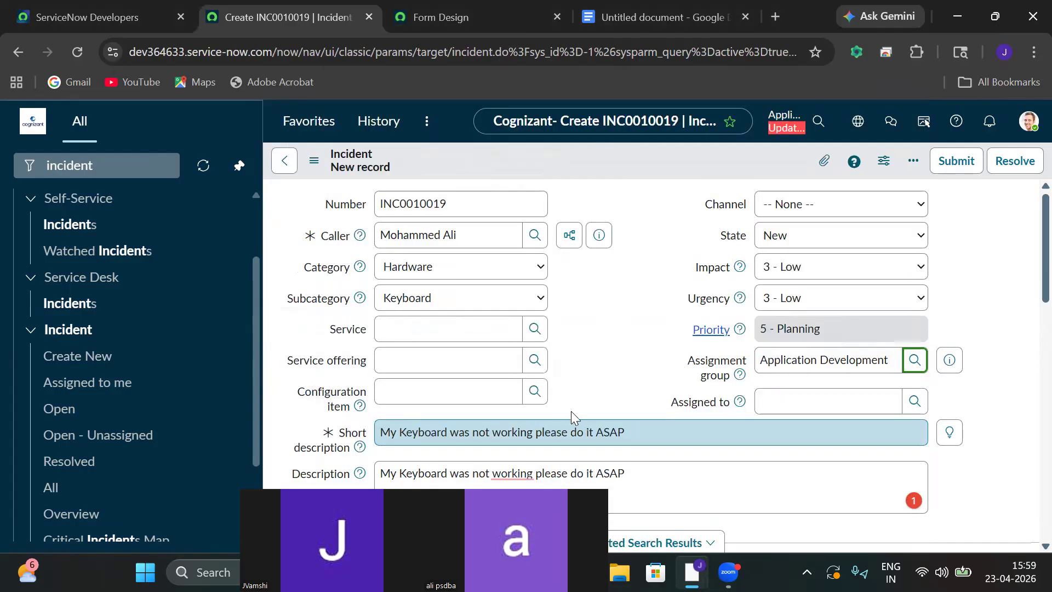
{"action": "left_click", "coordinate": [915, 402]}
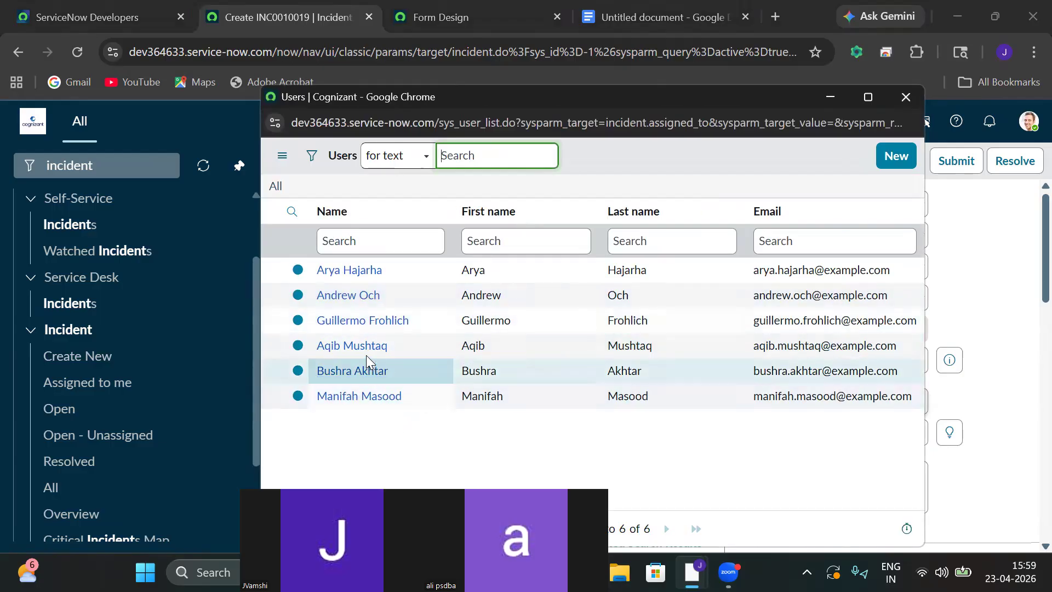
{"action": "left_click", "coordinate": [354, 321]}
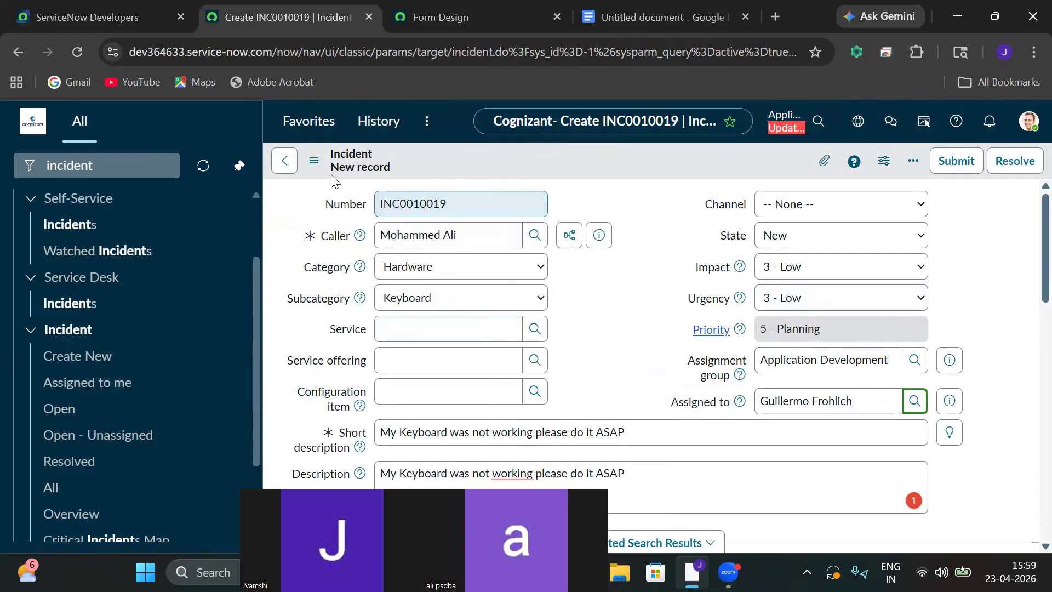
Save the incident from the Additional actions menu, staying on the record.
{"action": "left_click_drag", "start_coordinate": [461, 205], "coordinate": [377, 196]}
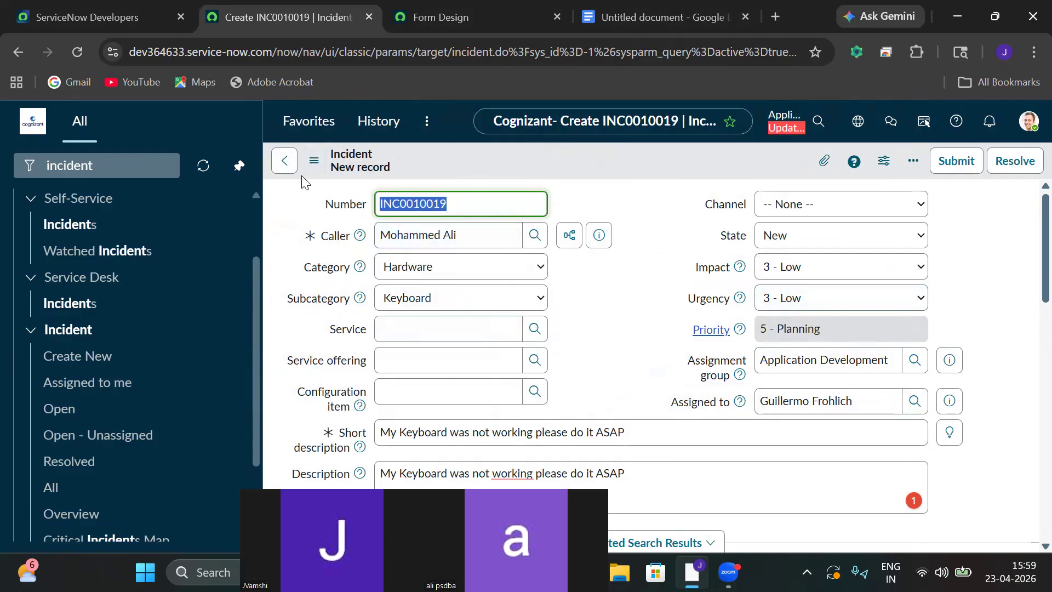
{"action": "left_click", "coordinate": [313, 161]}
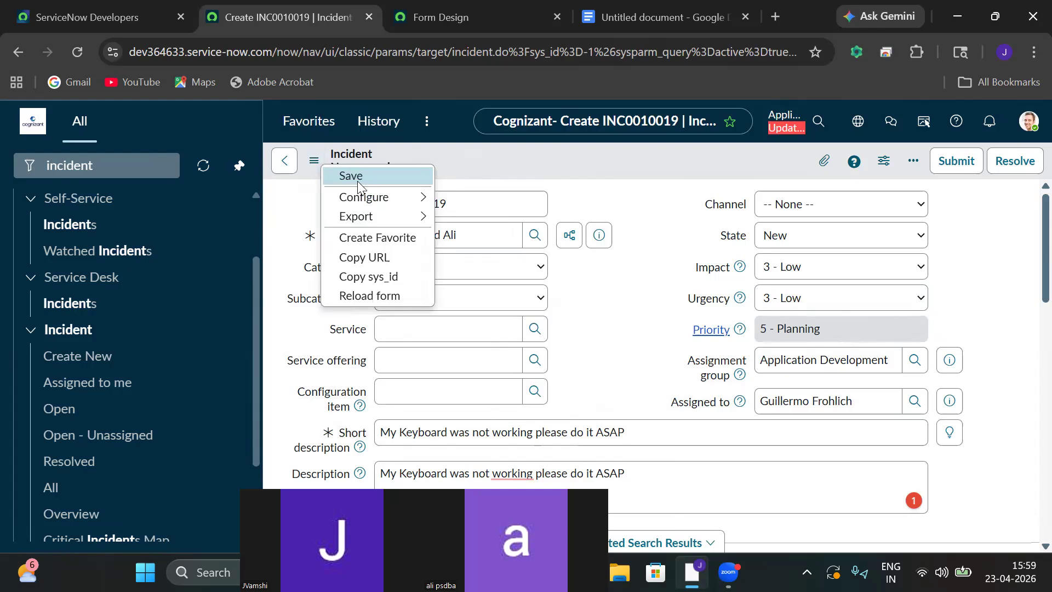
{"action": "left_click", "coordinate": [352, 176]}
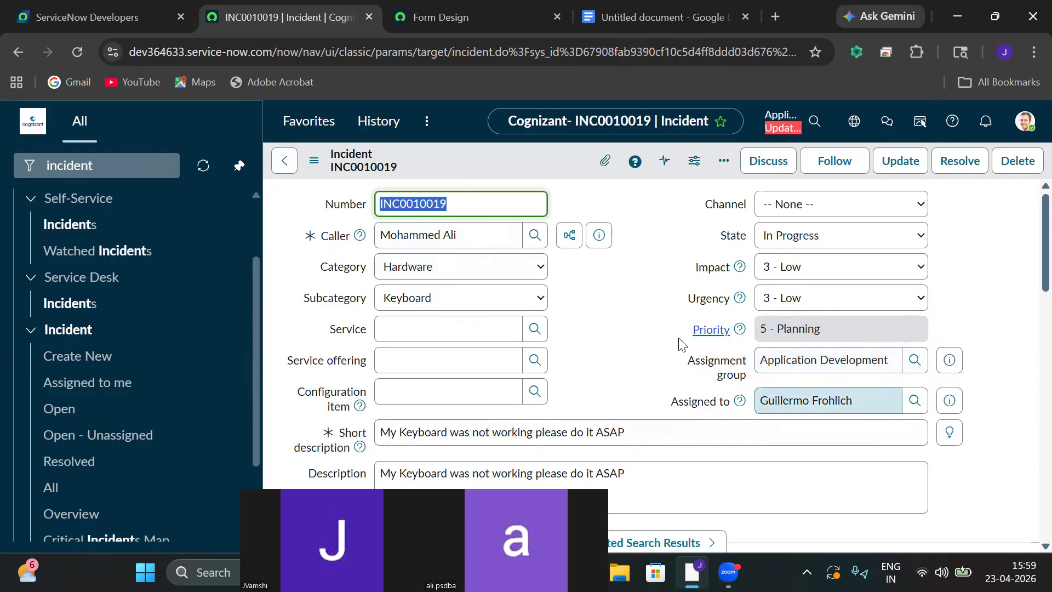
Filter the navigator for 'system logs', open Emails, and open the INC0010019 assignment email.
{"action": "left_click", "coordinate": [150, 163]}
{"action": "key", "text": "ctrl+a"}
{"action": "type", "text": "s"}
{"action": "type", "text": "e"}
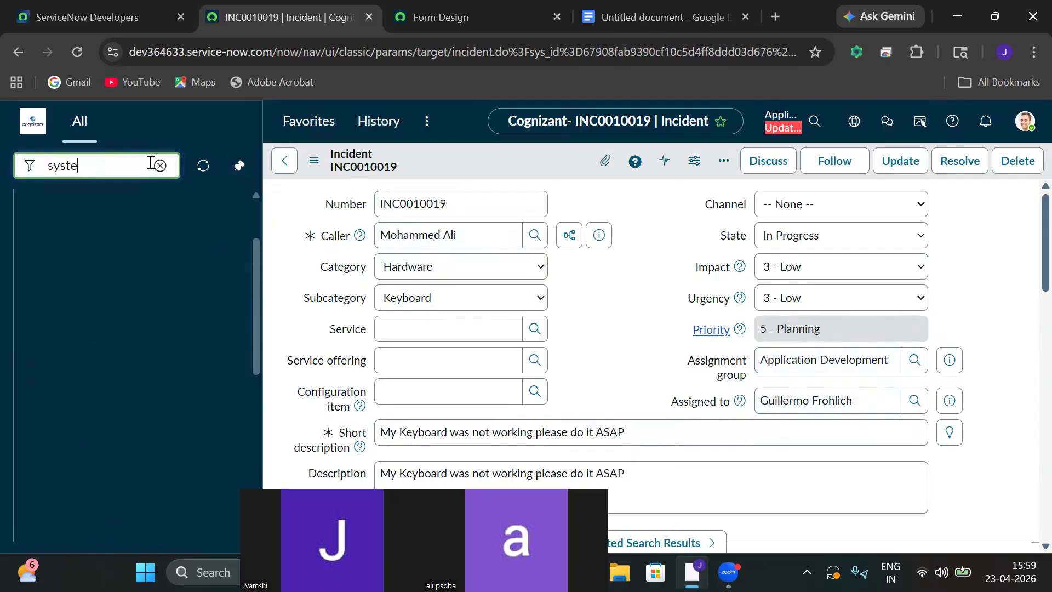
{"action": "type", "text": "m logs"}
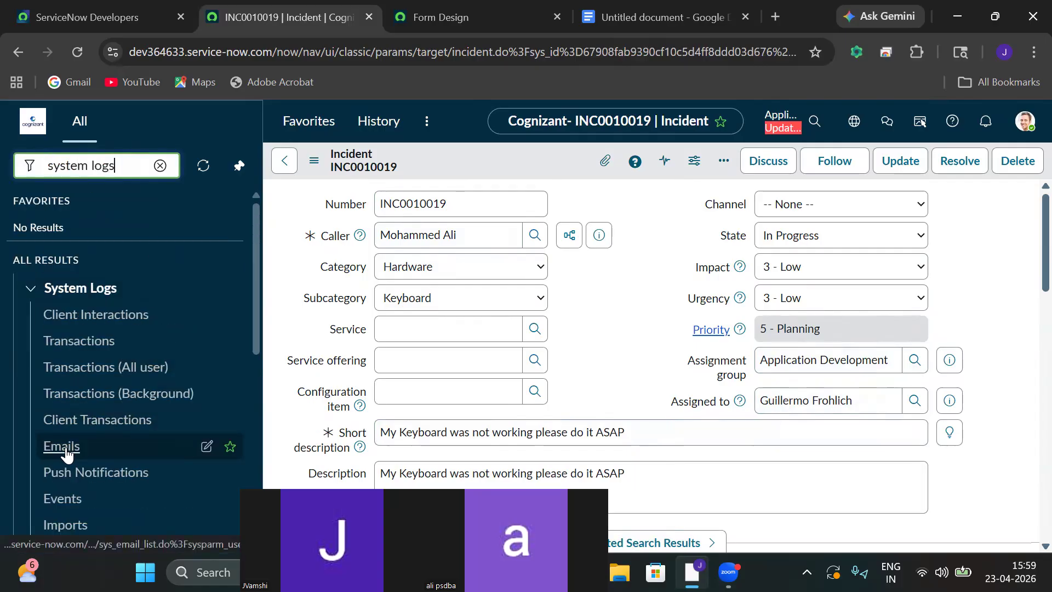
{"action": "left_click", "coordinate": [66, 454]}
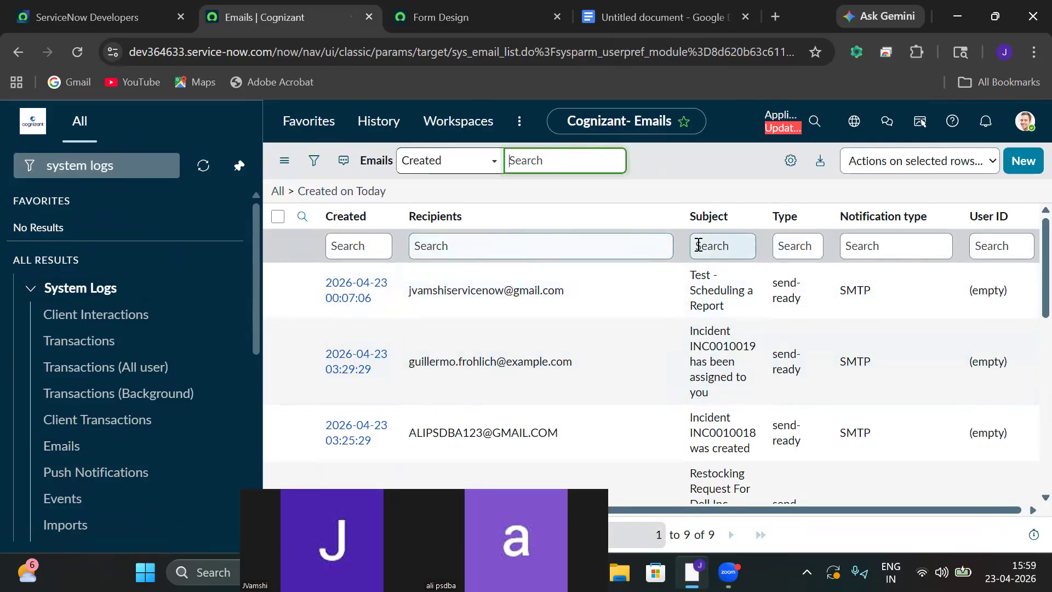
{"action": "left_click", "coordinate": [707, 247]}
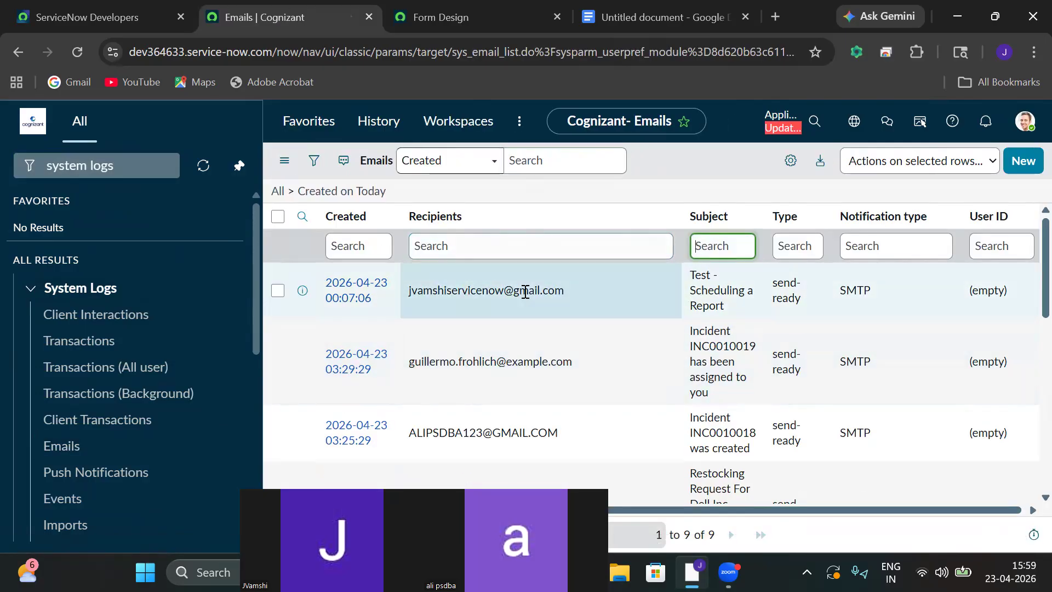
{"action": "left_click", "coordinate": [340, 365]}
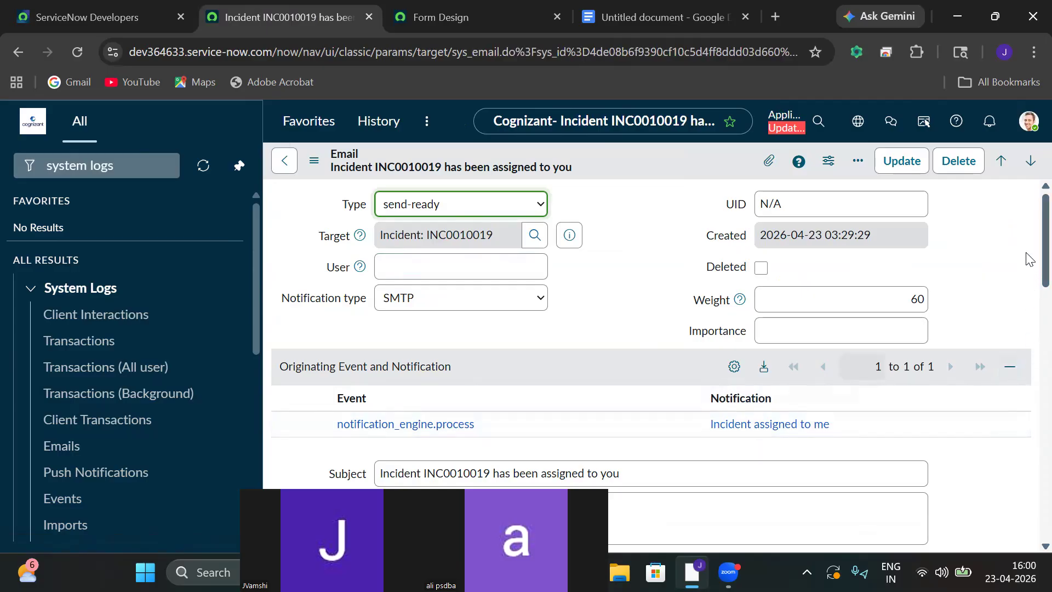
{"action": "scroll", "coordinate": [1028, 274], "scroll_direction": "down", "scroll_amount": 3}
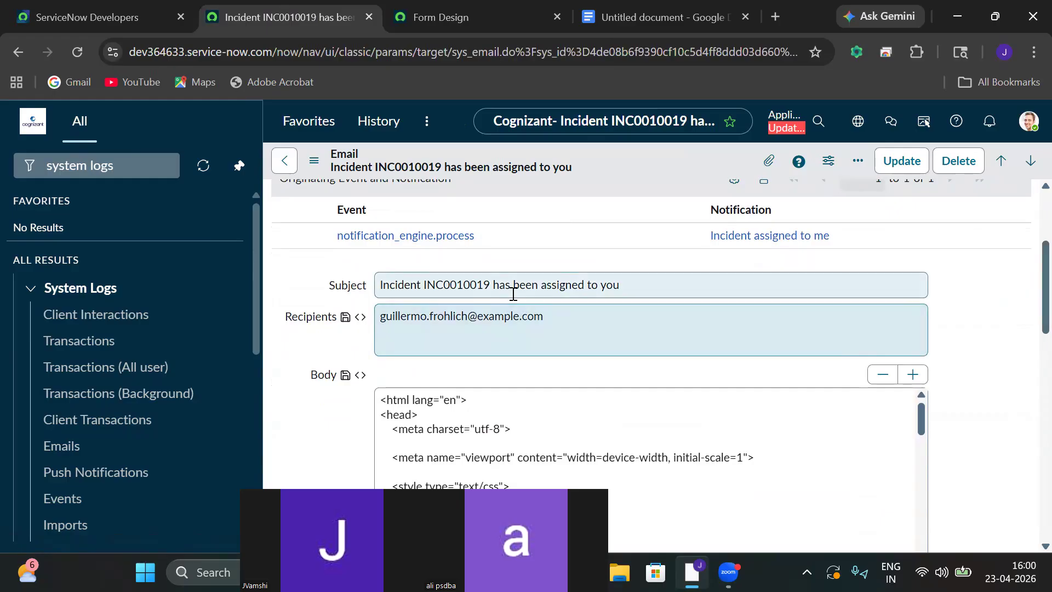
{"action": "left_click_drag", "start_coordinate": [544, 317], "coordinate": [360, 317]}
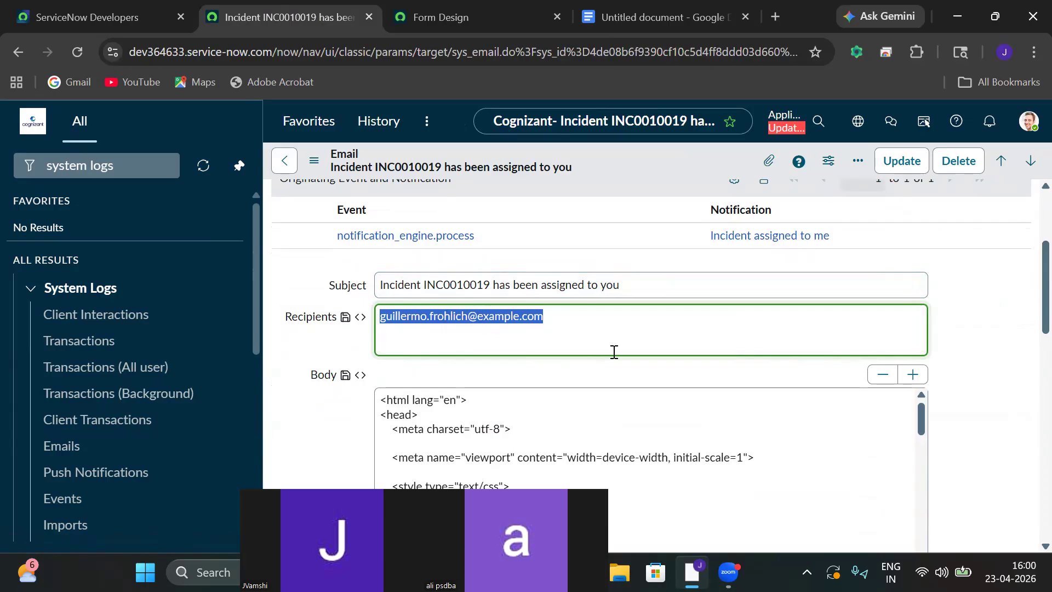
{"action": "scroll", "coordinate": [1027, 303], "scroll_direction": "down", "scroll_amount": 10}
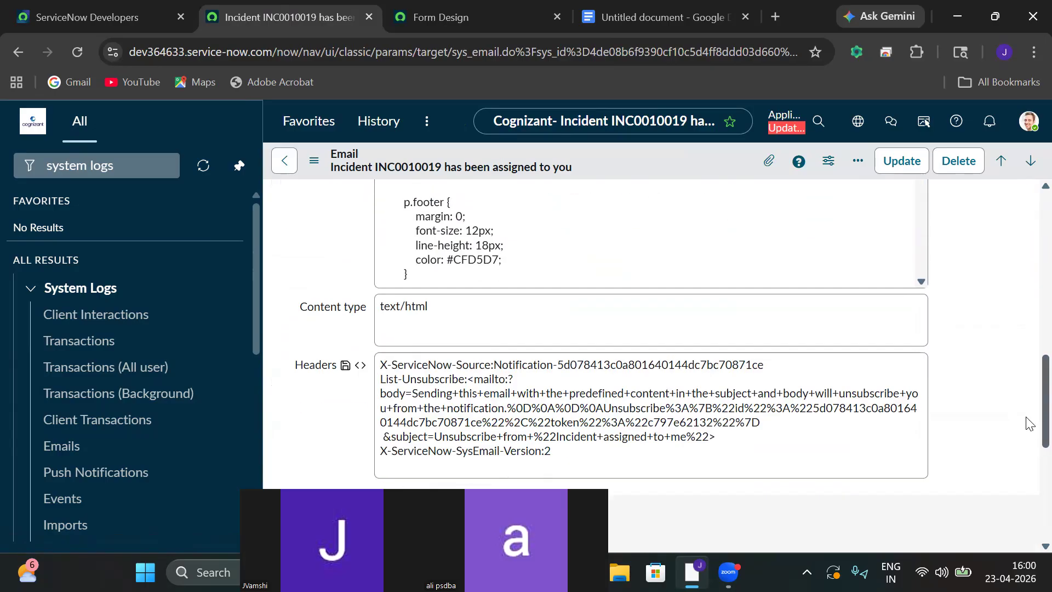
{"action": "scroll", "coordinate": [1029, 477], "scroll_direction": "down", "scroll_amount": 2}
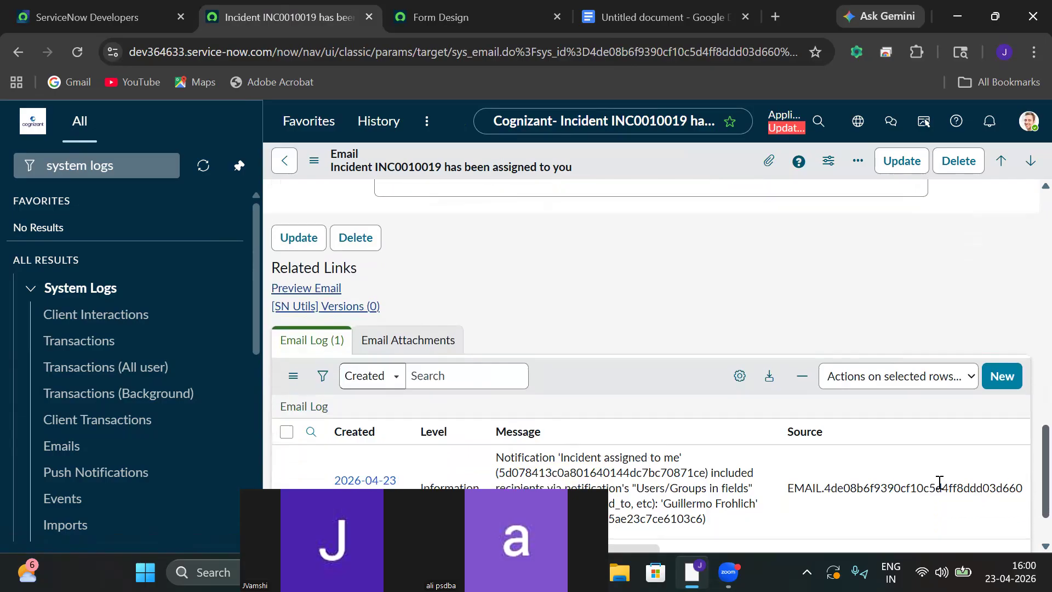
{"action": "left_click", "coordinate": [321, 289]}
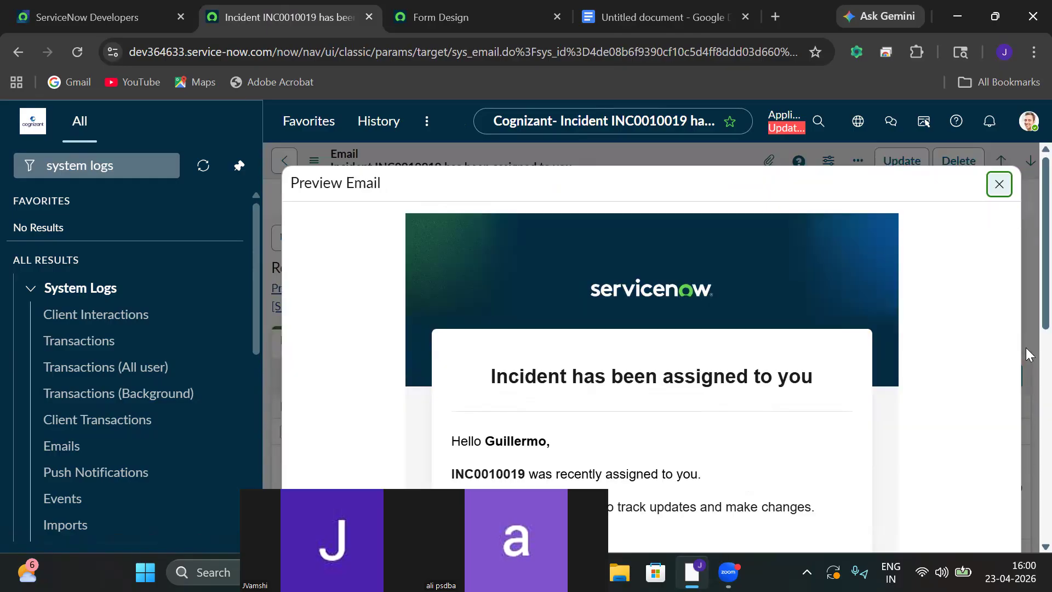
{"action": "scroll", "coordinate": [1026, 285], "scroll_direction": "down", "scroll_amount": 5}
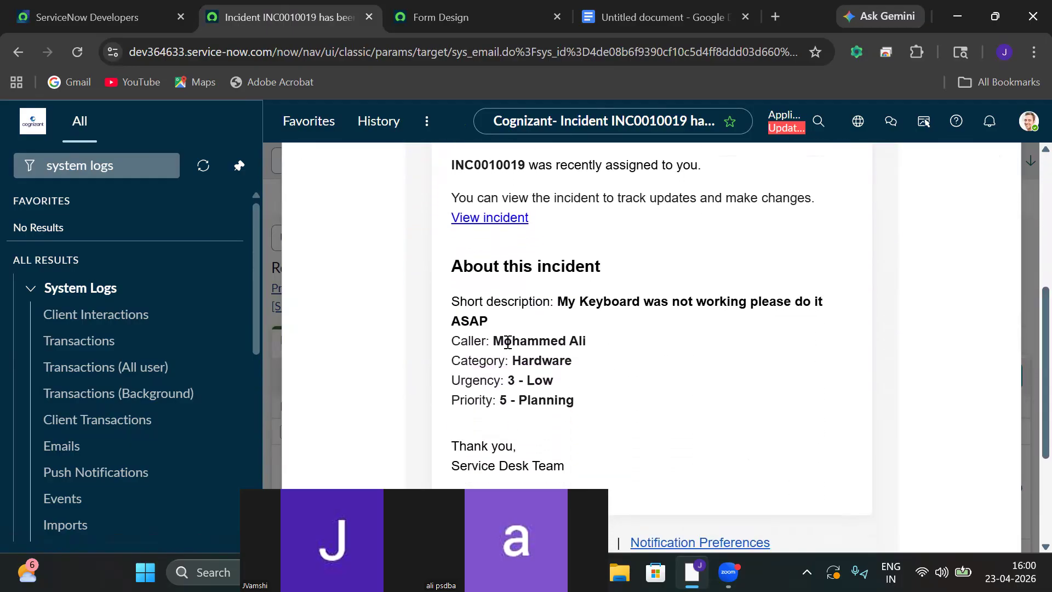
{"action": "left_click_drag", "start_coordinate": [492, 341], "coordinate": [617, 345]}
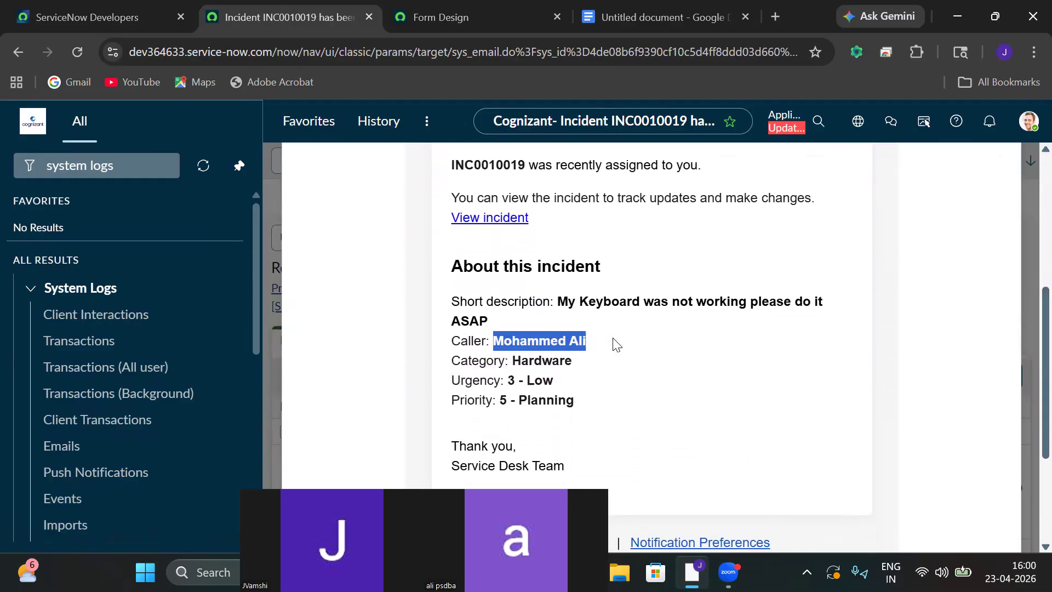
{"action": "left_click", "coordinate": [503, 380]}
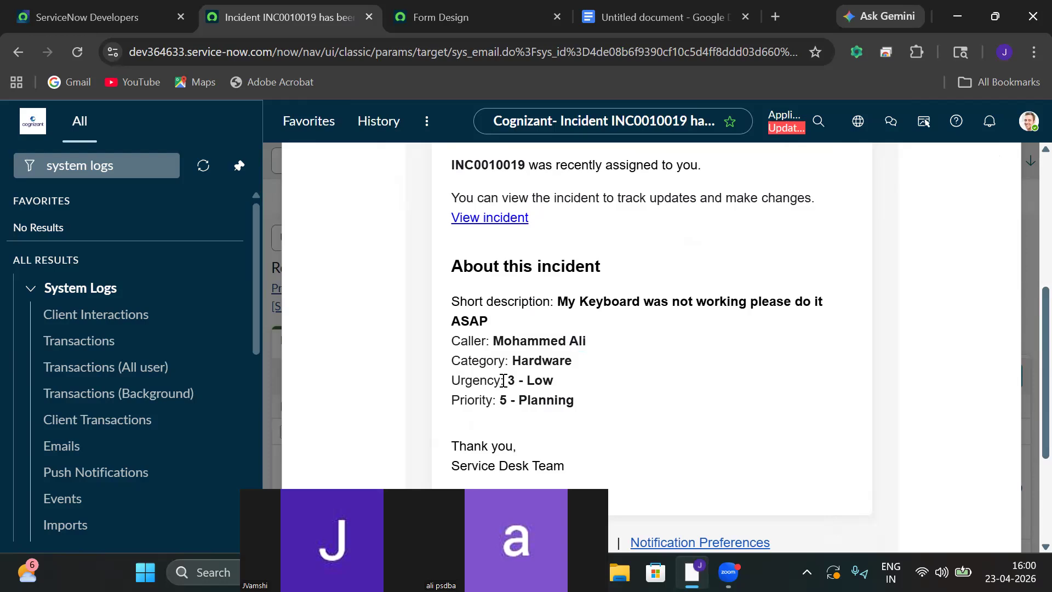
{"action": "left_click_drag", "start_coordinate": [498, 405], "coordinate": [576, 425]}
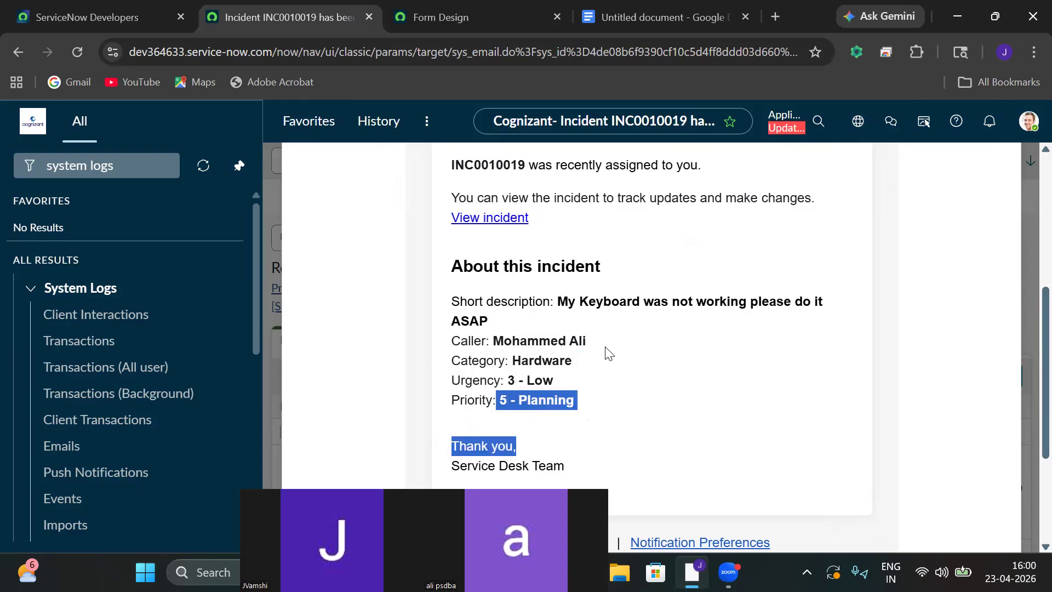
{"action": "left_click_drag", "start_coordinate": [604, 343], "coordinate": [450, 340]}
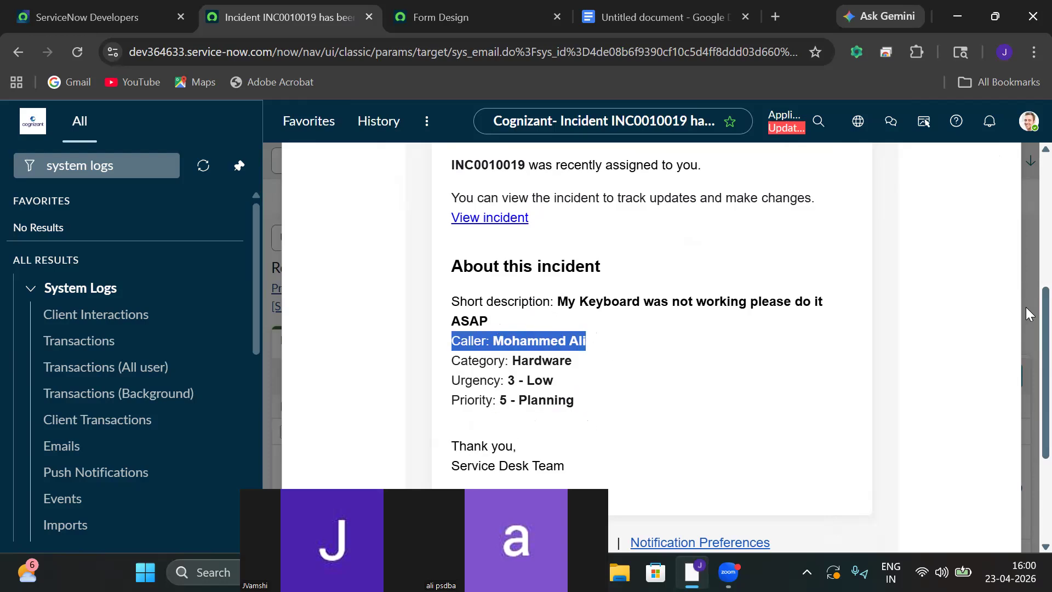
{"action": "left_click_drag", "start_coordinate": [1046, 302], "coordinate": [1045, 410]}
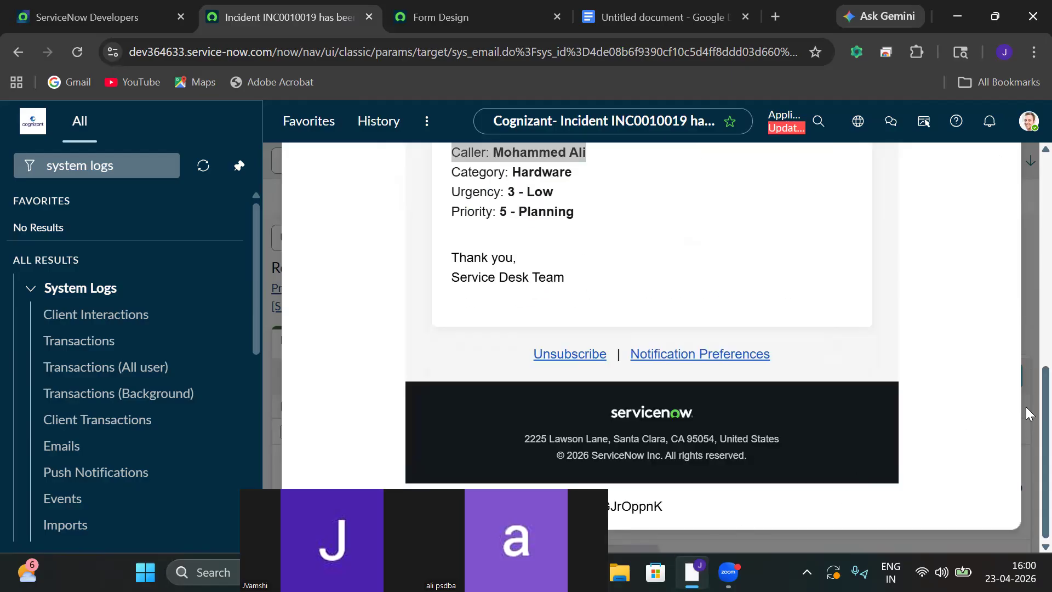
{"action": "scroll", "coordinate": [1026, 407], "scroll_direction": "up", "scroll_amount": 5}
{"action": "scroll", "coordinate": [1004, 310], "scroll_direction": "up", "scroll_amount": 4}
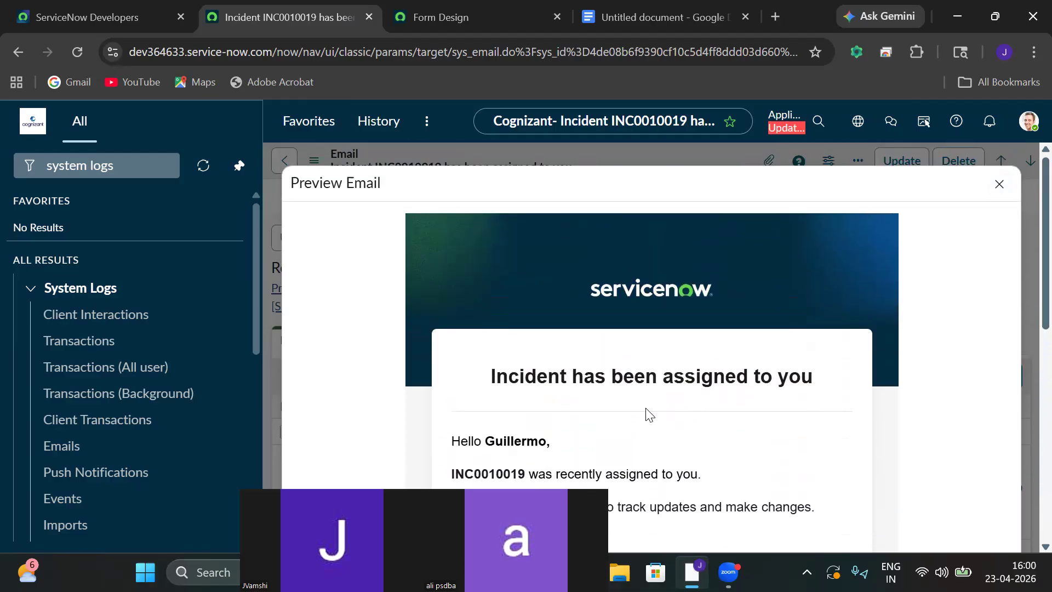
{"action": "left_click_drag", "start_coordinate": [552, 446], "coordinate": [448, 446]}
{"action": "left_click", "coordinate": [447, 447]}
{"action": "left_click_drag", "start_coordinate": [559, 448], "coordinate": [448, 453]}
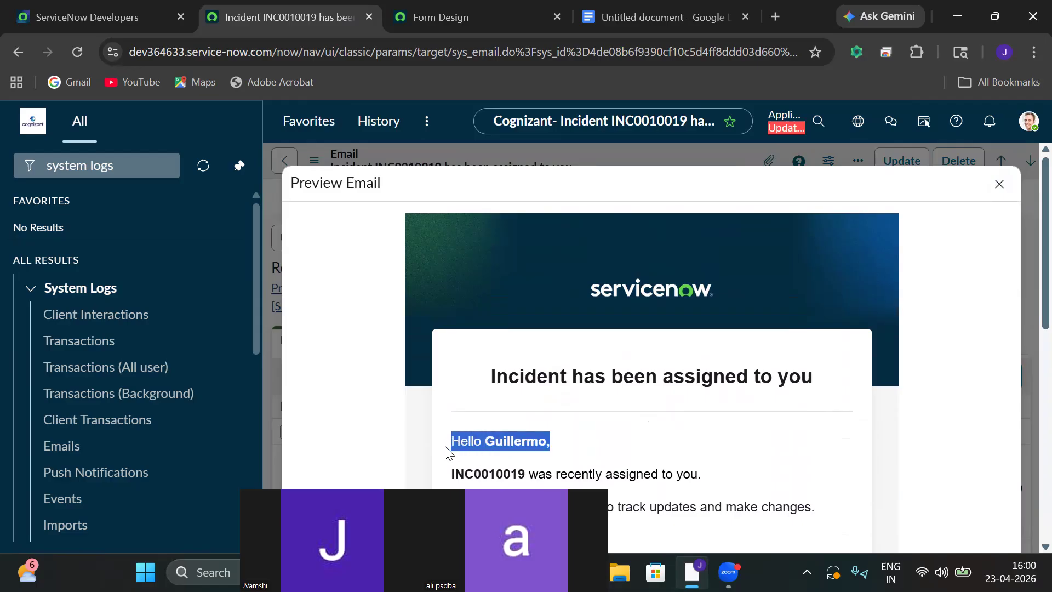
{"action": "left_click", "coordinate": [782, 448]}
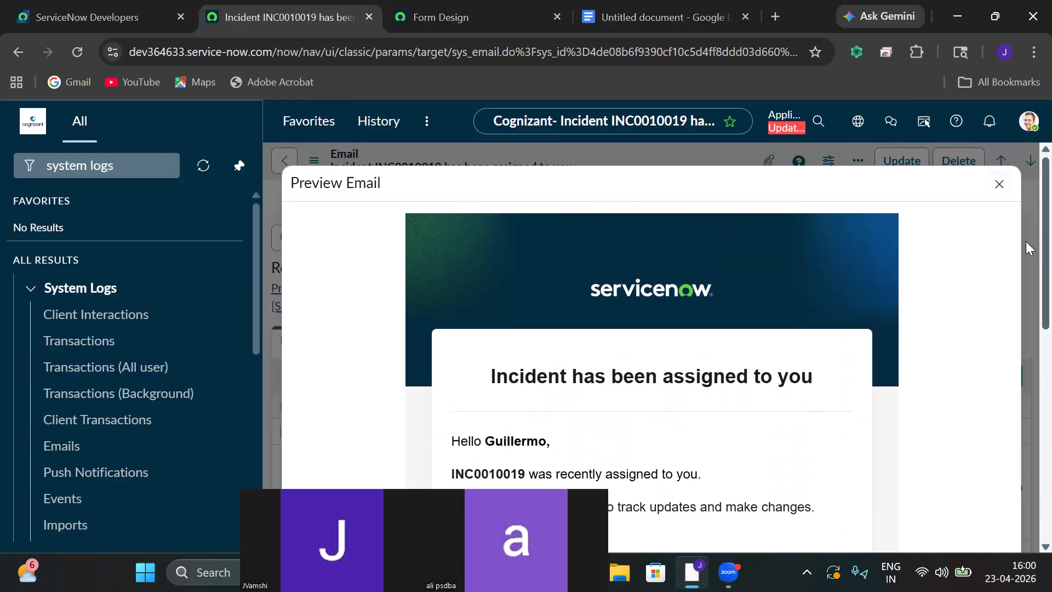
{"action": "scroll", "coordinate": [1026, 247], "scroll_direction": "down", "scroll_amount": 10}
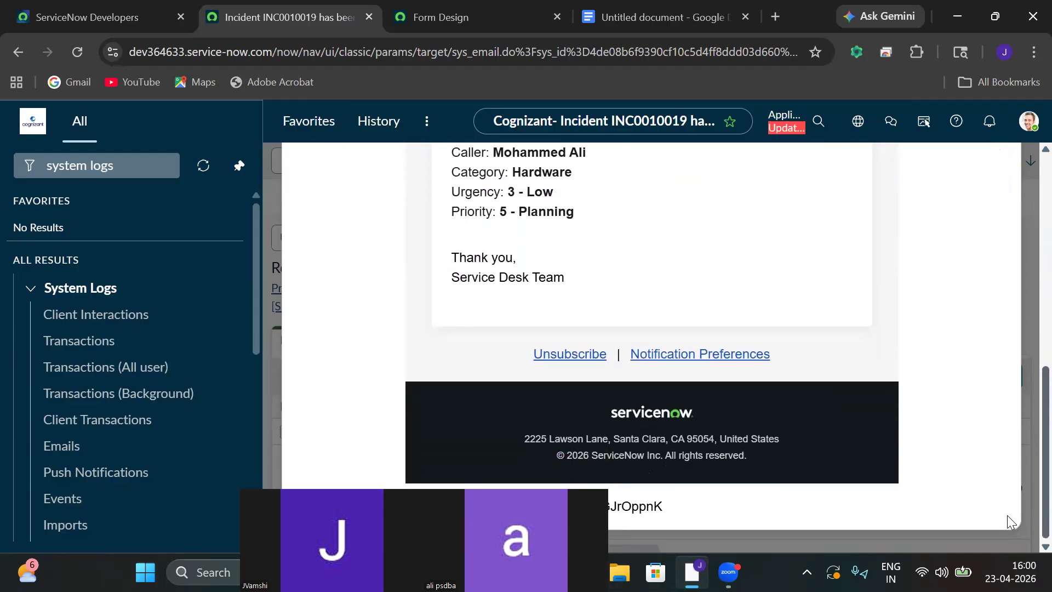
{"action": "scroll", "coordinate": [1006, 329], "scroll_direction": "up", "scroll_amount": 10}
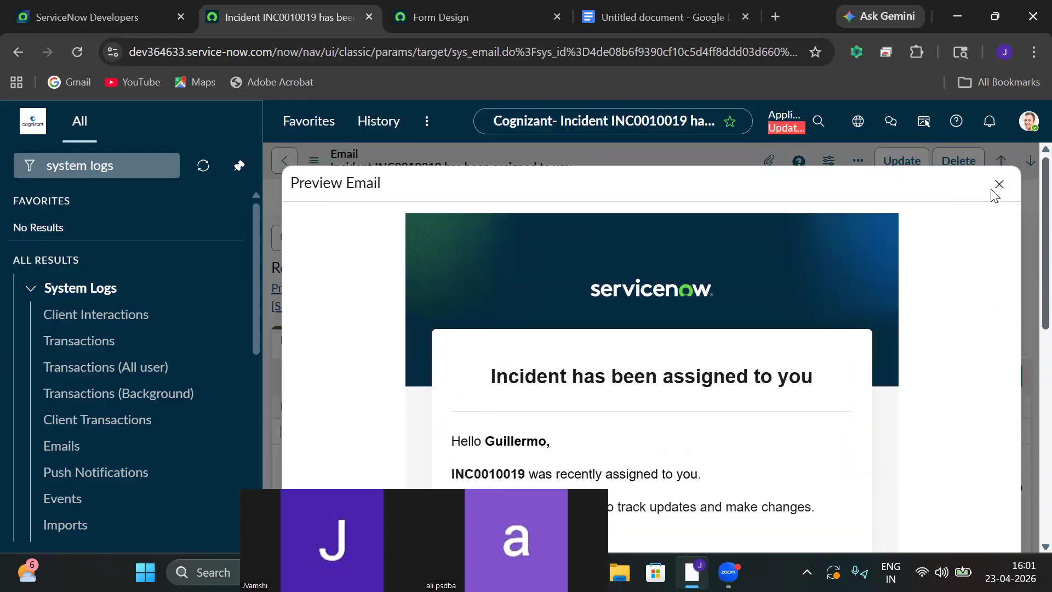
Close the email preview and check the email's Attachments and Email Log tabs.
{"action": "left_click", "coordinate": [999, 184]}
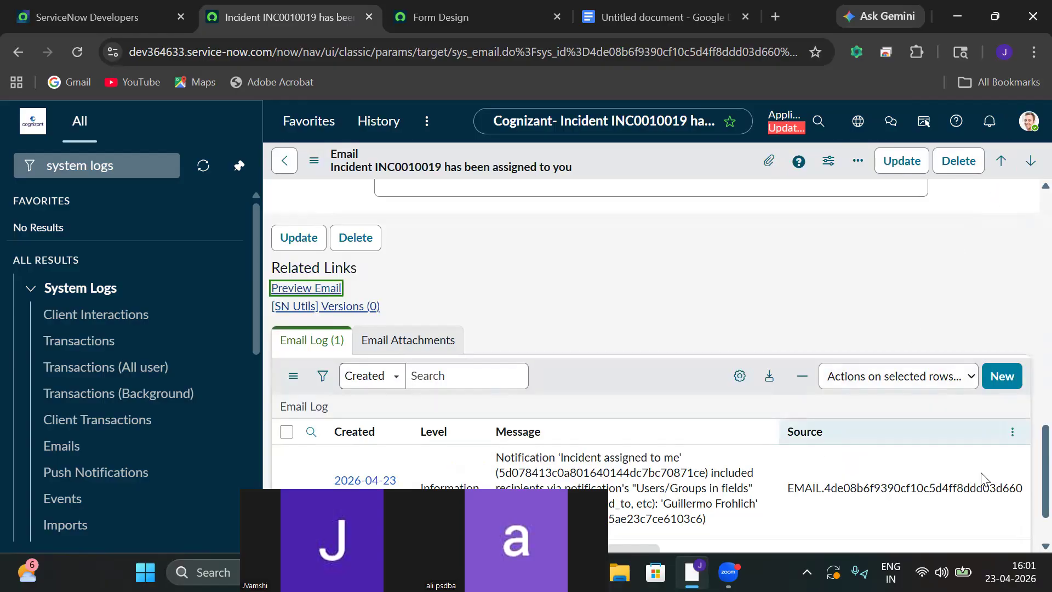
{"action": "scroll", "coordinate": [1026, 445], "scroll_direction": "up", "scroll_amount": 3}
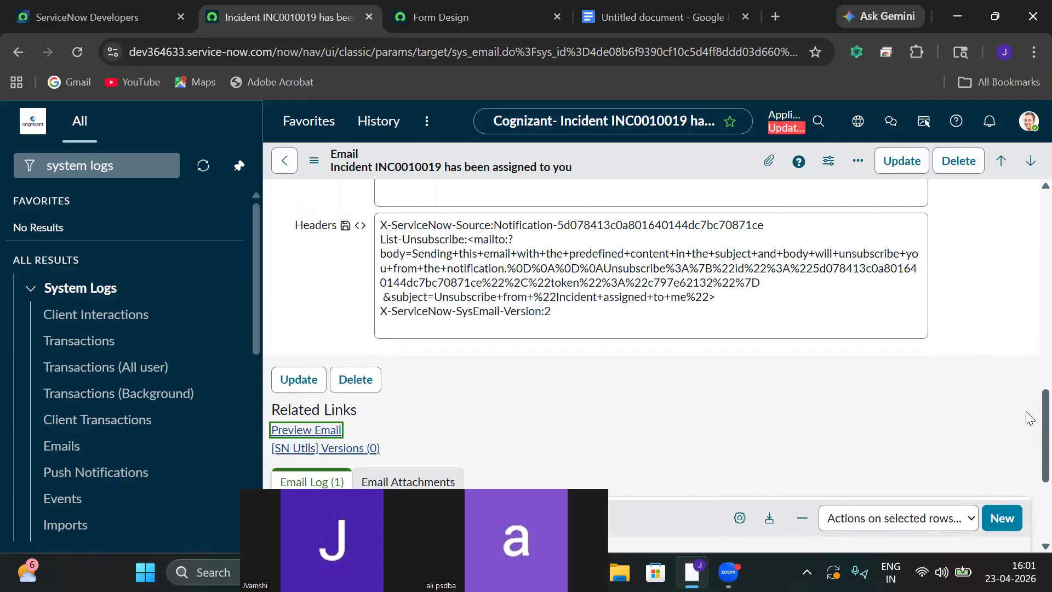
{"action": "scroll", "coordinate": [1029, 433], "scroll_direction": "down", "scroll_amount": 3}
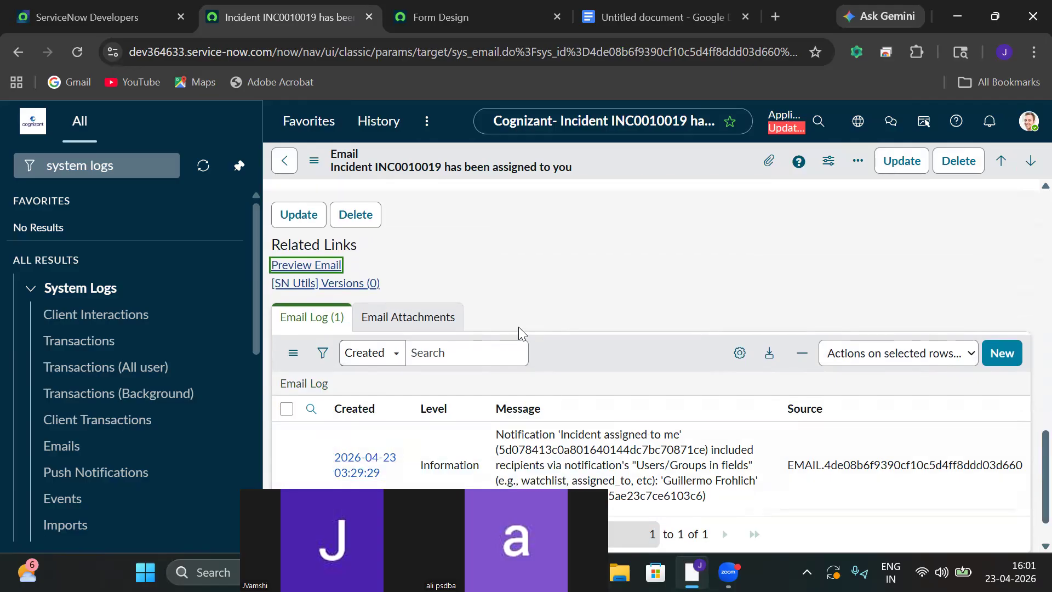
{"action": "left_click", "coordinate": [420, 317]}
{"action": "left_click", "coordinate": [326, 317]}
Filter the navigator for 'incide', open Incident > All, and open INC0010019's assignment group preview.
{"action": "left_click", "coordinate": [133, 171]}
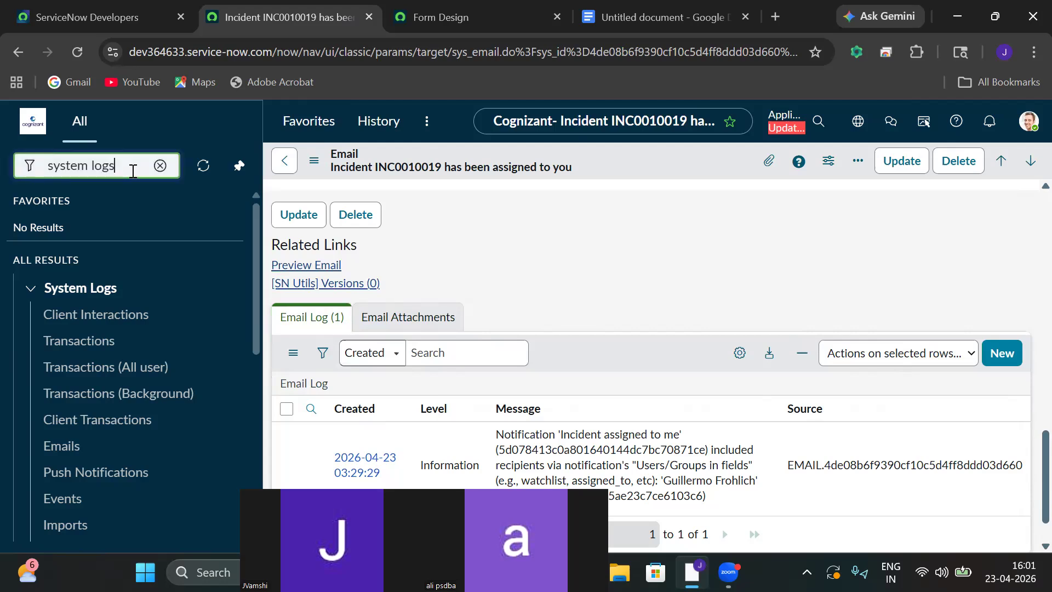
{"action": "key", "text": "ctrl+a"}
{"action": "key", "text": "BackSpace"}
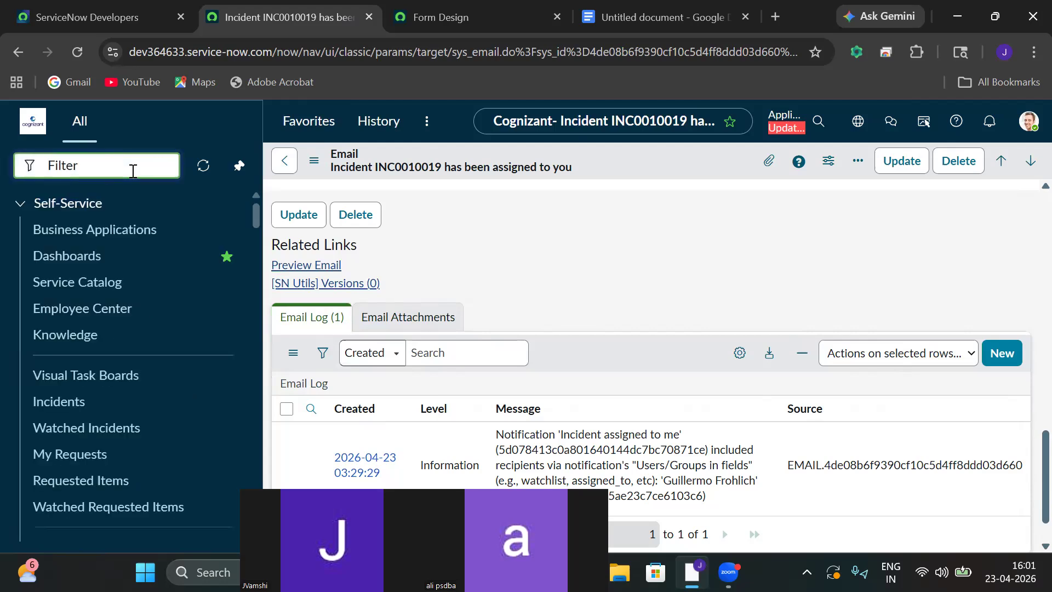
{"action": "type", "text": "incide"}
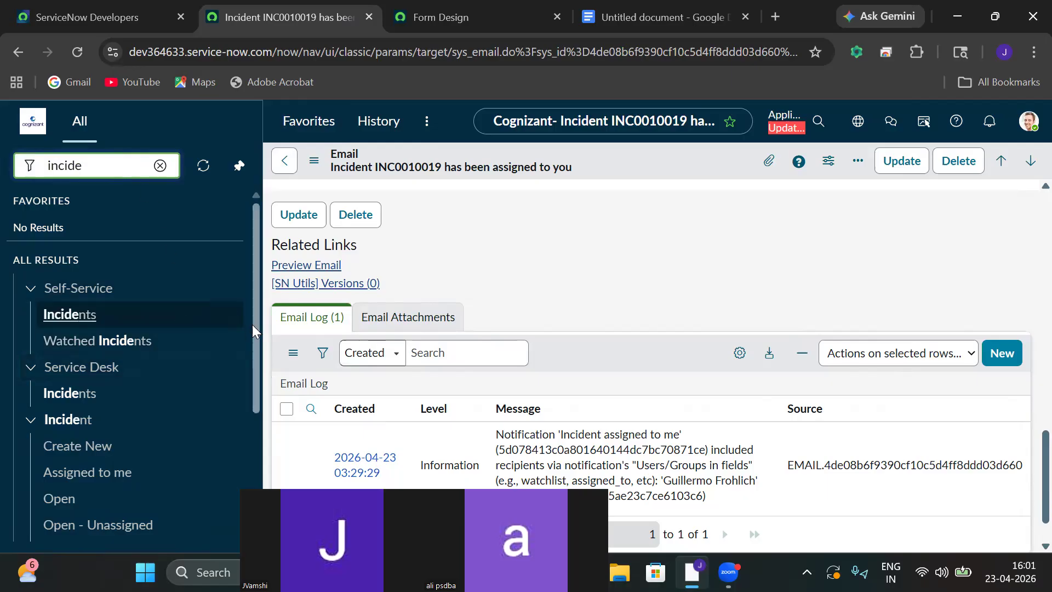
{"action": "left_click_drag", "start_coordinate": [256, 339], "coordinate": [261, 408]}
{"action": "left_click", "coordinate": [39, 462]}
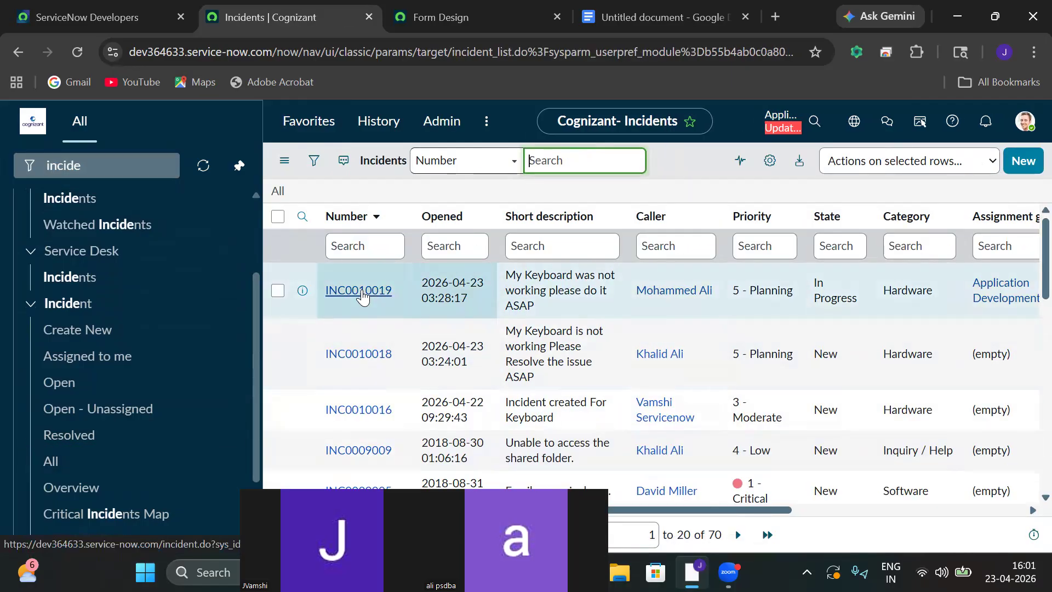
{"action": "left_click", "coordinate": [363, 295]}
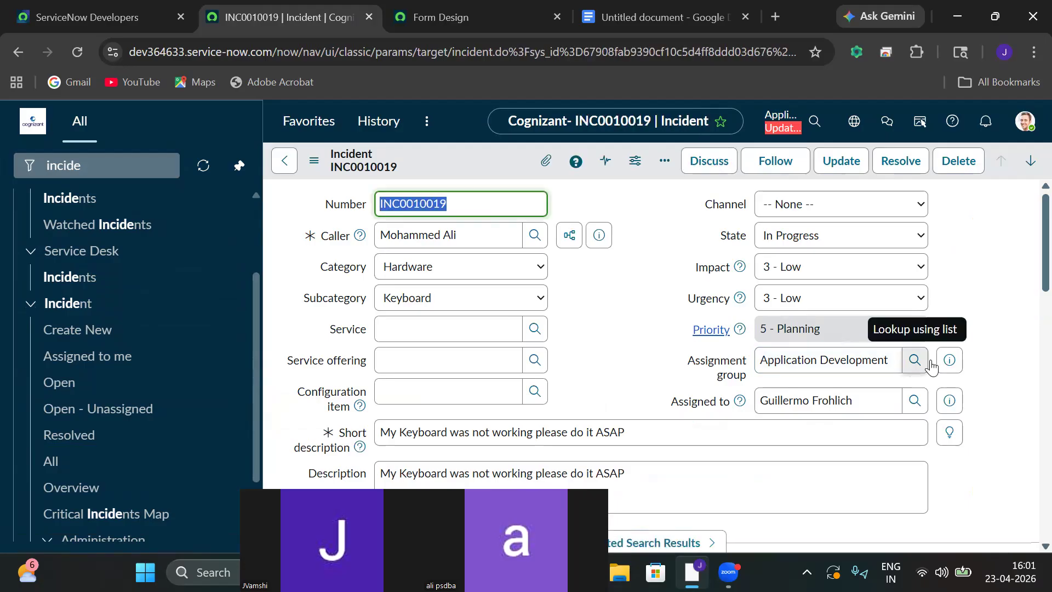
{"action": "left_click", "coordinate": [950, 360]}
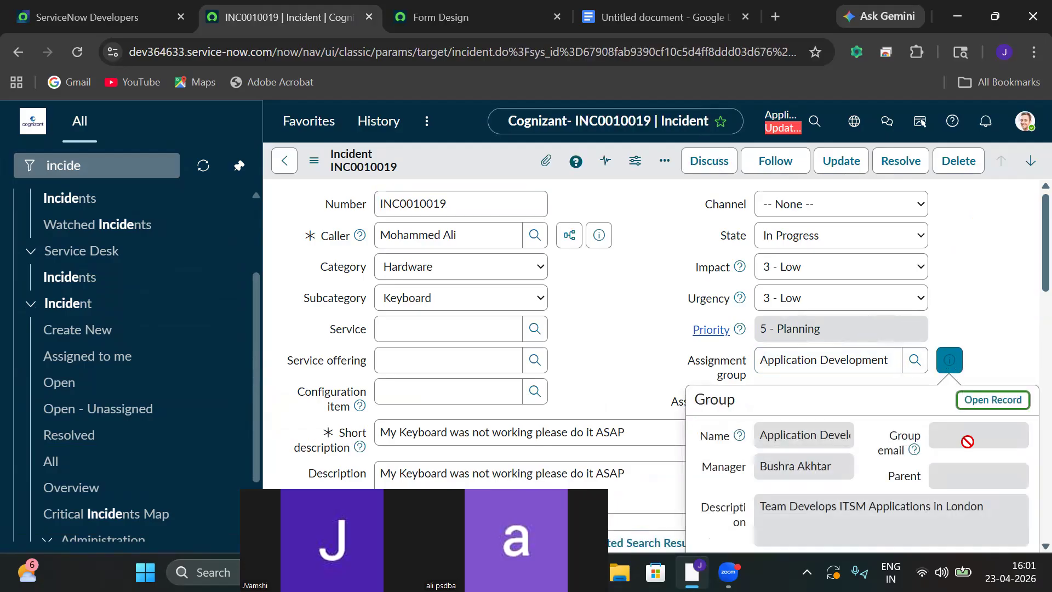
Open the Application Development group record, set Group email to 'test', and update it.
{"action": "left_click", "coordinate": [944, 431]}
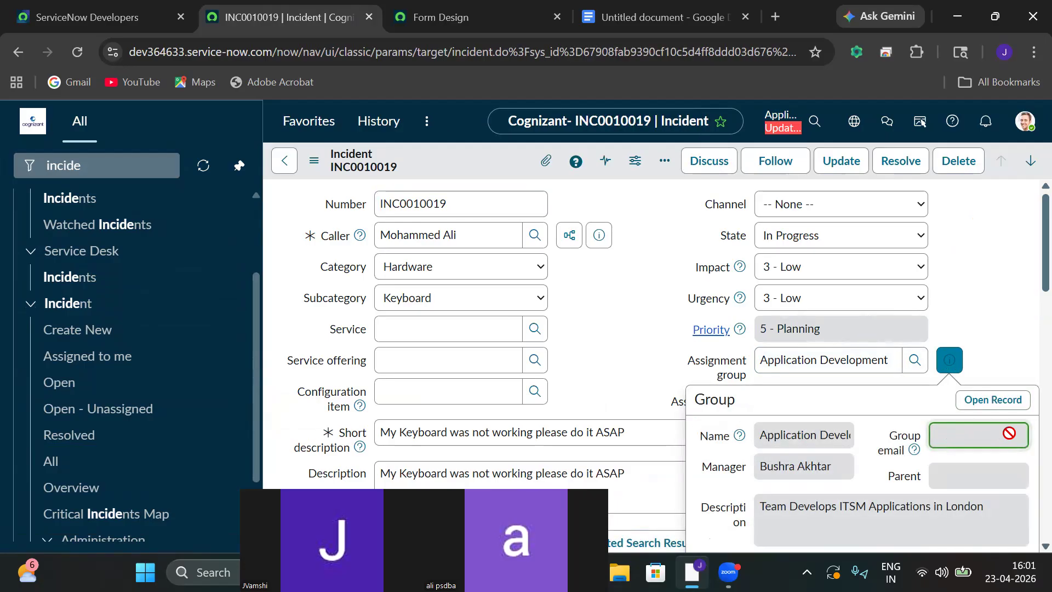
{"action": "left_click", "coordinate": [993, 401]}
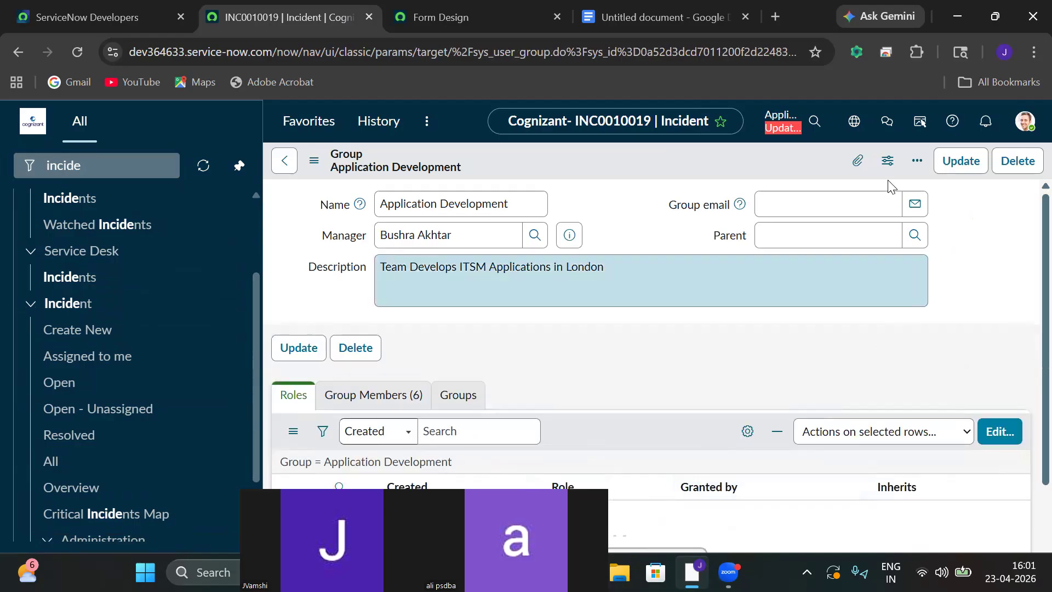
{"action": "left_click", "coordinate": [848, 201]}
{"action": "type", "text": "test@outlook.com"}
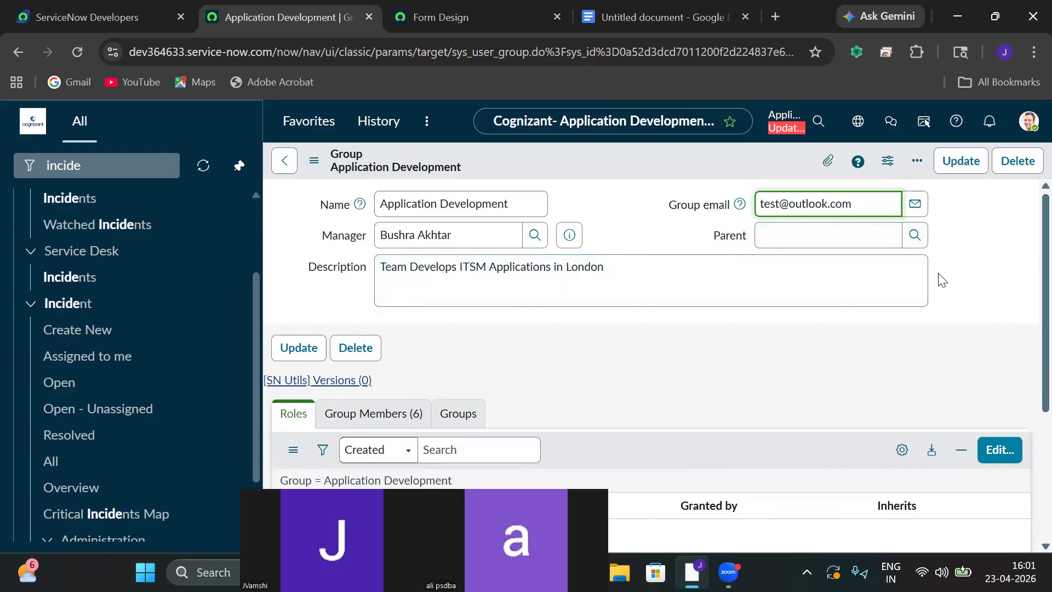
{"action": "left_click", "coordinate": [956, 163]}
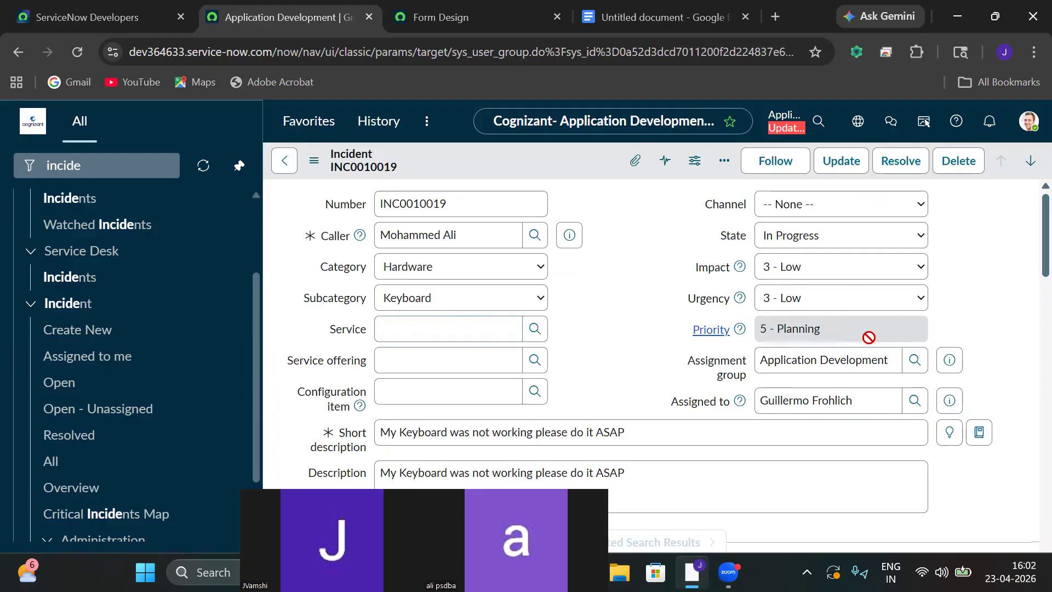
Confirm the group email in the preview, save INC0010019, and filter the navigator for 'system logs'.
{"action": "left_click", "coordinate": [950, 362]}
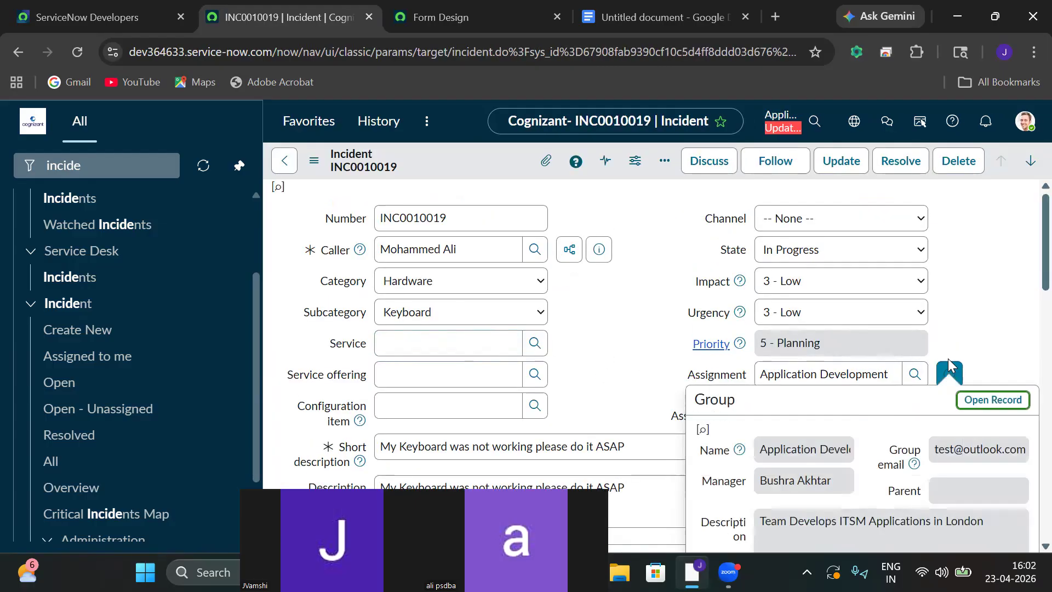
{"action": "key", "text": "Escape"}
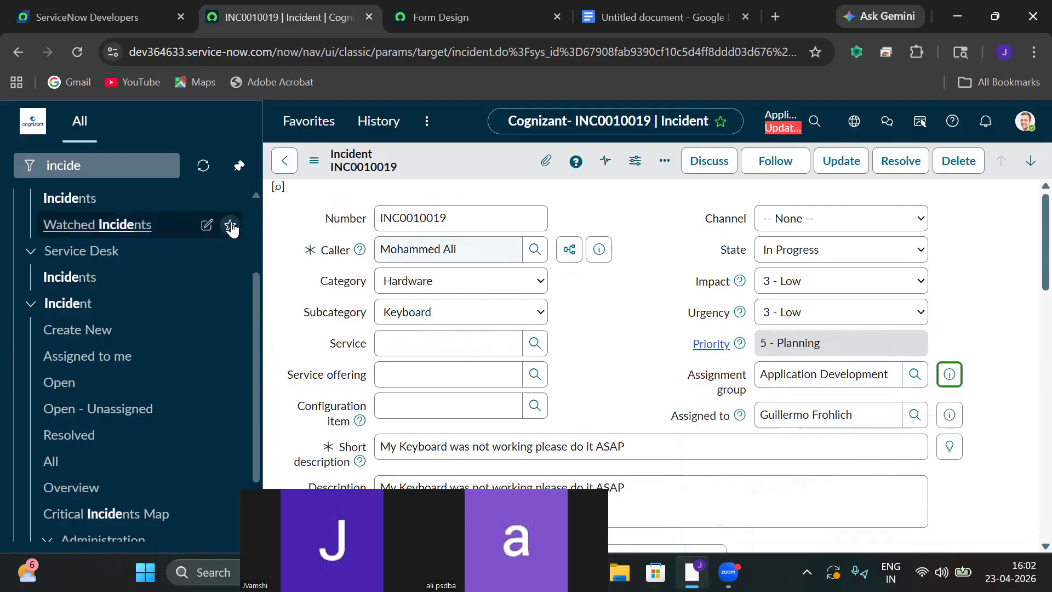
{"action": "left_click", "coordinate": [115, 166]}
{"action": "double_click", "coordinate": [115, 166]}
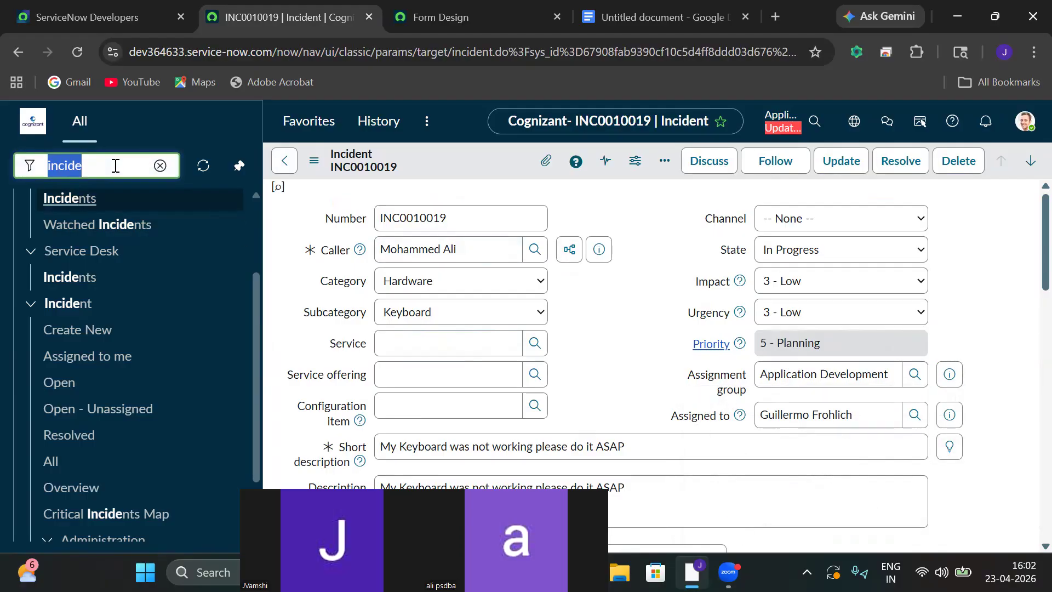
{"action": "left_click", "coordinate": [315, 163]}
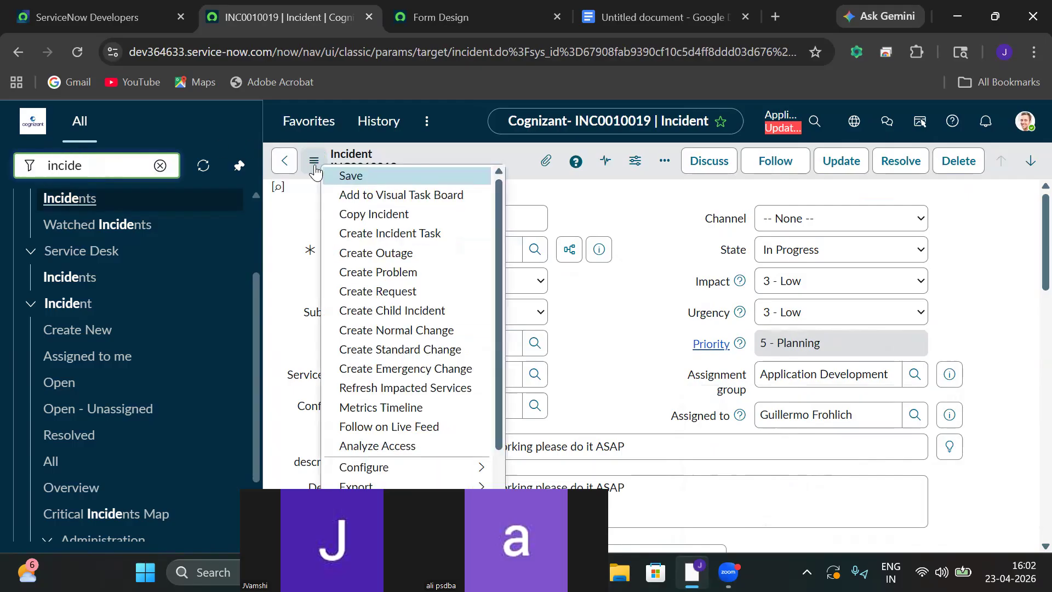
{"action": "left_click", "coordinate": [348, 177]}
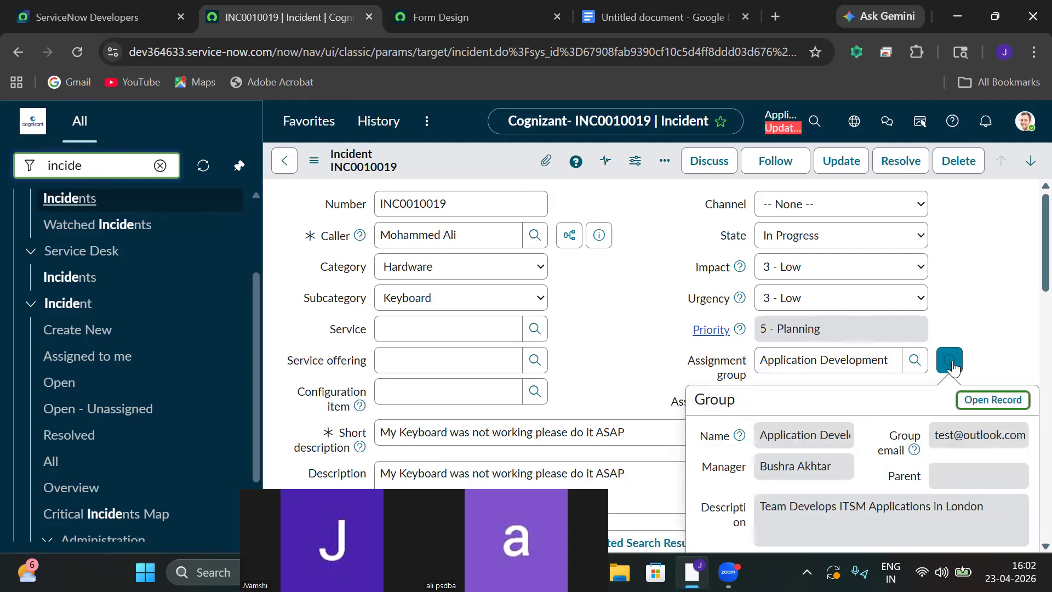
{"action": "left_click", "coordinate": [160, 165]}
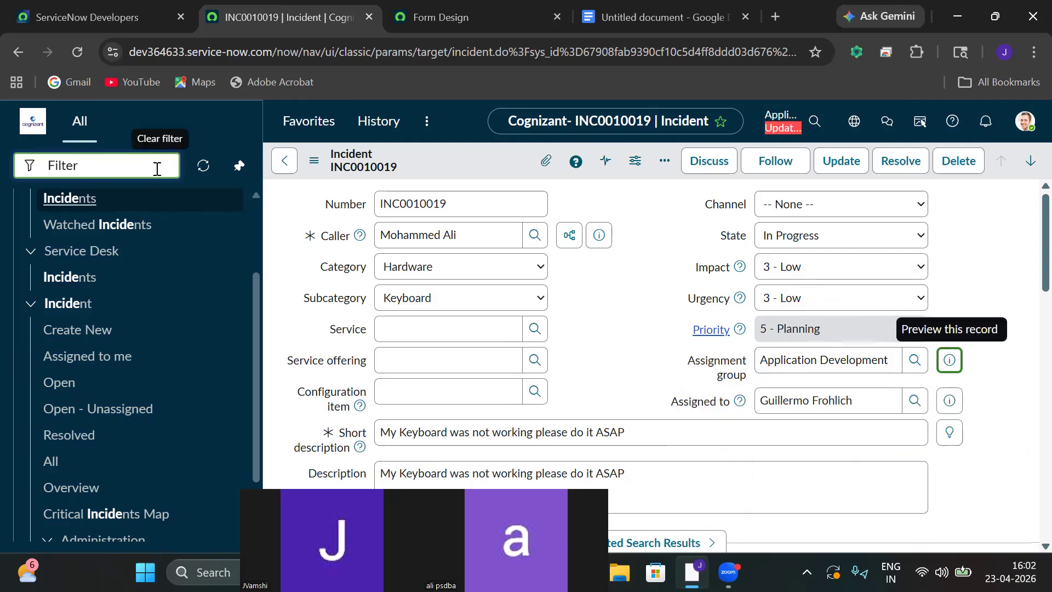
{"action": "type", "text": "system logs"}
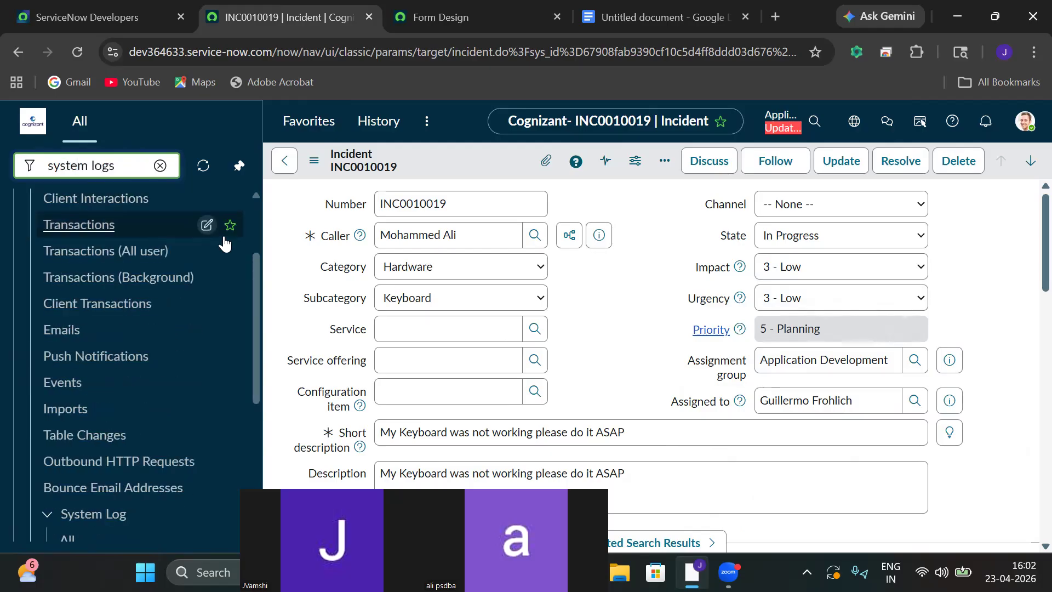
Open the Emails log and review its Personalize List columns without changes.
{"action": "left_click", "coordinate": [58, 334]}
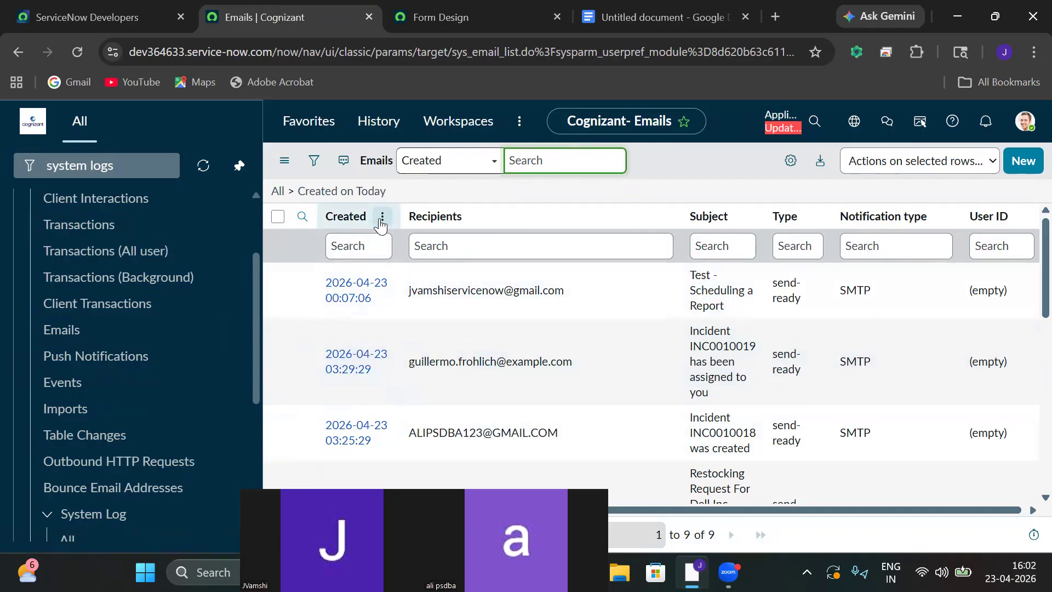
{"action": "left_click", "coordinate": [793, 162]}
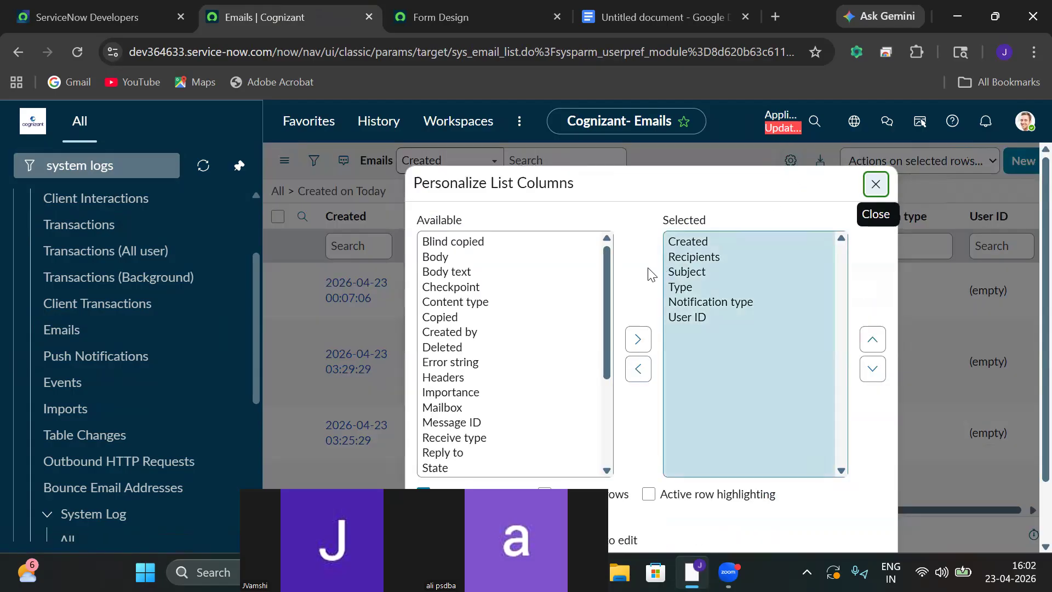
{"action": "left_click", "coordinate": [607, 262]}
{"action": "left_click_drag", "start_coordinate": [606, 262], "coordinate": [585, 242]}
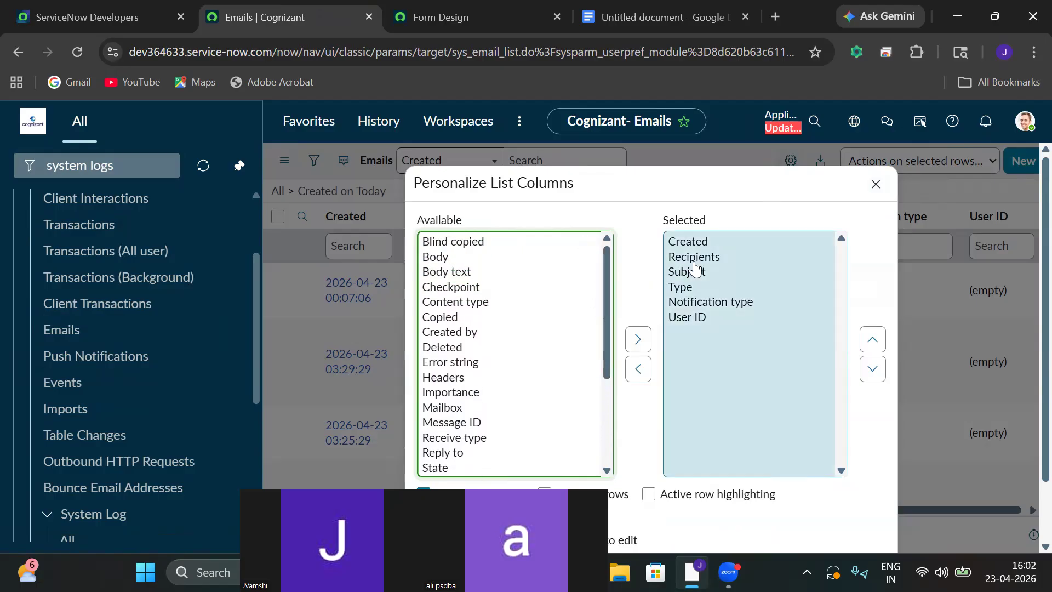
{"action": "left_click", "coordinate": [877, 184]}
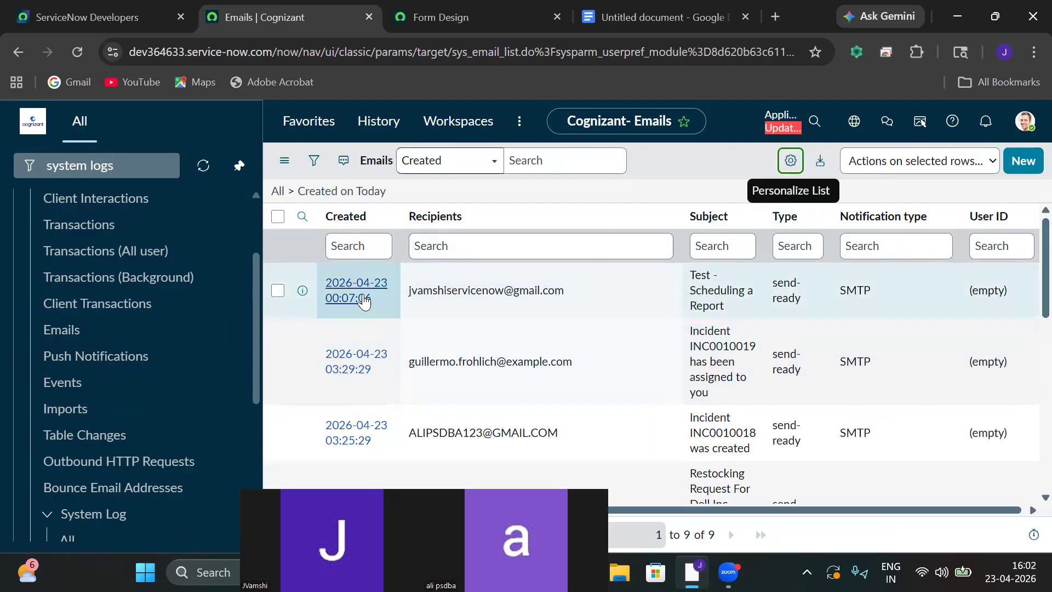
Open the 'Test - Scheduling a Report' email and check its notification type, leaving it SMTP.
{"action": "left_click", "coordinate": [357, 290]}
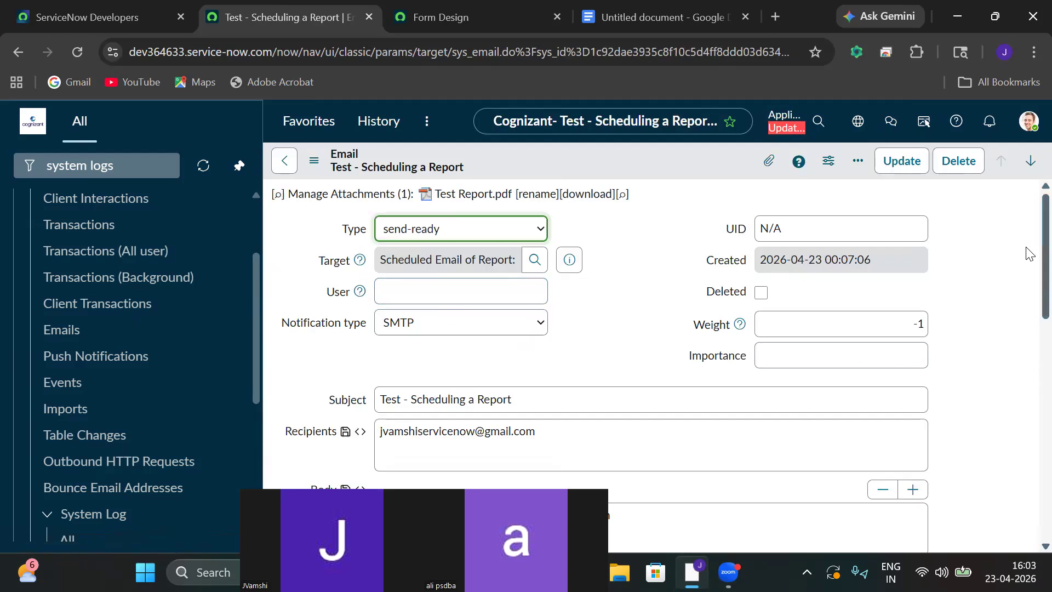
{"action": "scroll", "coordinate": [1029, 254], "scroll_direction": "down", "scroll_amount": 1}
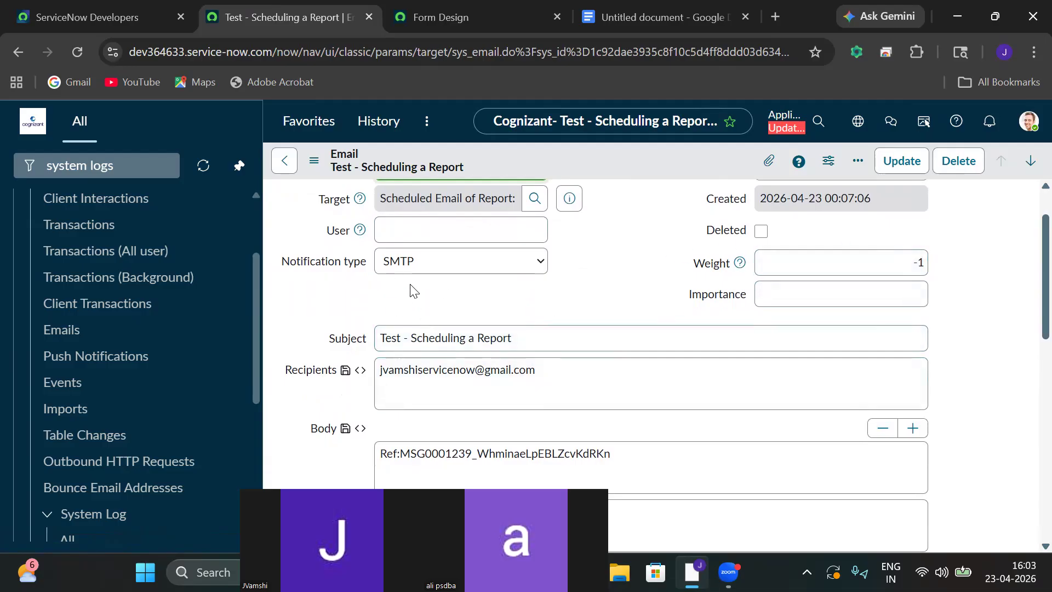
{"action": "left_click", "coordinate": [407, 270]}
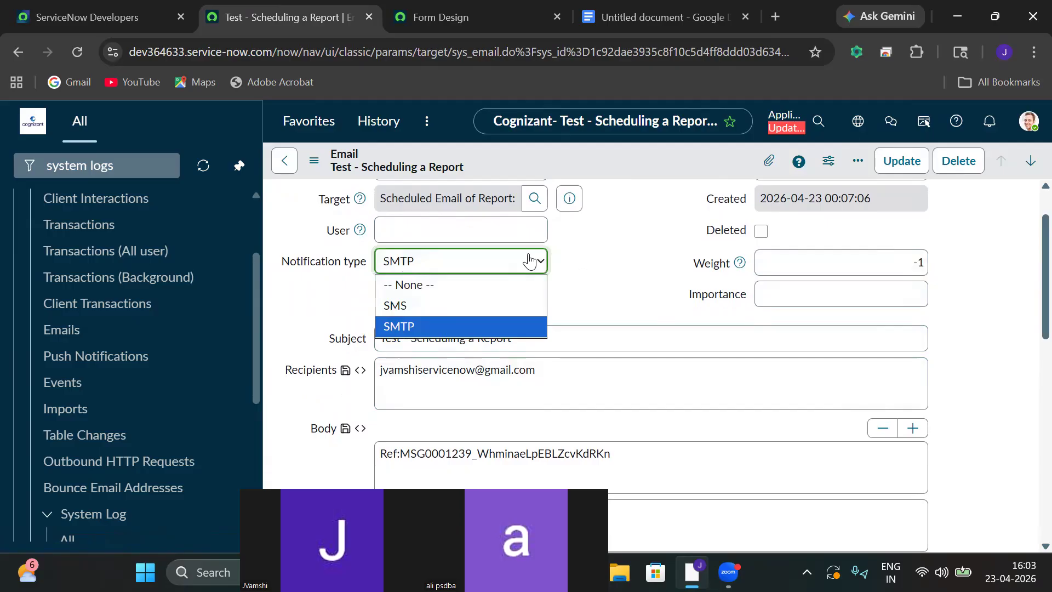
{"action": "left_click", "coordinate": [598, 278]}
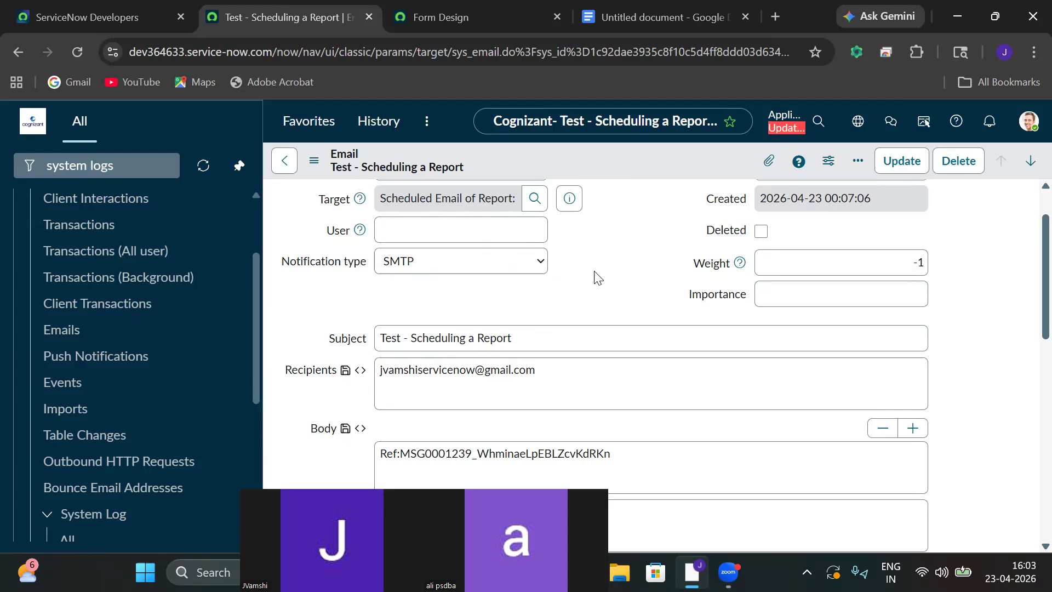
{"action": "left_click", "coordinate": [503, 269]}
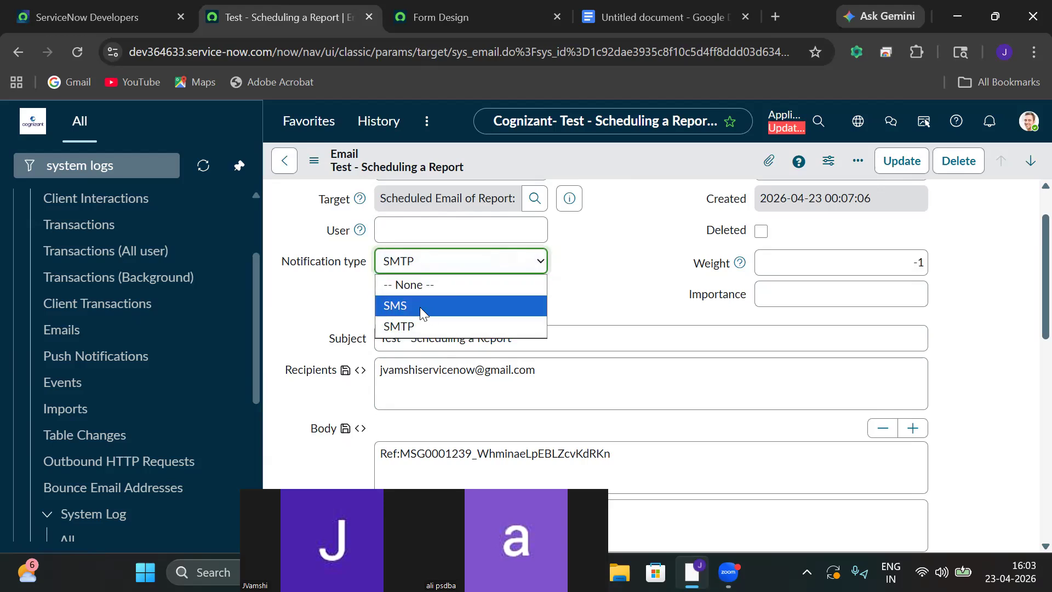
{"action": "left_click", "coordinate": [593, 293]}
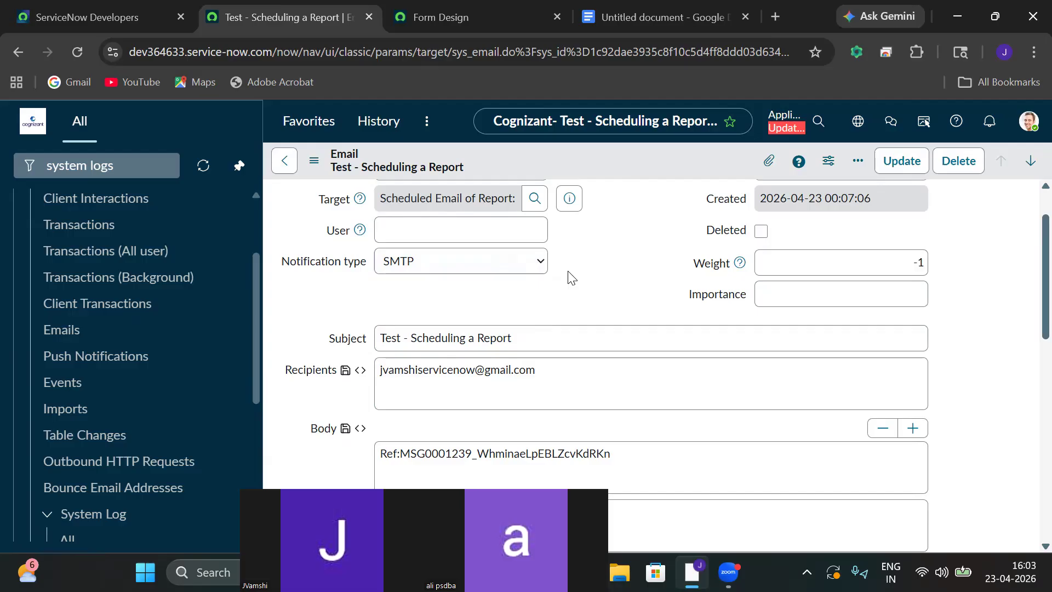
{"action": "scroll", "coordinate": [1030, 303], "scroll_direction": "down", "scroll_amount": 10}
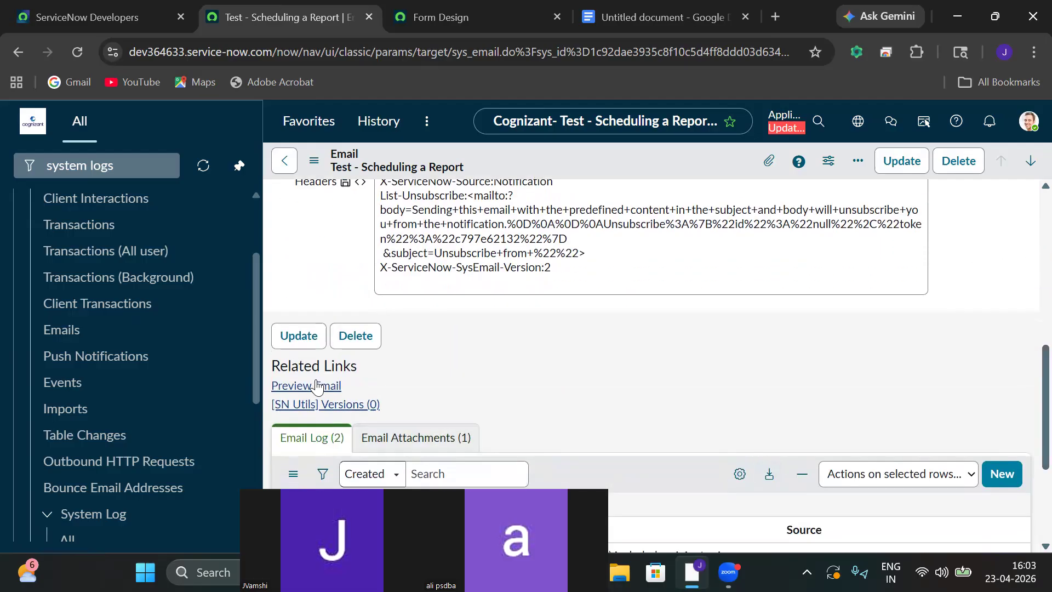
{"action": "left_click", "coordinate": [315, 388]}
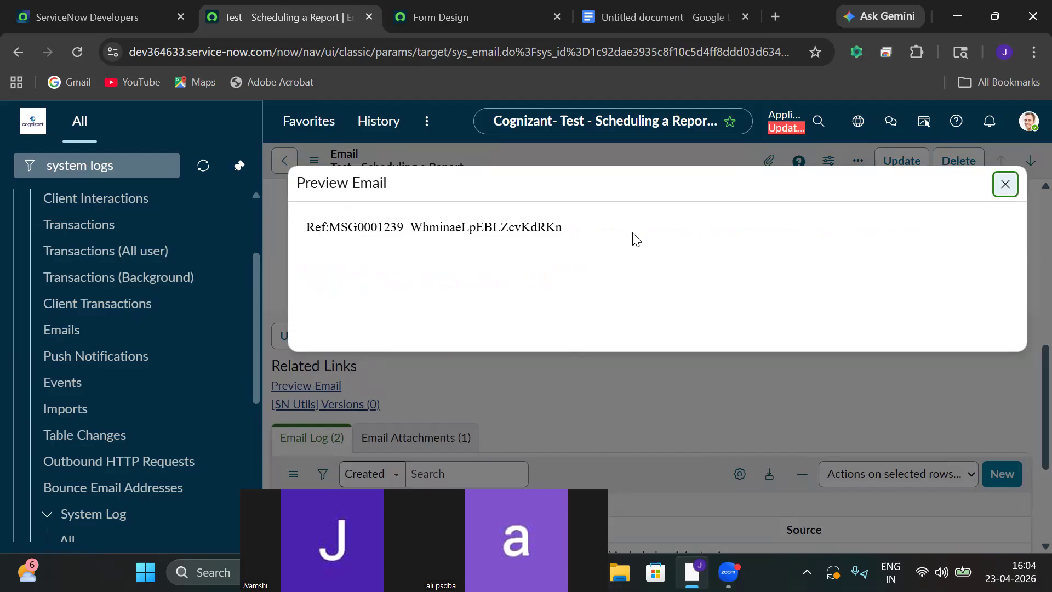
{"action": "left_click_drag", "start_coordinate": [562, 226], "coordinate": [300, 226]}
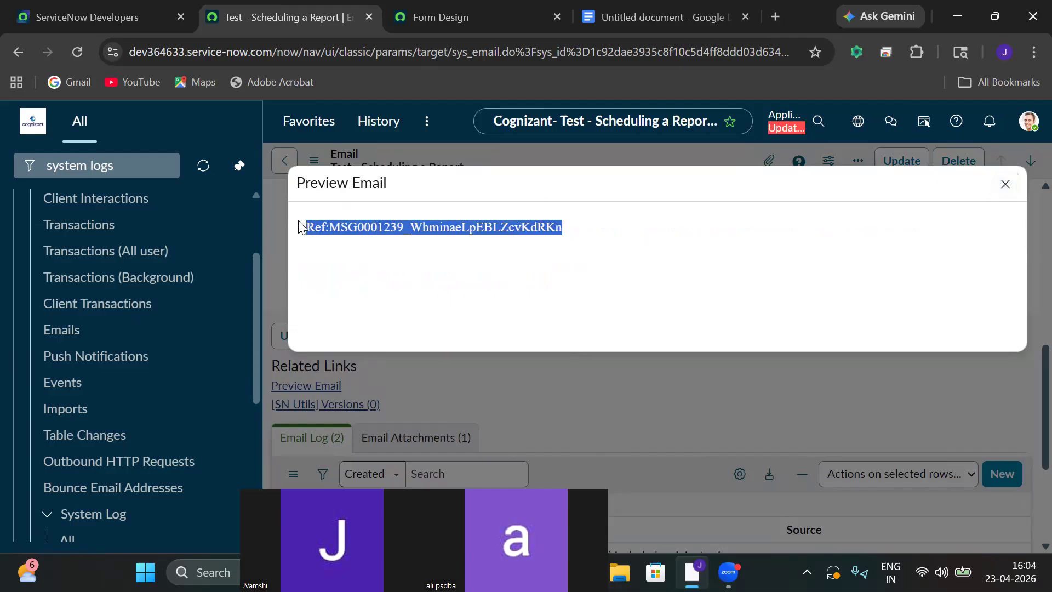
{"action": "left_click", "coordinate": [475, 338]}
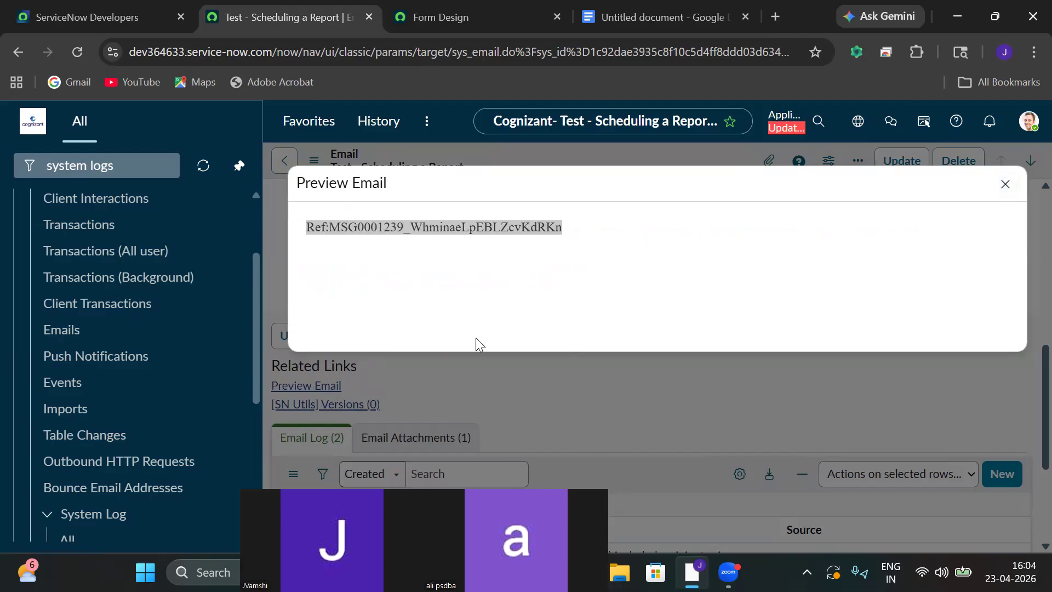
{"action": "left_click", "coordinate": [1006, 184]}
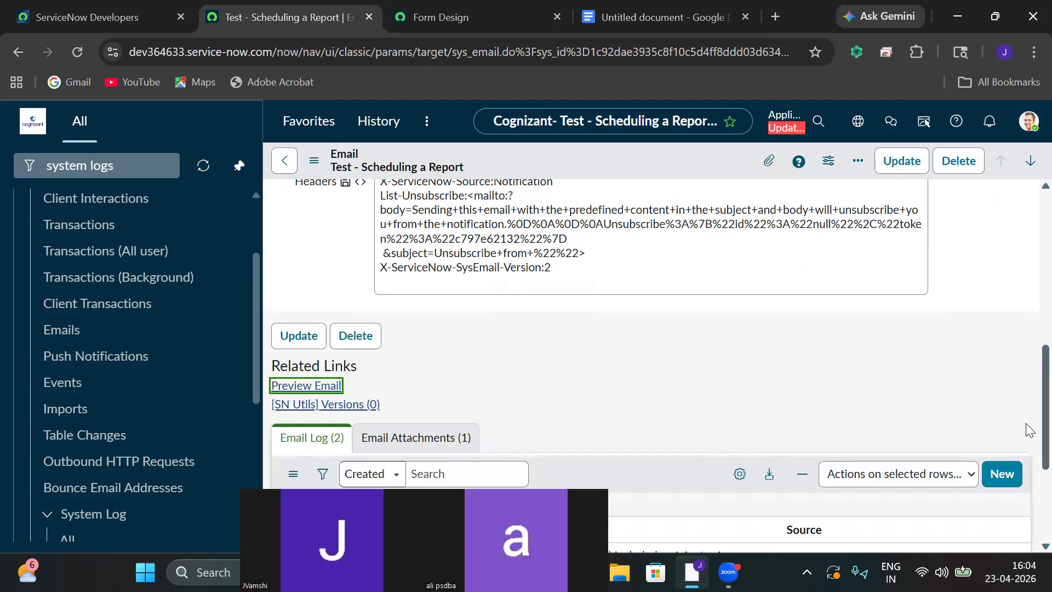
{"action": "scroll", "coordinate": [1029, 431], "scroll_direction": "down", "scroll_amount": 2}
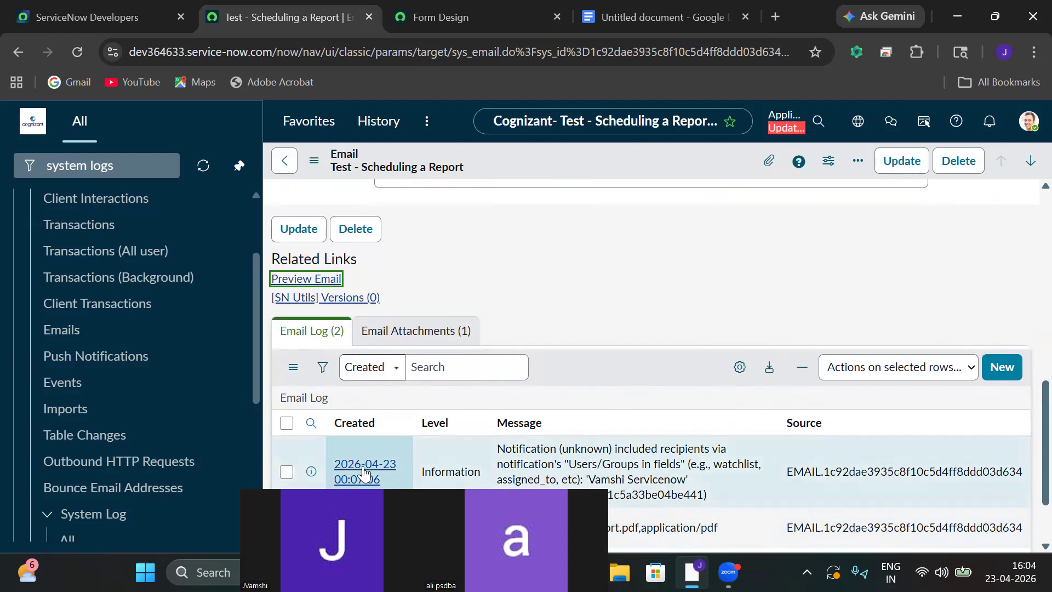
{"action": "left_click", "coordinate": [364, 470]}
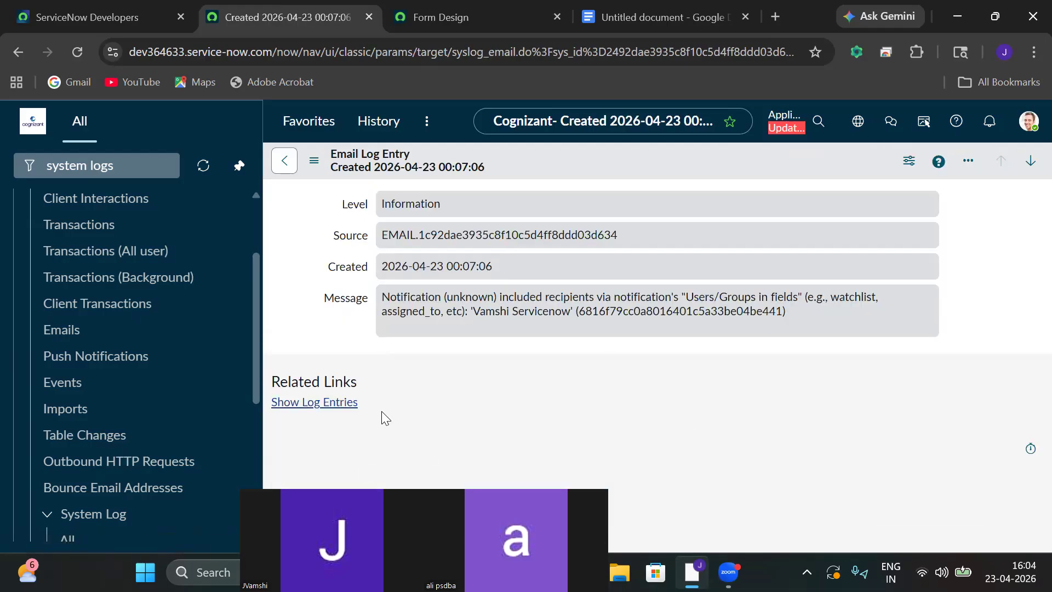
{"action": "left_click", "coordinate": [284, 161]}
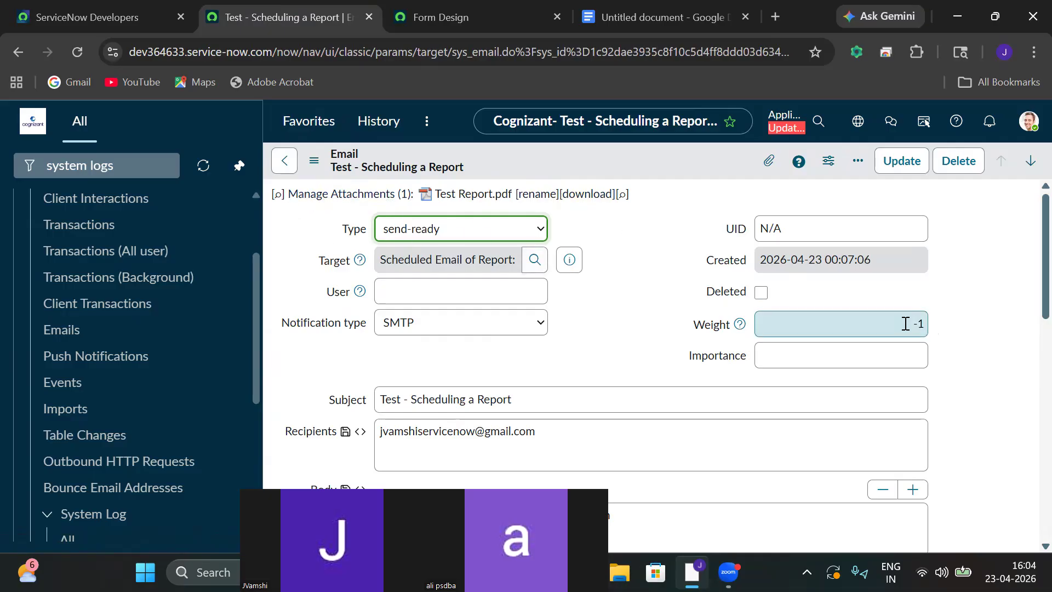
Select the body's message reference, then open Preview Email and select its MSG reference.
{"action": "scroll", "coordinate": [1027, 263], "scroll_direction": "down", "scroll_amount": 2}
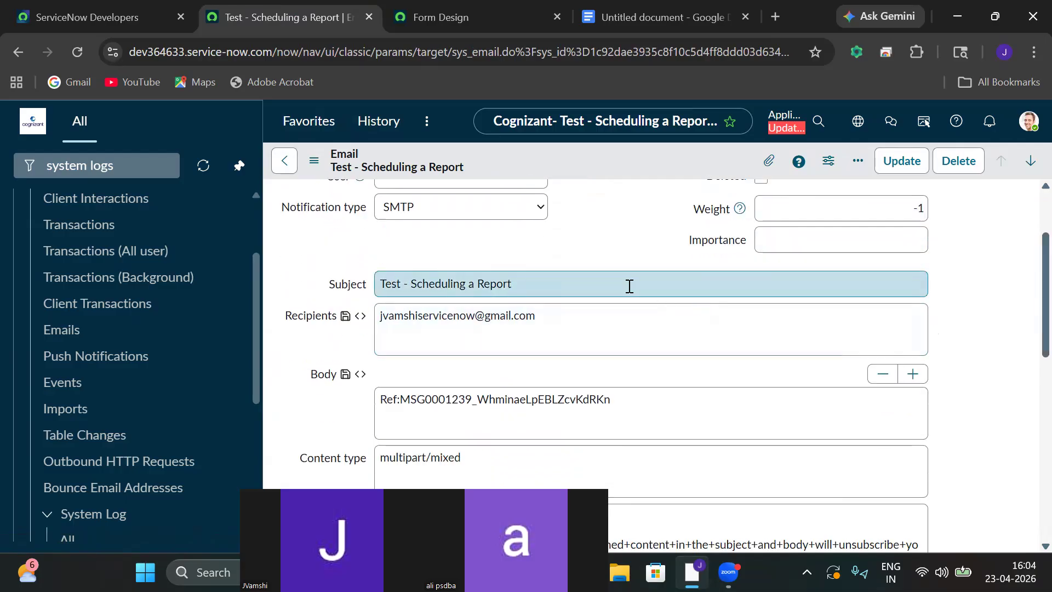
{"action": "double_click", "coordinate": [637, 400]}
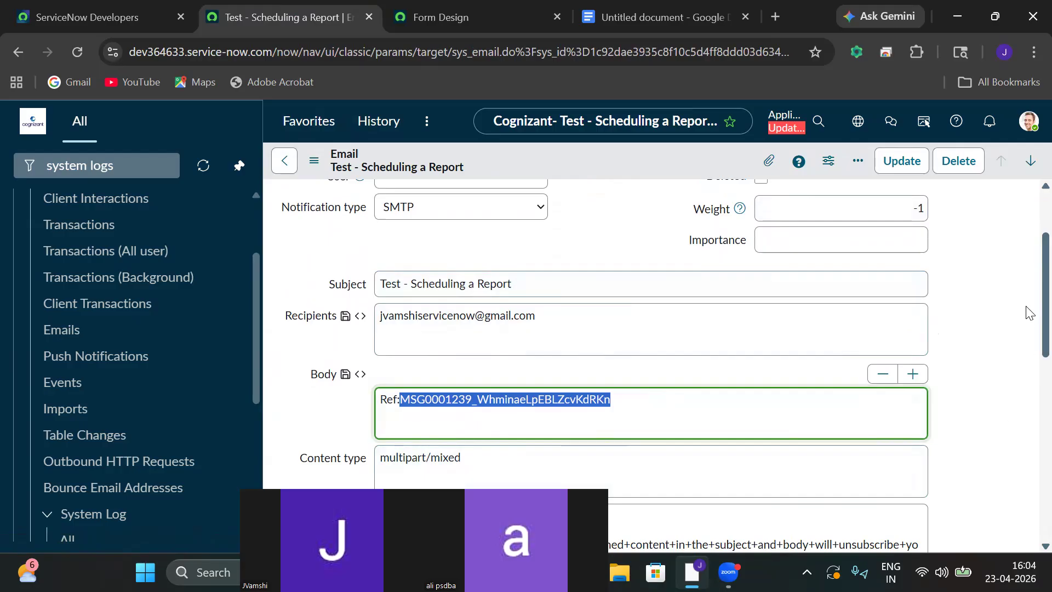
{"action": "scroll", "coordinate": [1030, 307], "scroll_direction": "down", "scroll_amount": 5}
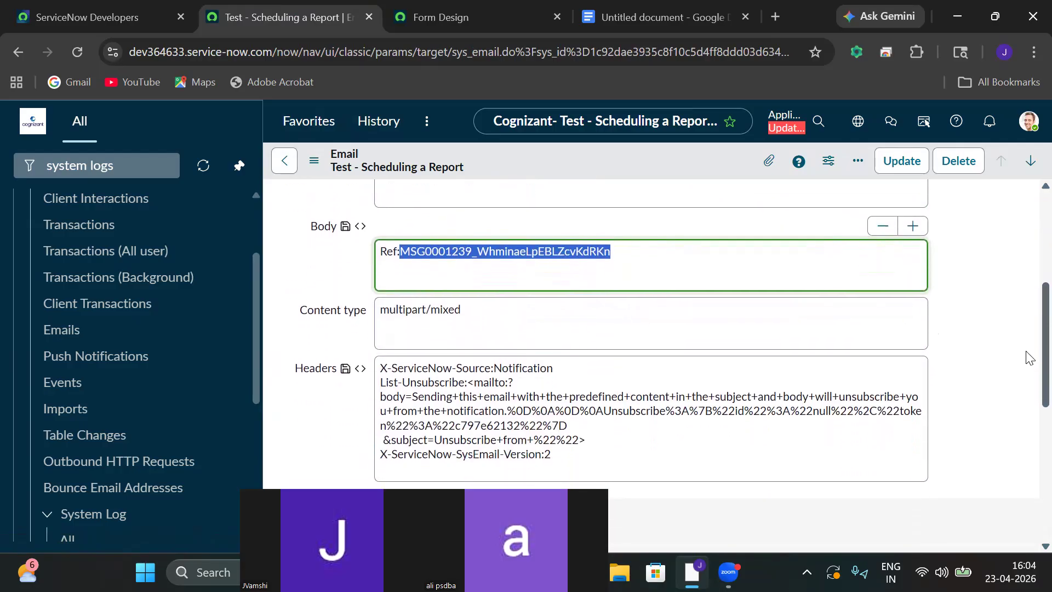
{"action": "scroll", "coordinate": [1026, 433], "scroll_direction": "down", "scroll_amount": 4}
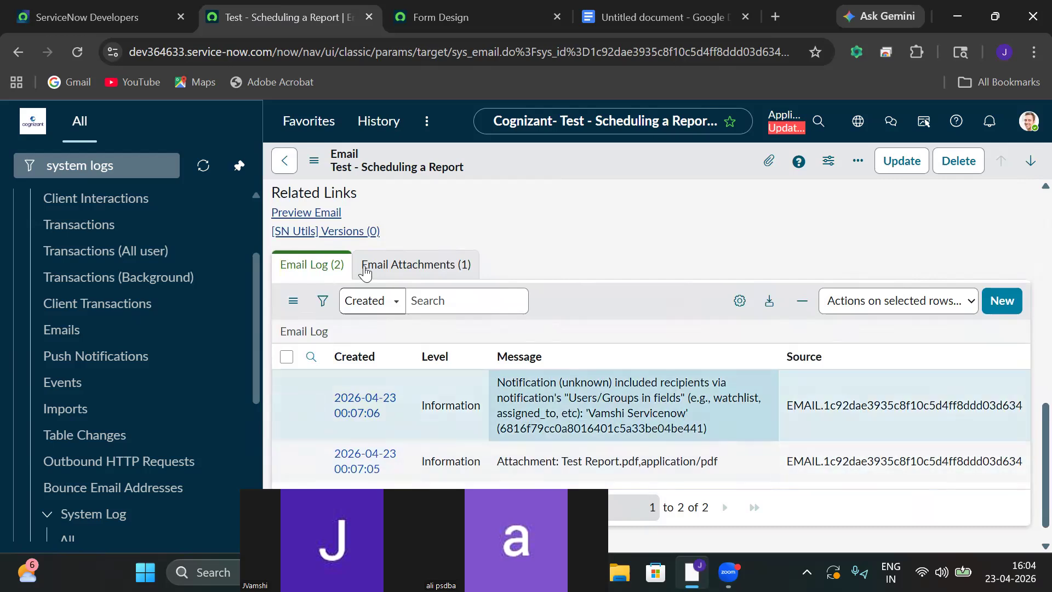
{"action": "left_click", "coordinate": [291, 217]}
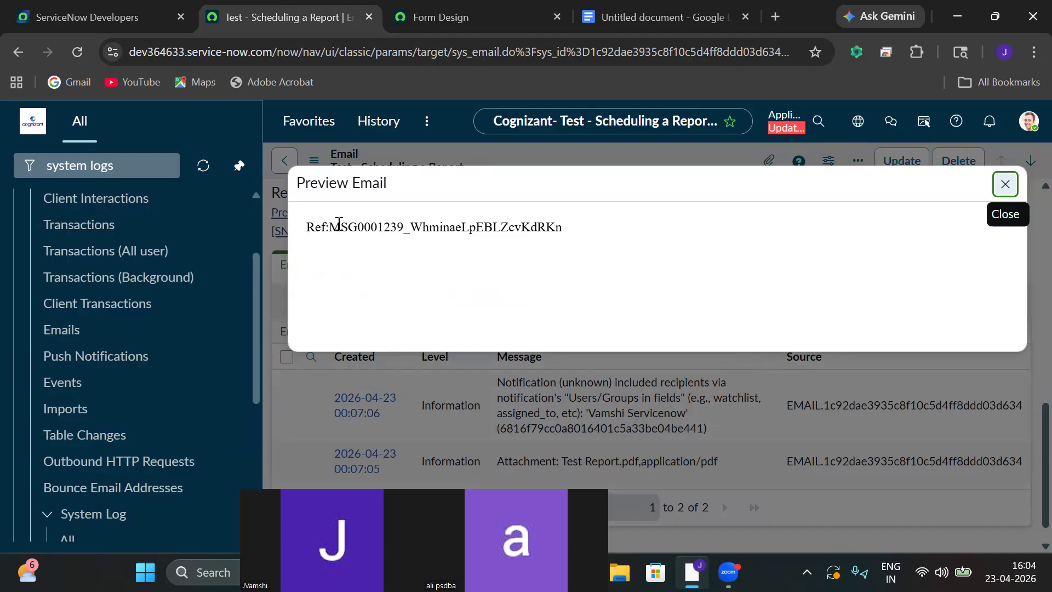
{"action": "left_click_drag", "start_coordinate": [328, 226], "coordinate": [569, 226]}
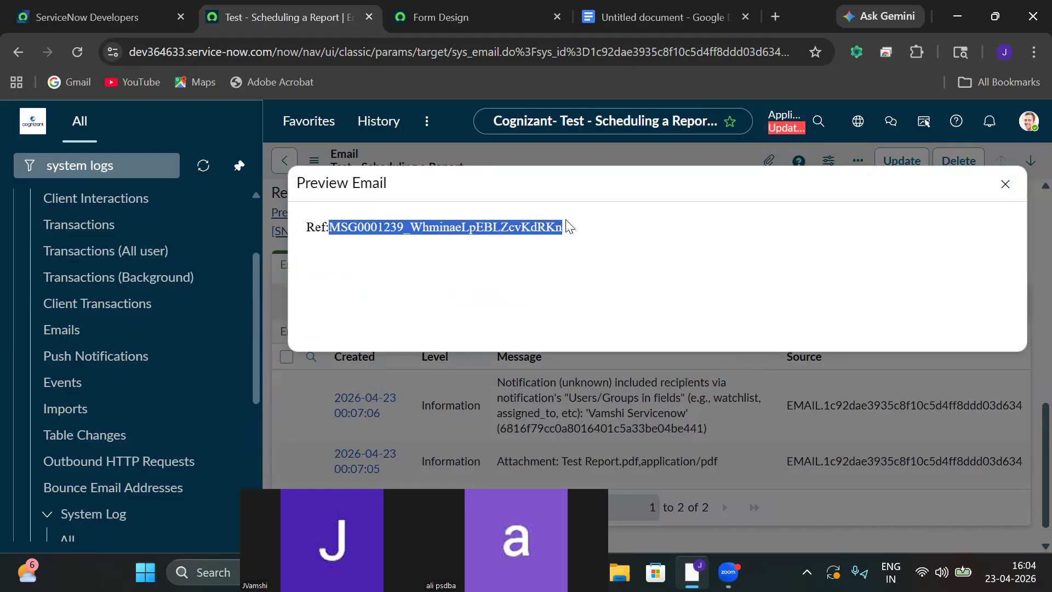
Search the Emails log for the copied message reference, then reload today's 9-email list.
{"action": "left_click", "coordinate": [74, 335]}
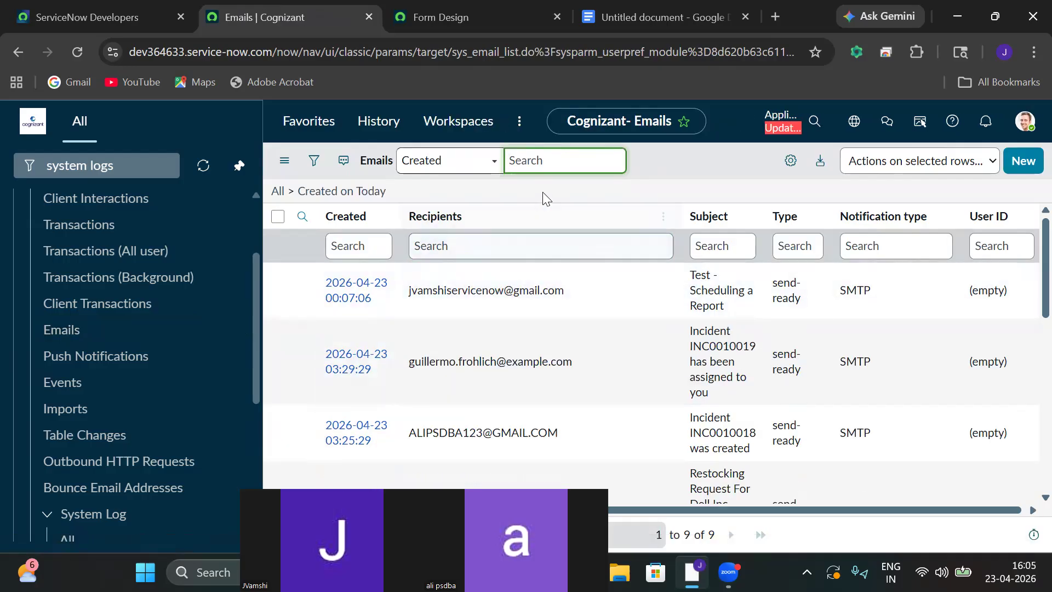
{"action": "type", "text": "ninaeLpEBLZcvKdRKn"}
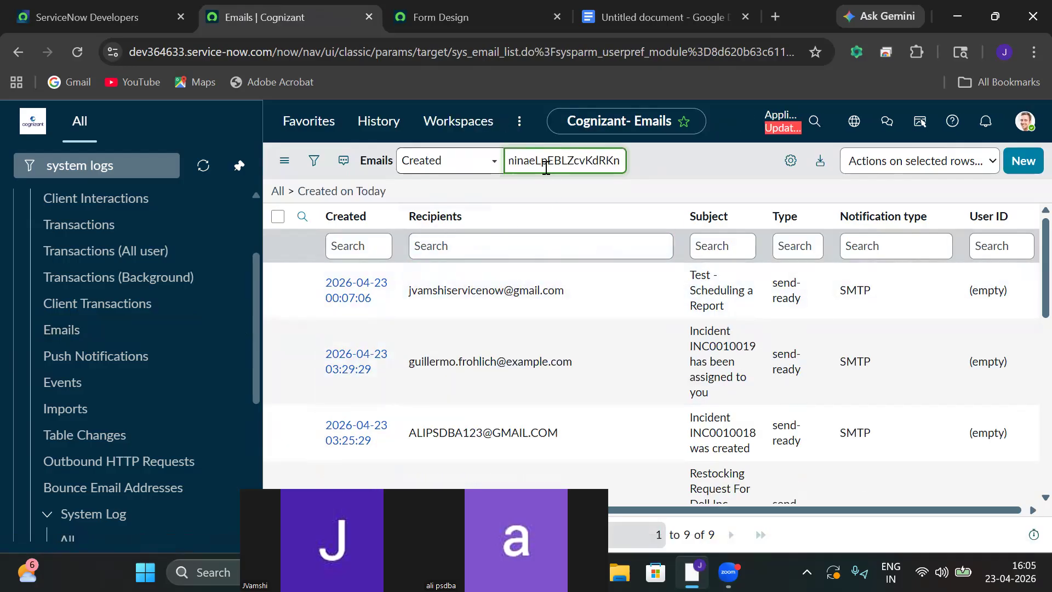
{"action": "key", "text": "Return"}
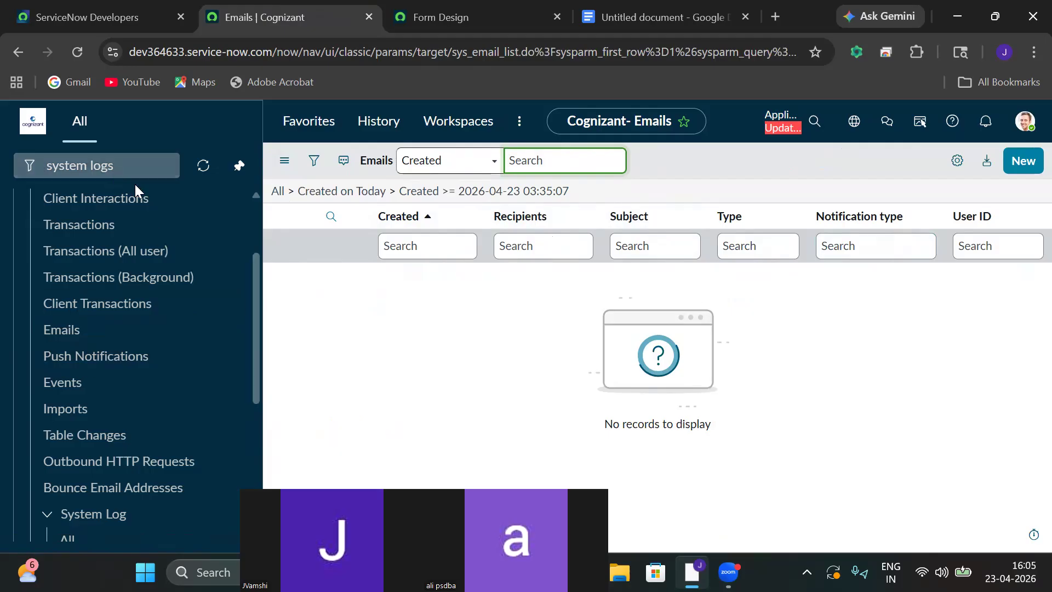
{"action": "left_click_drag", "start_coordinate": [260, 317], "coordinate": [258, 338]}
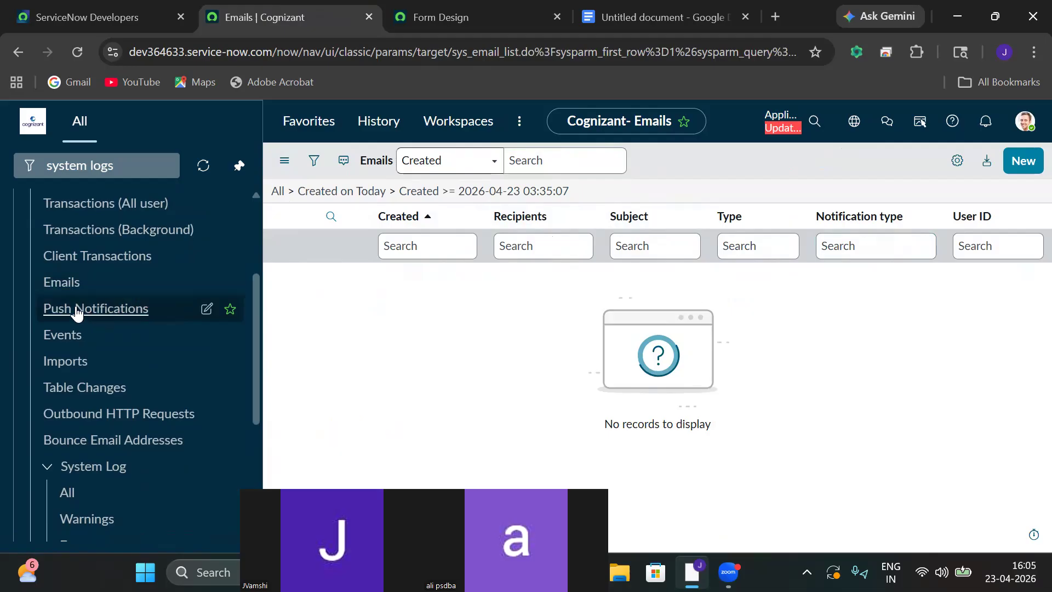
{"action": "left_click", "coordinate": [64, 290]}
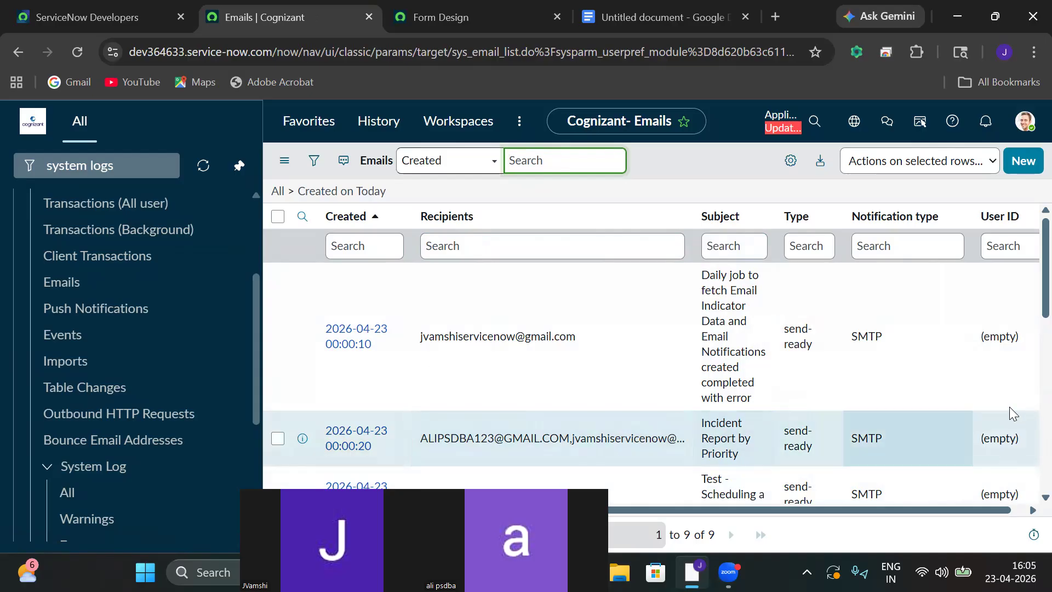
{"action": "scroll", "coordinate": [1029, 307], "scroll_direction": "down", "scroll_amount": 1}
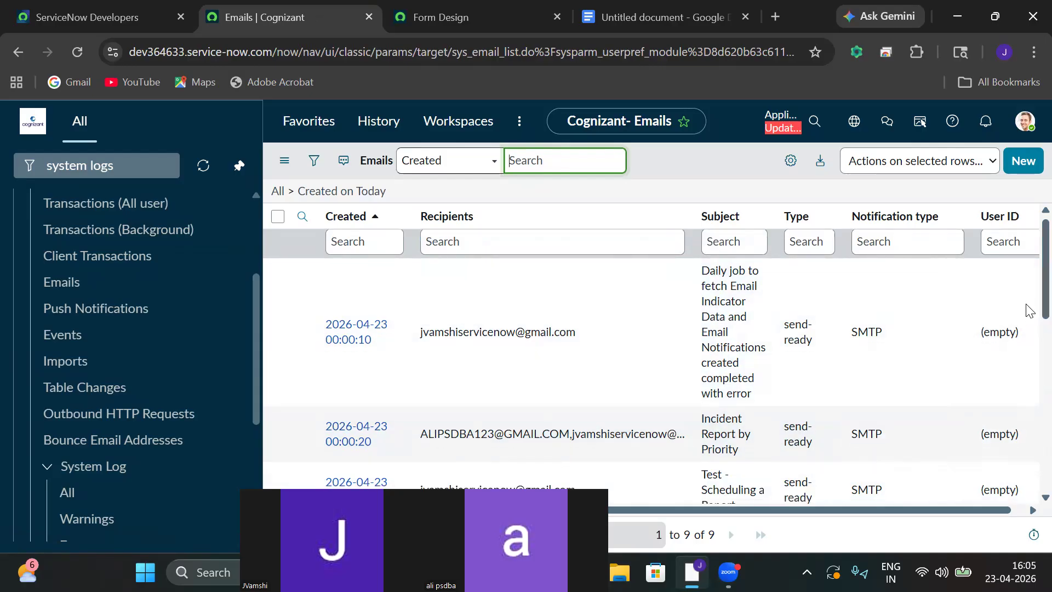
Scroll the Emails log and start a subject search on today's emails.
{"action": "scroll", "coordinate": [1029, 313], "scroll_direction": "down", "scroll_amount": 6}
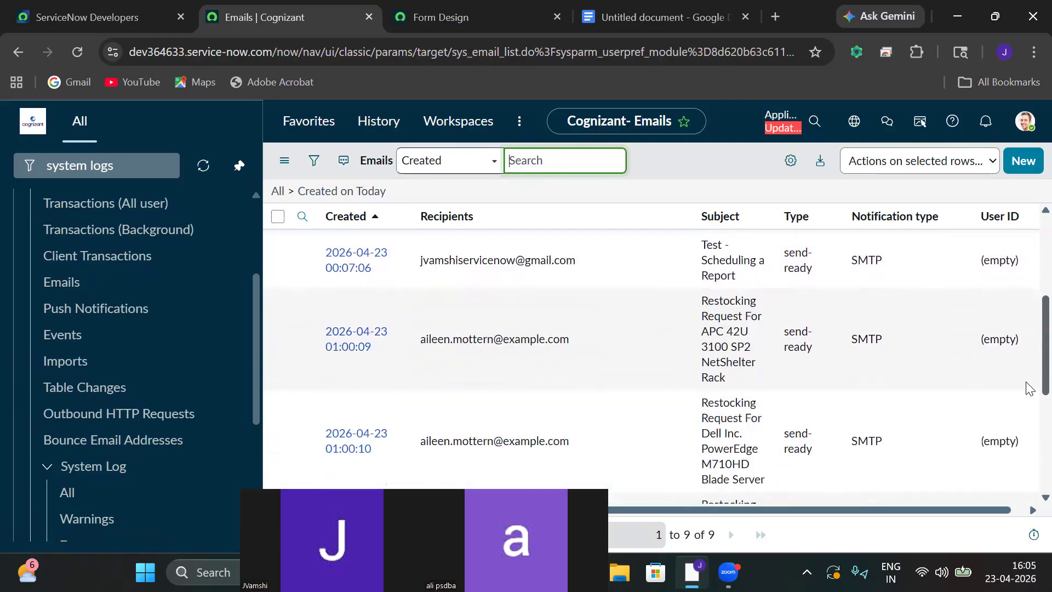
{"action": "scroll", "coordinate": [1030, 400], "scroll_direction": "up", "scroll_amount": 7}
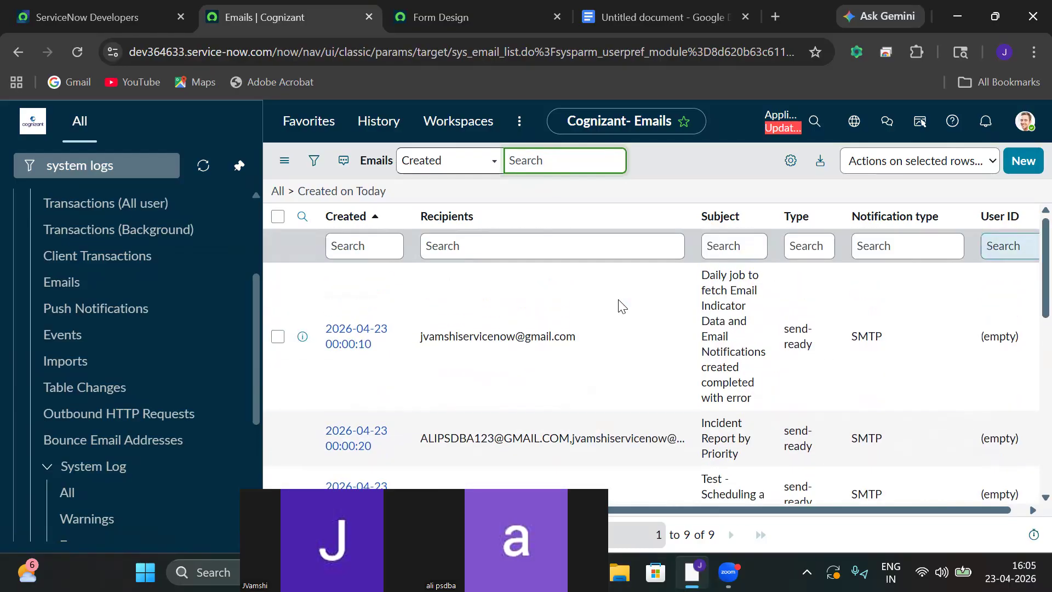
{"action": "left_click", "coordinate": [734, 251]}
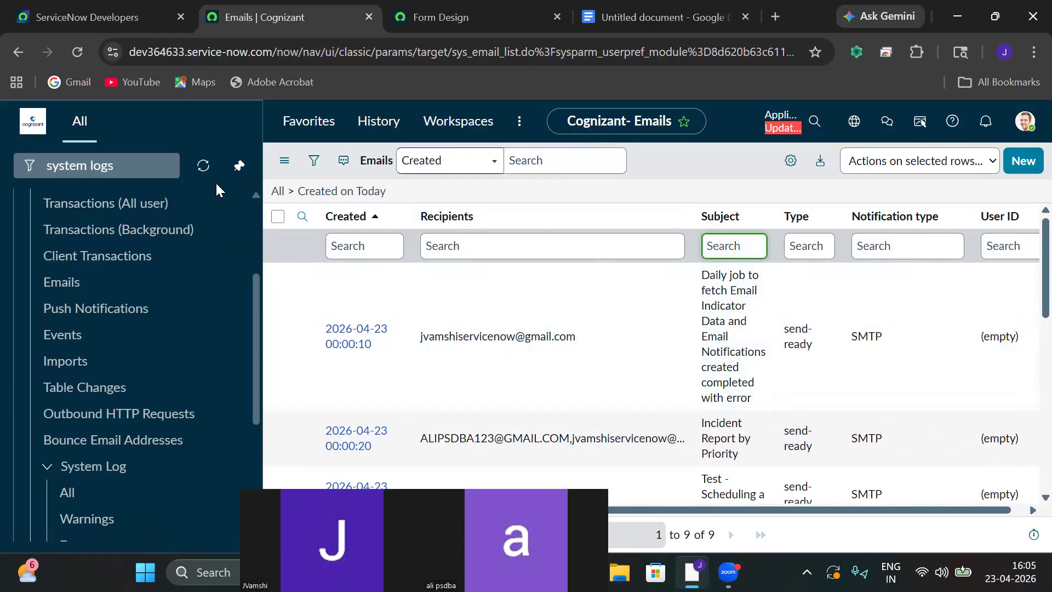
Open incident INC0010019 from Incident > All and select its Number value.
{"action": "left_click", "coordinate": [122, 172]}
{"action": "key", "text": "ctrl+a"}
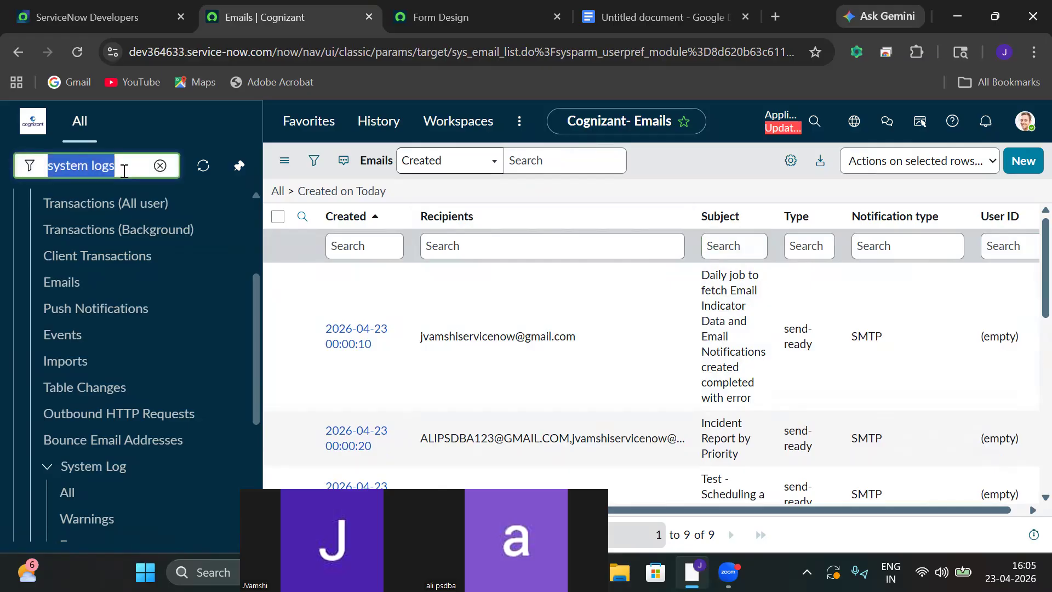
{"action": "key", "text": "BackSpace"}
{"action": "type", "text": "inc"}
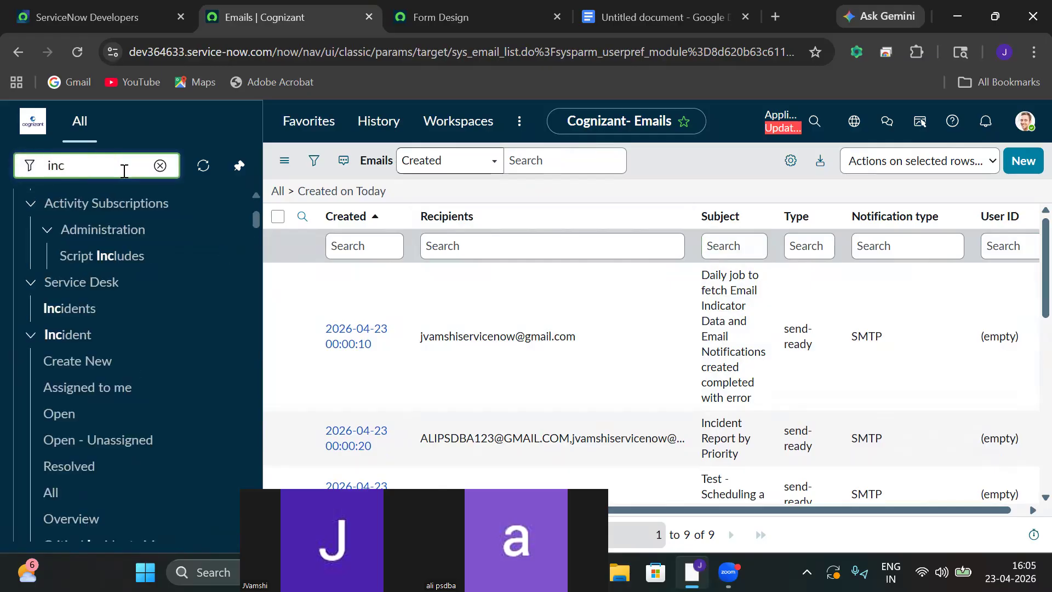
{"action": "type", "text": "iden"}
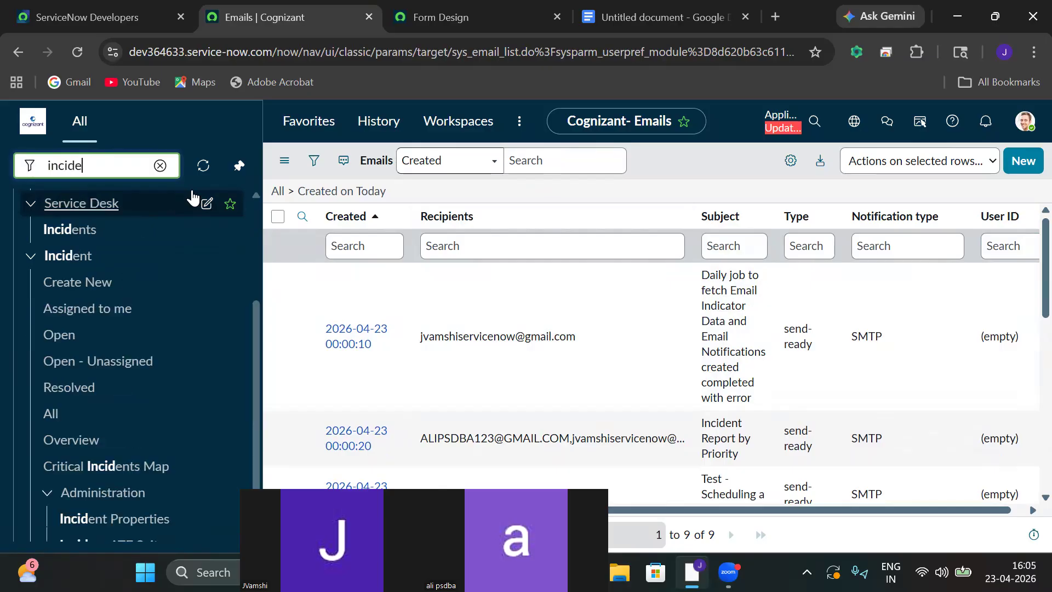
{"action": "left_click", "coordinate": [51, 419]}
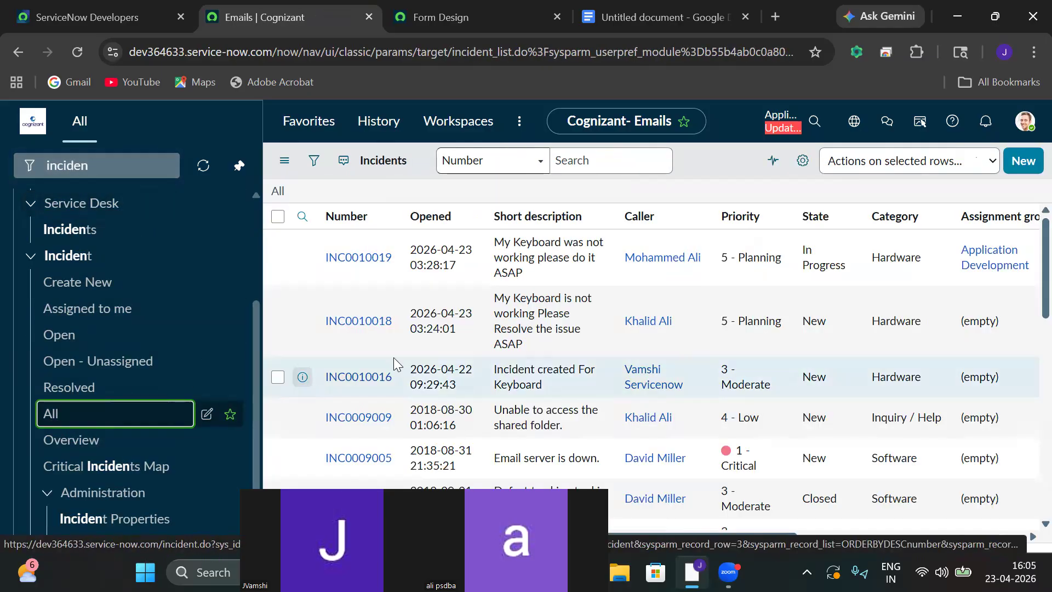
{"action": "left_click", "coordinate": [375, 291]}
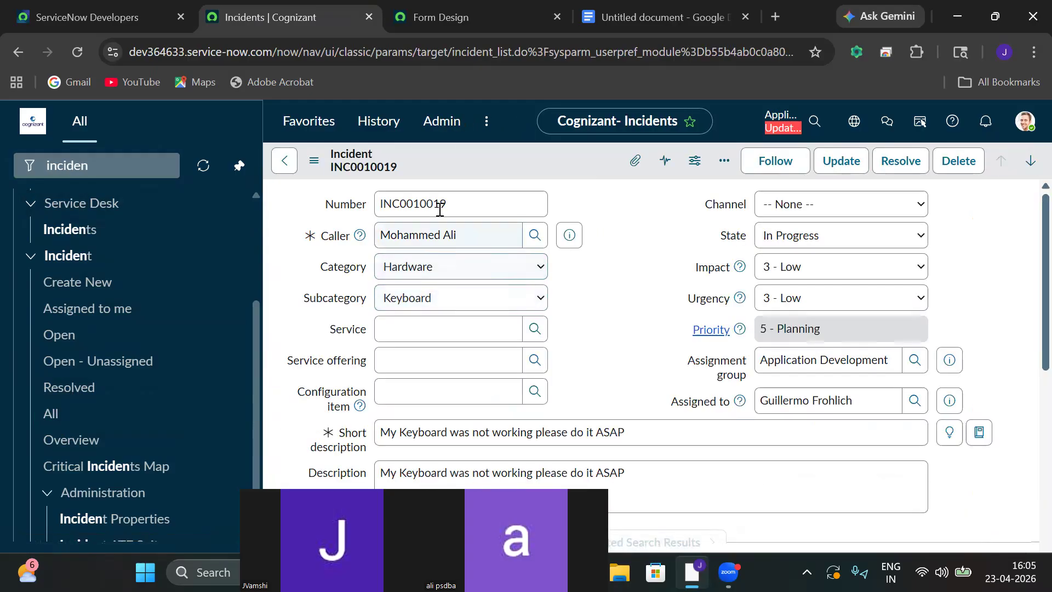
{"action": "left_click", "coordinate": [440, 210]}
{"action": "left_click_drag", "start_coordinate": [446, 209], "coordinate": [351, 213]}
{"action": "key", "text": "ctrl+c"}
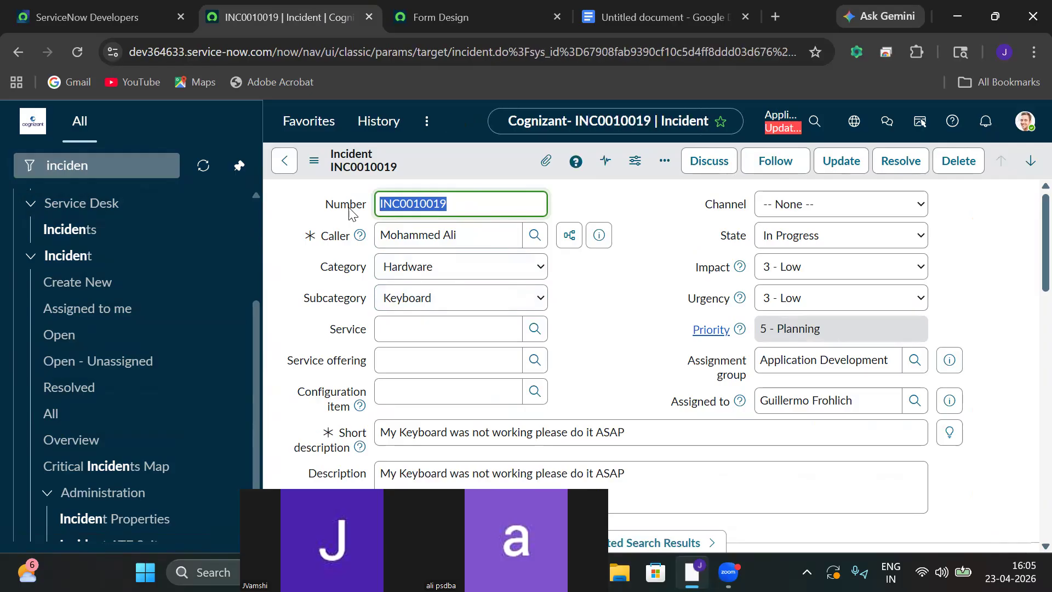
Filter the navigator for 'system logs'.
{"action": "left_click", "coordinate": [159, 168]}
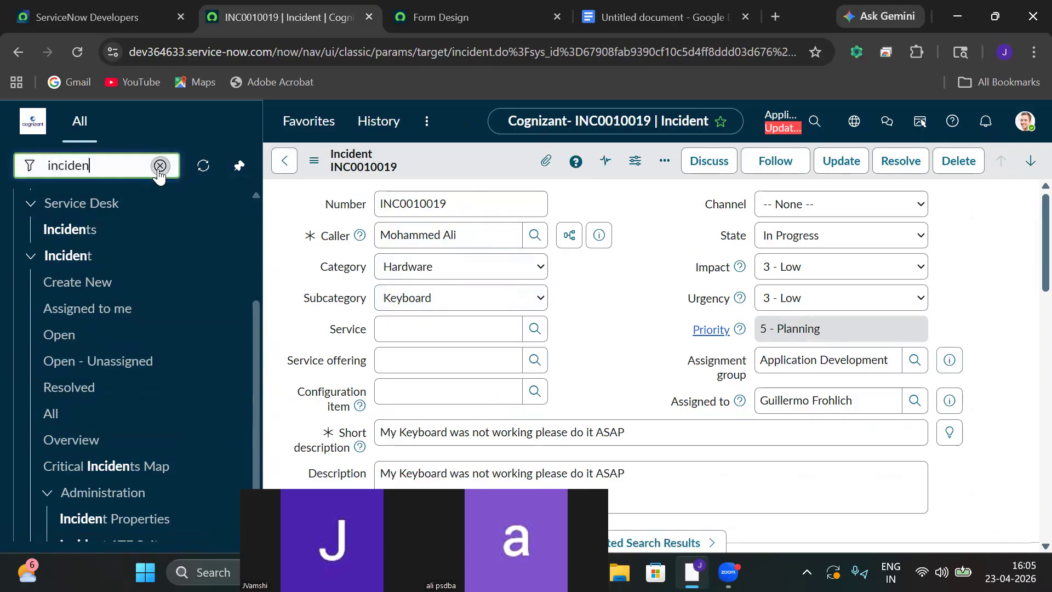
{"action": "left_click", "coordinate": [159, 168]}
{"action": "type", "text": "system "}
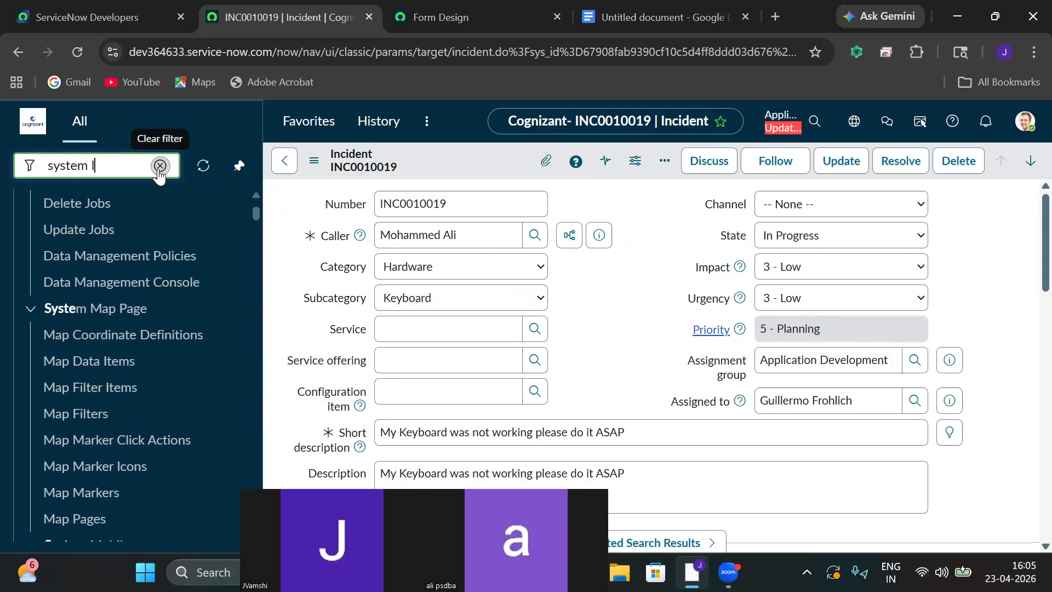
{"action": "type", "text": "logs"}
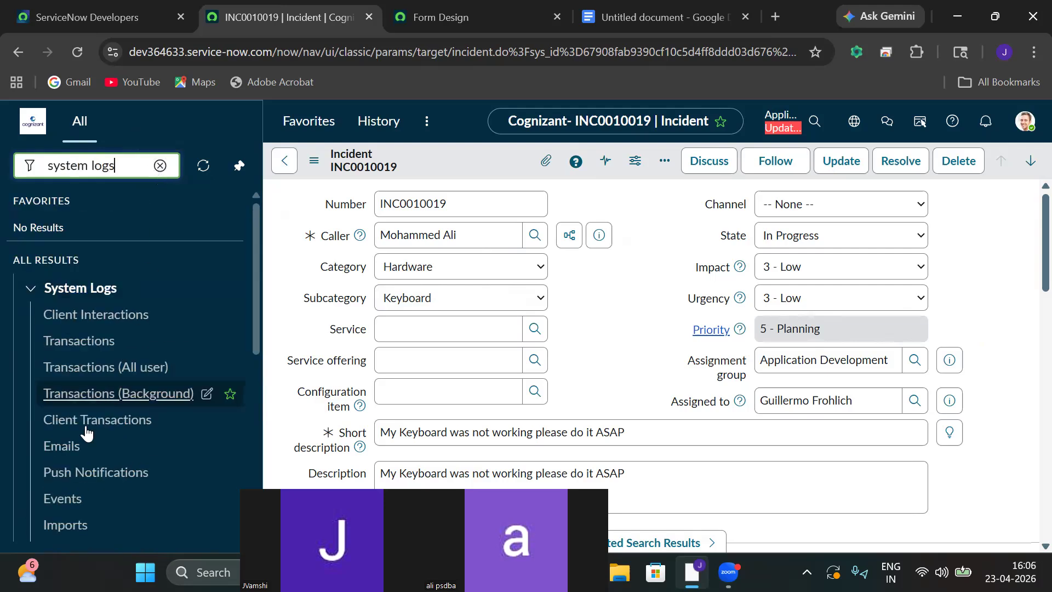
Open the Emails log and filter subjects starting with INC0010019.
{"action": "left_click", "coordinate": [72, 445]}
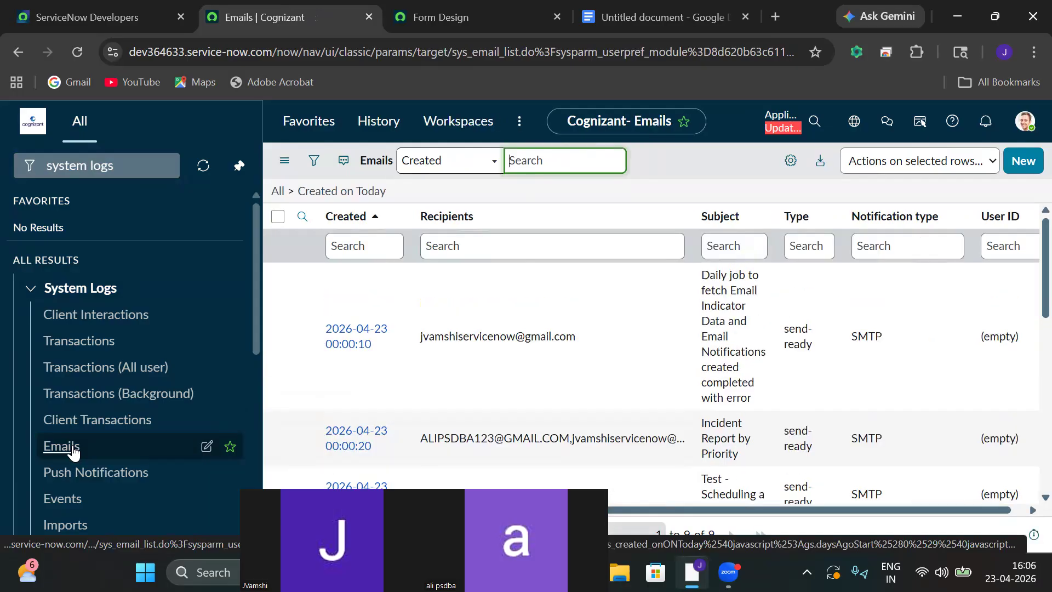
{"action": "left_click", "coordinate": [733, 251]}
{"action": "key", "text": "ctrl+v"}
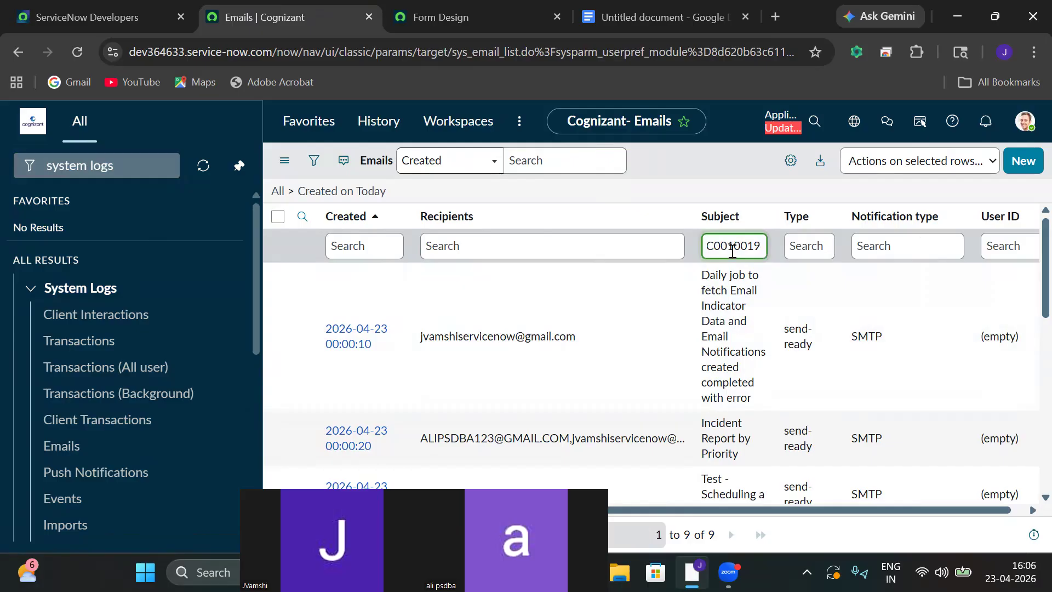
{"action": "key", "text": "Return"}
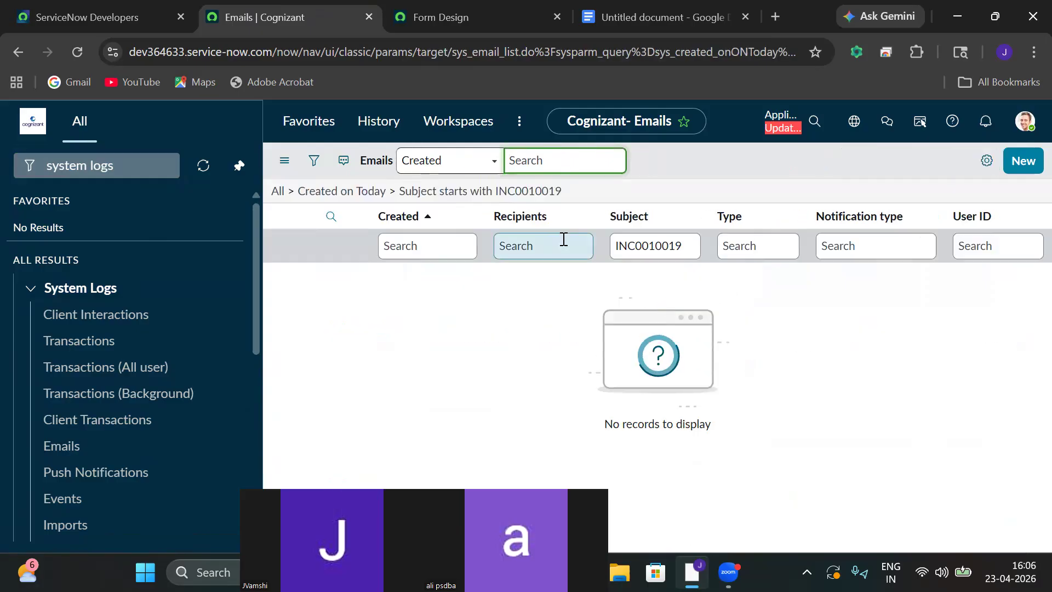
Clear the subject search and filter recipients starting with INC0010019 instead.
{"action": "left_click", "coordinate": [552, 249]}
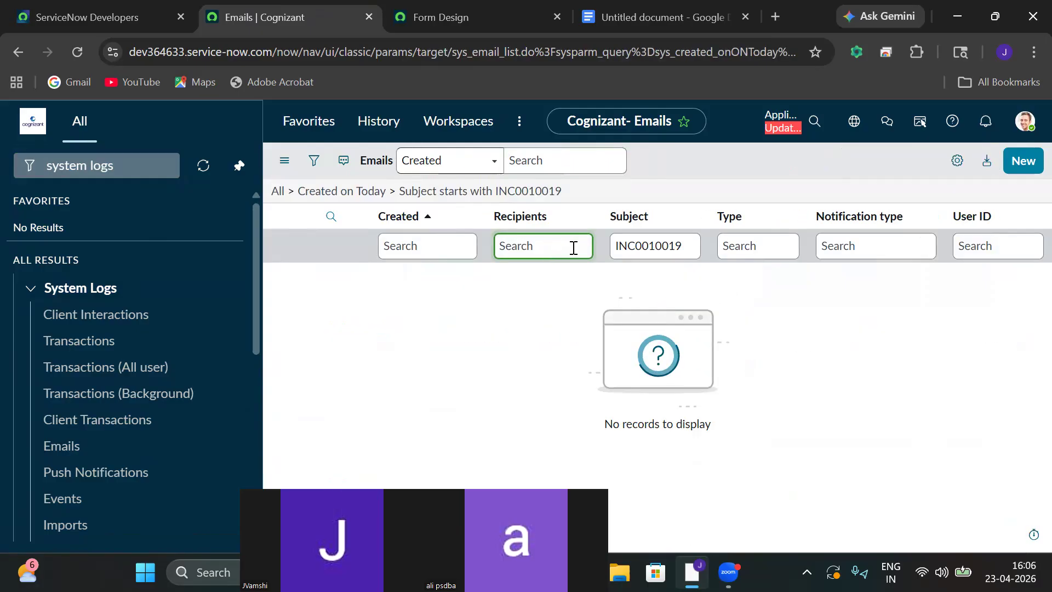
{"action": "left_click", "coordinate": [682, 249]}
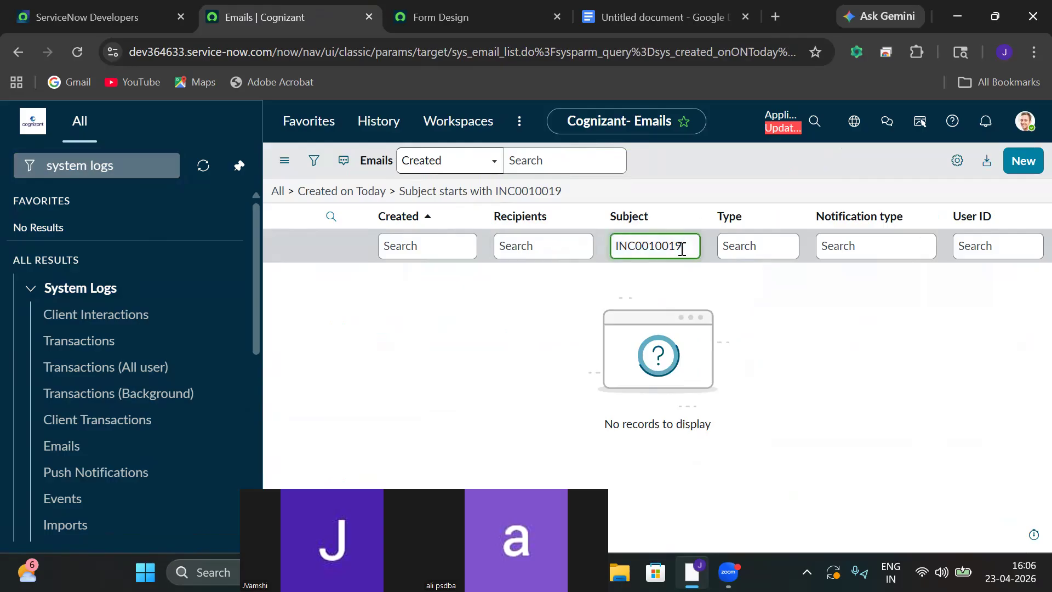
{"action": "double_click", "coordinate": [679, 249]}
{"action": "key", "text": "ctrl+c"}
{"action": "key", "text": "BackSpace"}
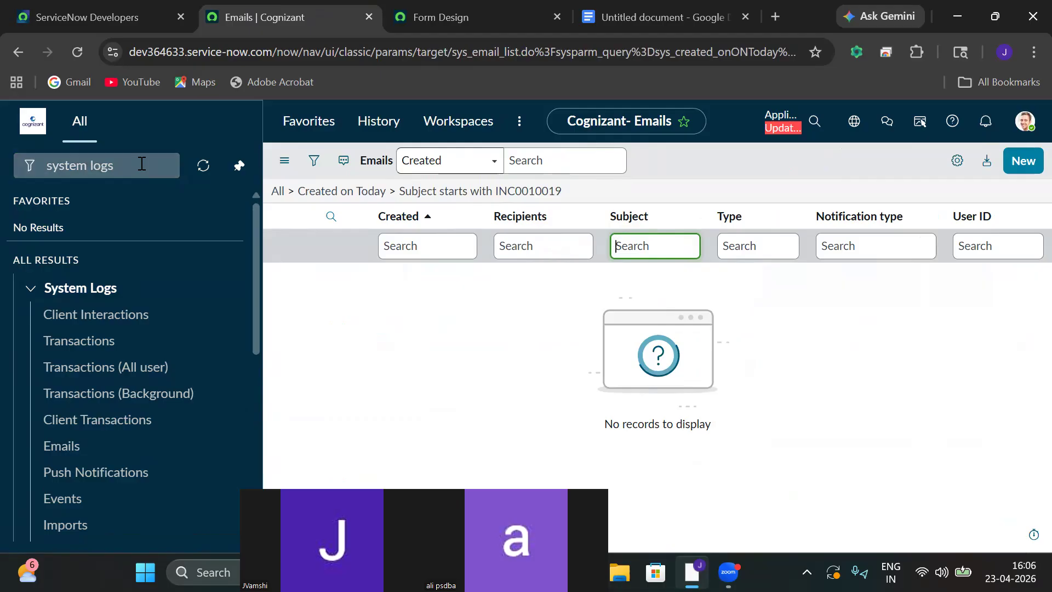
{"action": "left_click", "coordinate": [525, 242]}
{"action": "key", "text": "ctrl+v"}
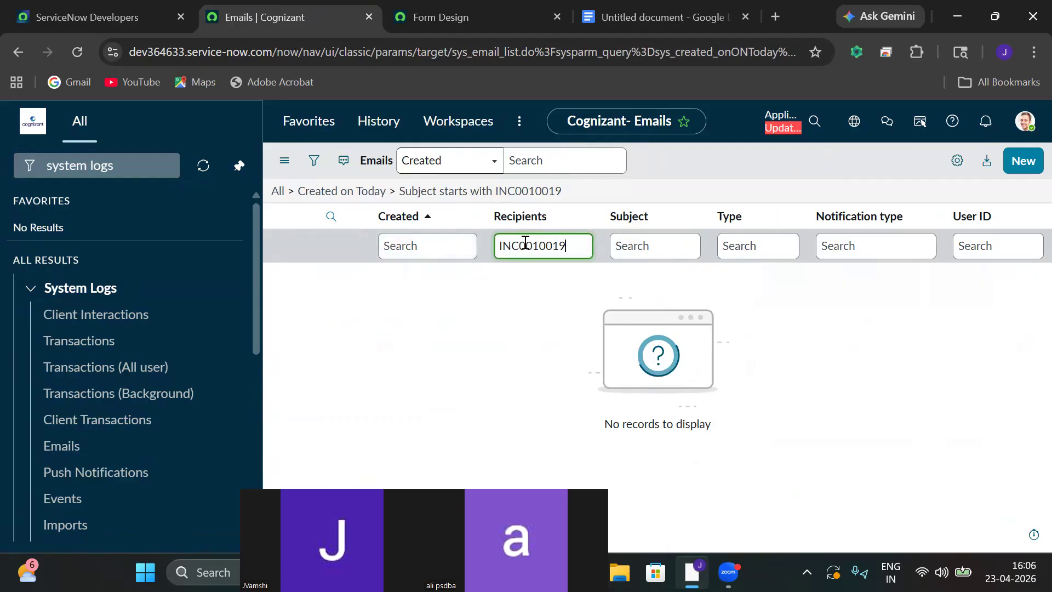
{"action": "key", "text": "Return"}
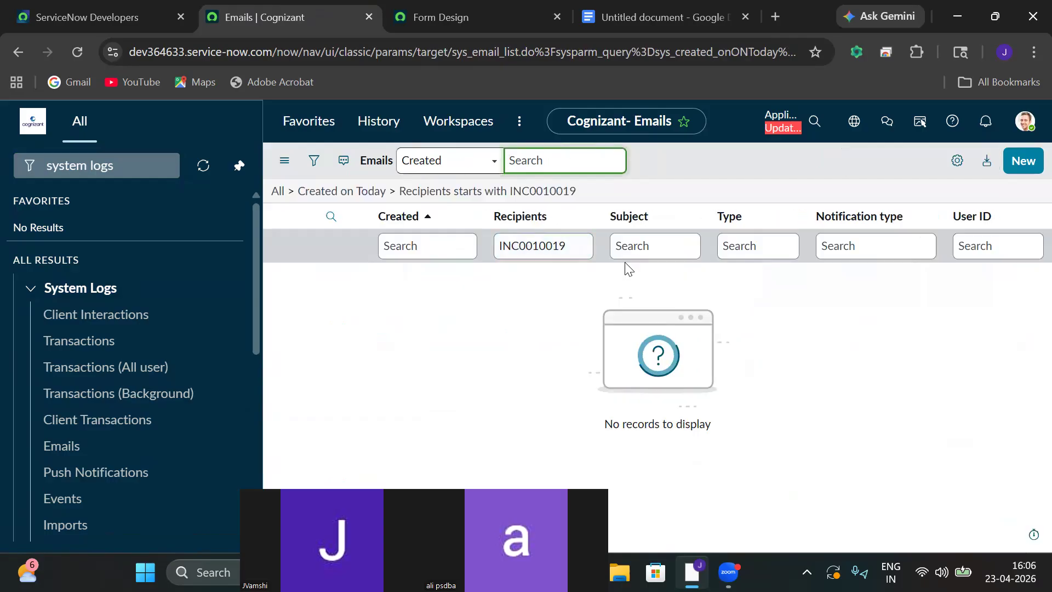
Clear the recipients search text and select the navigator filter text.
{"action": "left_click", "coordinate": [577, 248]}
{"action": "key", "text": "ctrl+a"}
{"action": "key", "text": "BackSpace"}
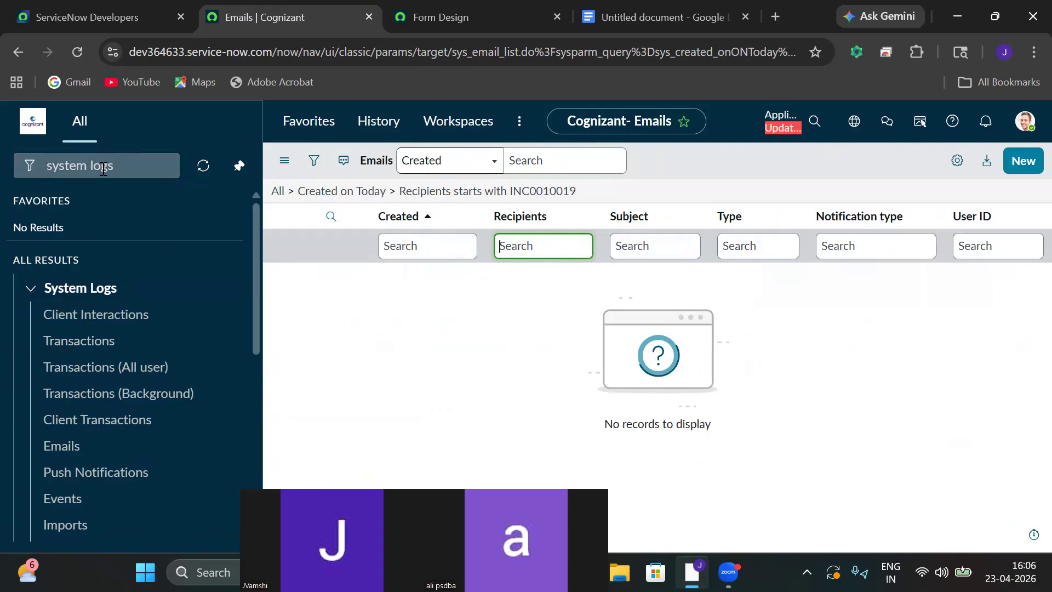
{"action": "left_click_drag", "start_coordinate": [117, 166], "coordinate": [46, 169]}
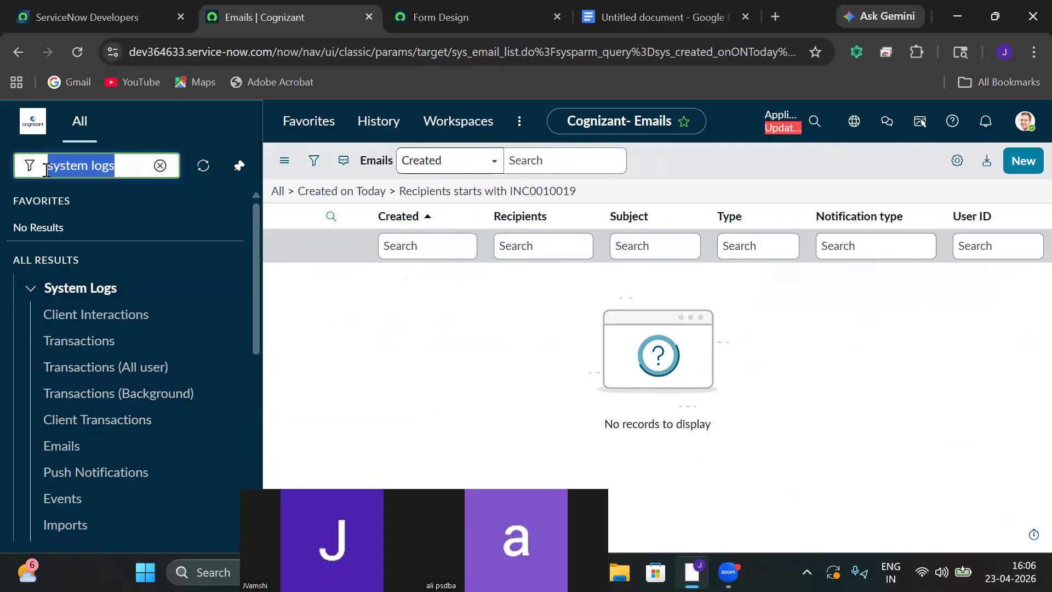
Filter the navigator for 'inci' and start a new incident record.
{"action": "left_click", "coordinate": [159, 165]}
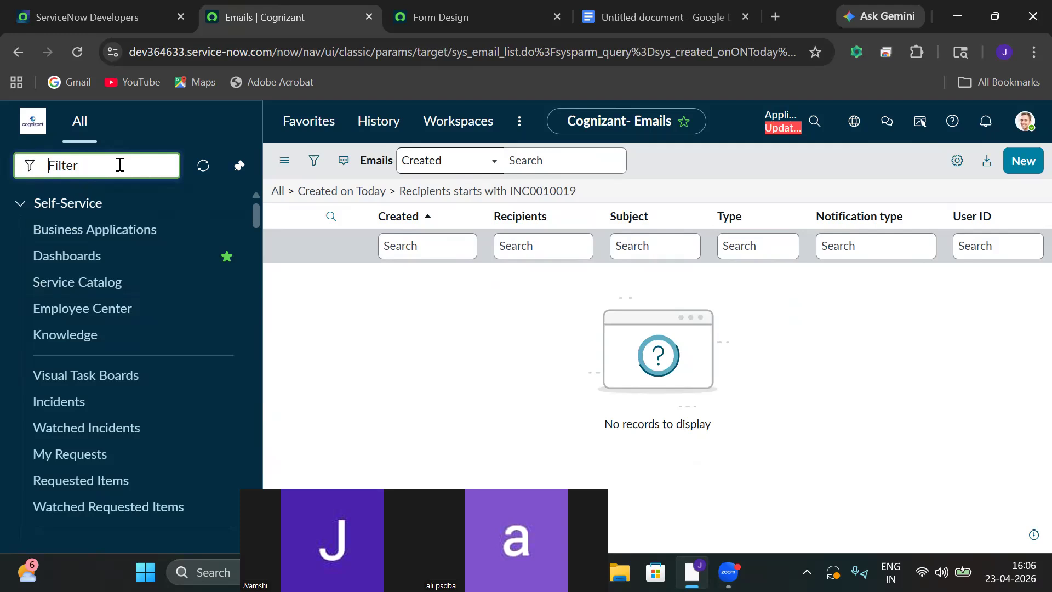
{"action": "type", "text": "inci"}
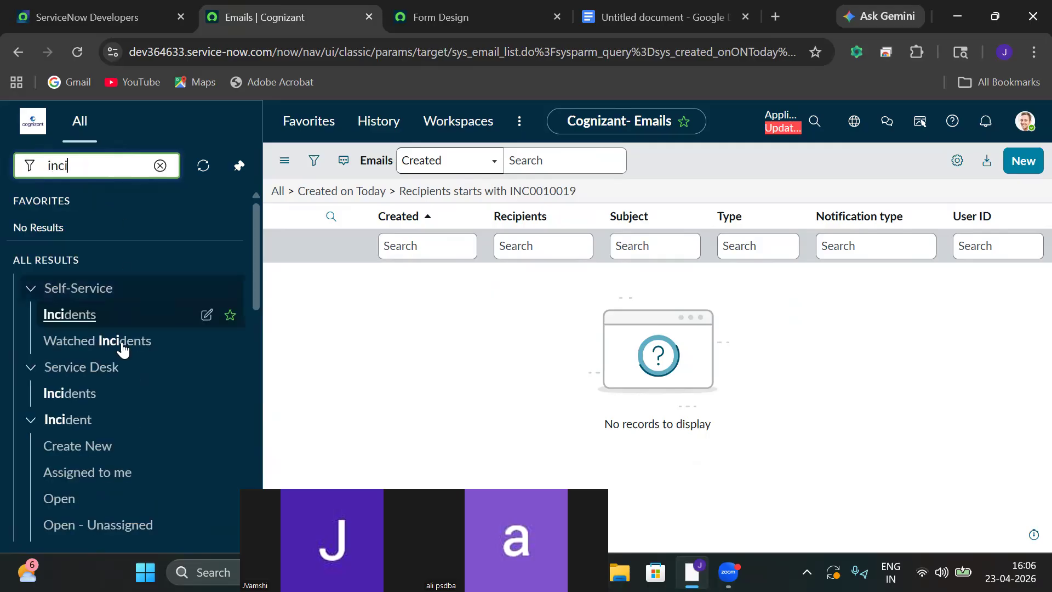
{"action": "left_click", "coordinate": [105, 447]}
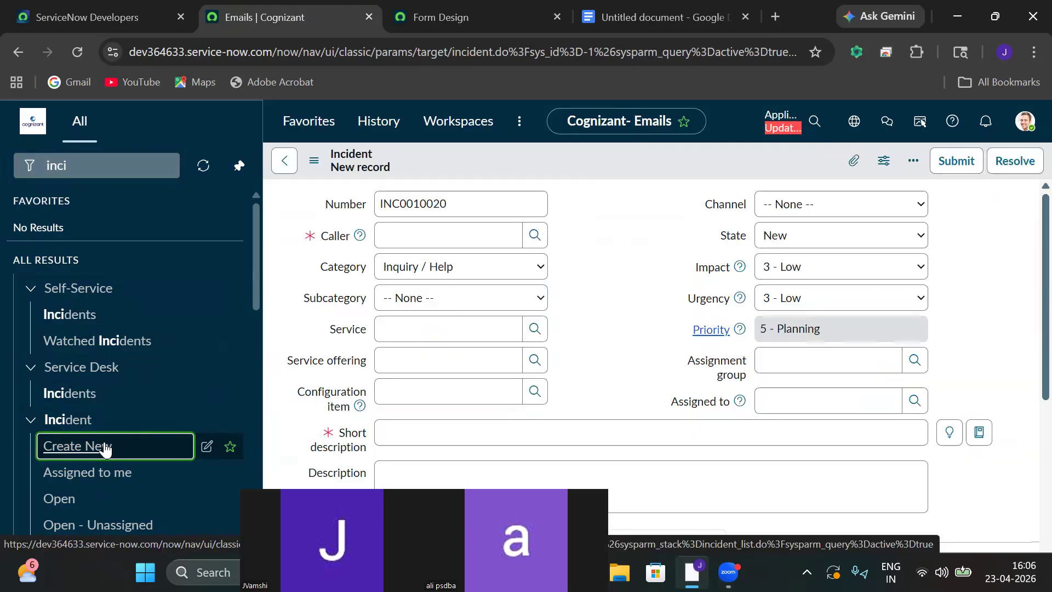
Pick a caller from the users lookup and set the category to Software.
{"action": "left_click", "coordinate": [536, 235]}
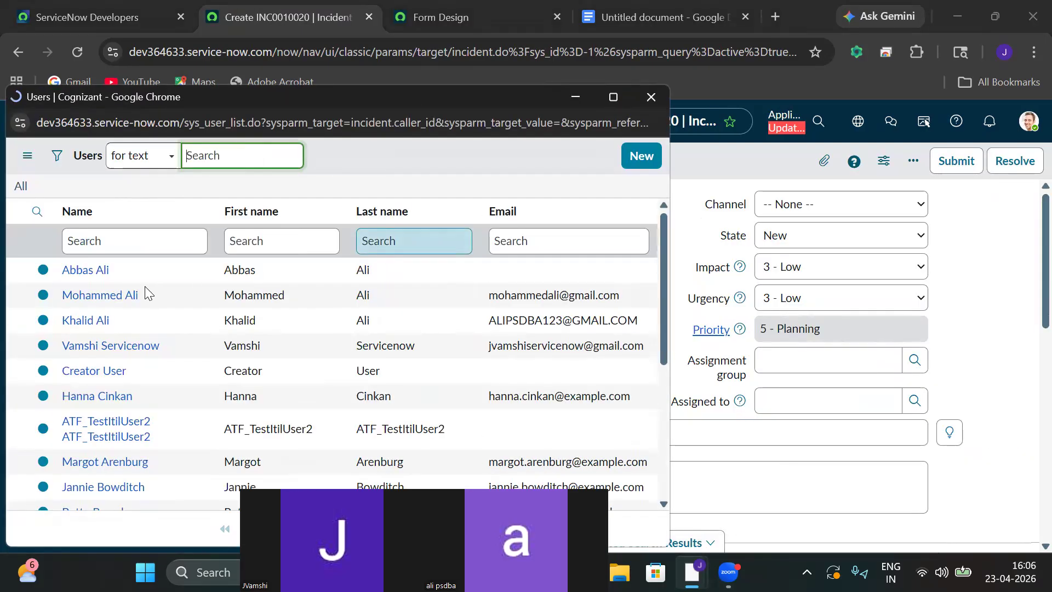
{"action": "left_click", "coordinate": [102, 271]}
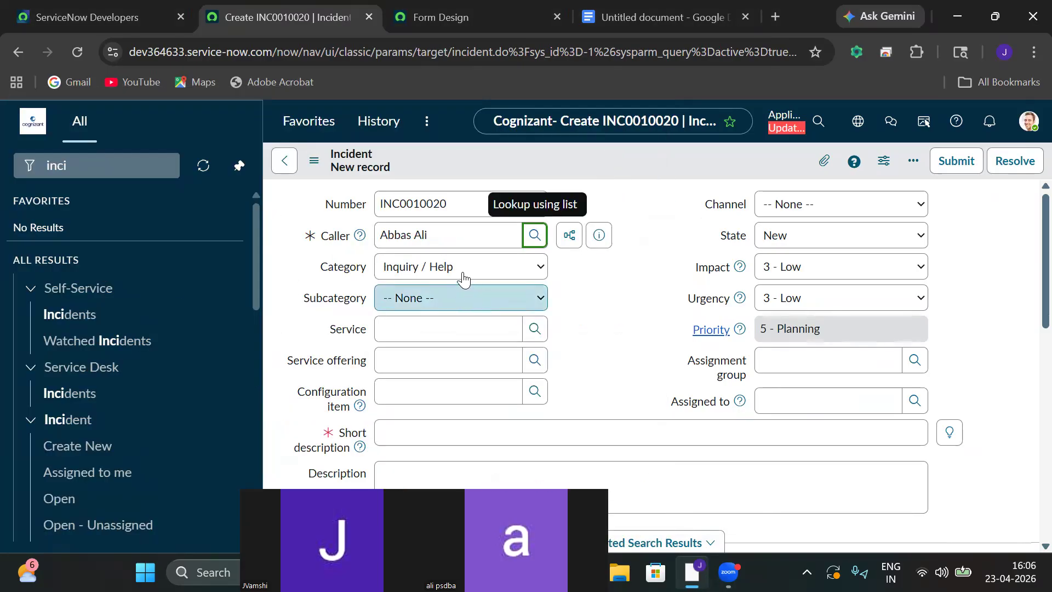
{"action": "left_click", "coordinate": [464, 268]}
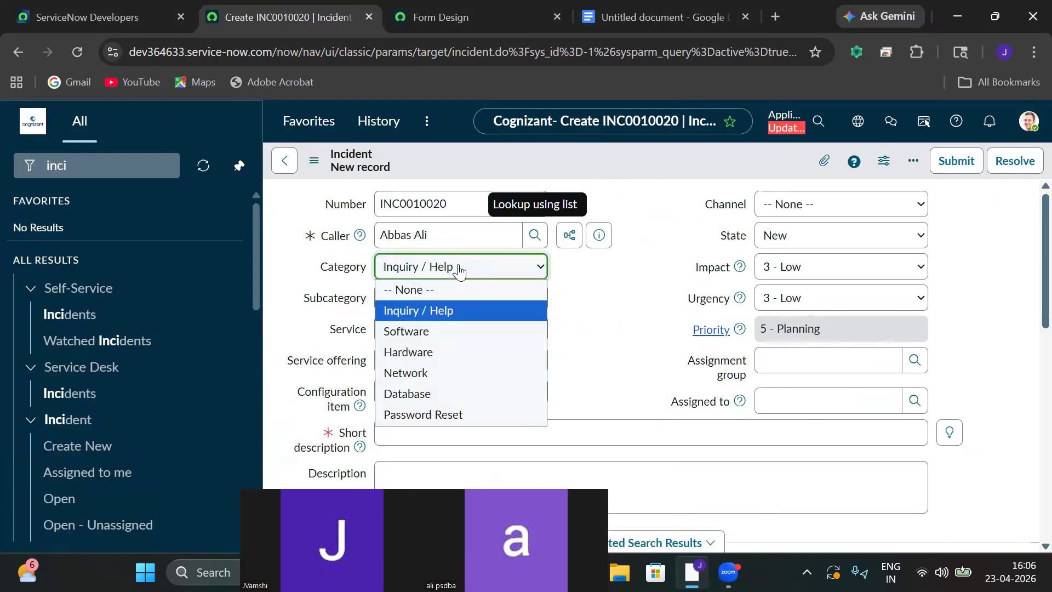
{"action": "left_click", "coordinate": [436, 332]}
{"action": "left_click", "coordinate": [477, 303]}
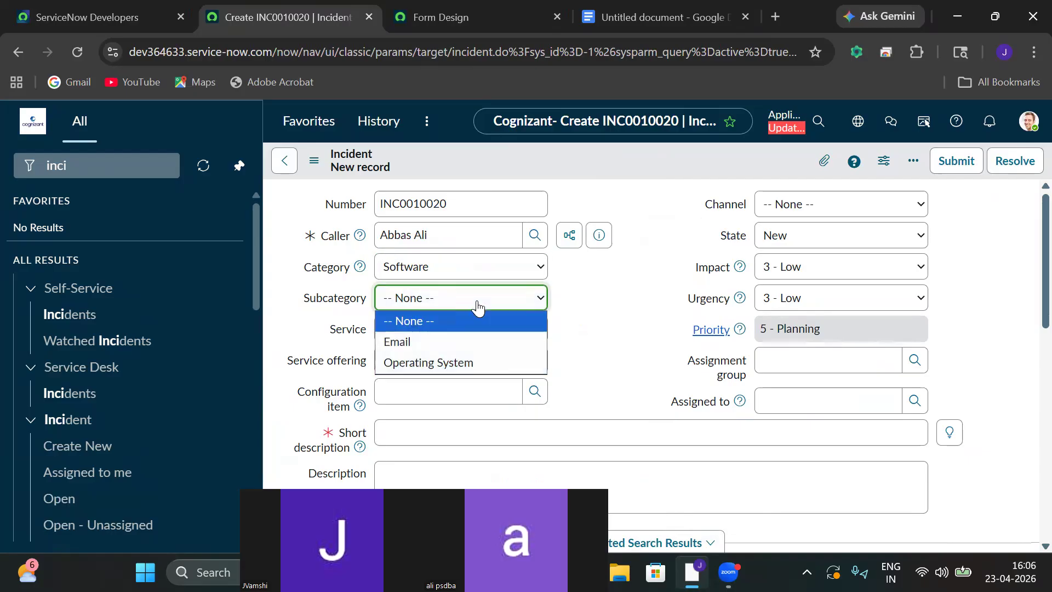
Set subcategory Email and short description 'My outlook has facing issue', copied into Description.
{"action": "left_click", "coordinate": [419, 342]}
{"action": "left_click", "coordinate": [438, 433]}
{"action": "type", "text": "My outlook has facing issue"}
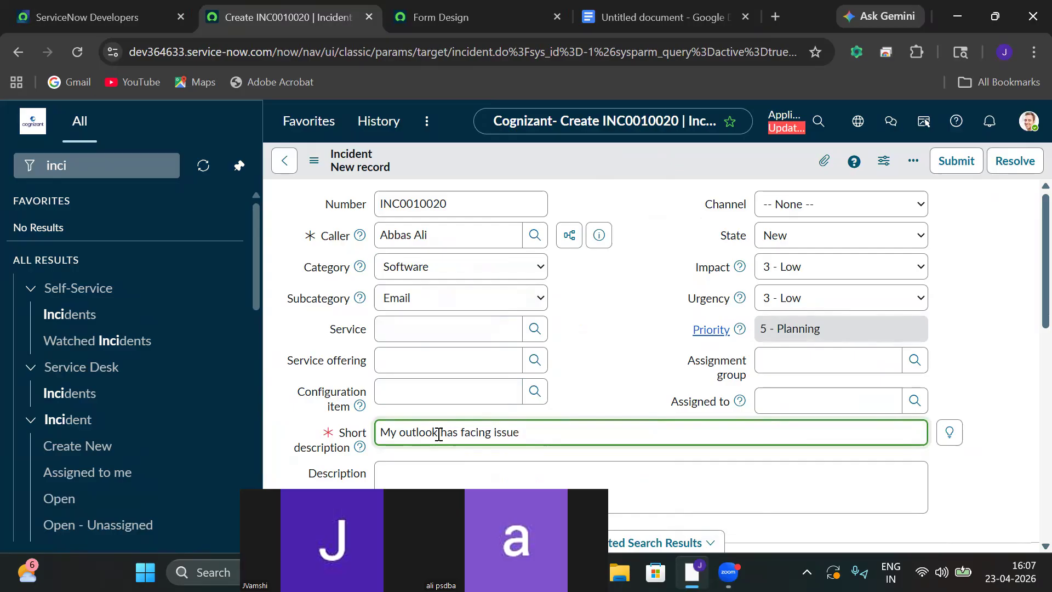
{"action": "key", "text": "ctrl+a"}
{"action": "key", "text": "ctrl+c"}
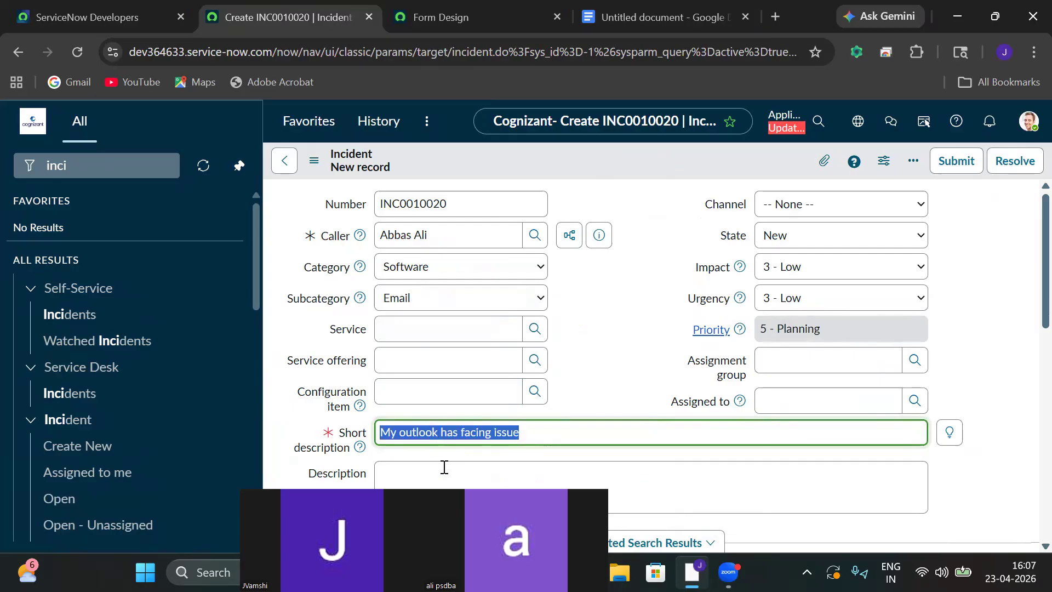
{"action": "left_click", "coordinate": [444, 467]}
{"action": "key", "text": "ctrl+v"}
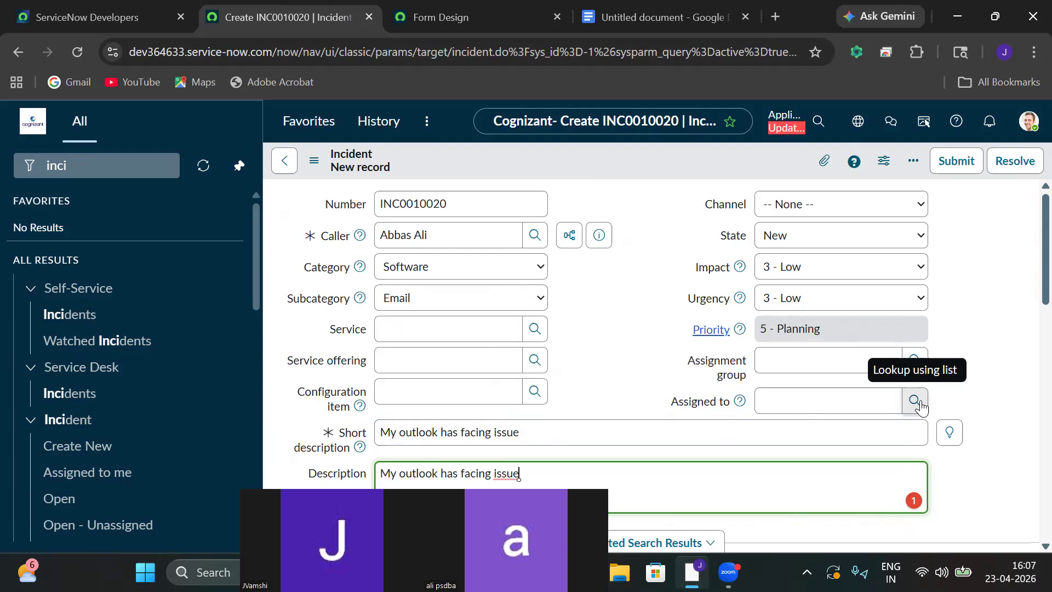
Assign the incident to Application Development and the first listed user.
{"action": "left_click", "coordinate": [914, 362]}
{"action": "left_click", "coordinate": [427, 271]}
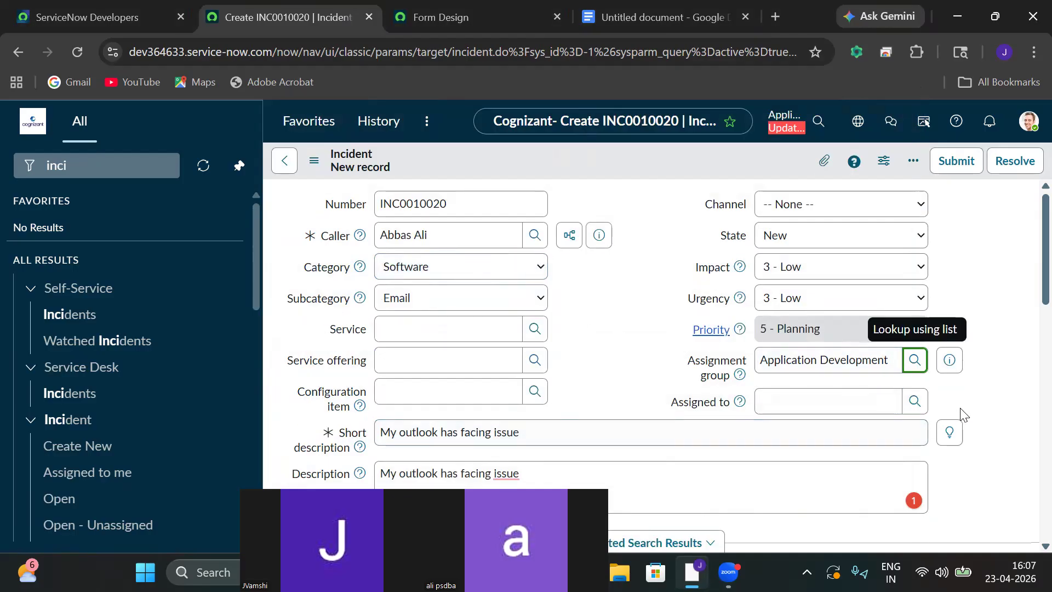
{"action": "left_click", "coordinate": [948, 366]}
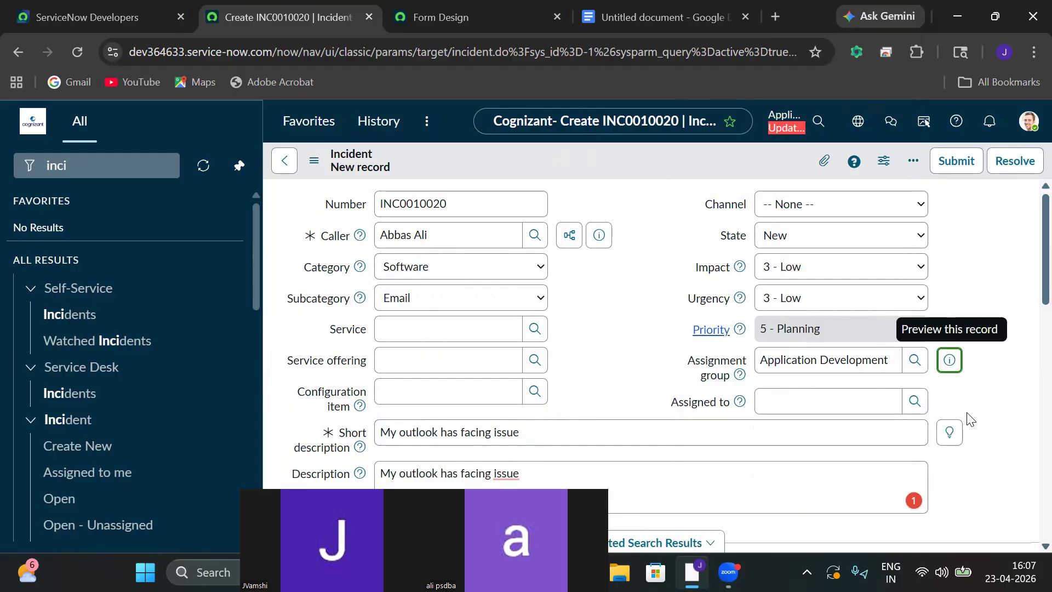
{"action": "left_click", "coordinate": [914, 403]}
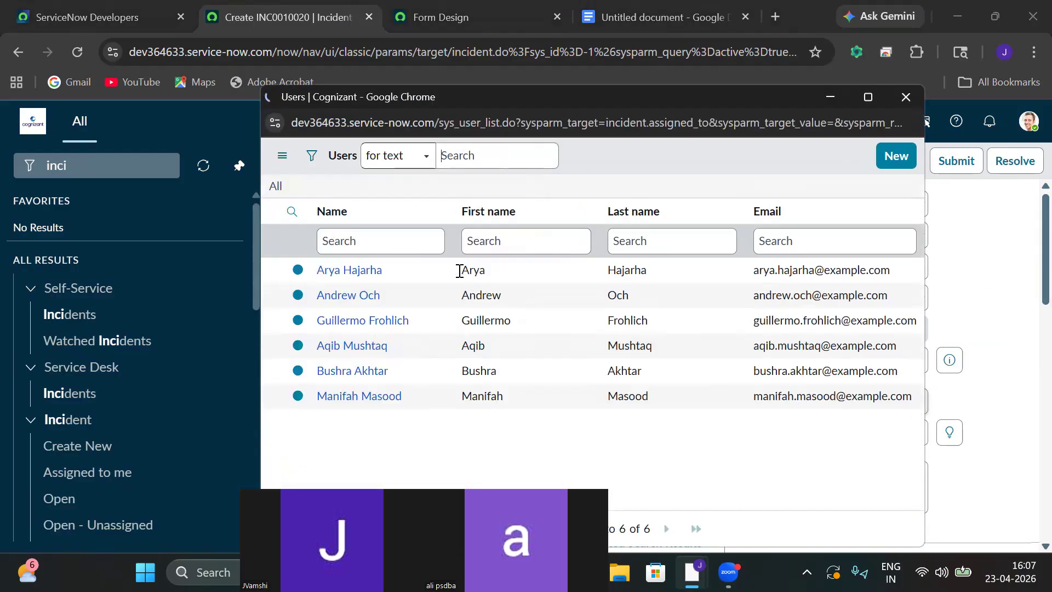
{"action": "left_click", "coordinate": [327, 271]}
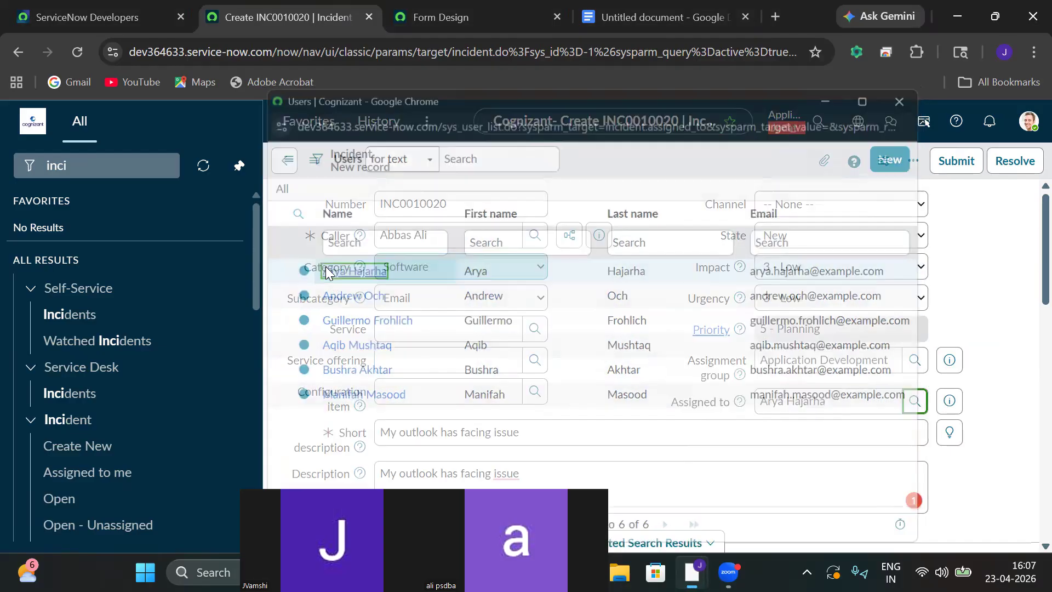
Save incident INC0010020 and select its number for copying.
{"action": "left_click", "coordinate": [314, 163]}
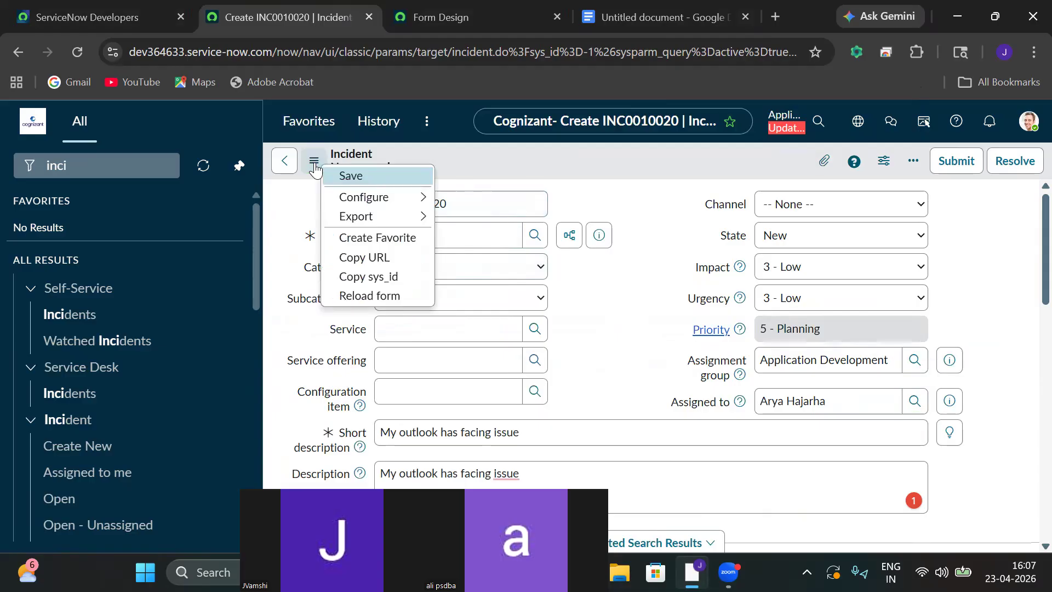
{"action": "left_click", "coordinate": [332, 177]}
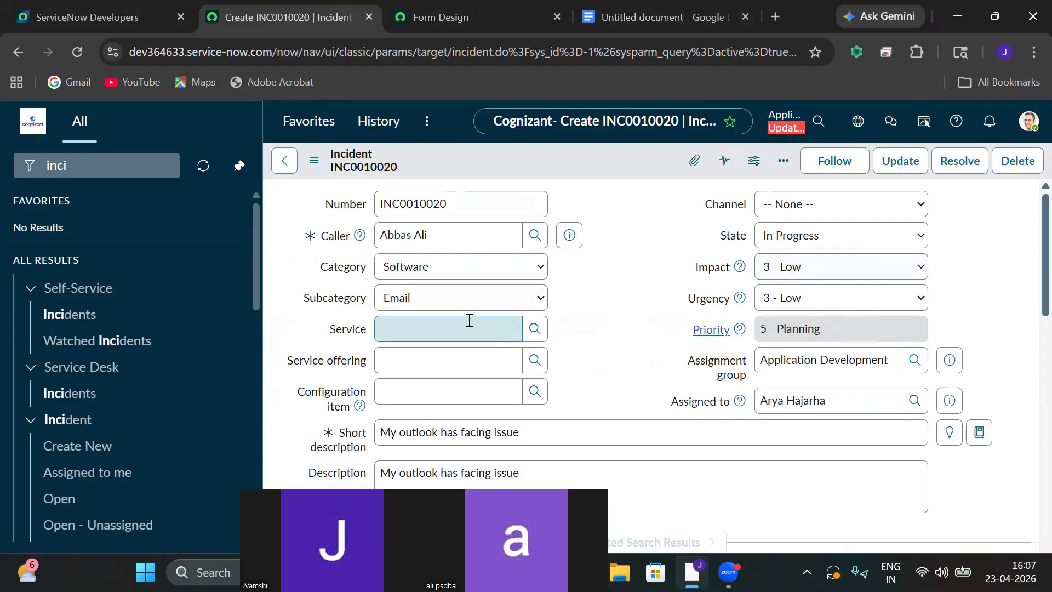
{"action": "double_click", "coordinate": [454, 214]}
{"action": "key", "text": "ctrl+c"}
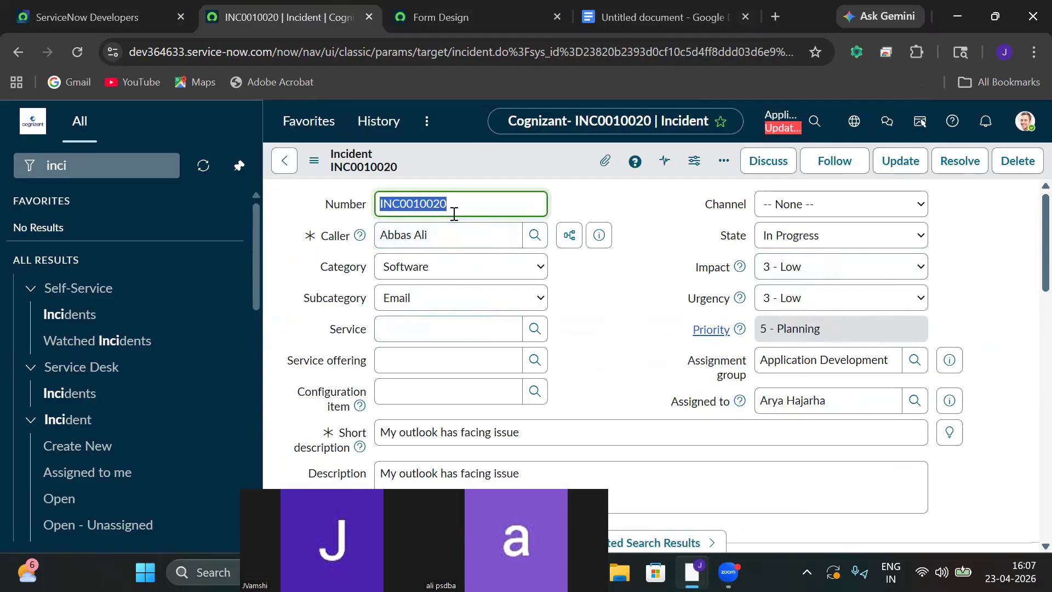
Filter the navigator for 'system logs' and open the Emails log.
{"action": "left_click", "coordinate": [123, 165]}
{"action": "key", "text": "ctrl+a"}
{"action": "key", "text": "BackSpace"}
{"action": "type", "text": "syst"}
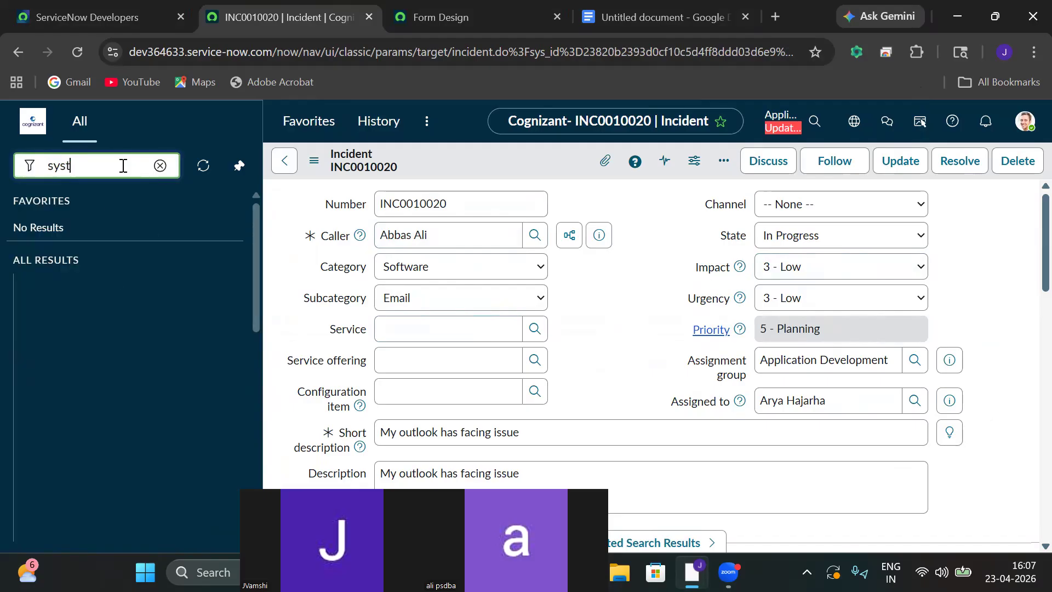
{"action": "type", "text": "em lo"}
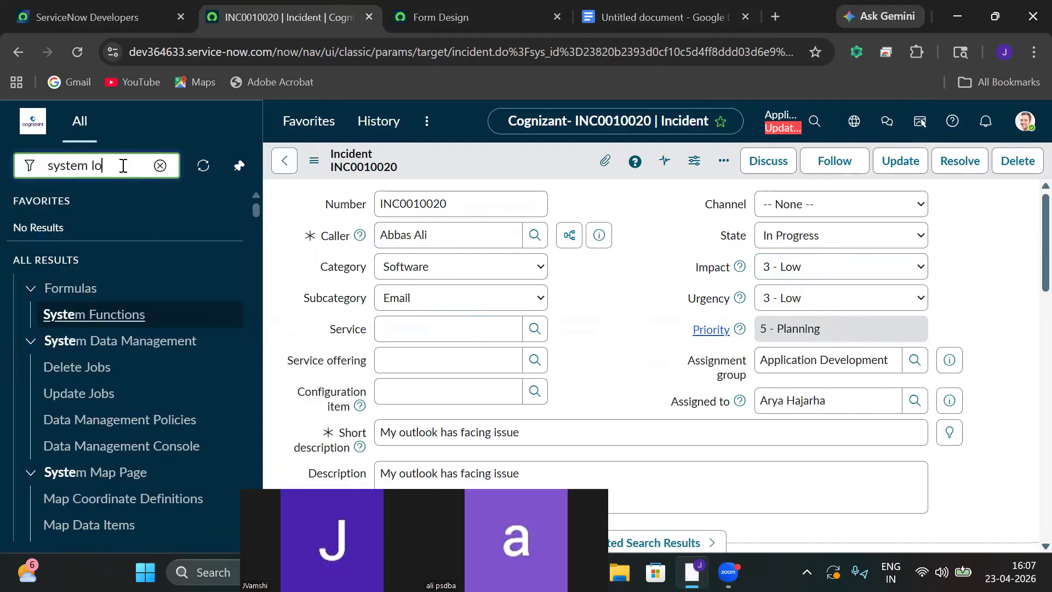
{"action": "type", "text": "gs"}
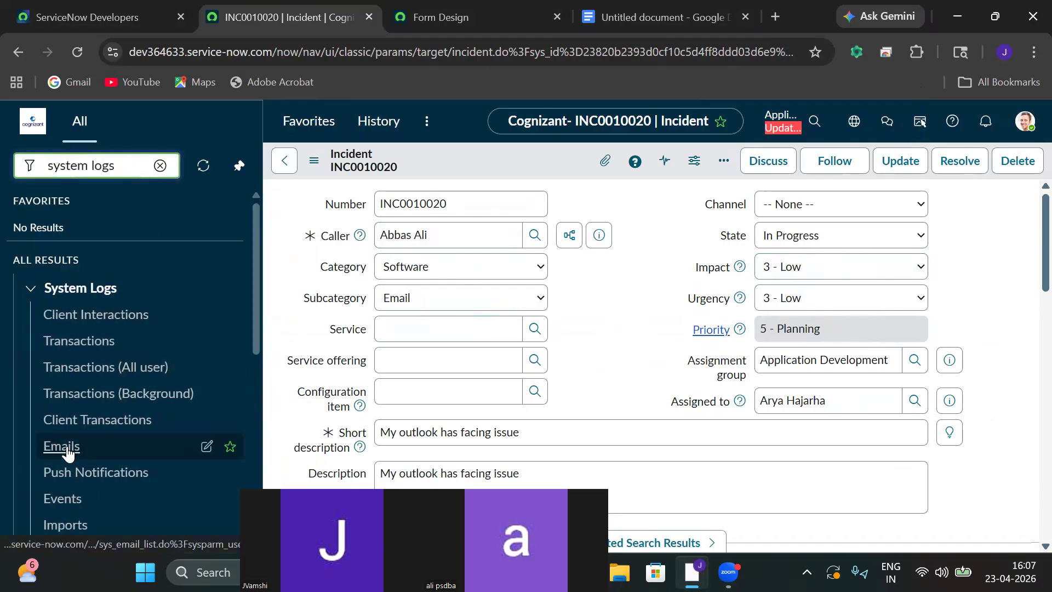
{"action": "left_click", "coordinate": [66, 449]}
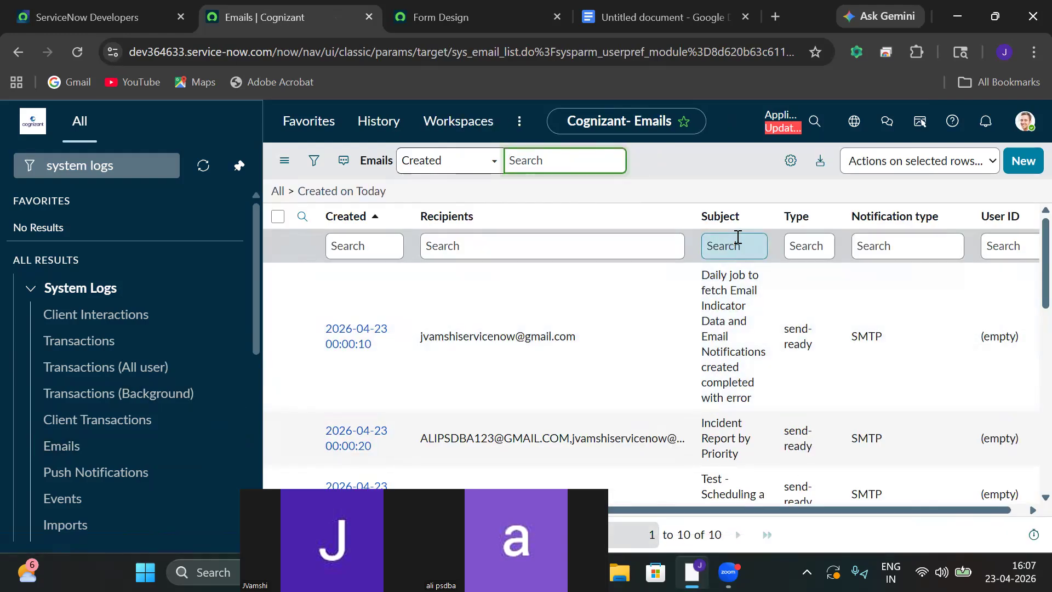
Filter the Emails log to subjects starting with INC0010020.
{"action": "left_click", "coordinate": [738, 245]}
{"action": "key", "text": "ctrl+v"}
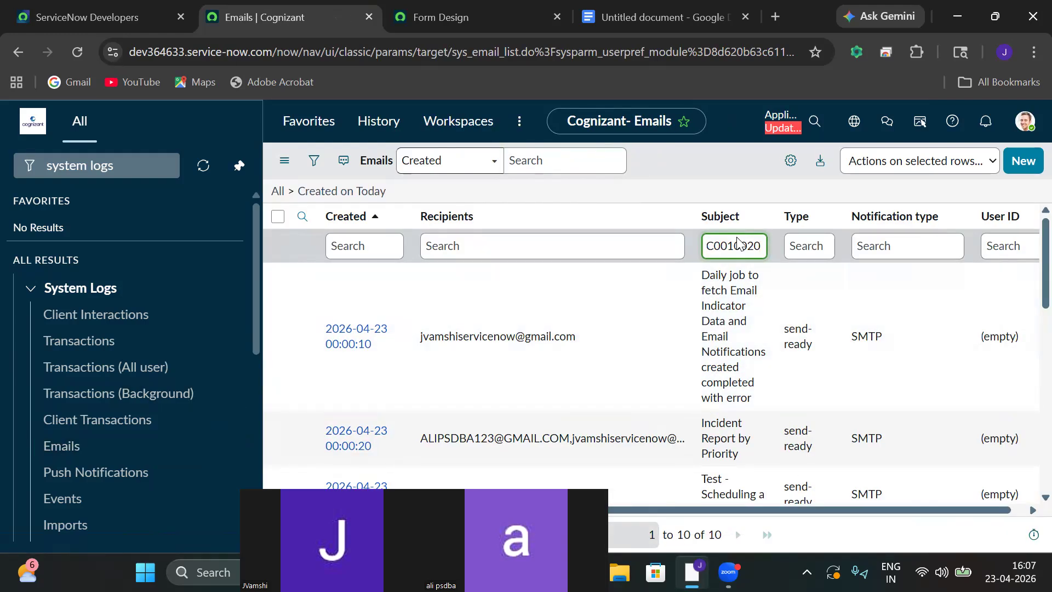
{"action": "key", "text": "Return"}
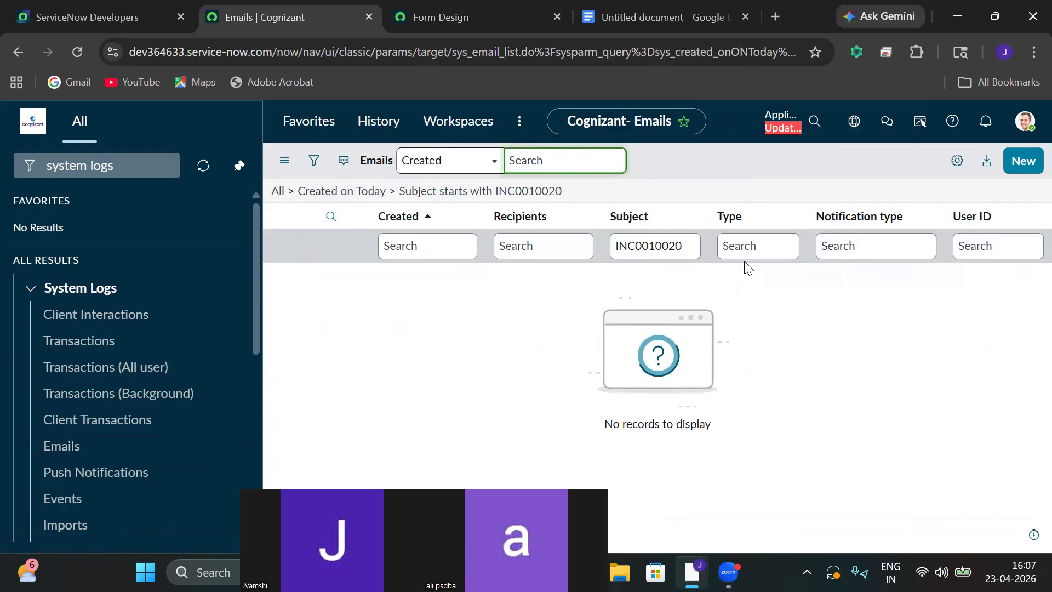
{"action": "left_click_drag", "start_coordinate": [688, 248], "coordinate": [617, 243]}
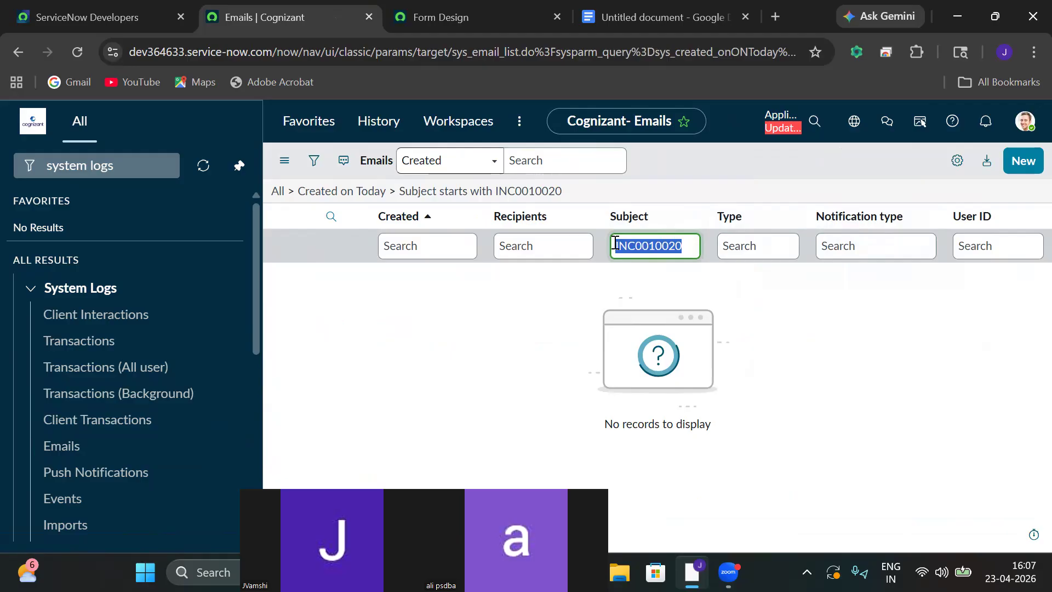
{"action": "left_click", "coordinate": [615, 244]}
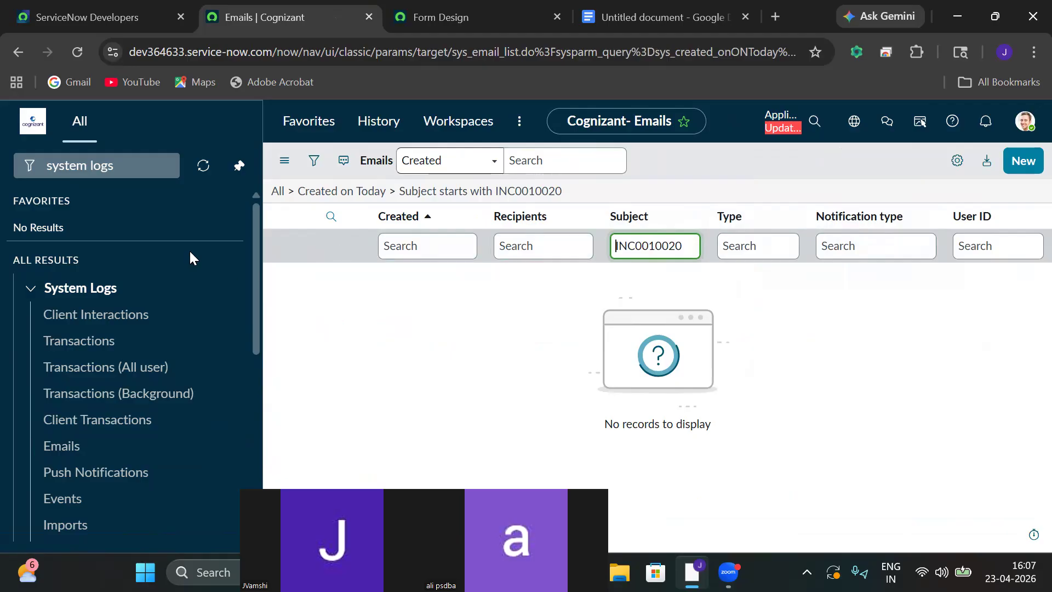
Filter the navigator for 'incide' and start a new incident record.
{"action": "left_click", "coordinate": [132, 166]}
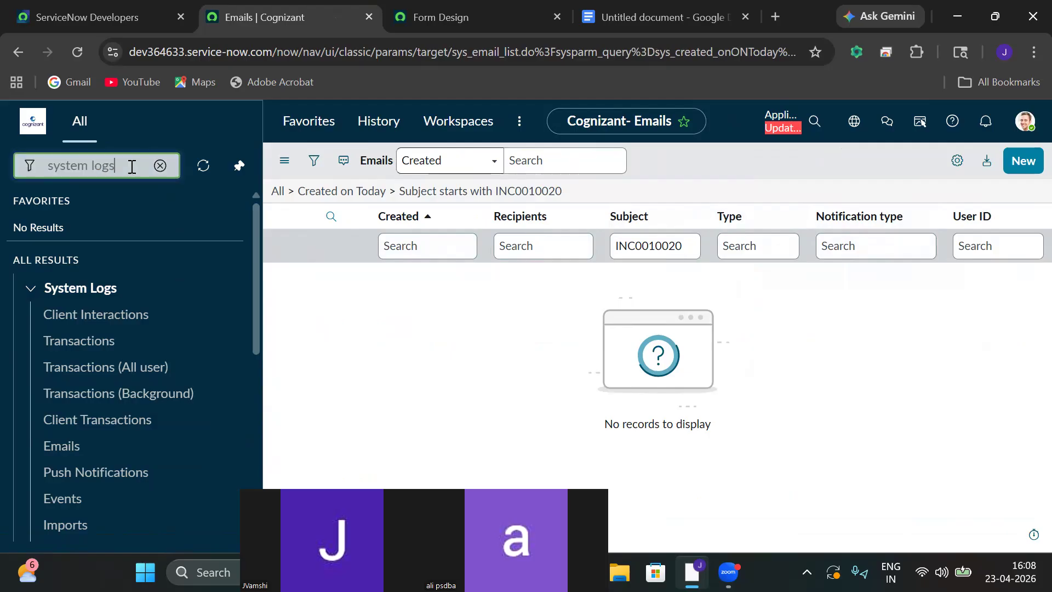
{"action": "key", "text": "ctrl+a"}
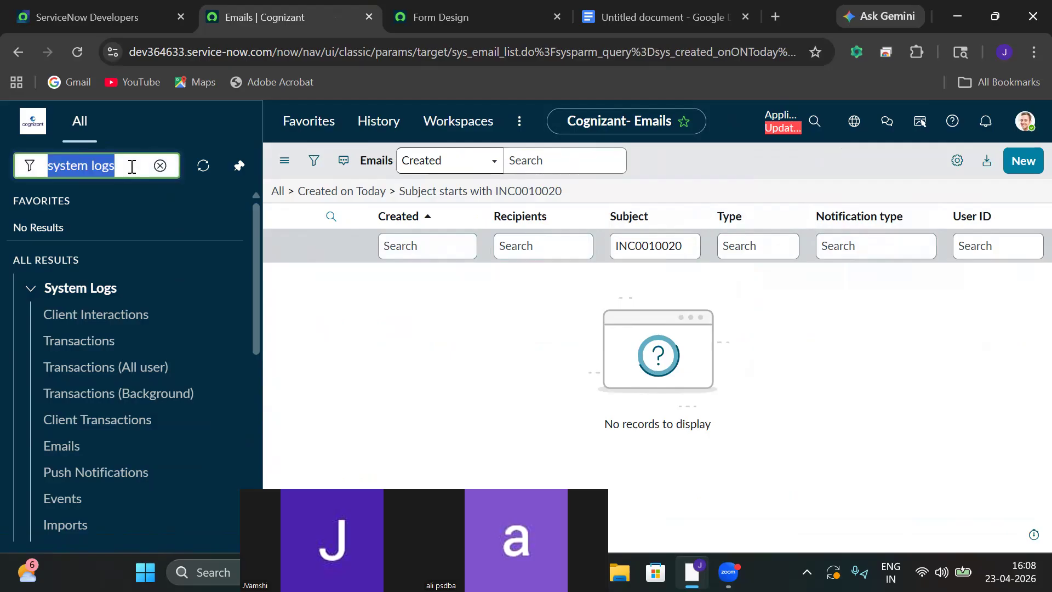
{"action": "key", "text": "BackSpace"}
{"action": "type", "text": "incid"}
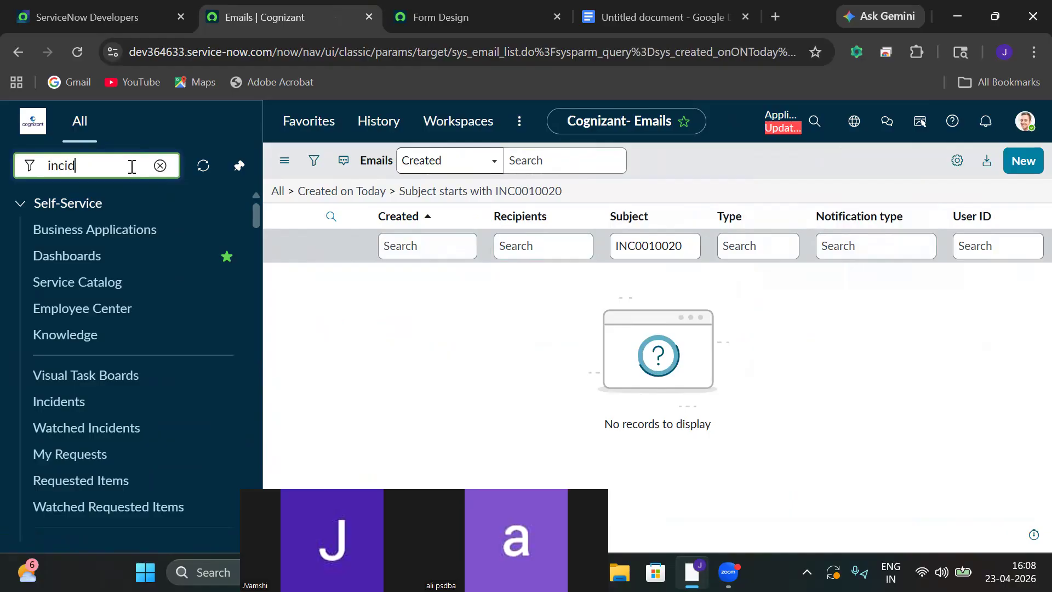
{"action": "type", "text": "e"}
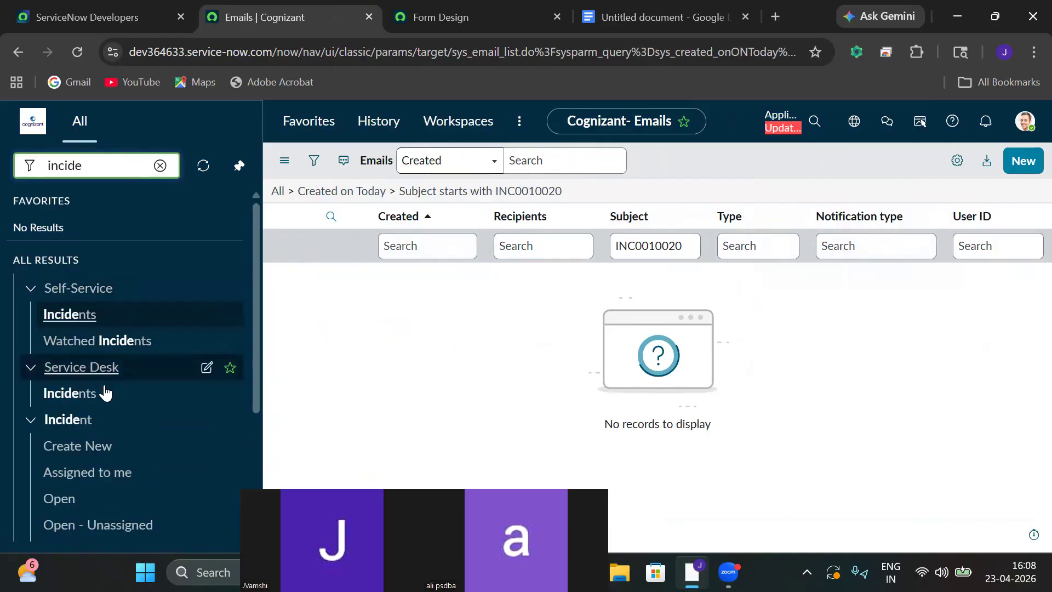
{"action": "left_click", "coordinate": [80, 446]}
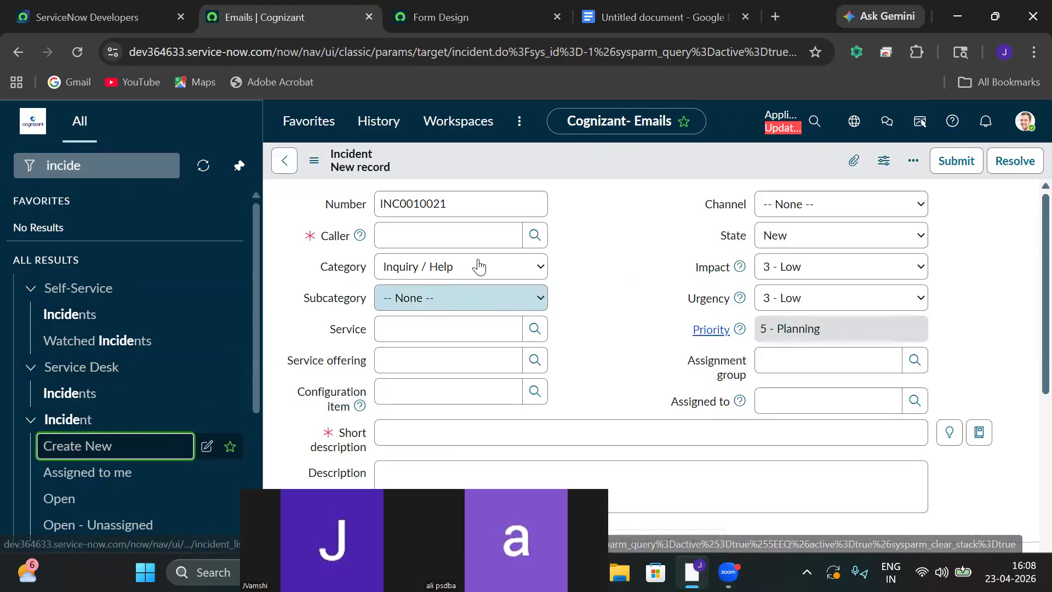
Select number INC0010021, pick a caller, and set category Hardware with subcategory Memory.
{"action": "double_click", "coordinate": [485, 203]}
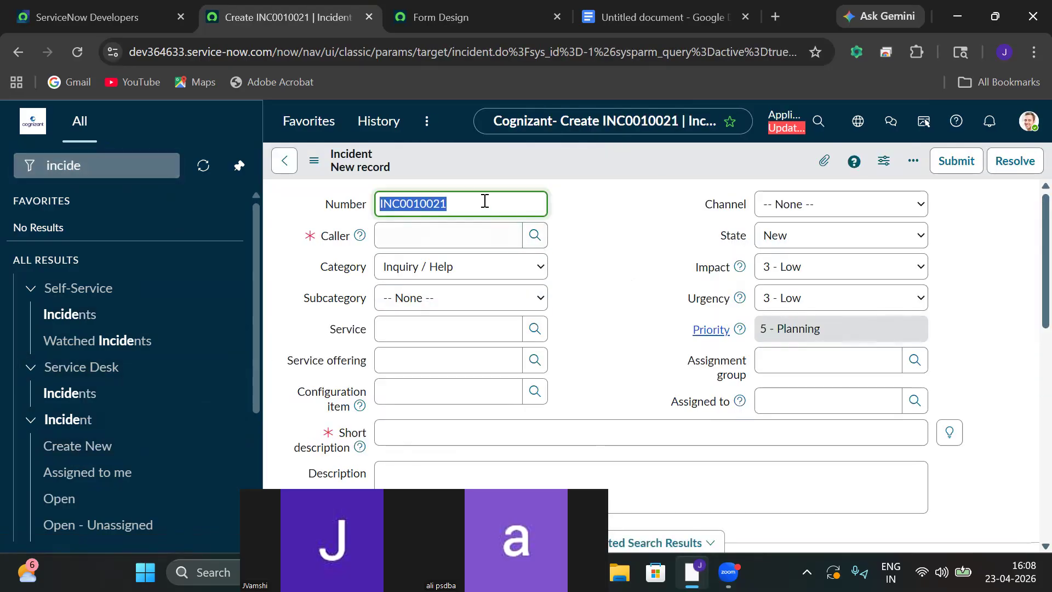
{"action": "left_click", "coordinate": [535, 236]}
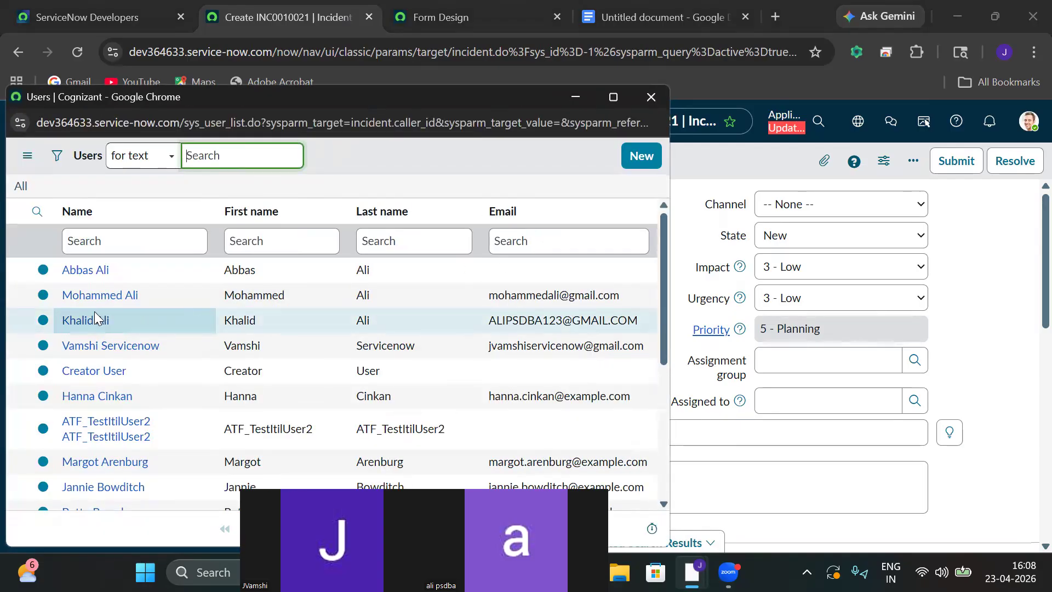
{"action": "left_click", "coordinate": [75, 322]}
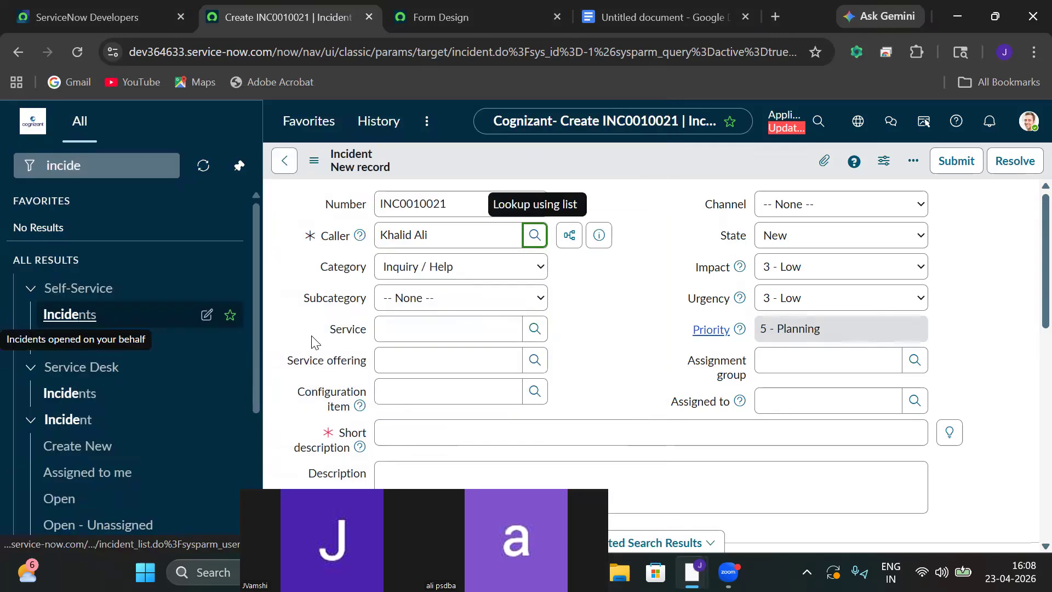
{"action": "left_click", "coordinate": [436, 272]}
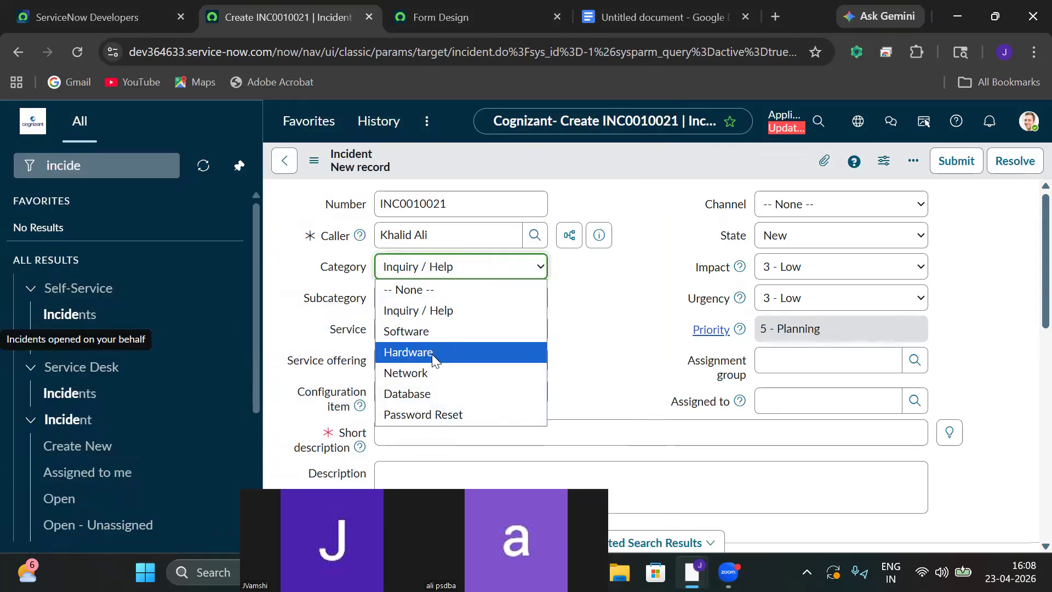
{"action": "left_click", "coordinate": [433, 355]}
{"action": "left_click", "coordinate": [396, 303]}
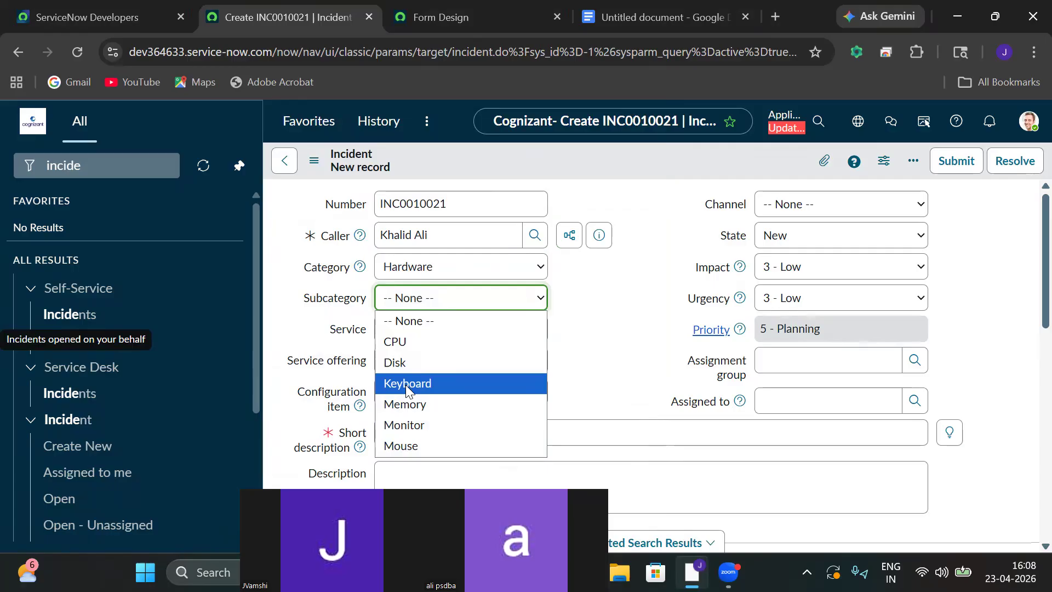
{"action": "left_click", "coordinate": [416, 401]}
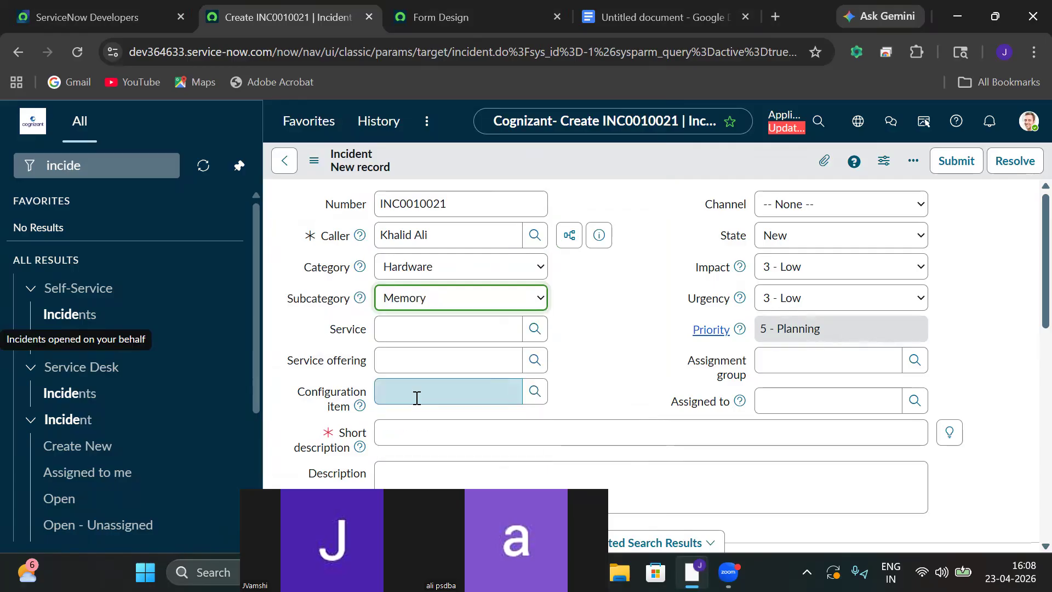
Enter short description 'My system has facing memory issues kindly do it asap' and select it.
{"action": "left_click", "coordinate": [532, 425]}
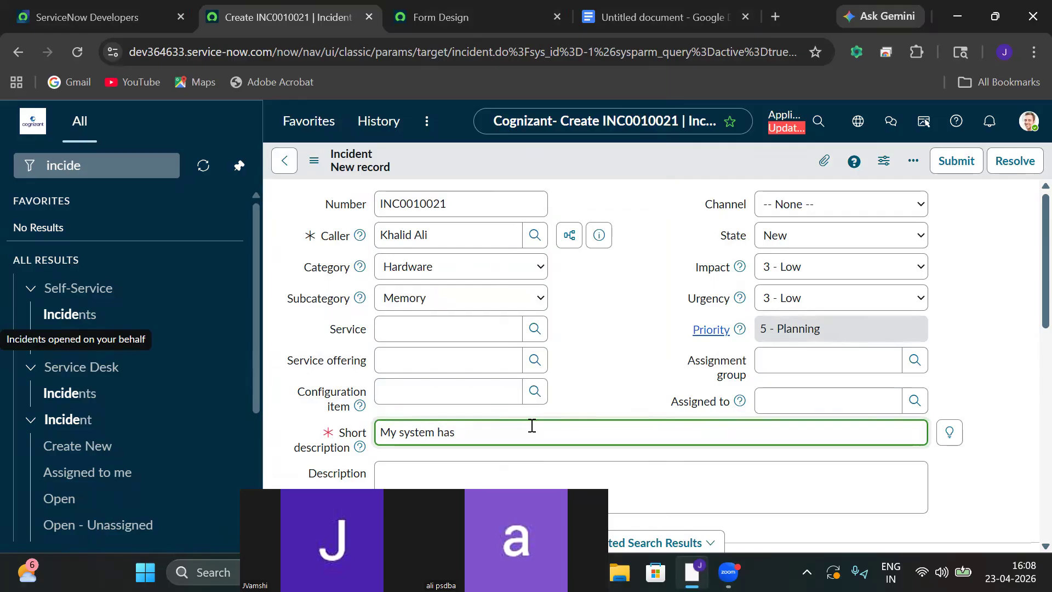
{"action": "type", "text": "My system has facing memory issues kindly do it asap"}
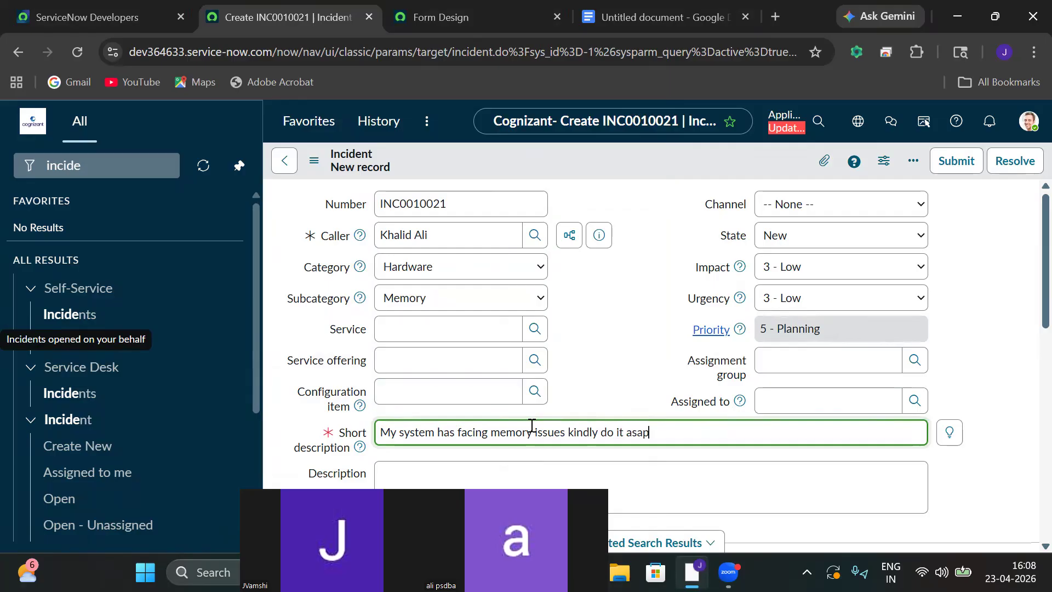
{"action": "key", "text": "ctrl+a"}
{"action": "key", "text": "ctrl+c"}
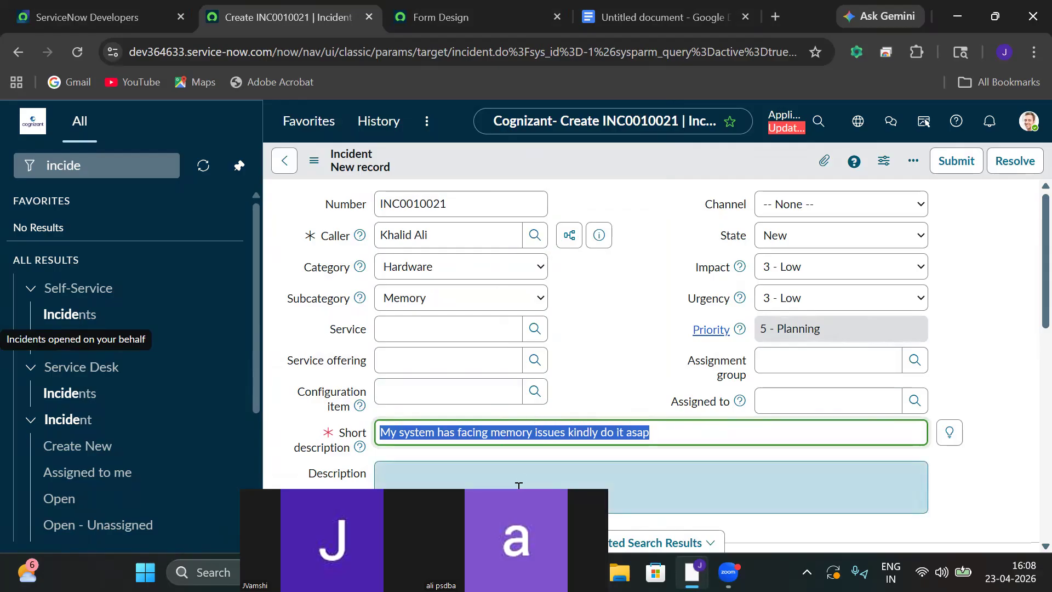
Paste the short description into Description and assign the incident to Change Manager.
{"action": "left_click", "coordinate": [519, 485]}
{"action": "key", "text": "ctrl+v"}
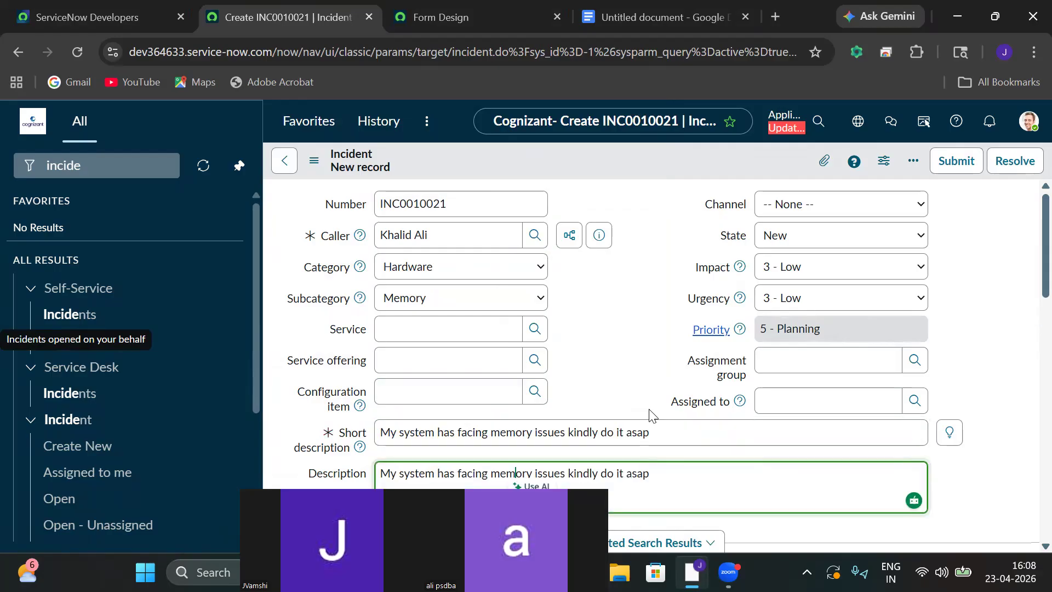
{"action": "left_click", "coordinate": [915, 400]}
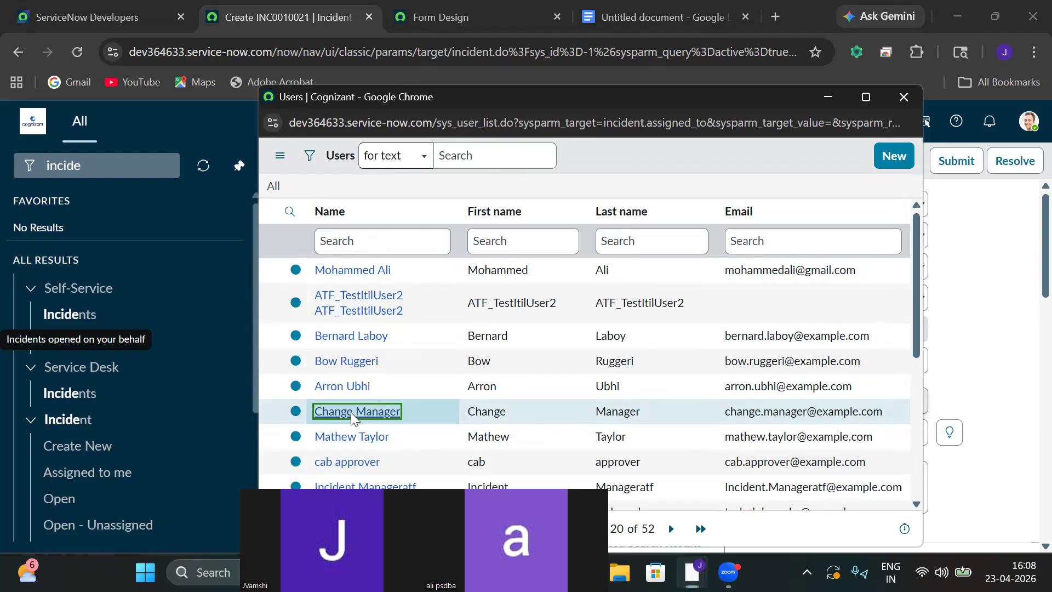
{"action": "left_click", "coordinate": [354, 412]}
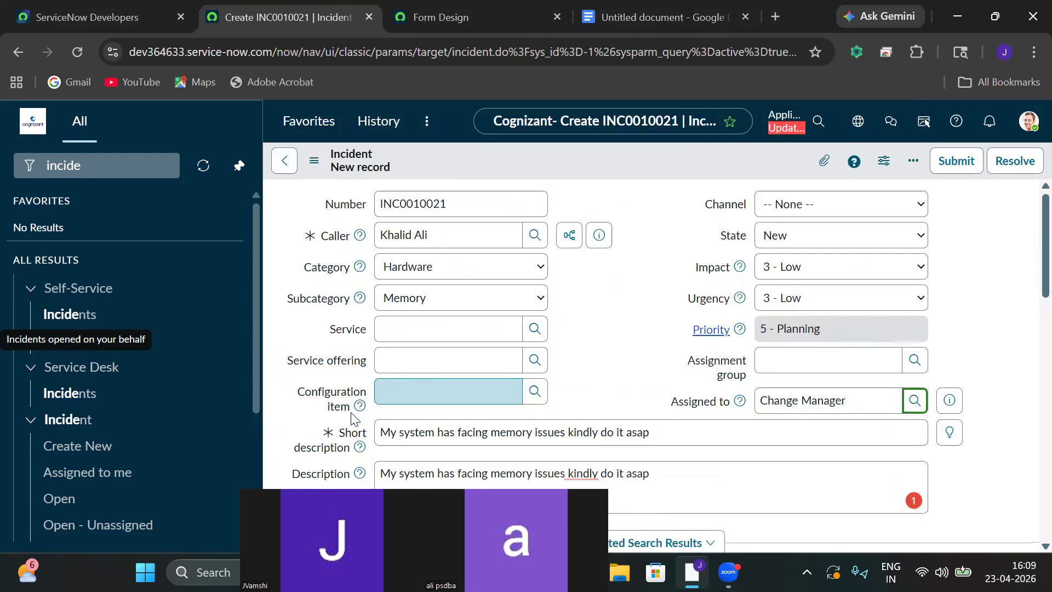
Select the number INC0010021 and save the incident from the form menu.
{"action": "left_click", "coordinate": [314, 161]}
{"action": "left_click_drag", "start_coordinate": [542, 201], "coordinate": [374, 210]}
{"action": "key", "text": "ctrl+c"}
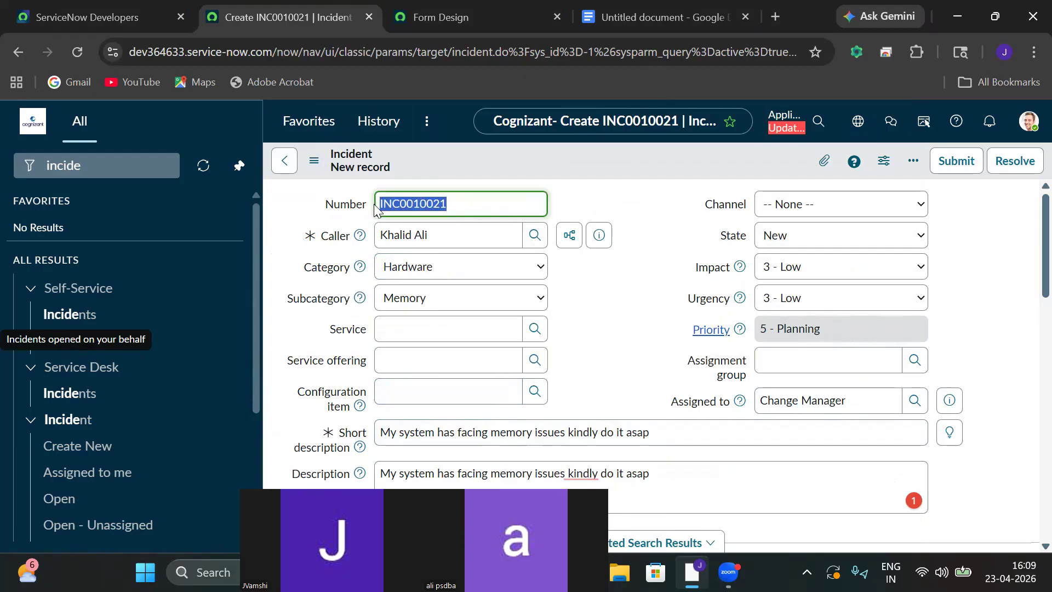
{"action": "left_click", "coordinate": [314, 161]}
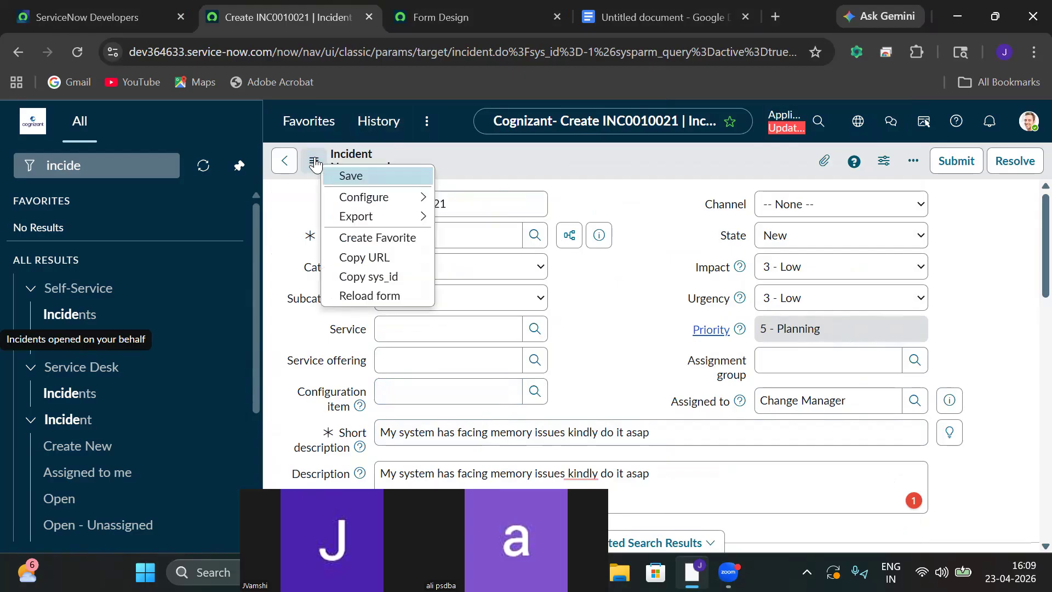
{"action": "left_click", "coordinate": [359, 175]}
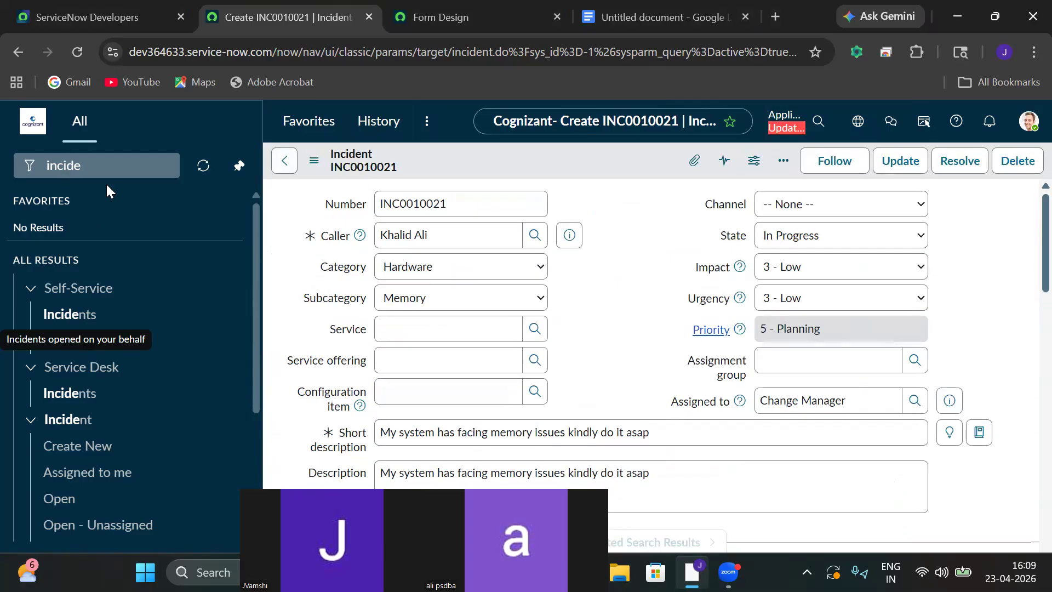
Filter the navigator for 'system logs'.
{"action": "left_click", "coordinate": [111, 170]}
{"action": "double_click", "coordinate": [112, 170]}
{"action": "type", "text": "syste"}
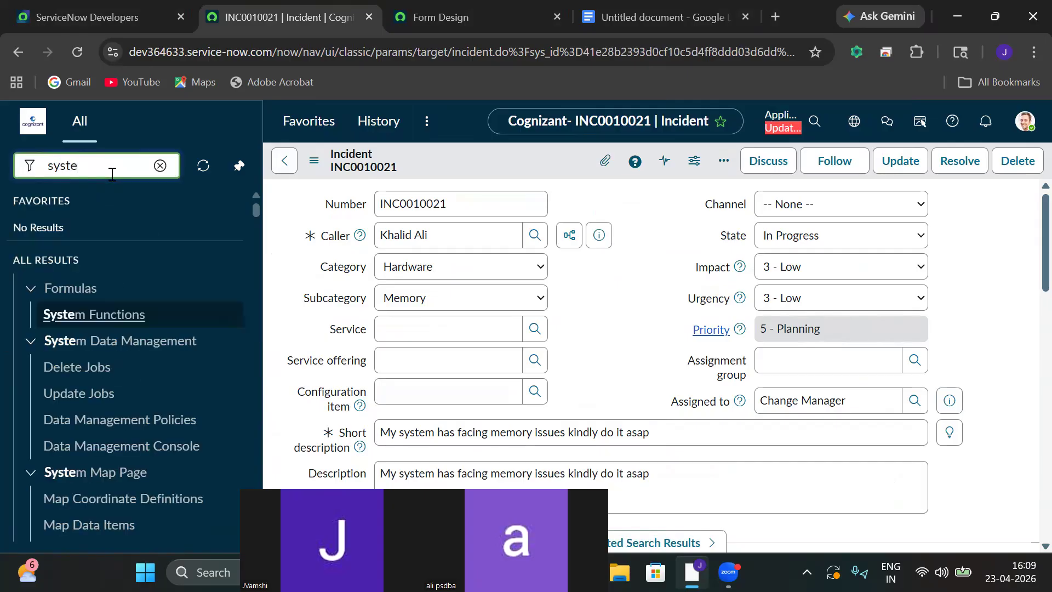
{"action": "type", "text": "m logs"}
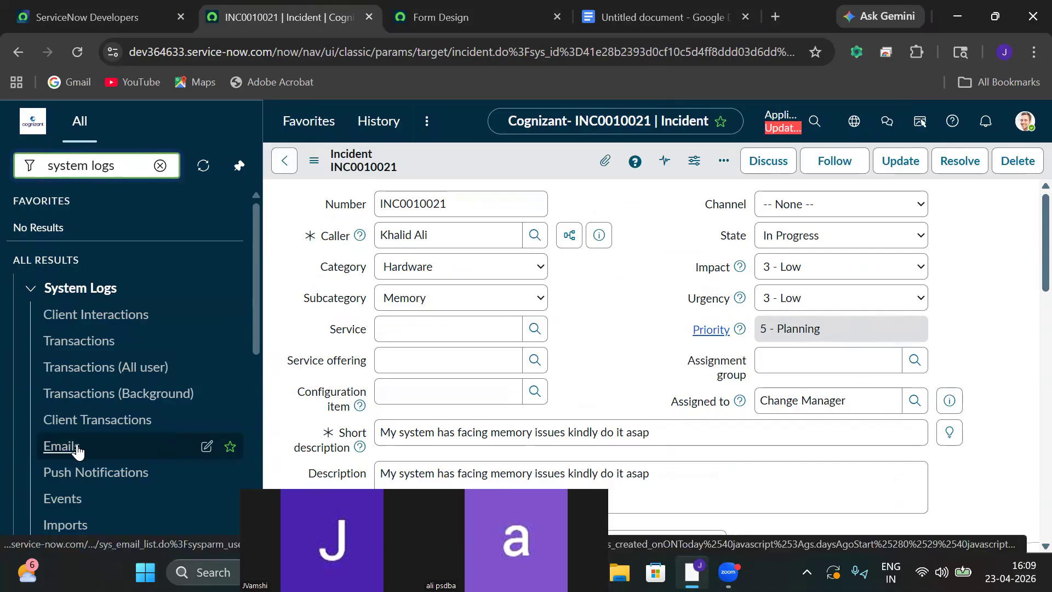
Open the Emails log and filter subjects starting with INC0010021, finding no records.
{"action": "left_click", "coordinate": [77, 447]}
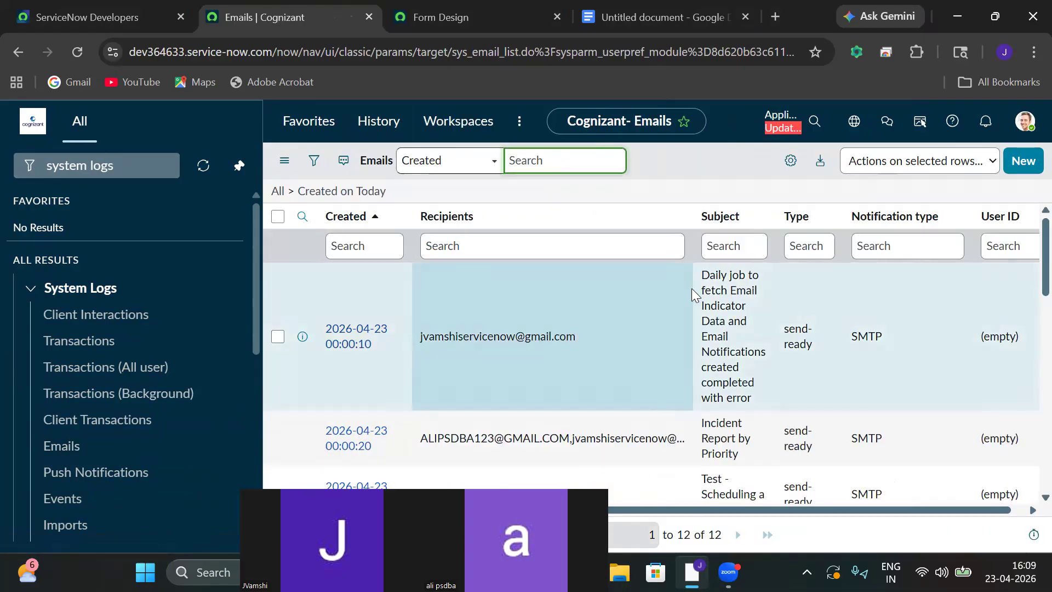
{"action": "left_click", "coordinate": [733, 251]}
{"action": "key", "text": "ctrl+v"}
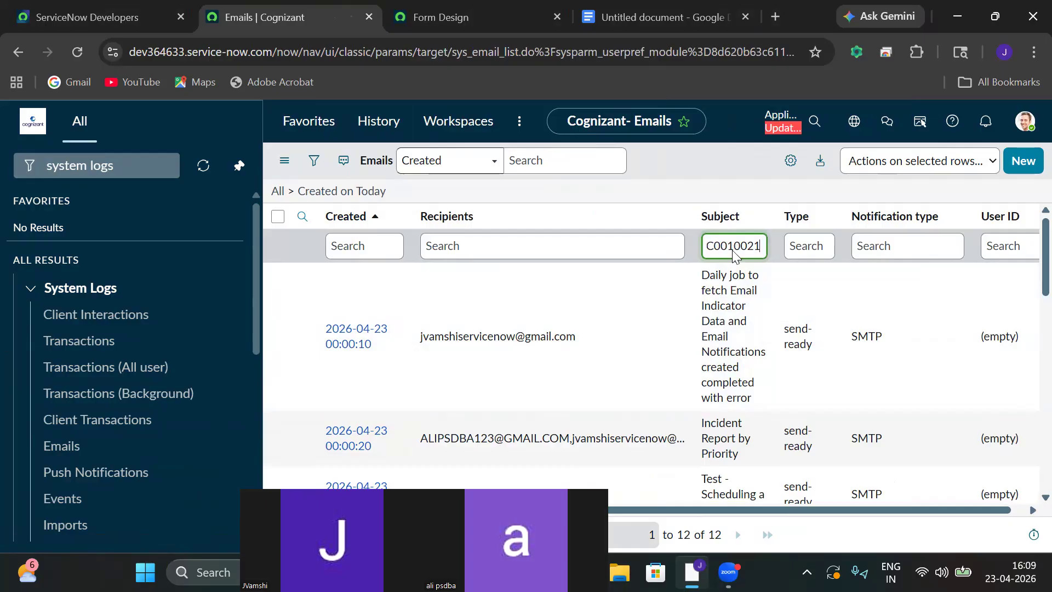
{"action": "key", "text": "Return"}
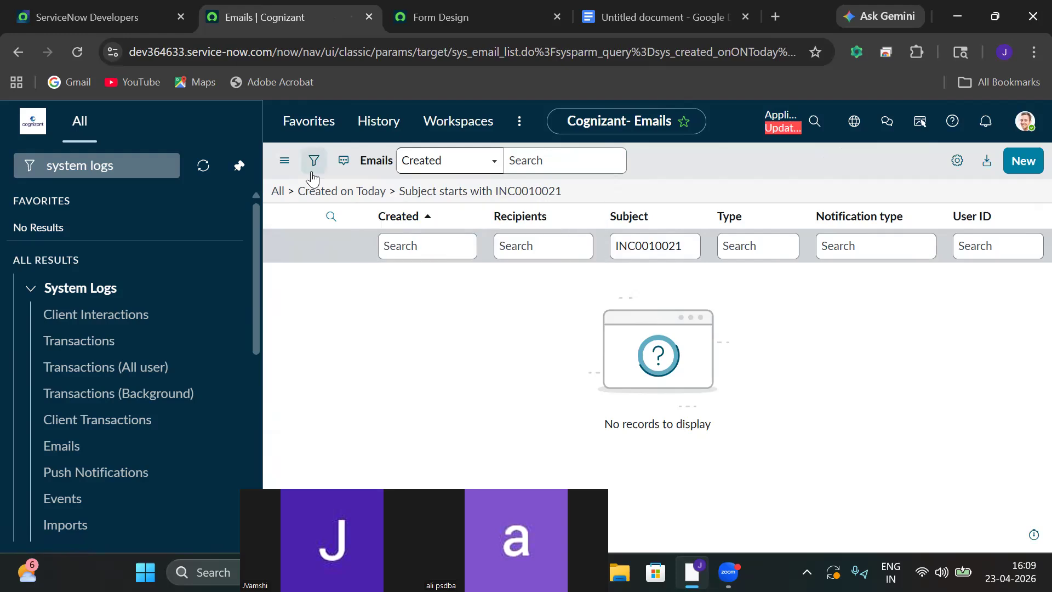
Refresh the email list and clear all filters to show all 367 emails.
{"action": "left_click", "coordinate": [284, 160]}
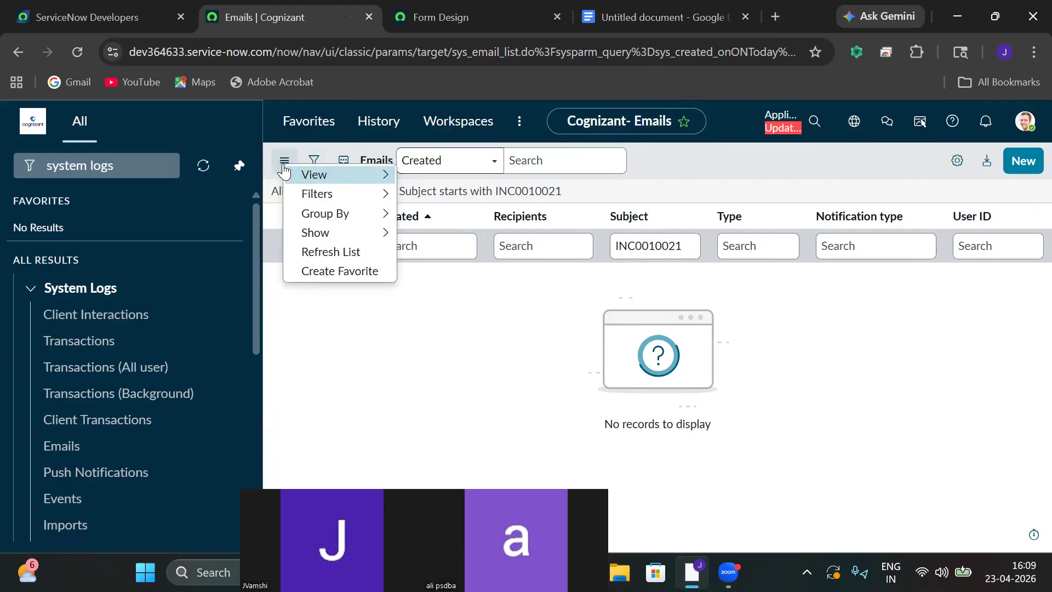
{"action": "left_click", "coordinate": [328, 251]}
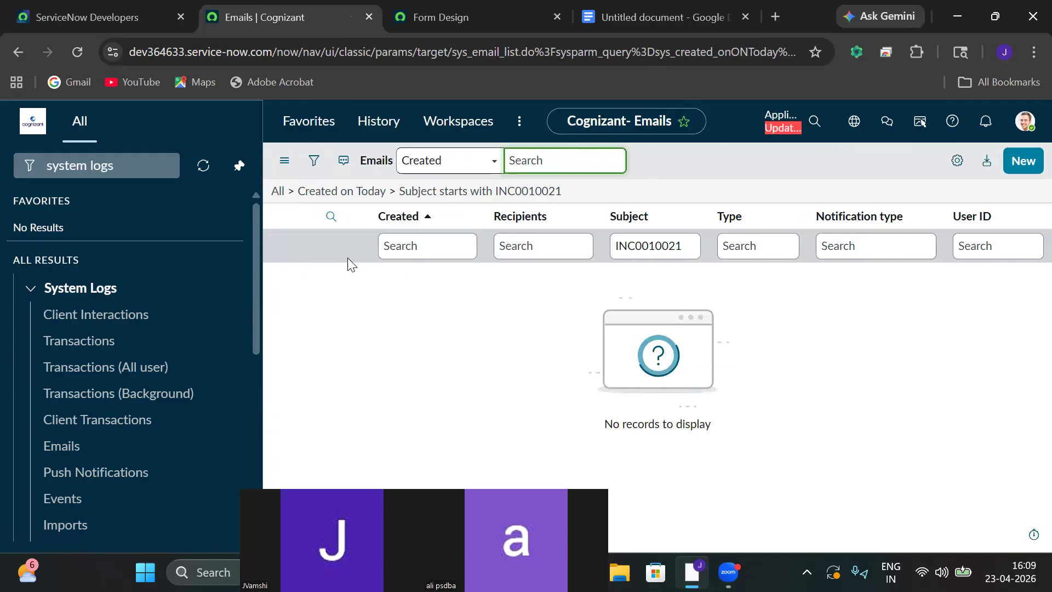
{"action": "left_click", "coordinate": [278, 192]}
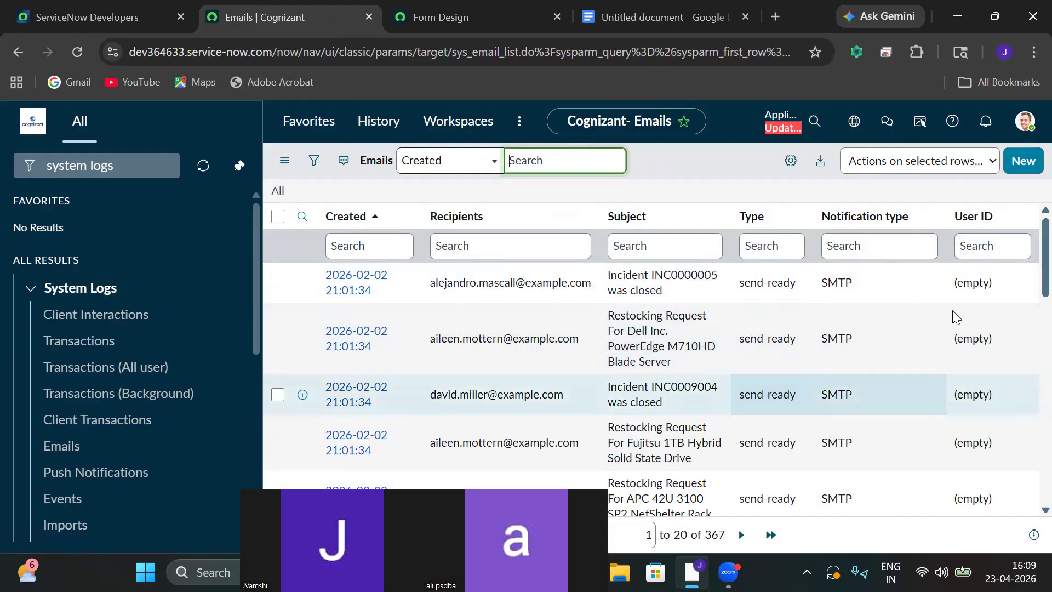
Sort the Emails log by User ID from z to a.
{"action": "left_click", "coordinate": [1023, 219]}
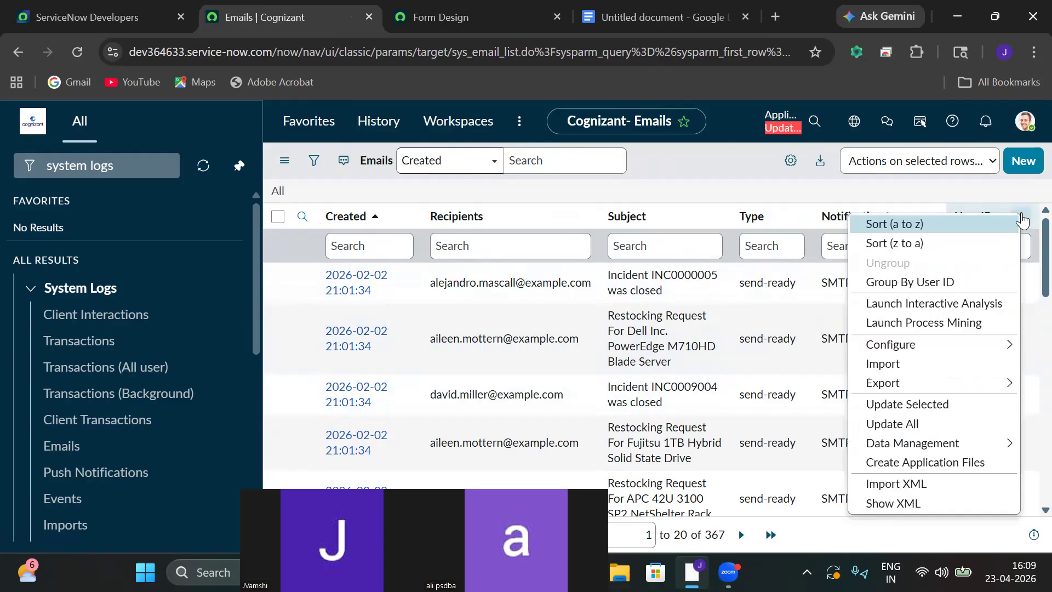
{"action": "left_click", "coordinate": [931, 242]}
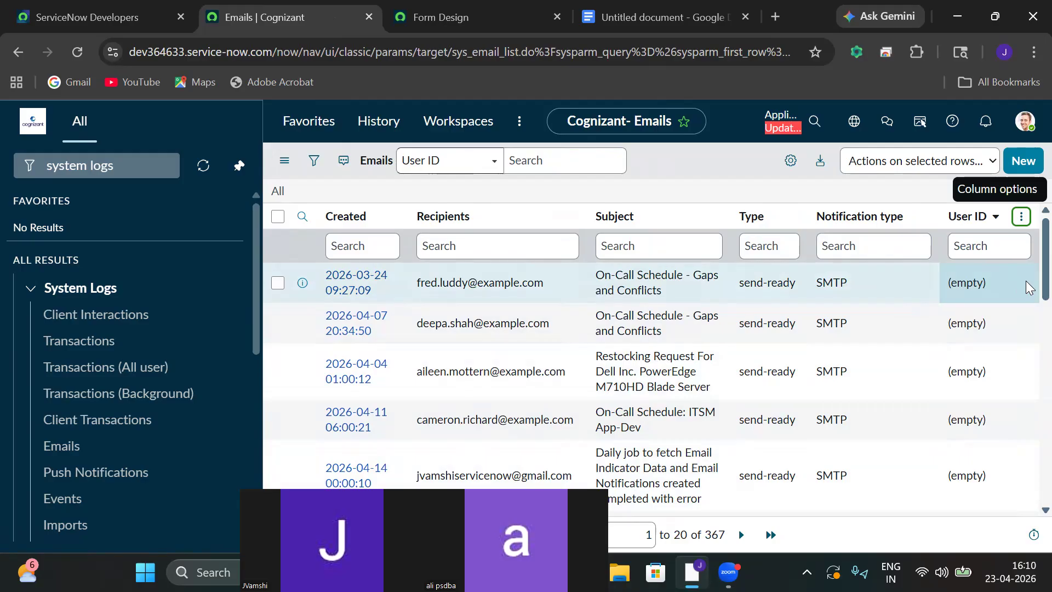
{"action": "scroll", "coordinate": [1029, 290], "scroll_direction": "down", "scroll_amount": 3}
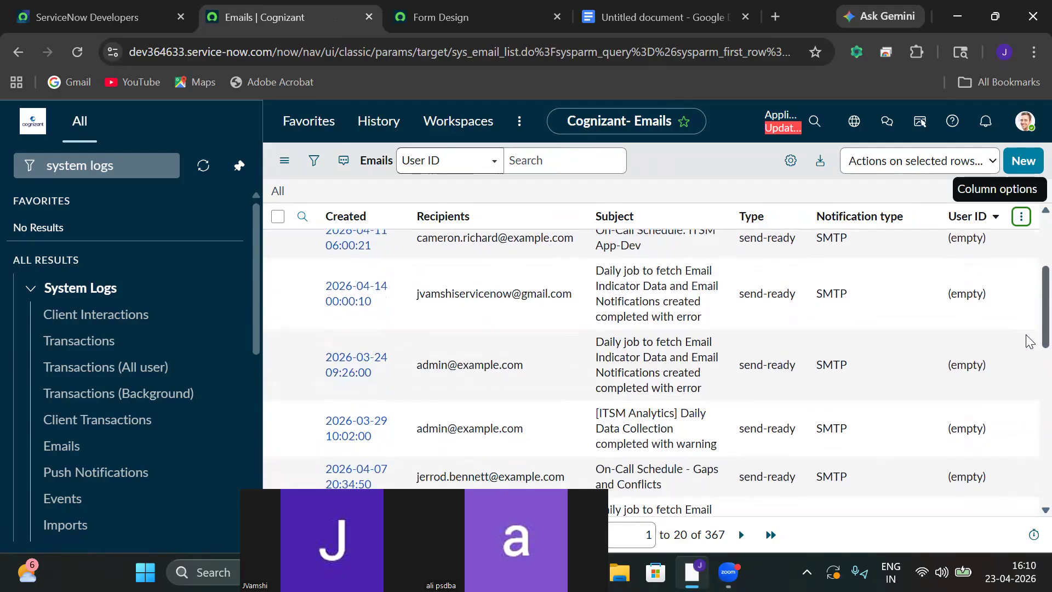
{"action": "scroll", "coordinate": [1029, 341], "scroll_direction": "down", "scroll_amount": 1}
{"action": "scroll", "coordinate": [1028, 350], "scroll_direction": "down", "scroll_amount": 2}
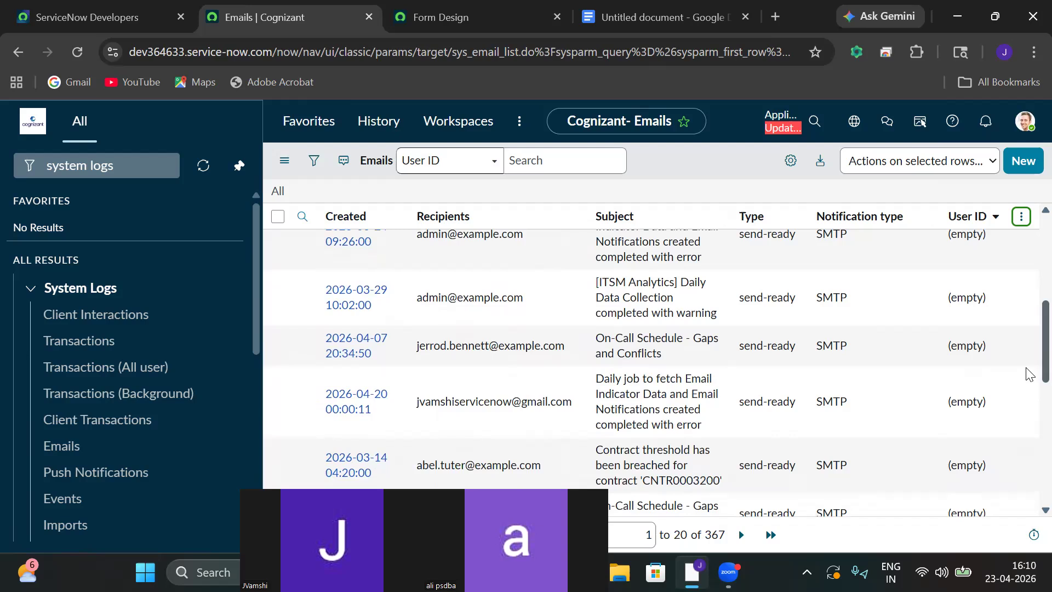
{"action": "scroll", "coordinate": [1029, 374], "scroll_direction": "up", "scroll_amount": 6}
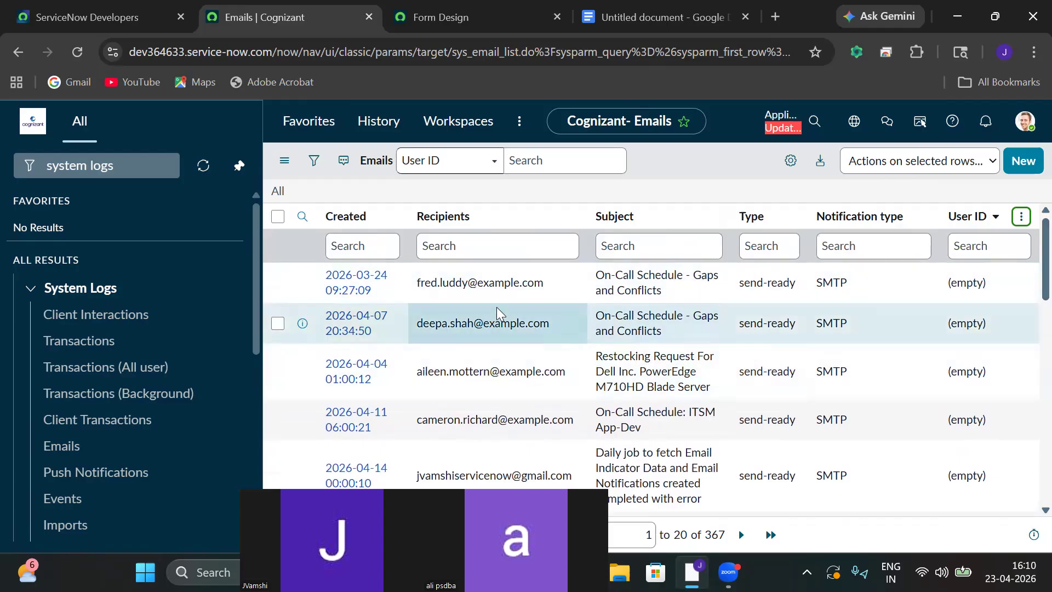
Filter subjects starting with INC0010021, then clear the navigator filter.
{"action": "left_click", "coordinate": [658, 247]}
{"action": "left_click", "coordinate": [646, 243]}
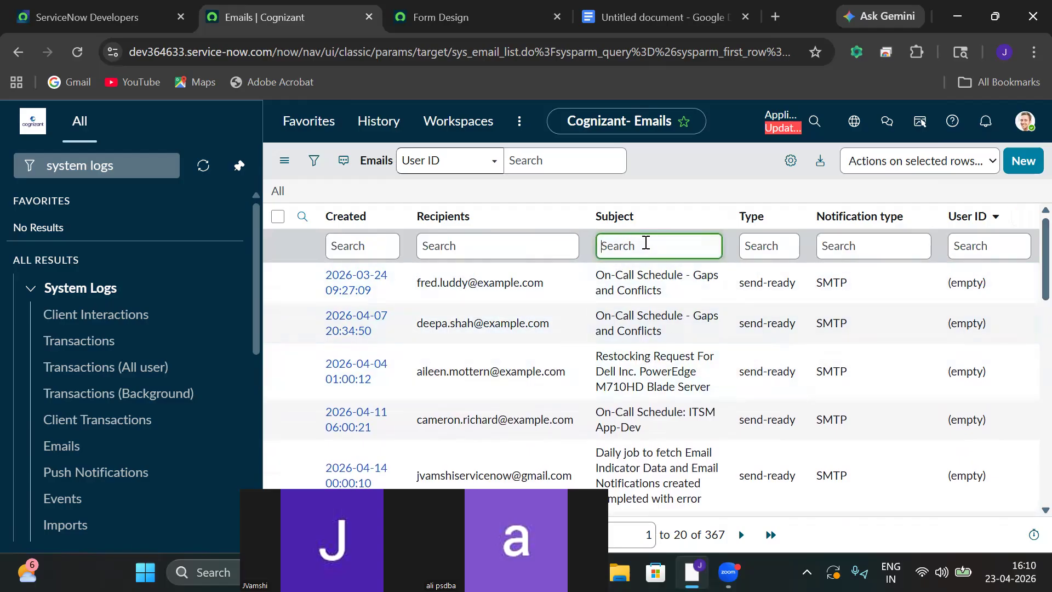
{"action": "type", "text": "INC0010021"}
{"action": "key", "text": "Return"}
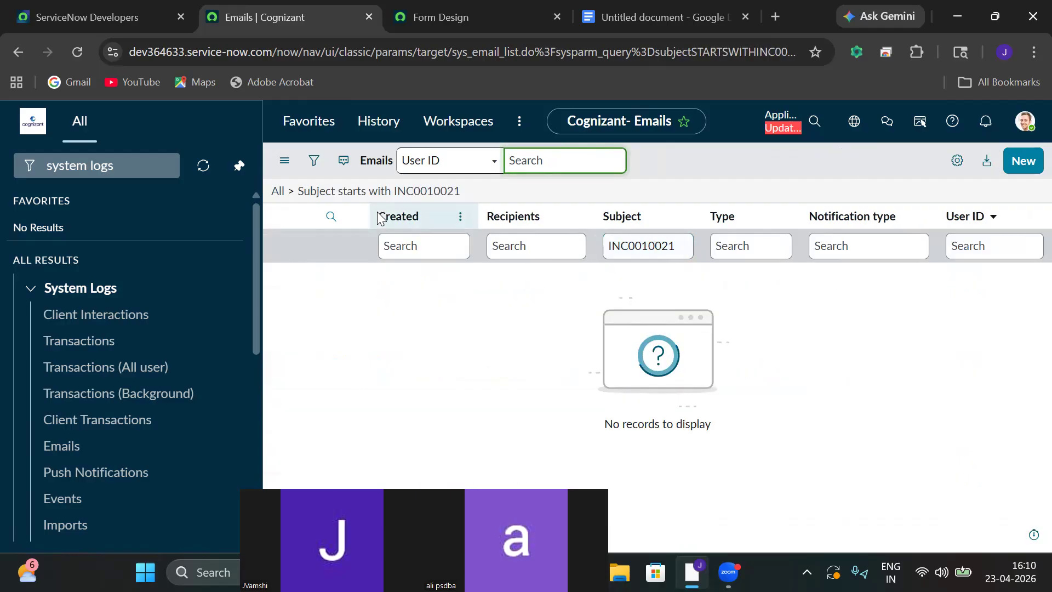
{"action": "left_click", "coordinate": [156, 165]}
{"action": "left_click", "coordinate": [158, 166]}
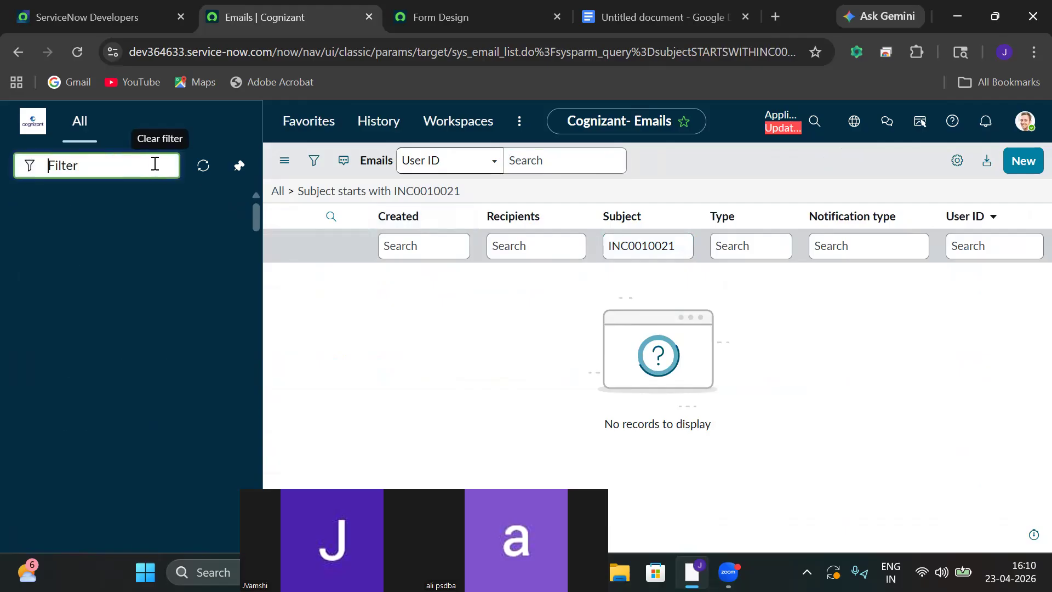
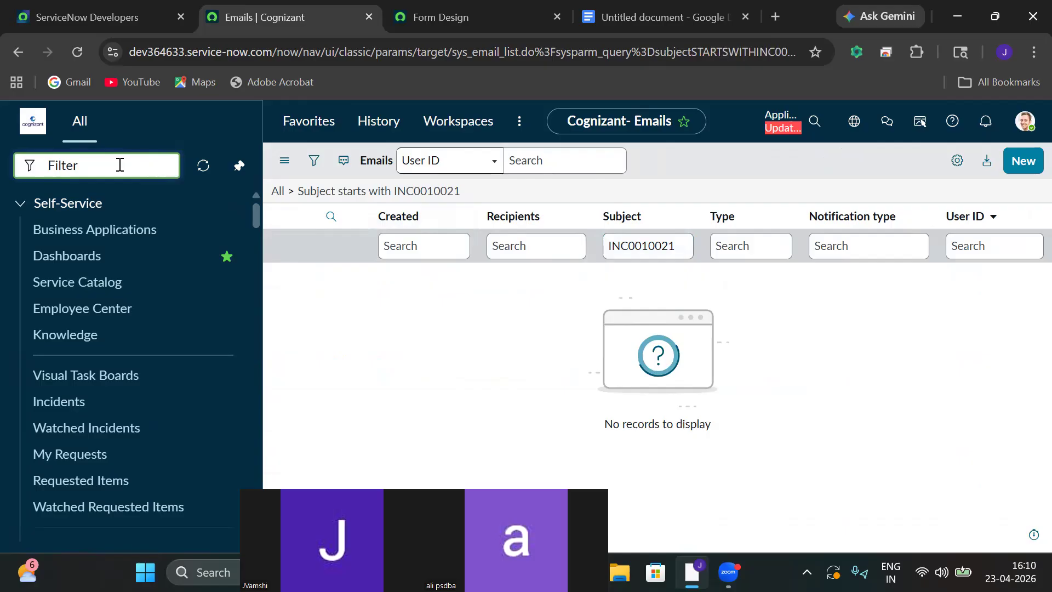
Filter the navigator for 'incident' and open the full list of all incidents.
{"action": "type", "text": "incident"}
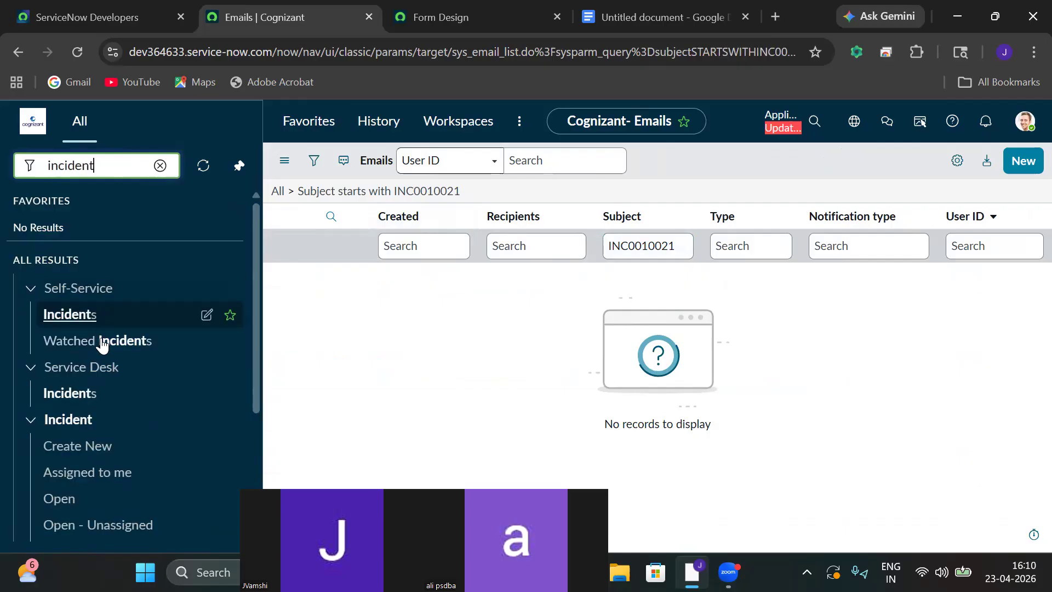
{"action": "left_click_drag", "start_coordinate": [256, 309], "coordinate": [243, 438]}
{"action": "left_click", "coordinate": [38, 387]}
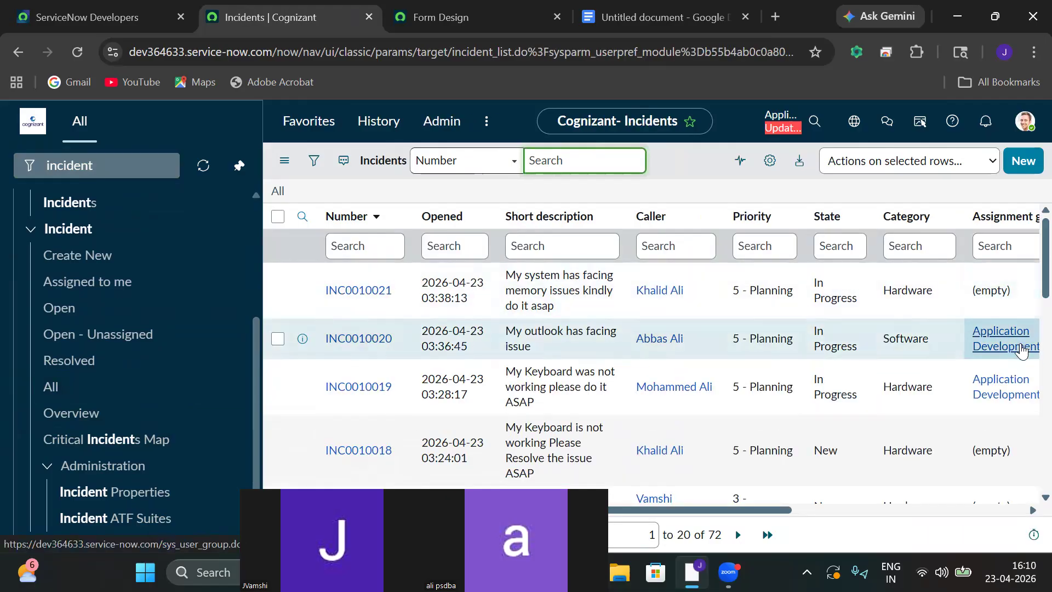
{"action": "left_click_drag", "start_coordinate": [741, 503], "coordinate": [1029, 324]}
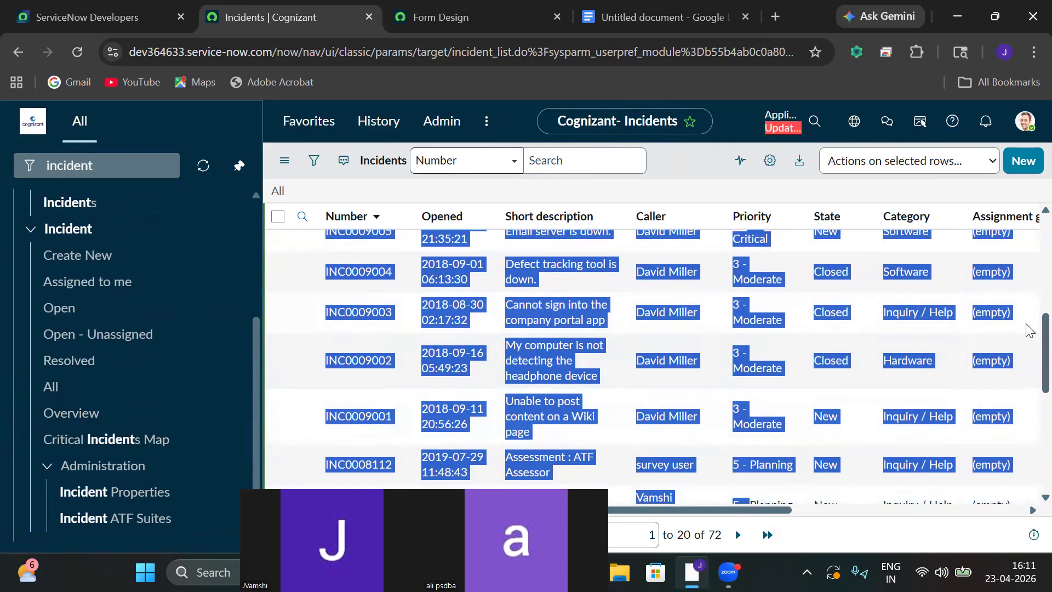
{"action": "scroll", "coordinate": [1029, 324], "scroll_direction": "up", "scroll_amount": 7}
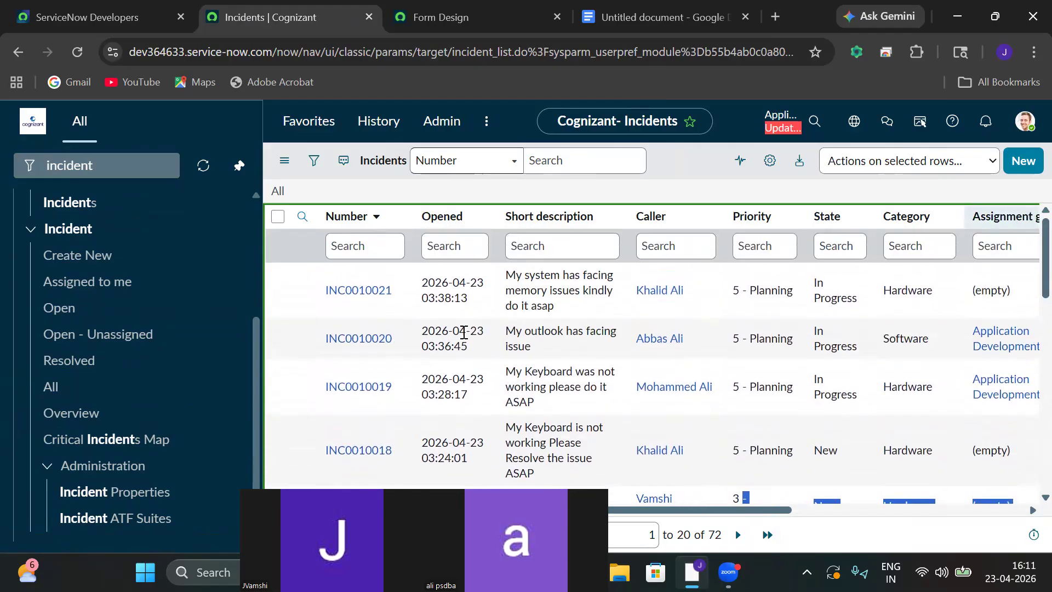
Open incident INC0010020, the in-progress Outlook issue, and review its details.
{"action": "left_click", "coordinate": [368, 339]}
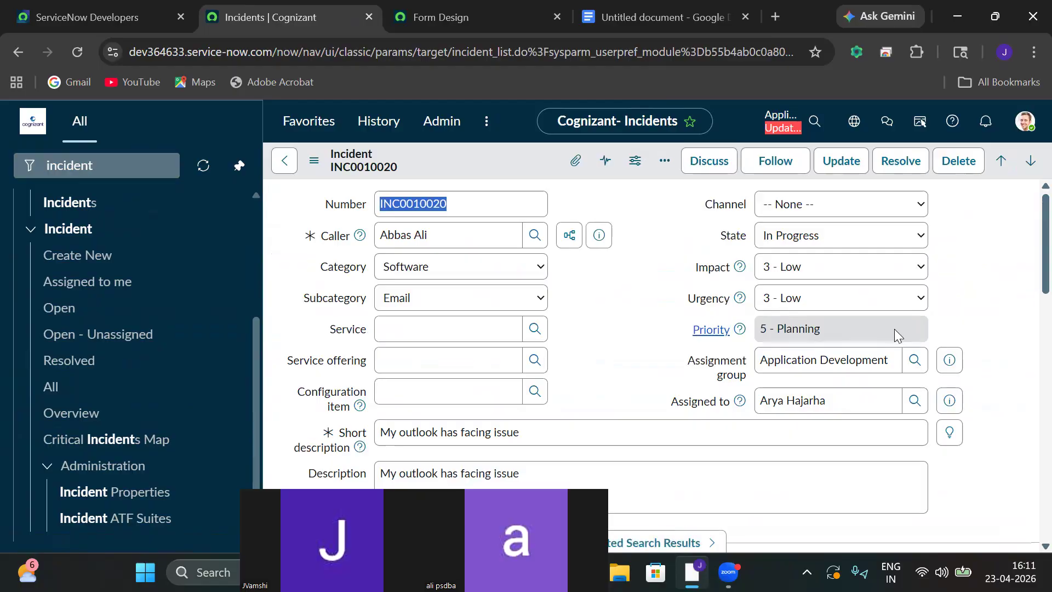
{"action": "scroll", "coordinate": [1029, 277], "scroll_direction": "down", "scroll_amount": 14}
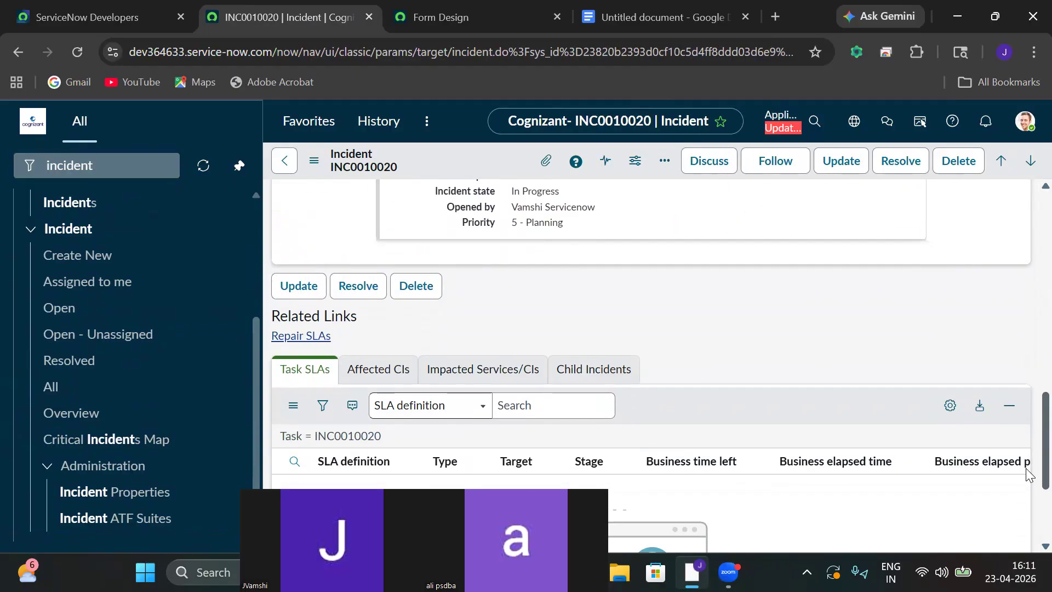
{"action": "scroll", "coordinate": [1030, 474], "scroll_direction": "up", "scroll_amount": 15}
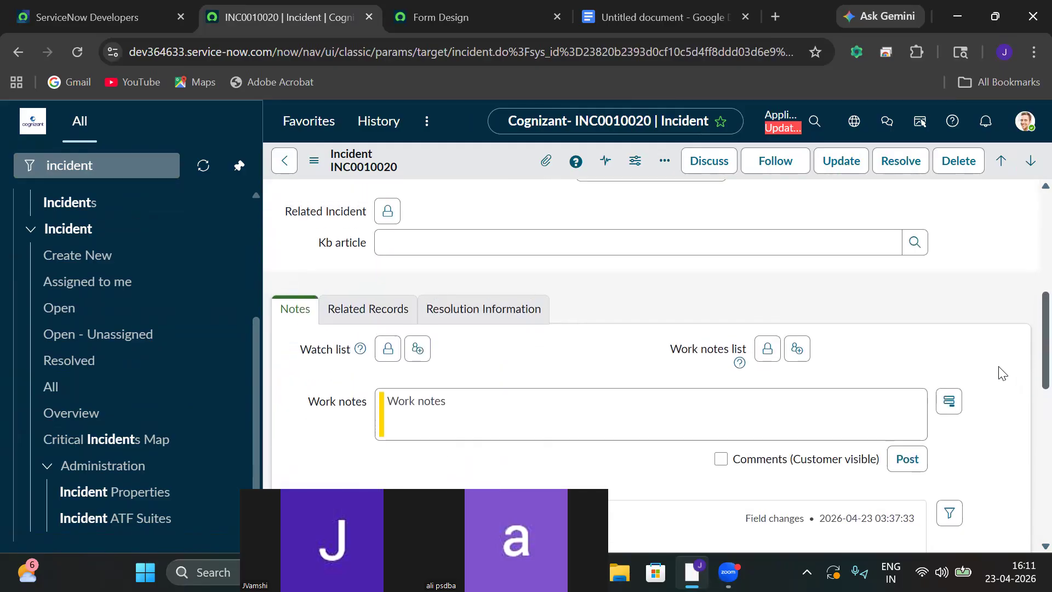
{"action": "left_click", "coordinate": [633, 309]}
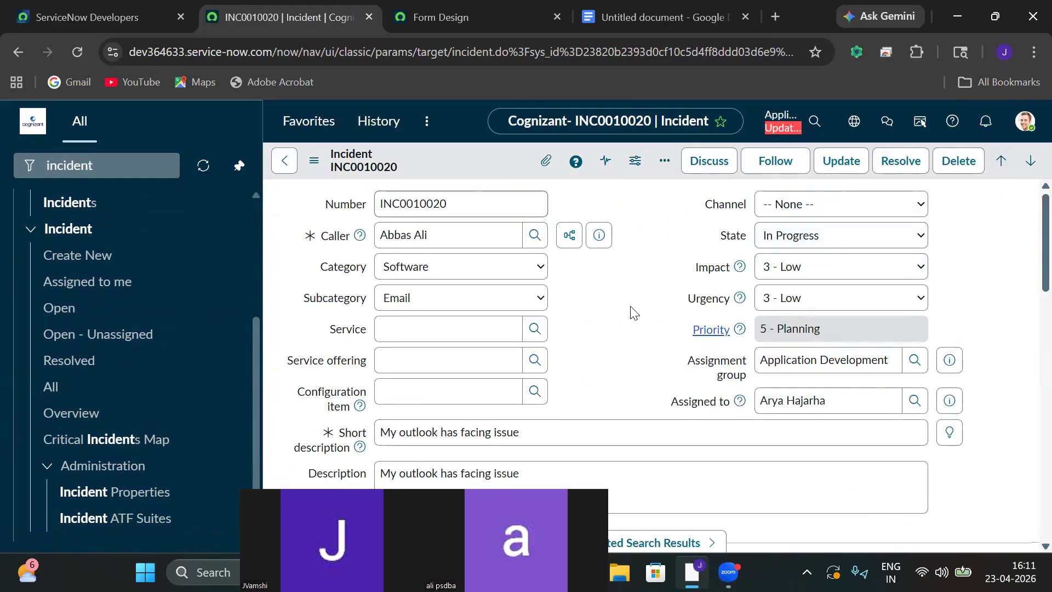
{"action": "left_click", "coordinate": [111, 177]}
Search the navigator for 'zeno' and open the Zeno Finace Management application menu's Modules list.
{"action": "key", "text": "ctrl+a"}
{"action": "key", "text": "BackSpace"}
{"action": "type", "text": "zeno"}
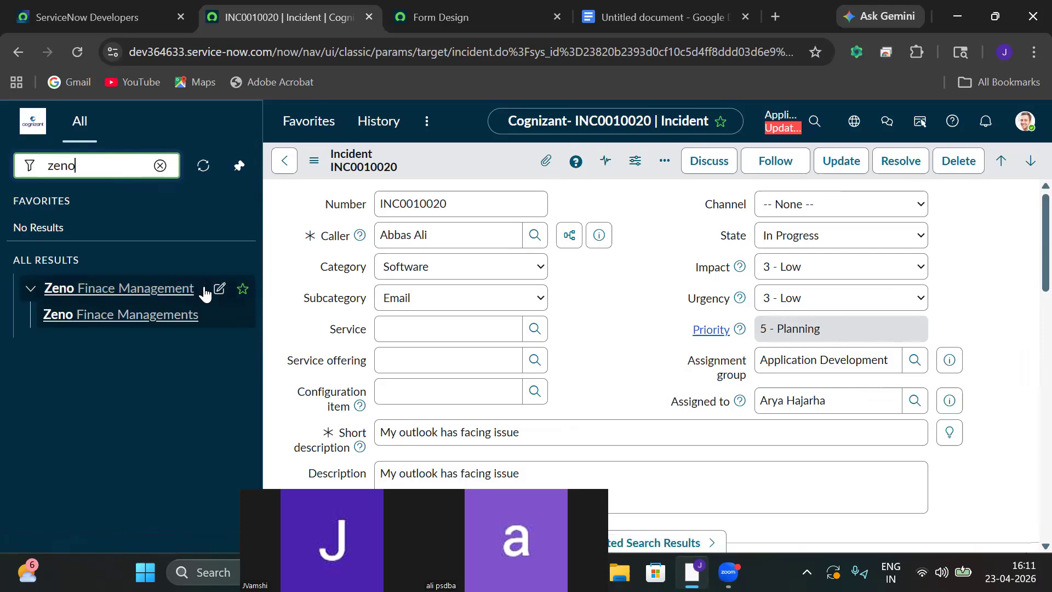
{"action": "left_click", "coordinate": [218, 289]}
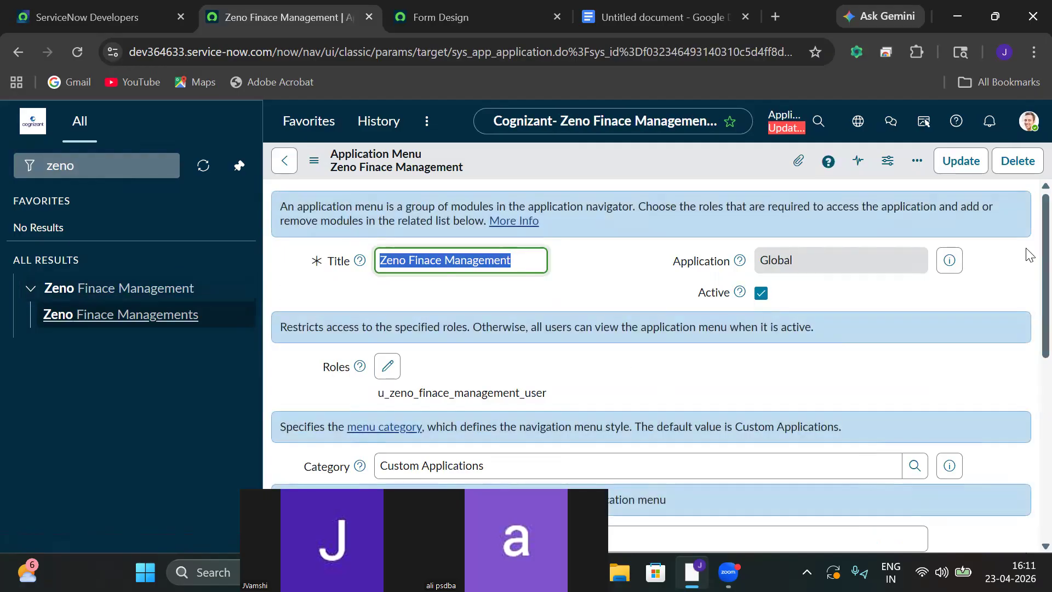
{"action": "scroll", "coordinate": [1028, 254], "scroll_direction": "down", "scroll_amount": 6}
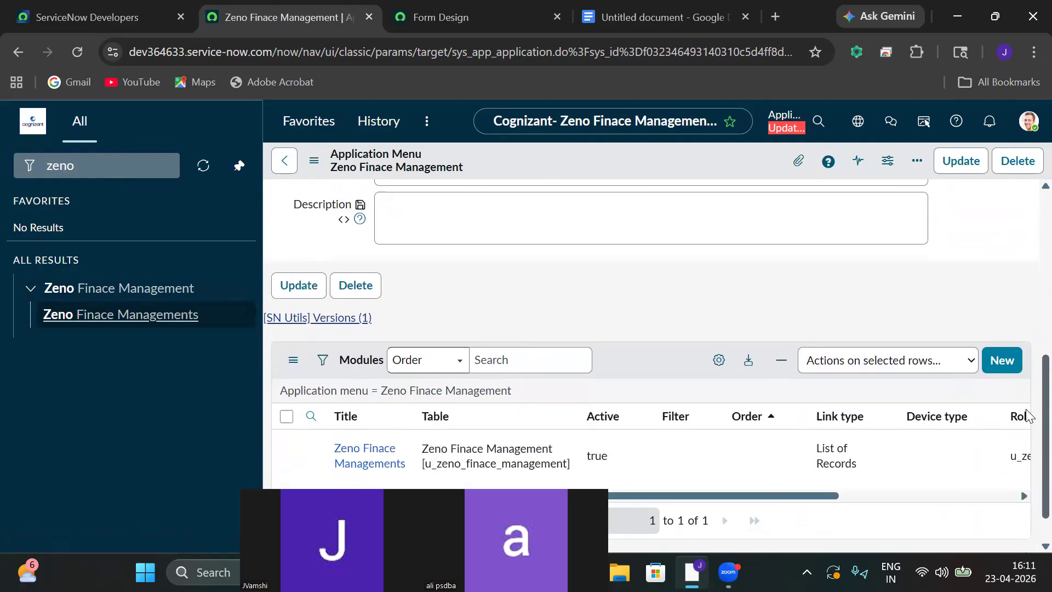
Start a new module titled 'Create New' with order 100.
{"action": "left_click", "coordinate": [999, 367]}
{"action": "left_click", "coordinate": [488, 204]}
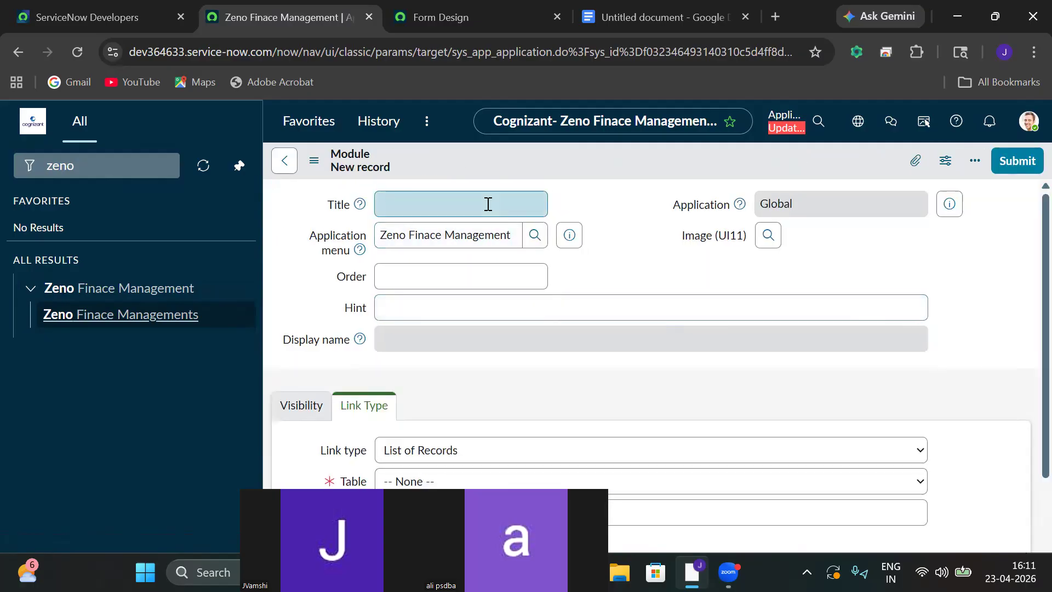
{"action": "type", "text": "Create New"}
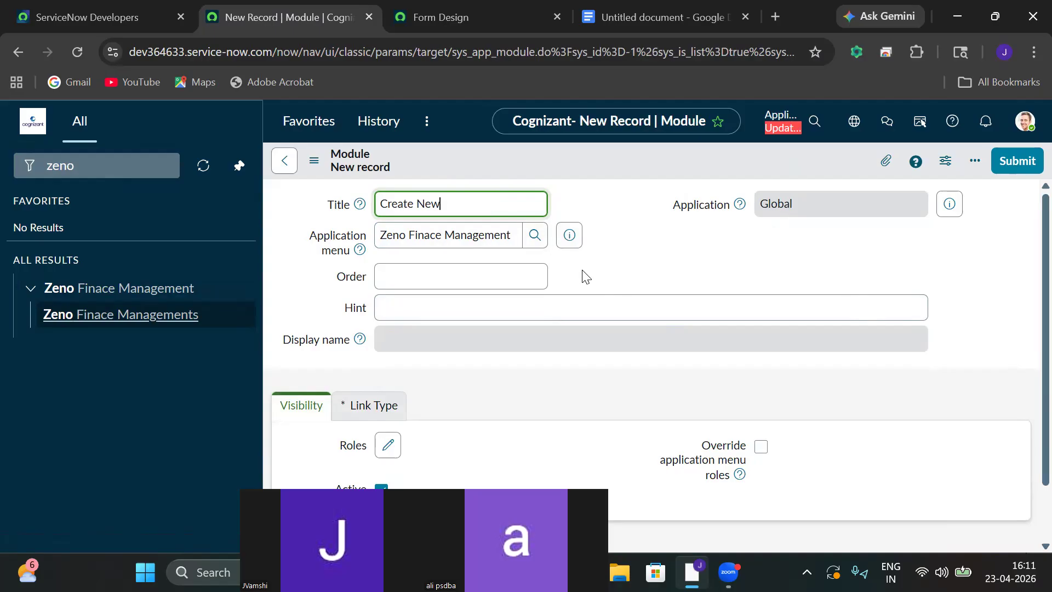
{"action": "left_click", "coordinate": [512, 280]}
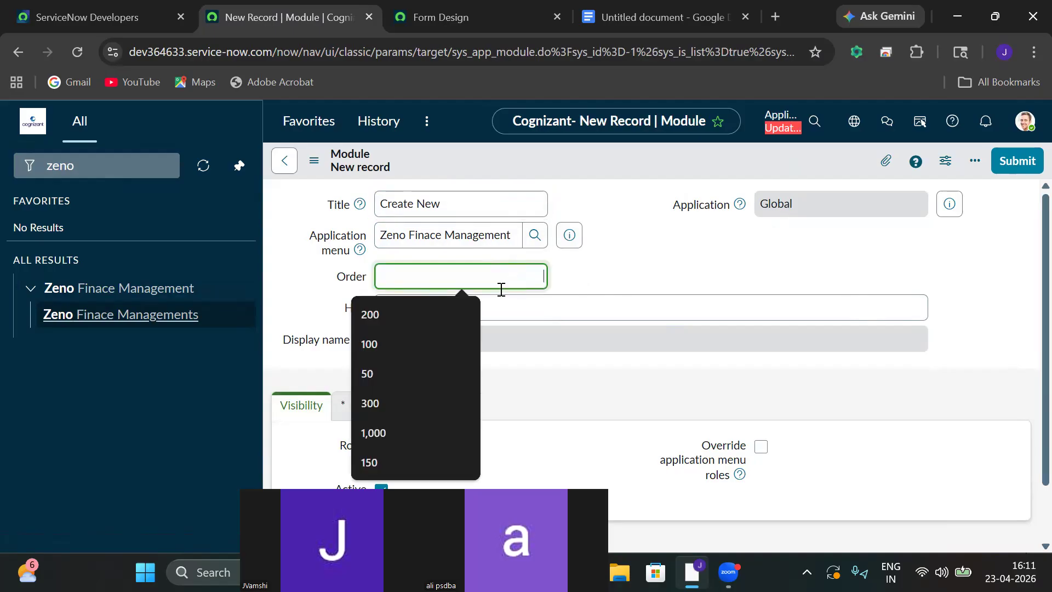
{"action": "left_click", "coordinate": [385, 344]}
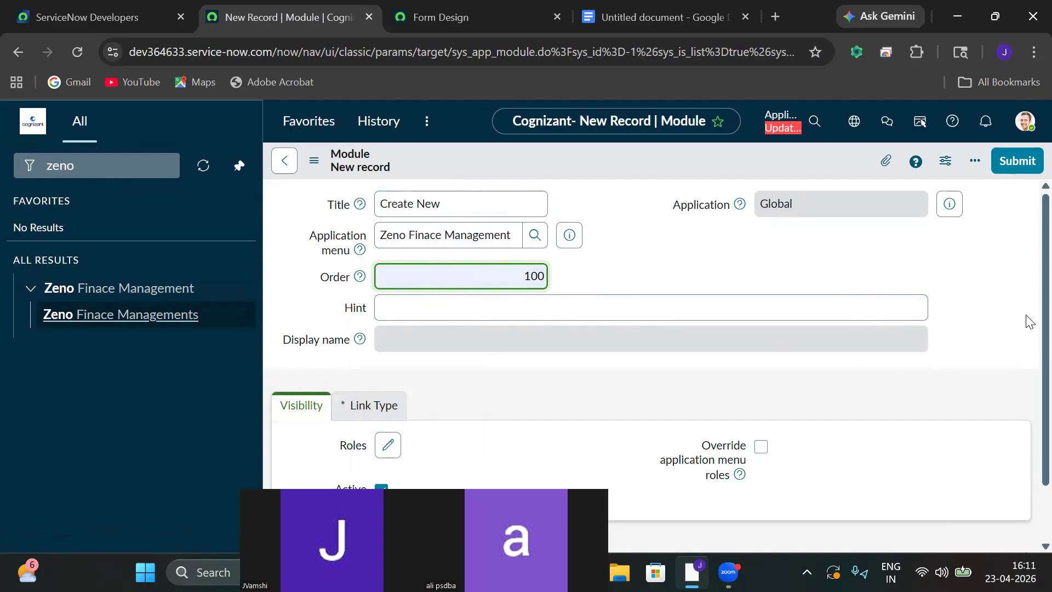
Link the module as a Single Record on the Zeno Finace Management table, then submit it.
{"action": "left_click_drag", "start_coordinate": [1027, 321], "coordinate": [1027, 414]}
{"action": "left_click", "coordinate": [375, 405]}
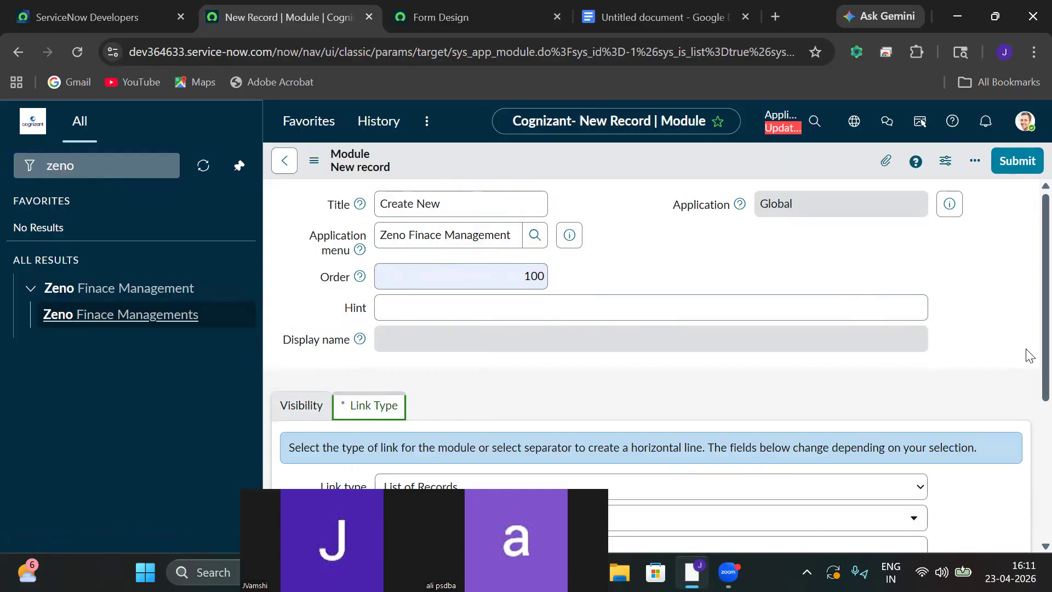
{"action": "scroll", "coordinate": [1030, 355], "scroll_direction": "down", "scroll_amount": 5}
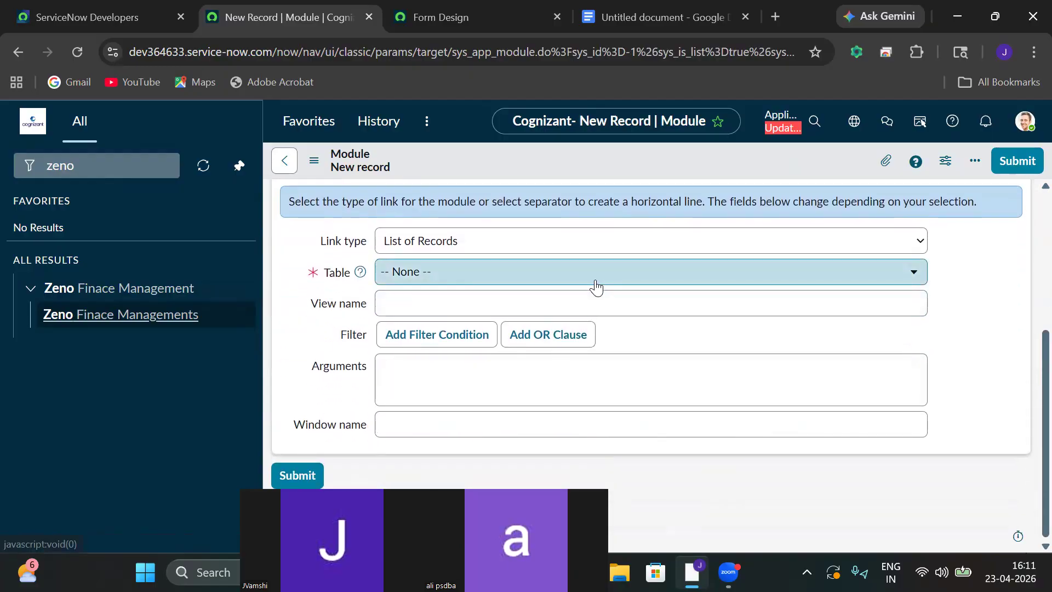
{"action": "left_click", "coordinate": [596, 282]}
{"action": "type", "text": "zeno"}
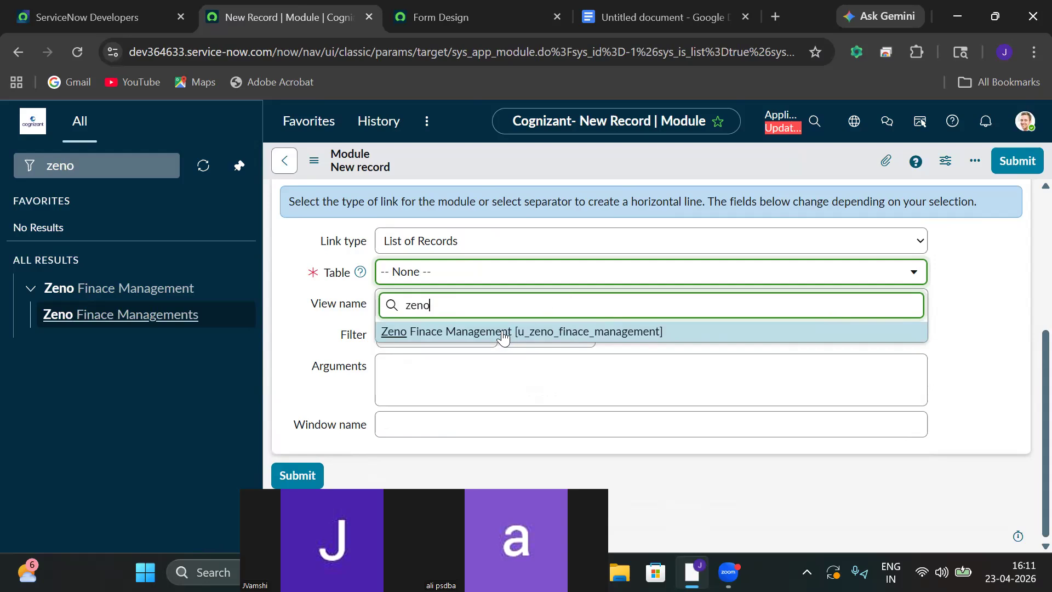
{"action": "left_click", "coordinate": [503, 333]}
{"action": "left_click", "coordinate": [419, 301]}
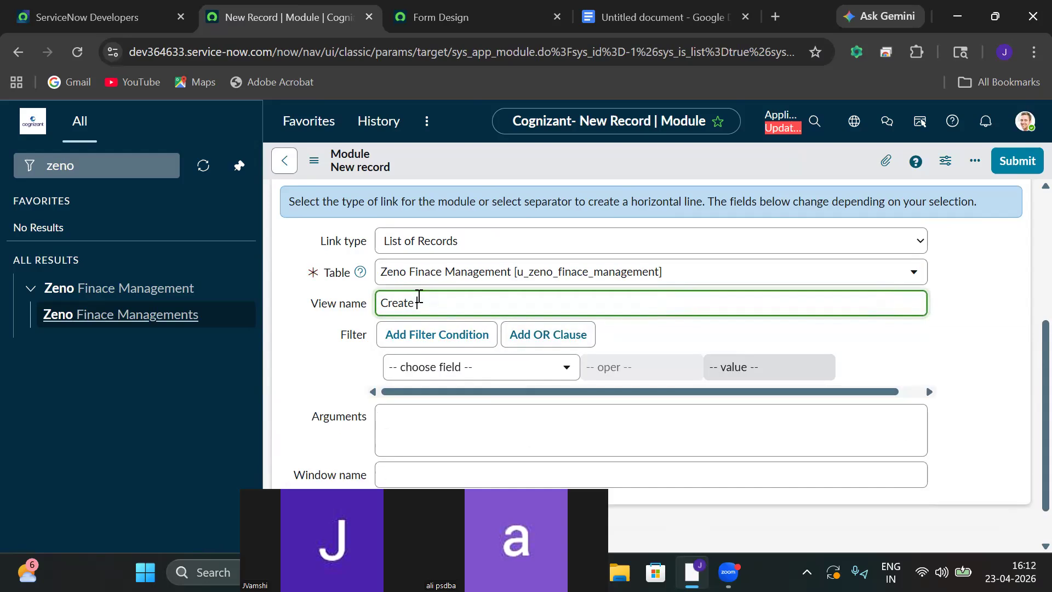
{"action": "left_click", "coordinate": [425, 251]}
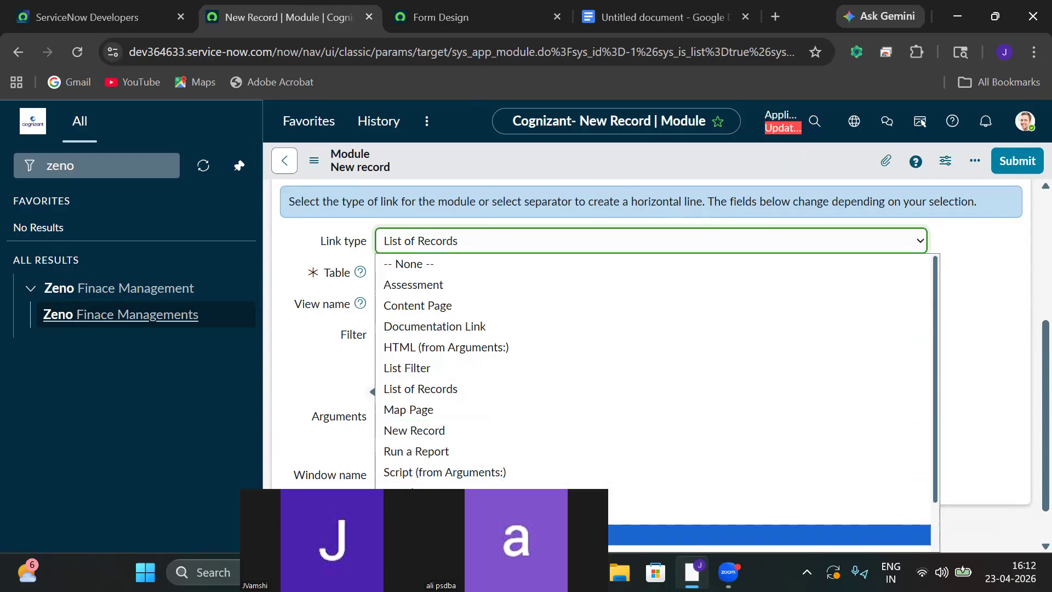
{"action": "left_click", "coordinate": [494, 535]}
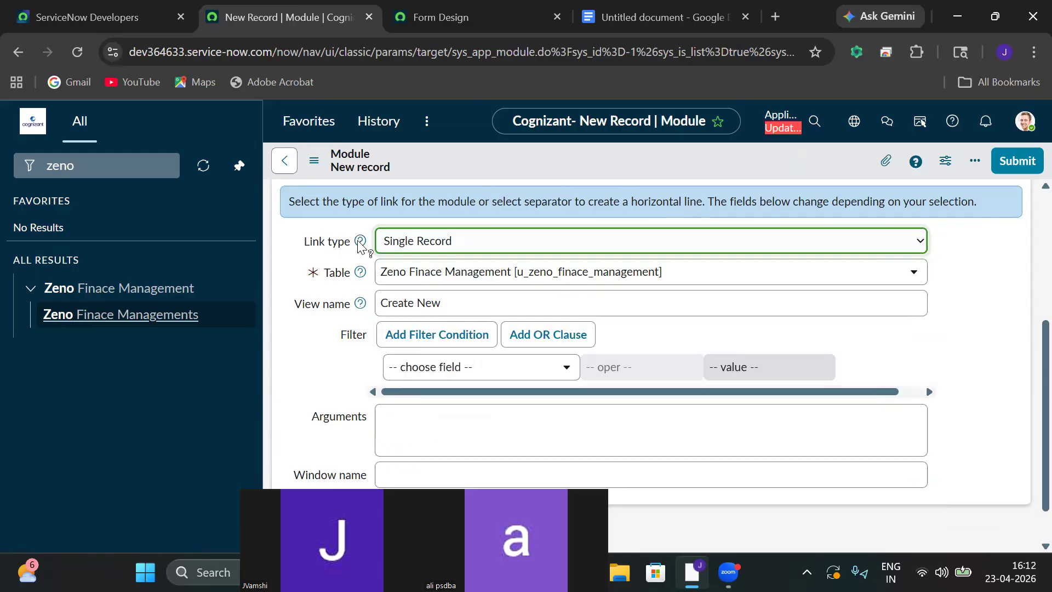
{"action": "left_click", "coordinate": [1003, 166]}
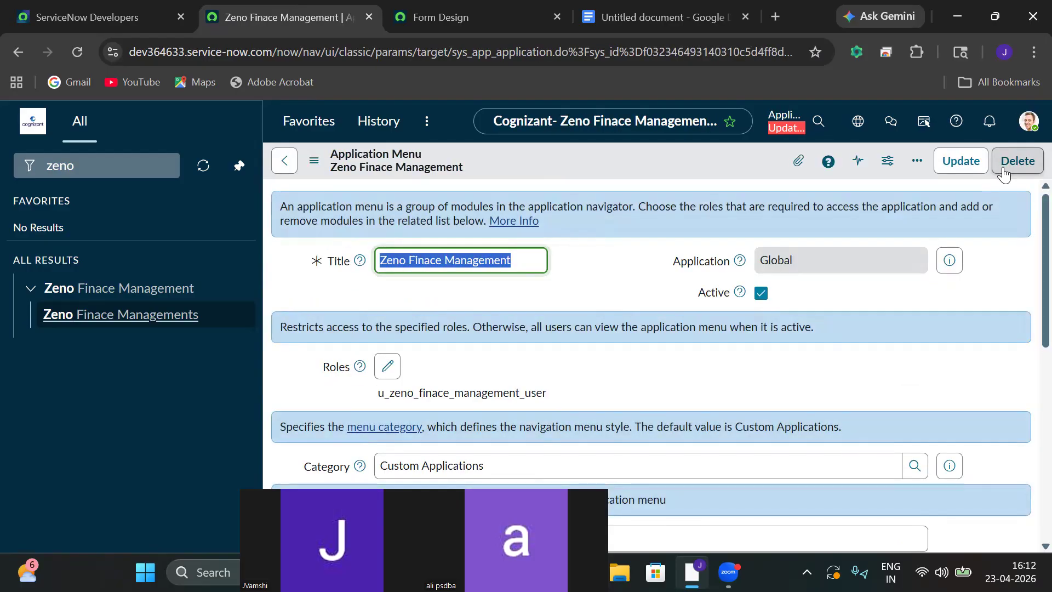
Refresh the navigator and open Create New under Zeno Finace Management, showing blank record ZEN0001080.
{"action": "left_click", "coordinate": [203, 165]}
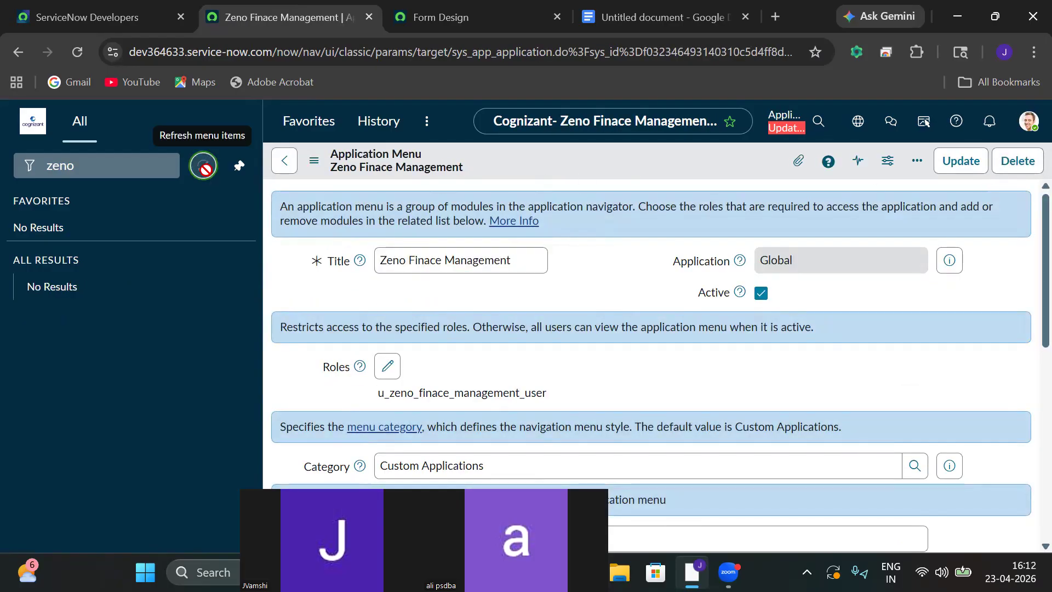
{"action": "left_click", "coordinate": [121, 167]}
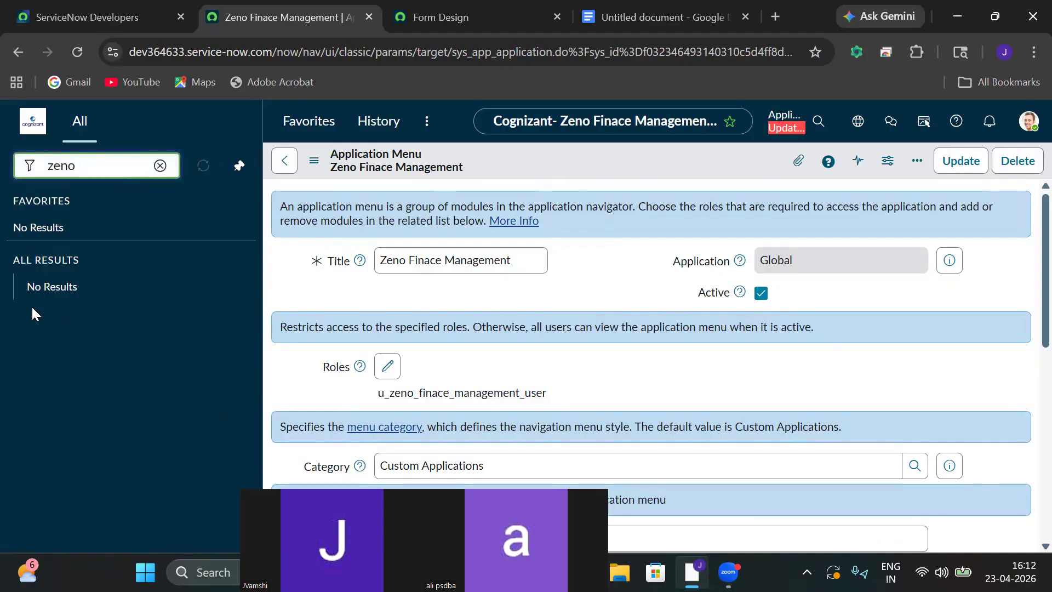
{"action": "double_click", "coordinate": [104, 173]}
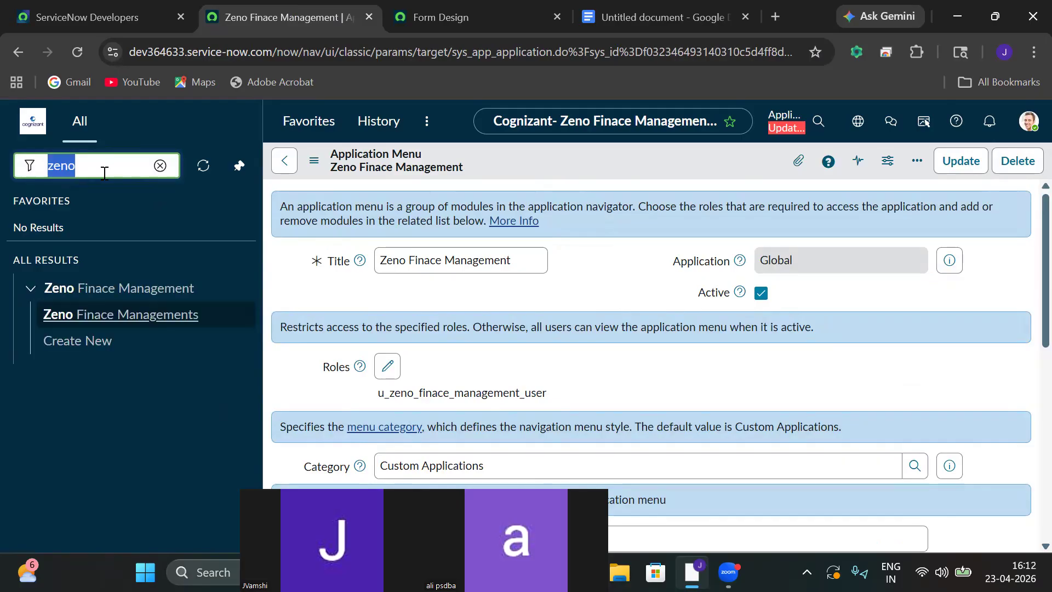
{"action": "left_click", "coordinate": [72, 342]}
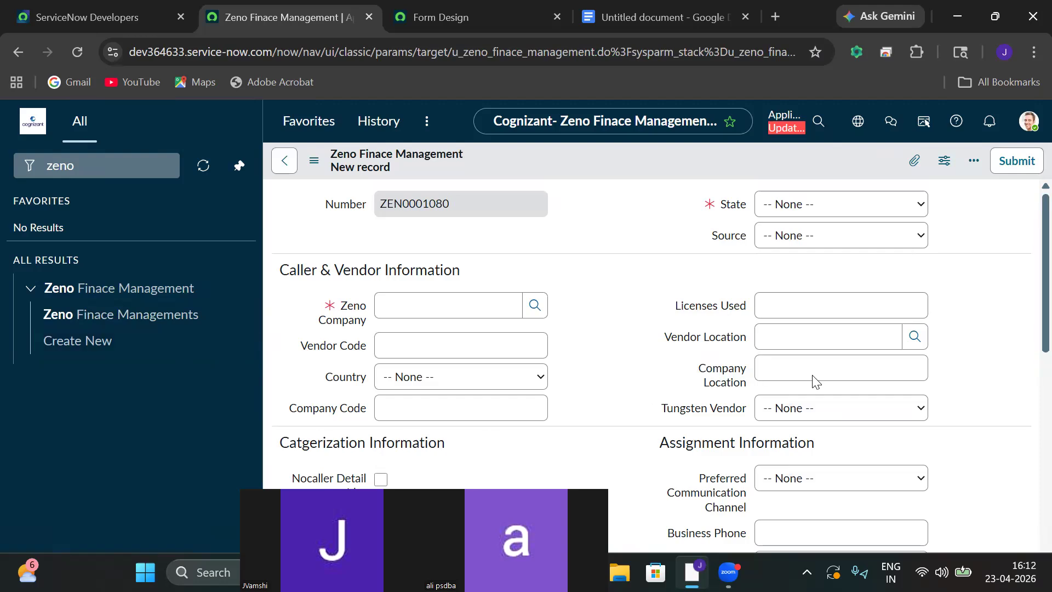
{"action": "scroll", "coordinate": [1027, 306], "scroll_direction": "down", "scroll_amount": 10}
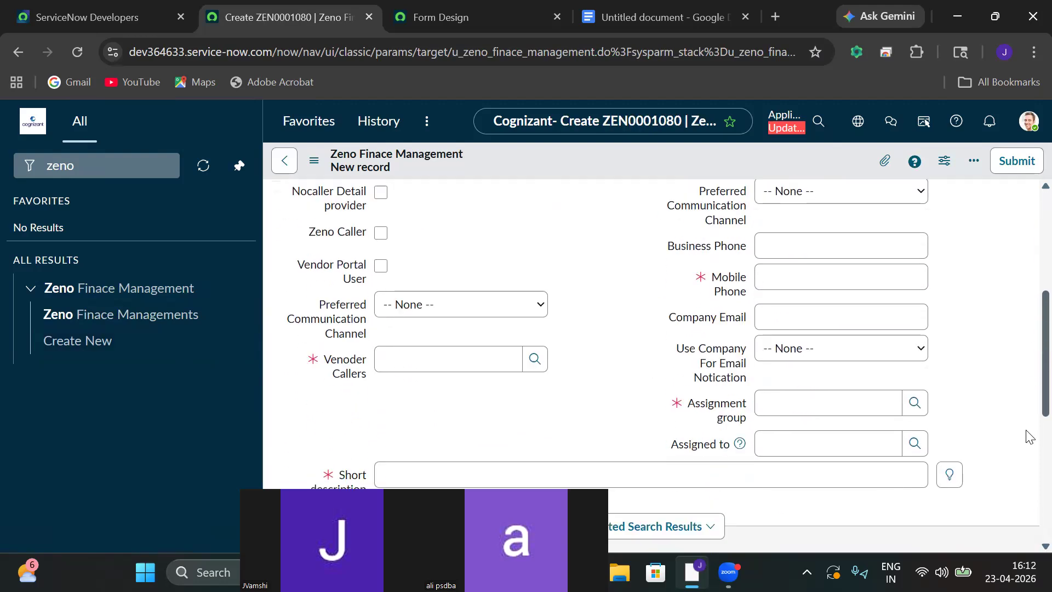
{"action": "scroll", "coordinate": [1017, 347], "scroll_direction": "up", "scroll_amount": 10}
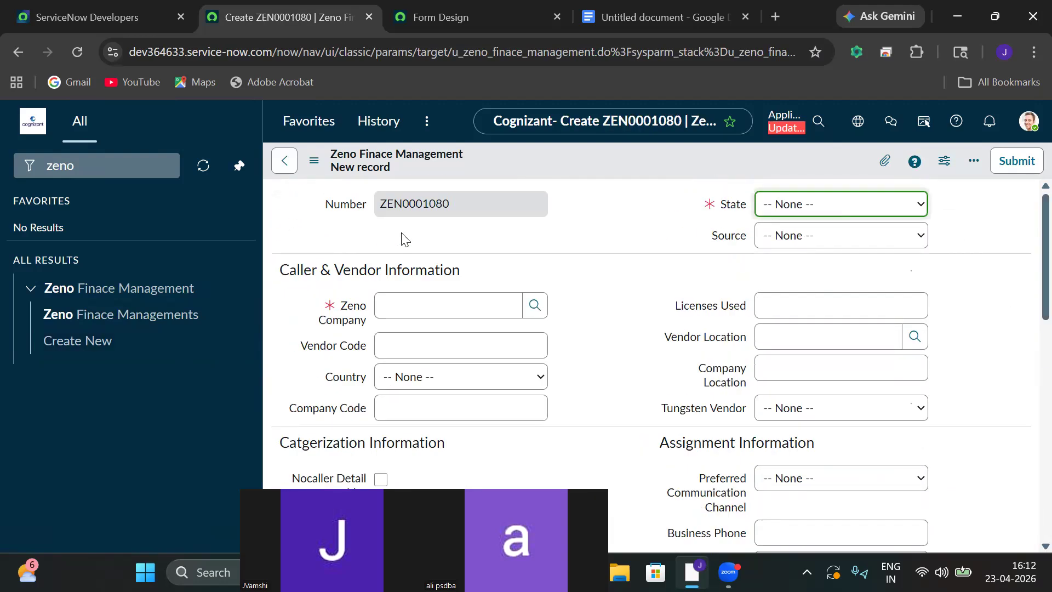
Replace the navigator search text with 'incide'.
{"action": "left_click", "coordinate": [151, 171]}
{"action": "key", "text": "ctrl+a"}
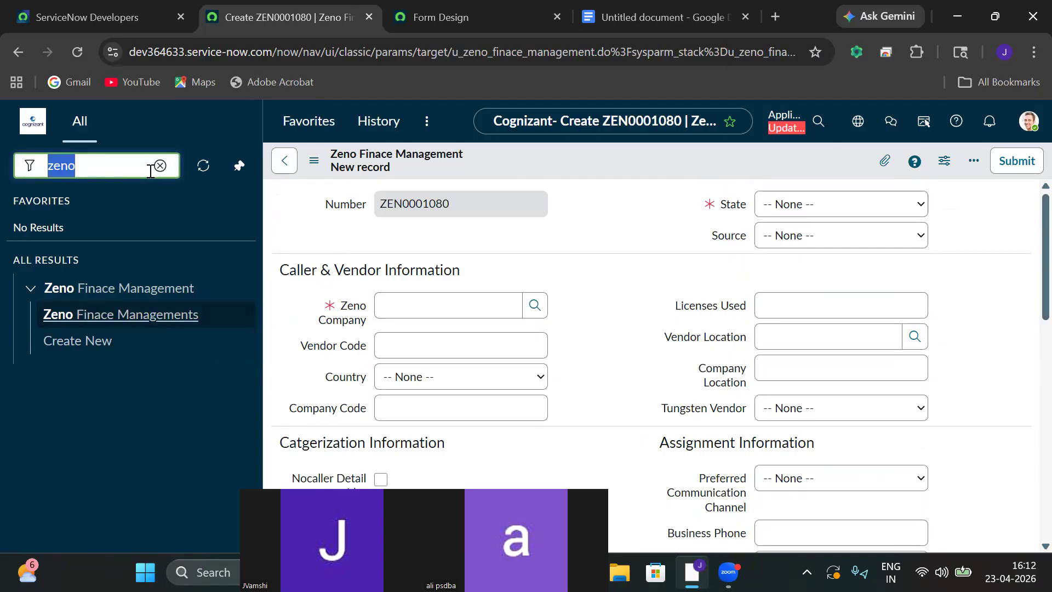
{"action": "key", "text": "BackSpace"}
{"action": "type", "text": "incide"}
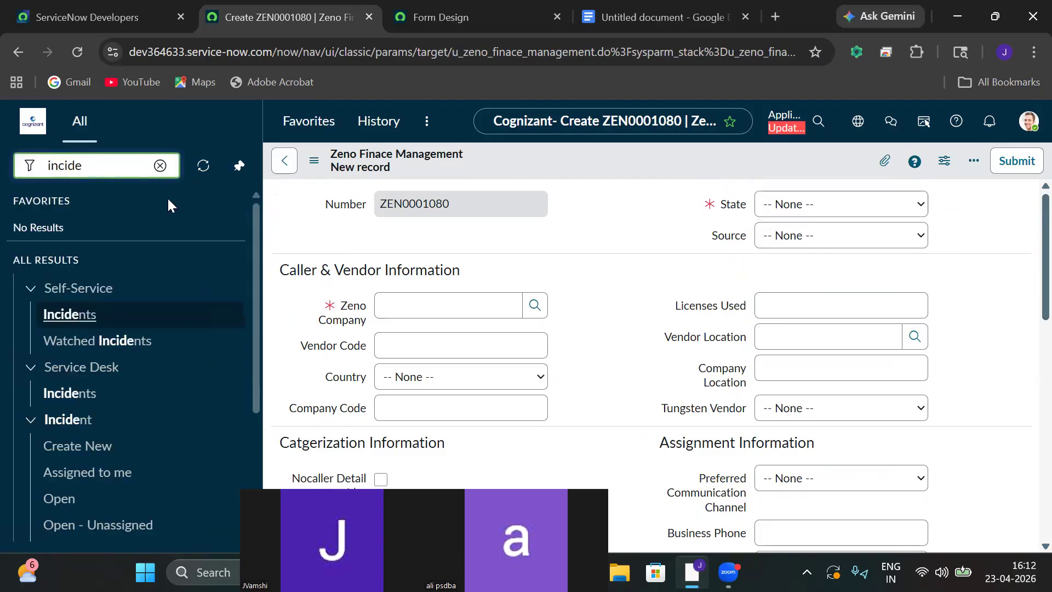
Open a new incident form INC0010022, look it over, and leave without saving.
{"action": "left_click", "coordinate": [45, 451]}
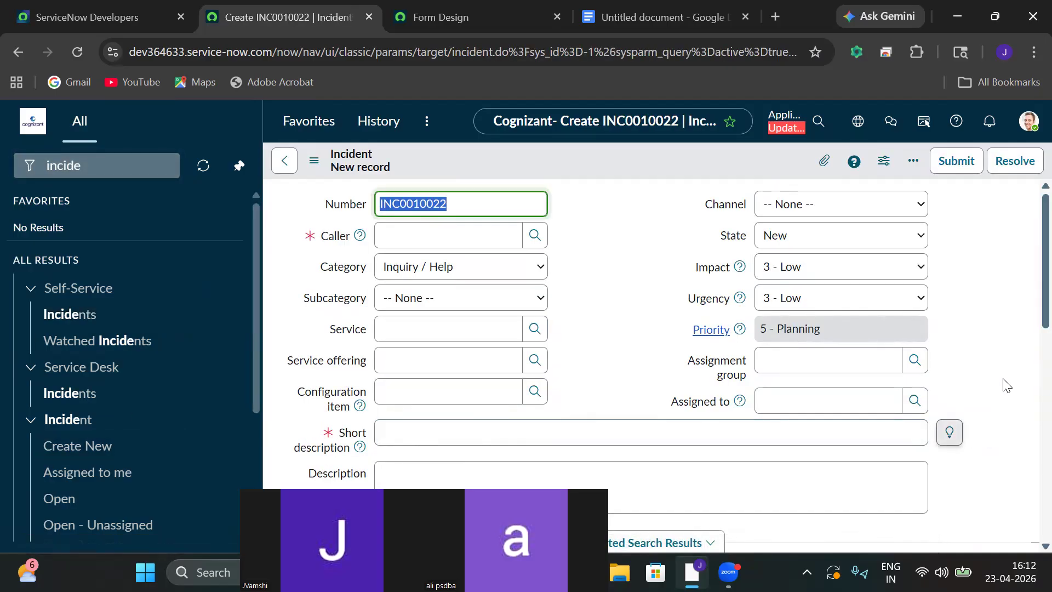
{"action": "scroll", "coordinate": [1027, 384], "scroll_direction": "down", "scroll_amount": 8}
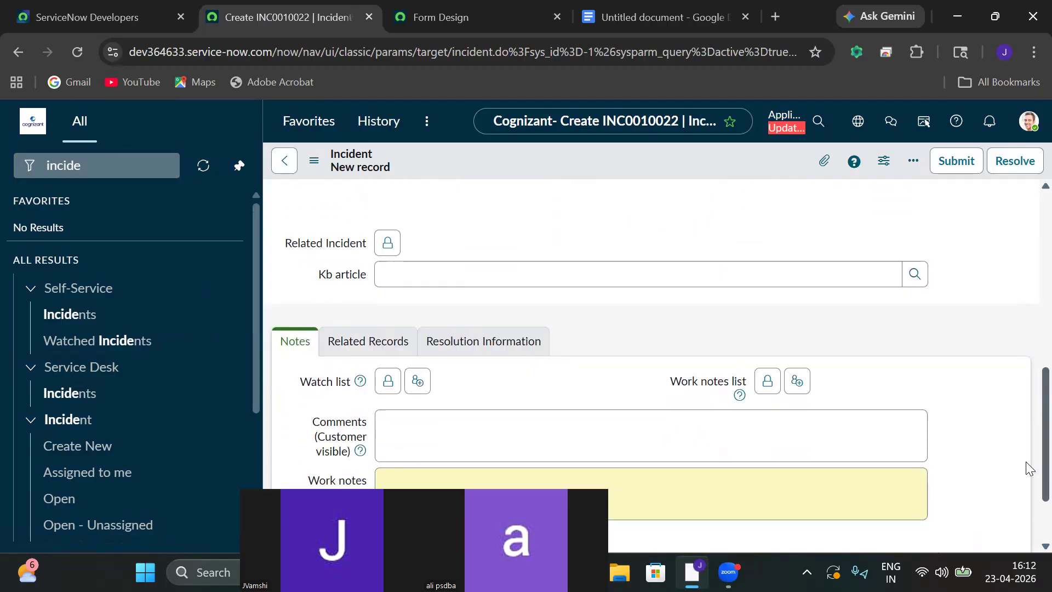
{"action": "scroll", "coordinate": [1024, 395], "scroll_direction": "up", "scroll_amount": 6}
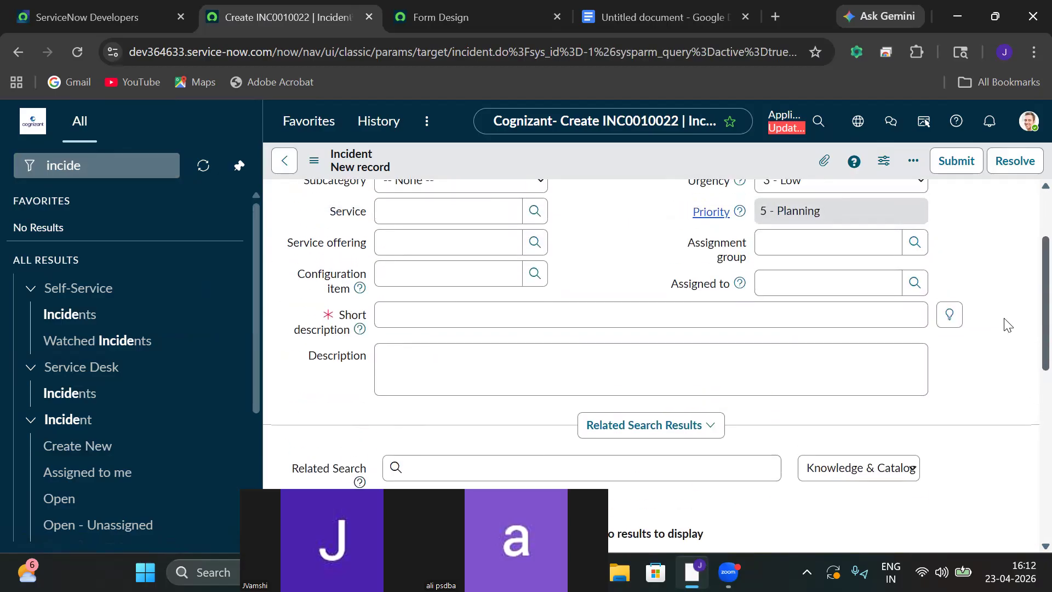
{"action": "scroll", "coordinate": [1008, 326], "scroll_direction": "up", "scroll_amount": 2}
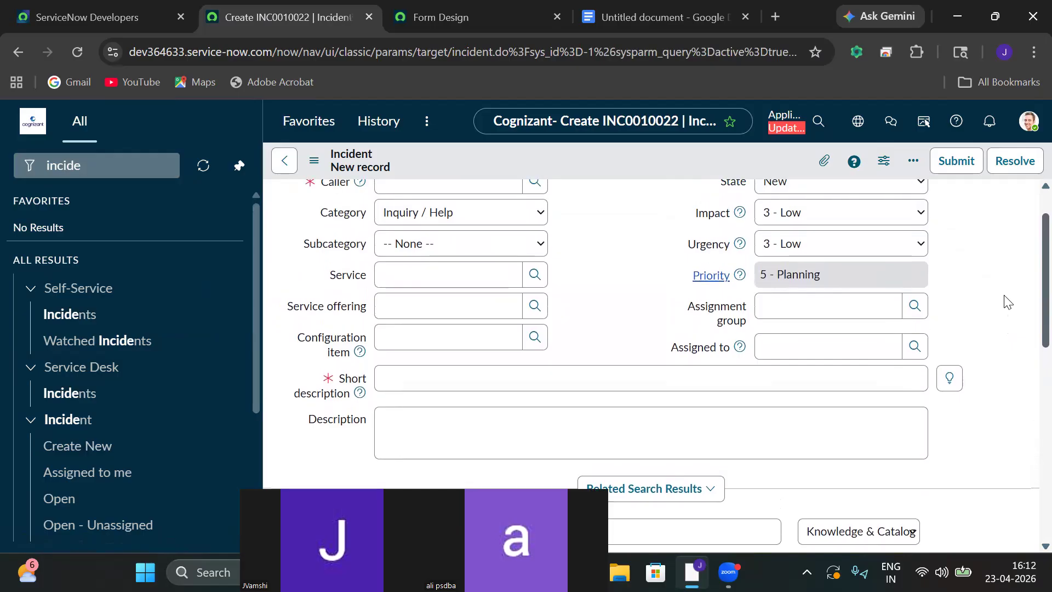
{"action": "scroll", "coordinate": [1003, 290], "scroll_direction": "up", "scroll_amount": 2}
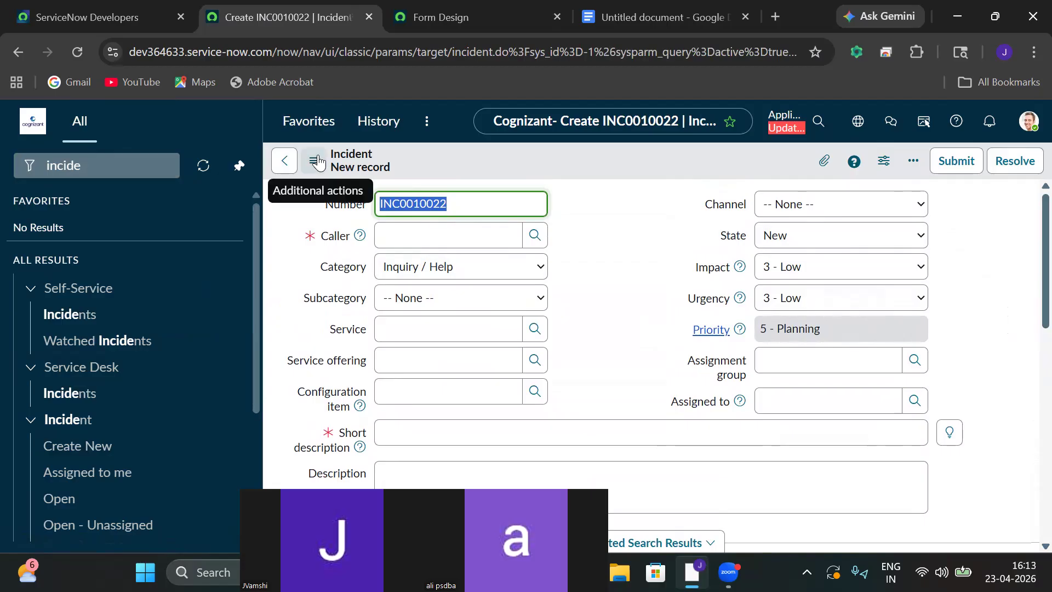
{"action": "left_click", "coordinate": [285, 160]}
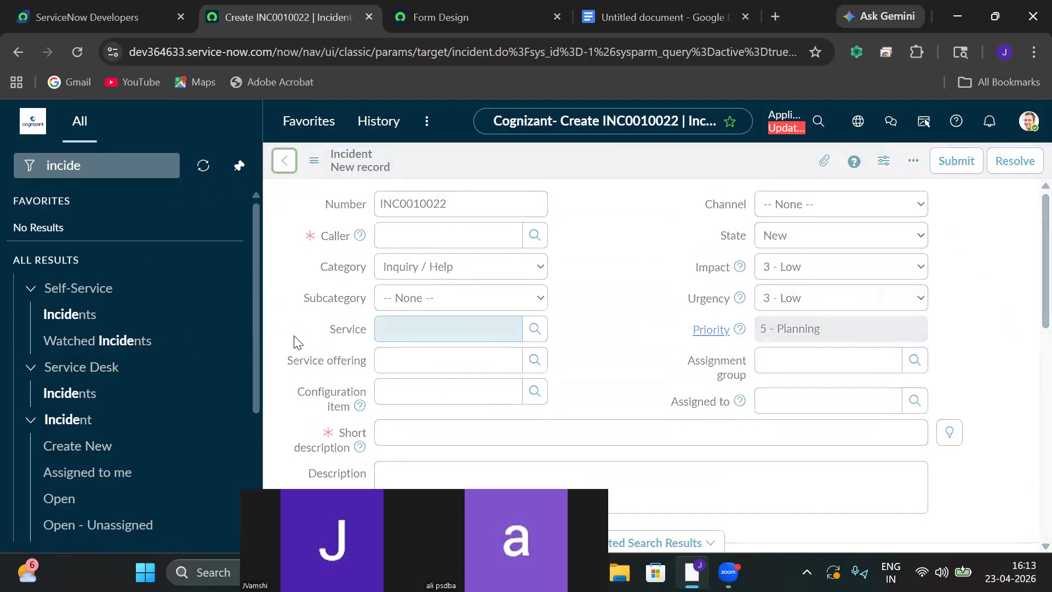
Open the incidents list, view the Change Manager user record, and return to the list.
{"action": "left_click", "coordinate": [107, 170]}
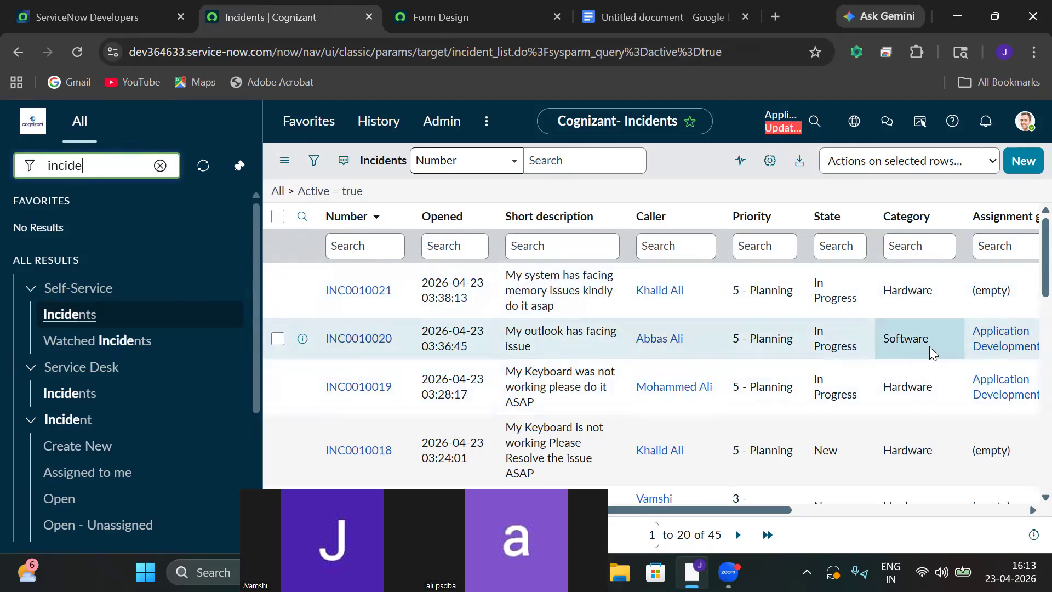
{"action": "left_click_drag", "start_coordinate": [747, 510], "coordinate": [968, 504]}
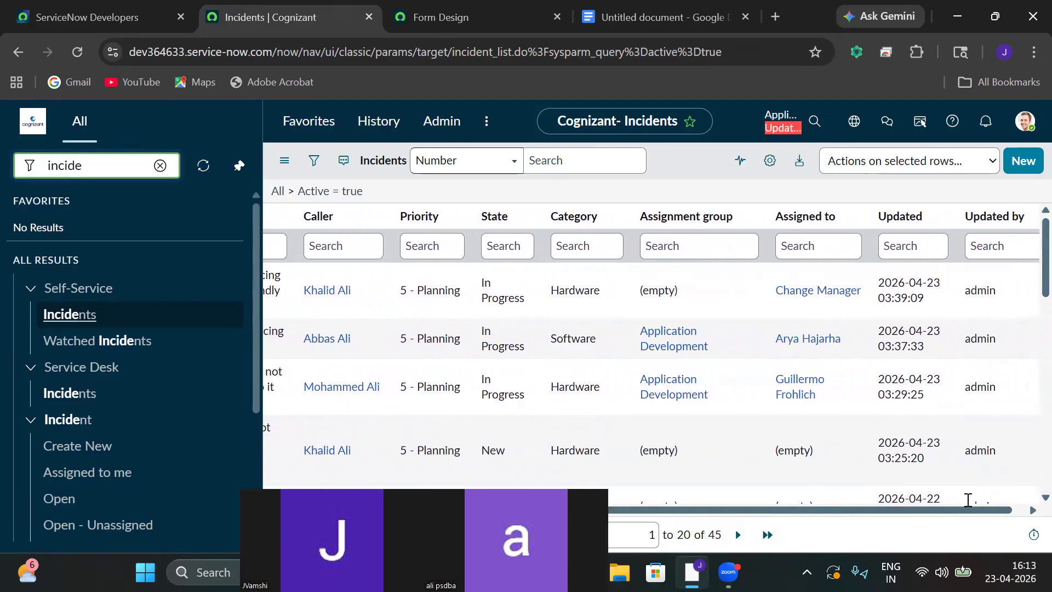
{"action": "left_click", "coordinate": [832, 293]}
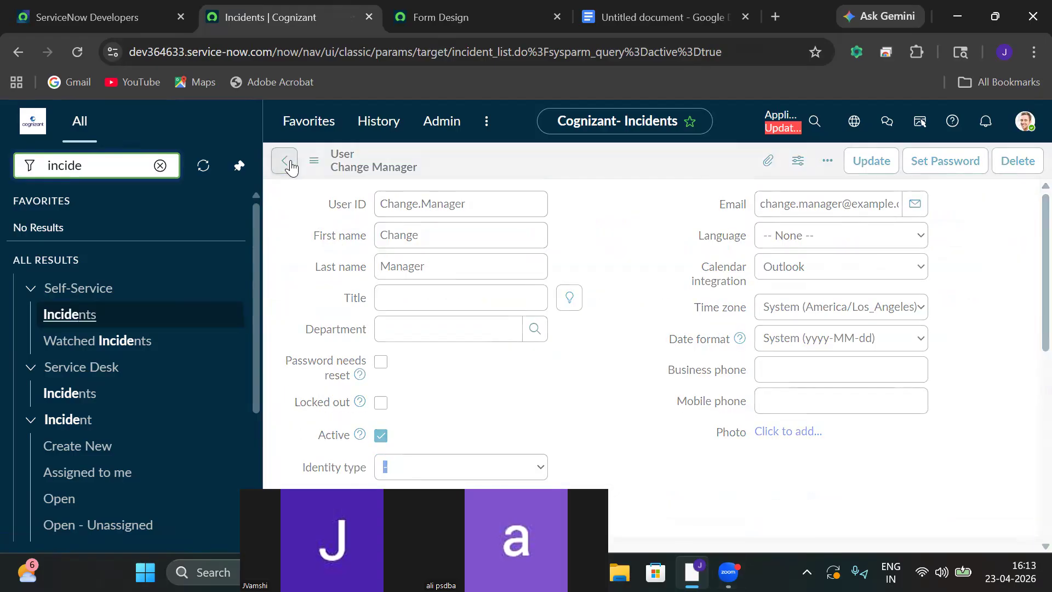
{"action": "left_click", "coordinate": [291, 165]}
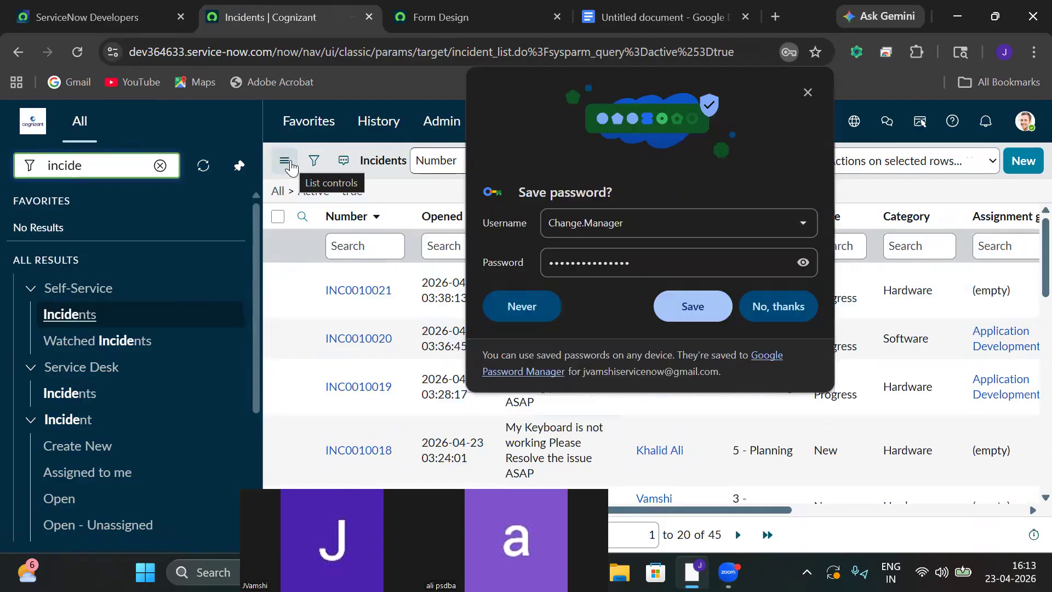
Decline saving the password, search 'zwno', and open a blank Zeno record ZEN0001081 via Create New.
{"action": "left_click", "coordinate": [798, 313]}
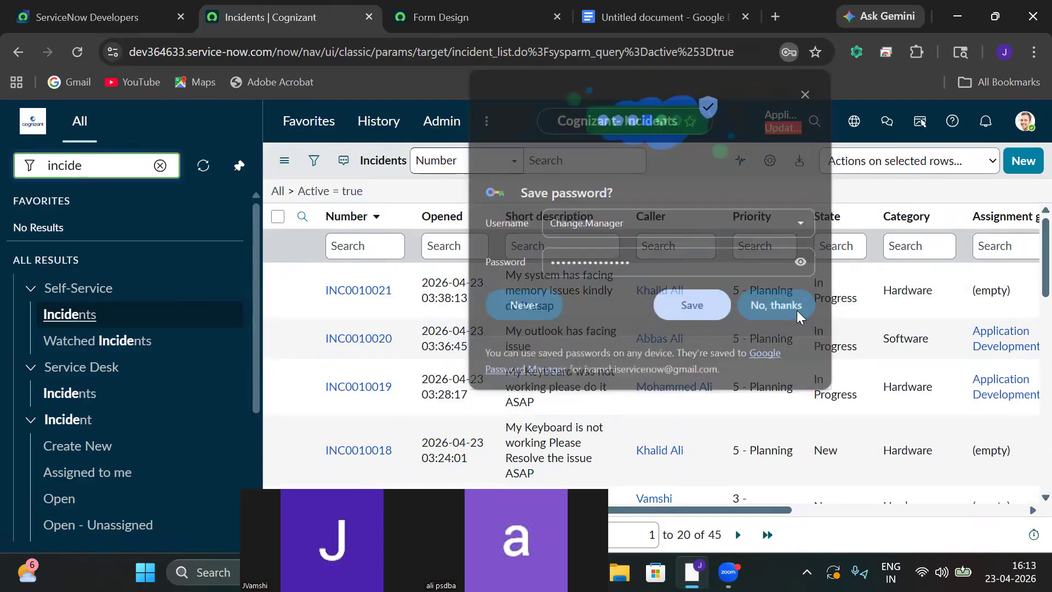
{"action": "left_click", "coordinate": [161, 165]}
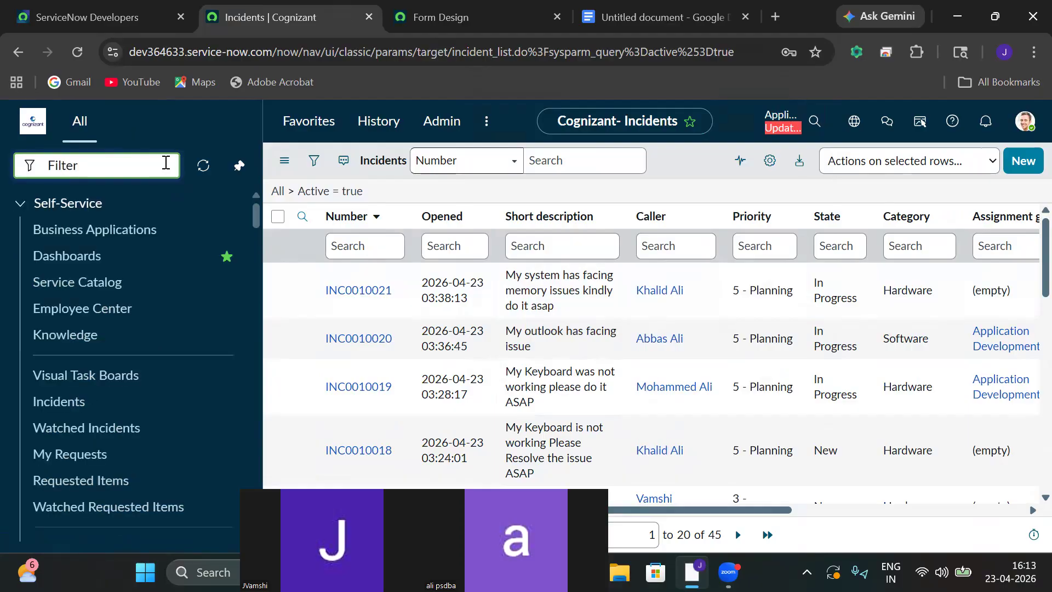
{"action": "type", "text": "zw"}
{"action": "type", "text": "no"}
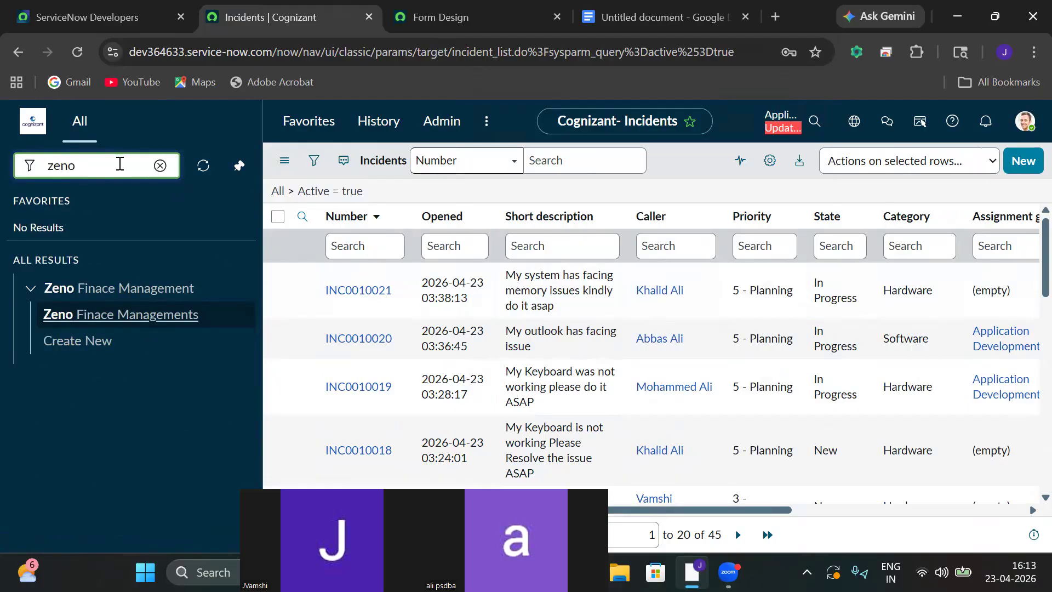
{"action": "left_click", "coordinate": [61, 343]}
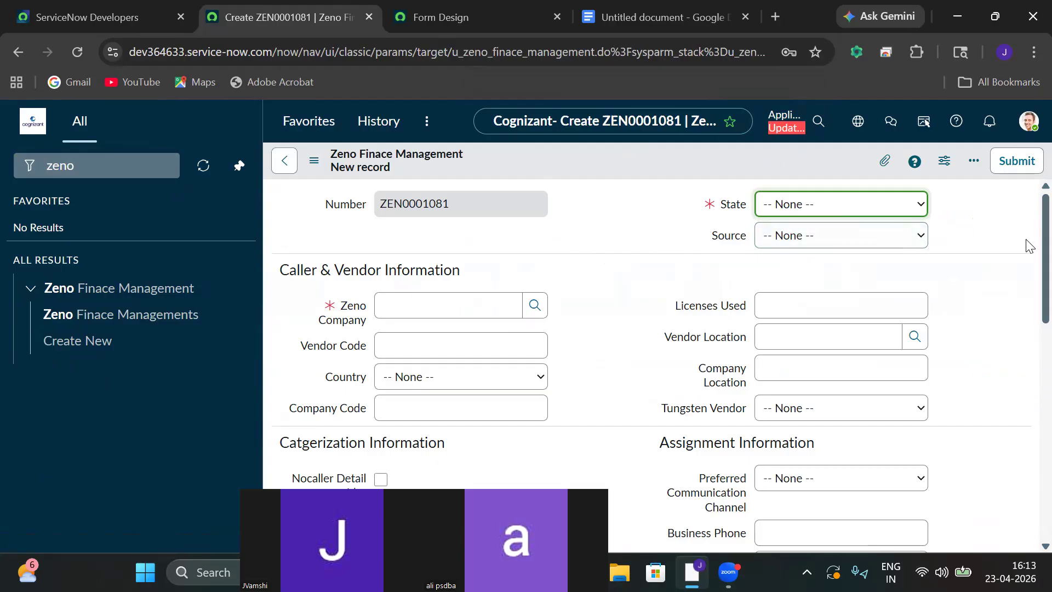
{"action": "scroll", "coordinate": [1027, 257], "scroll_direction": "down", "scroll_amount": 1}
{"action": "scroll", "coordinate": [1027, 247], "scroll_direction": "up", "scroll_amount": 1}
{"action": "scroll", "coordinate": [1029, 264], "scroll_direction": "down", "scroll_amount": 1}
{"action": "scroll", "coordinate": [1030, 273], "scroll_direction": "up", "scroll_amount": 1}
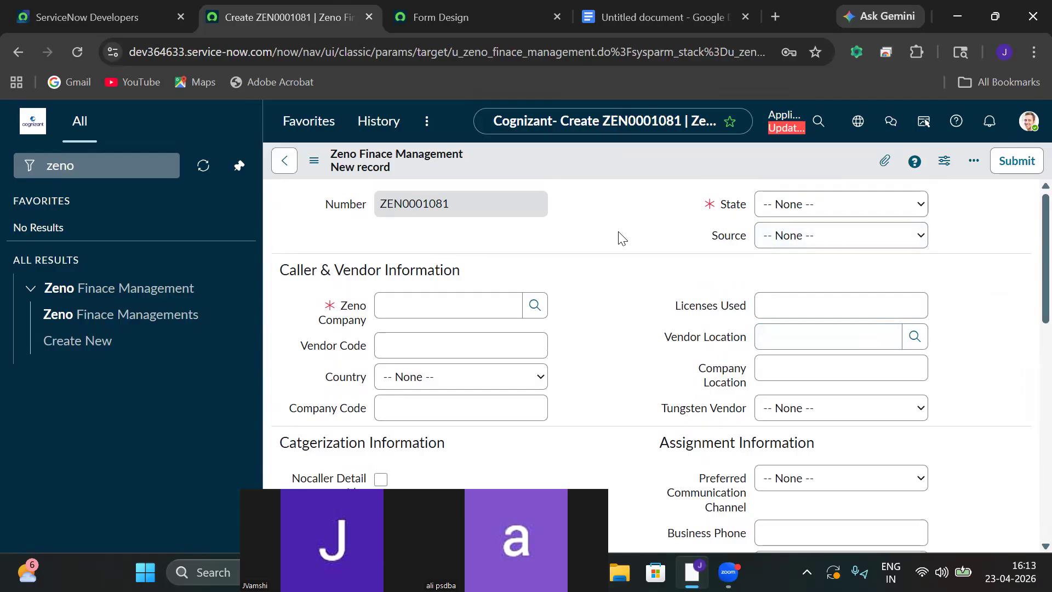
{"action": "scroll", "coordinate": [1028, 248], "scroll_direction": "down", "scroll_amount": 10}
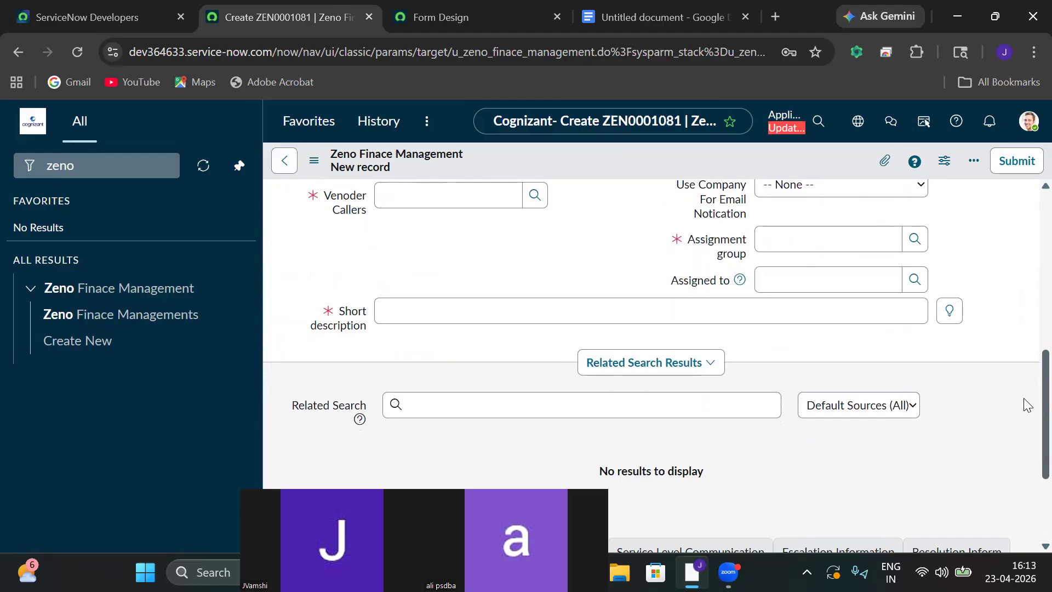
{"action": "scroll", "coordinate": [1022, 392], "scroll_direction": "up", "scroll_amount": 10}
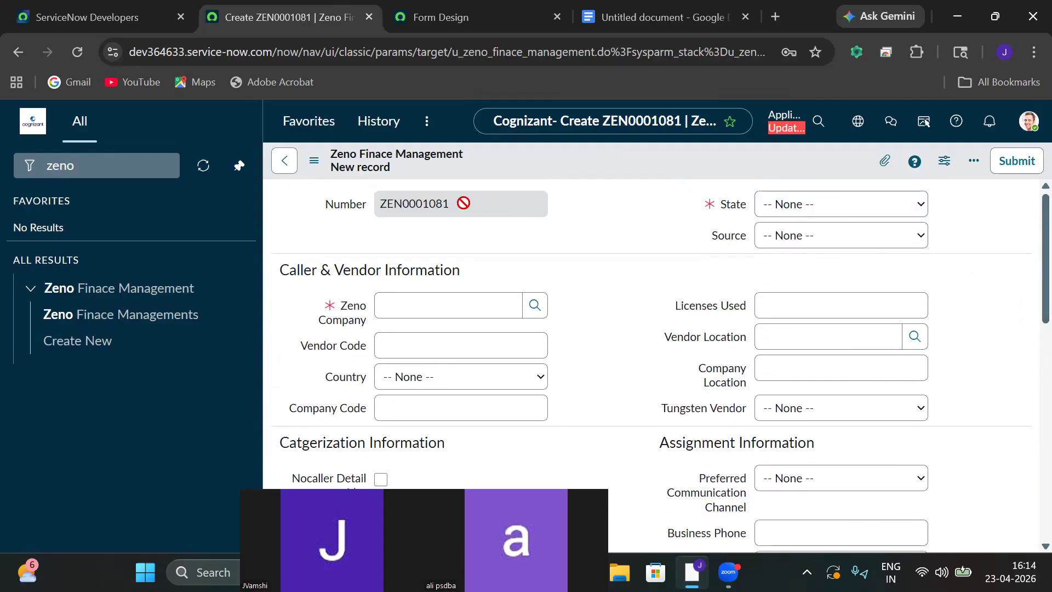
Set Zeno Company to Acer and State to New on record ZEN0001081.
{"action": "left_click_drag", "start_coordinate": [455, 204], "coordinate": [370, 203]}
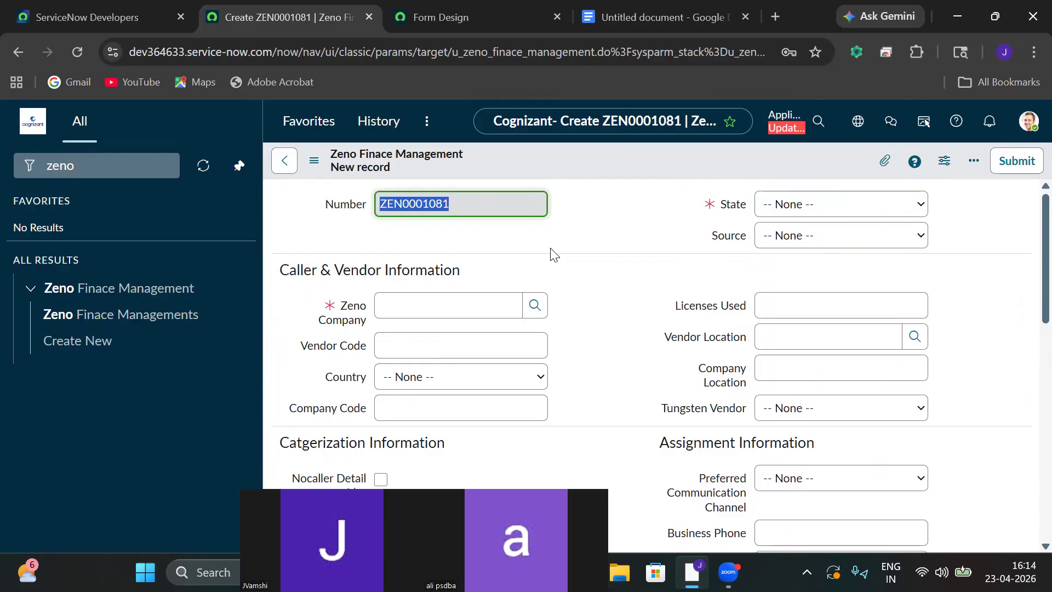
{"action": "left_click", "coordinate": [535, 305]}
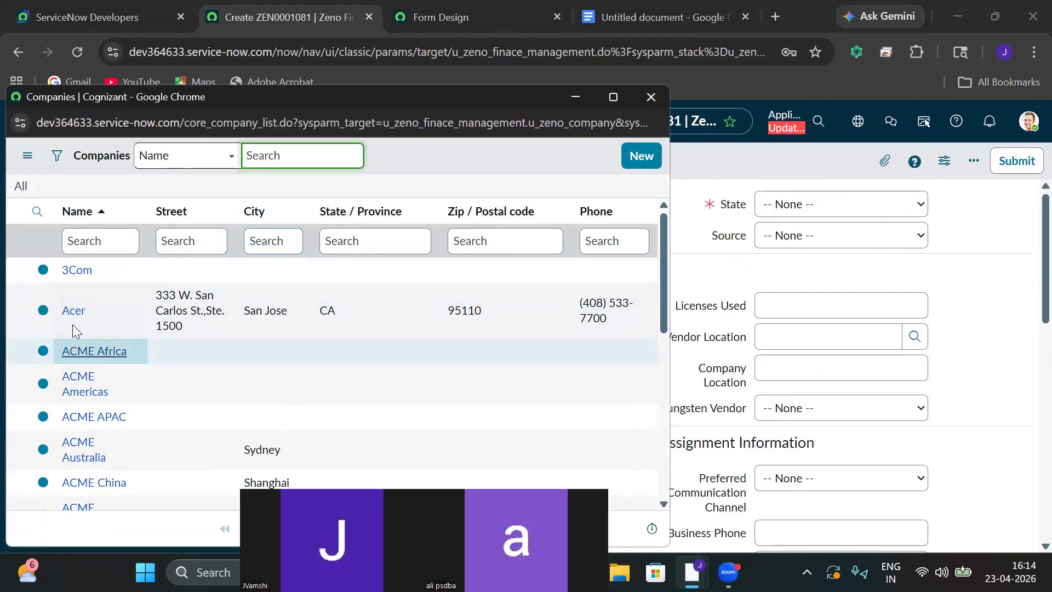
{"action": "left_click", "coordinate": [74, 311]}
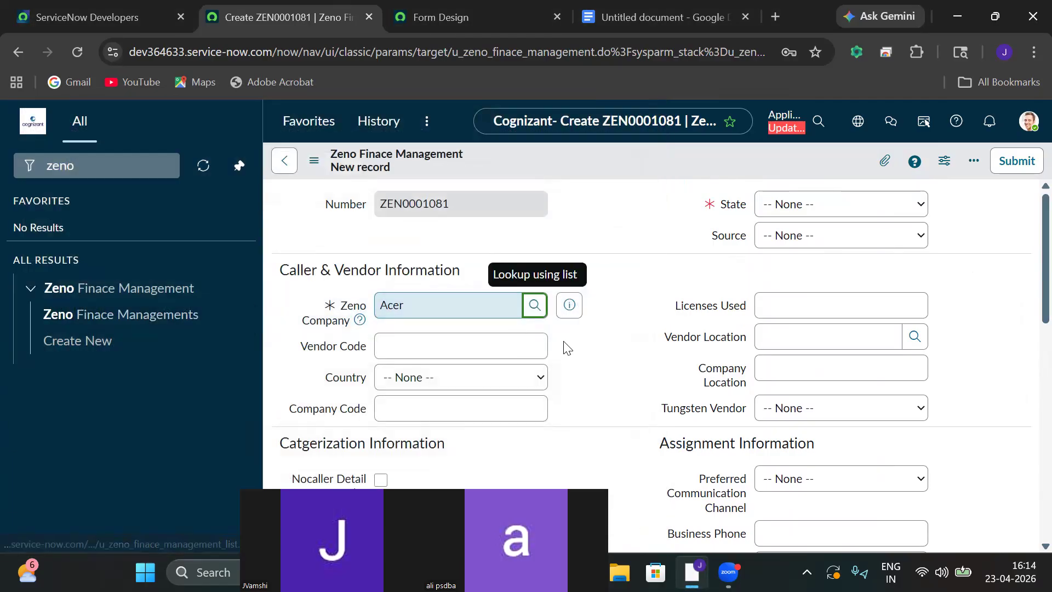
{"action": "left_click", "coordinate": [778, 201]}
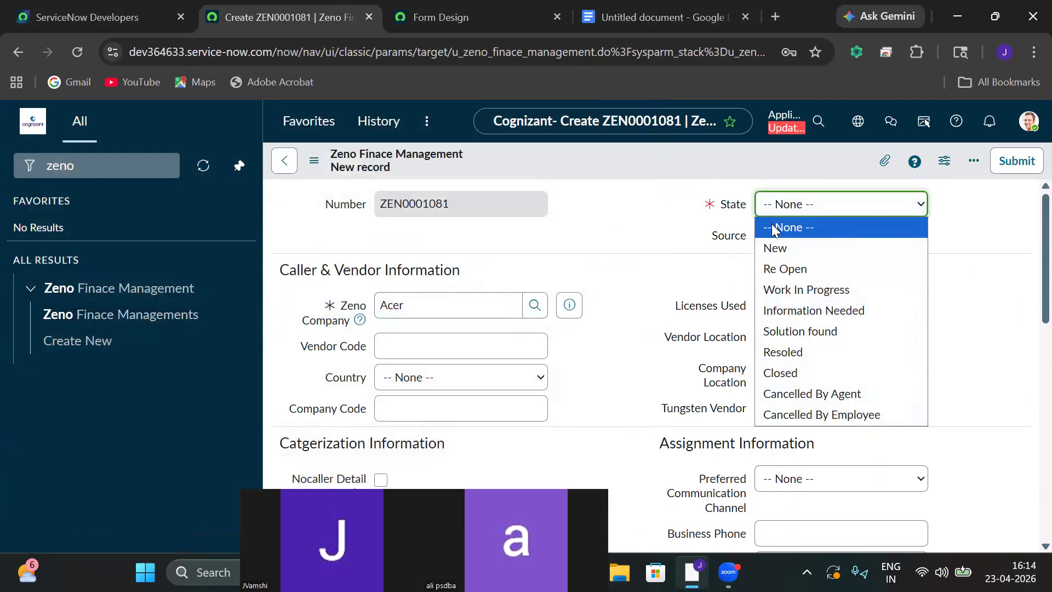
{"action": "left_click", "coordinate": [779, 254]}
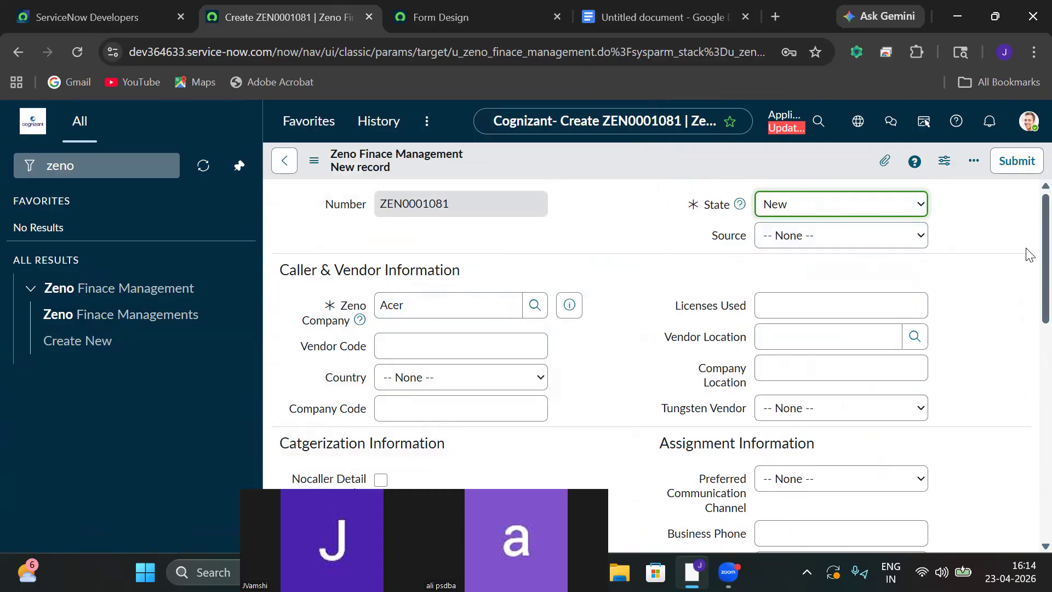
Set Venoder Callers to Acer, assign a user, and set assignment group Application Development.
{"action": "scroll", "coordinate": [1026, 281], "scroll_direction": "down", "scroll_amount": 5}
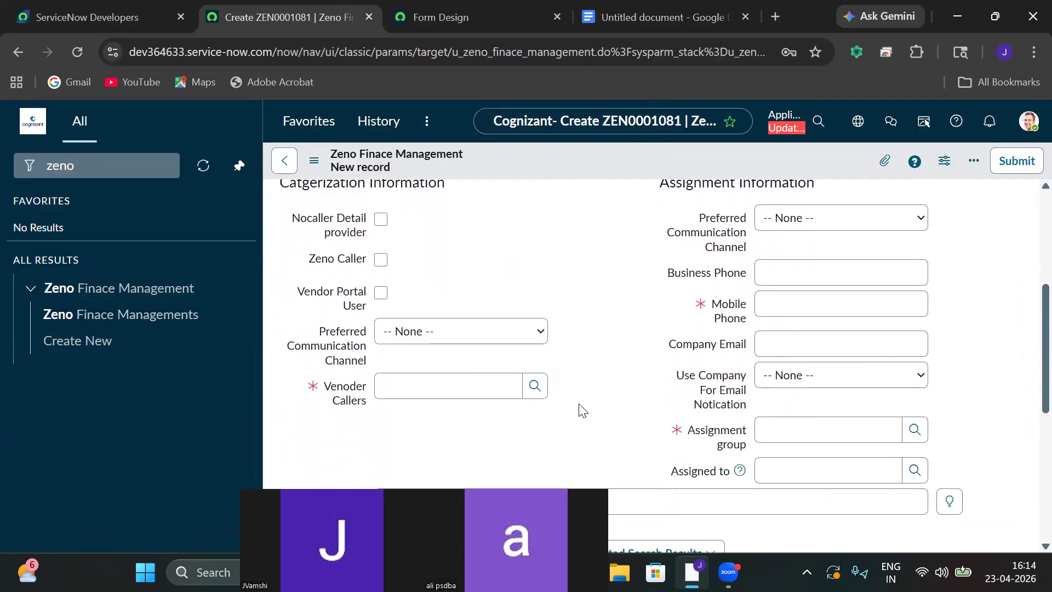
{"action": "left_click", "coordinate": [535, 386]}
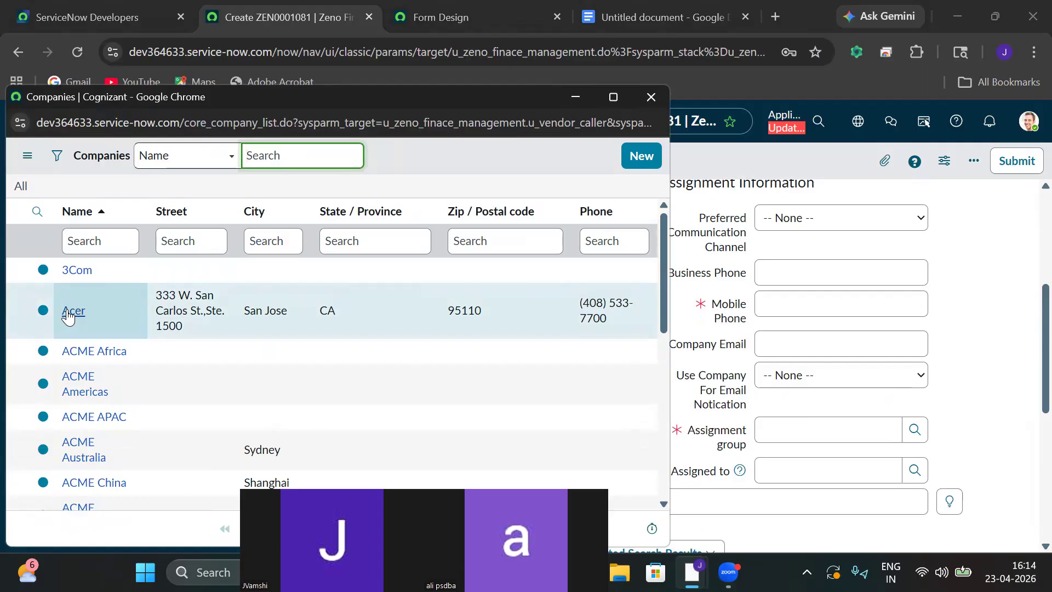
{"action": "left_click", "coordinate": [67, 312]}
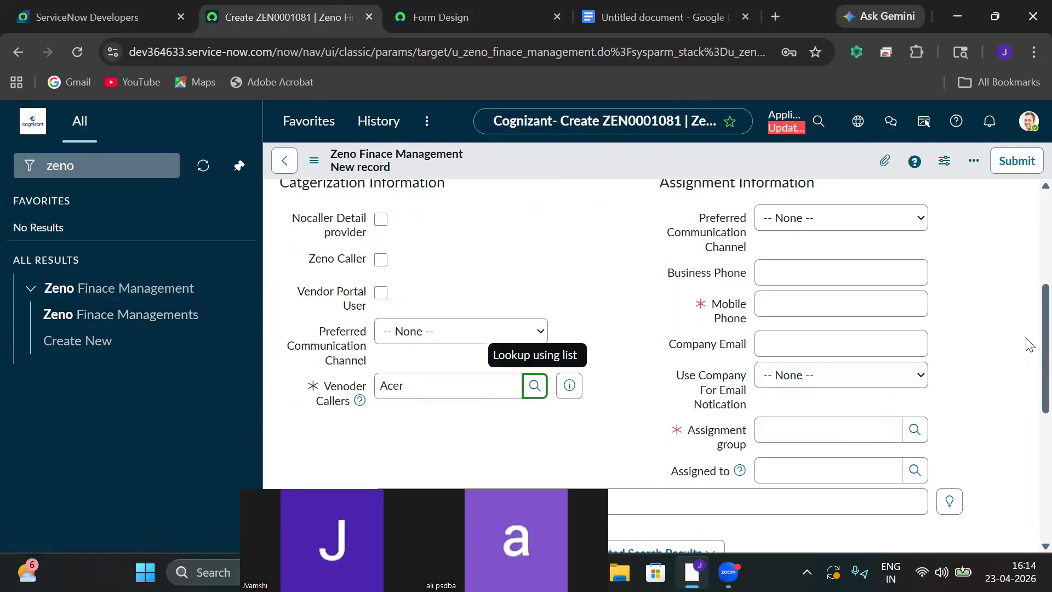
{"action": "scroll", "coordinate": [1029, 343], "scroll_direction": "down", "scroll_amount": 3}
{"action": "left_click", "coordinate": [915, 279]}
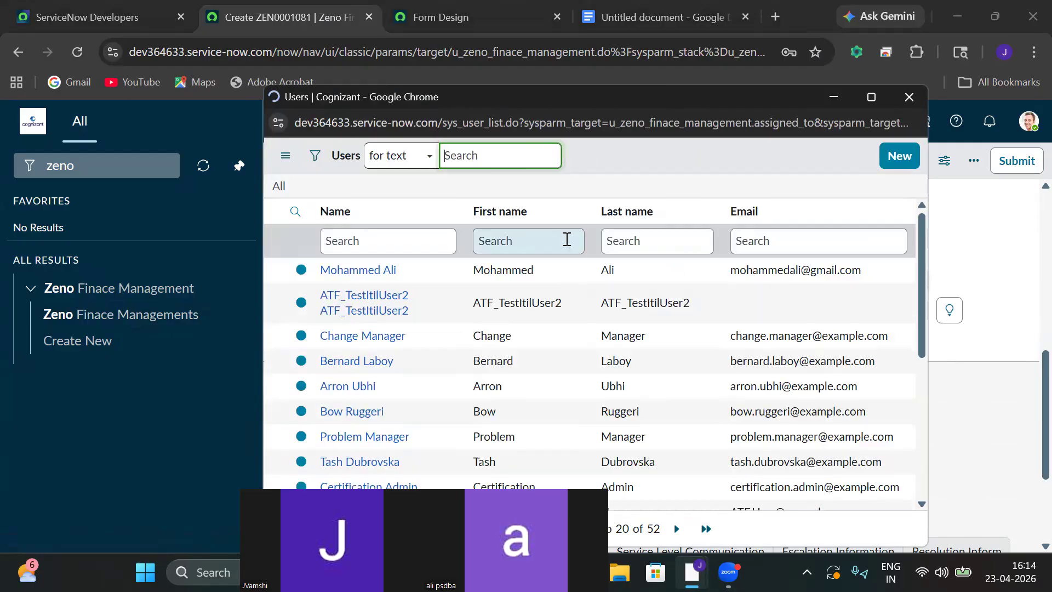
{"action": "left_click", "coordinate": [336, 271]}
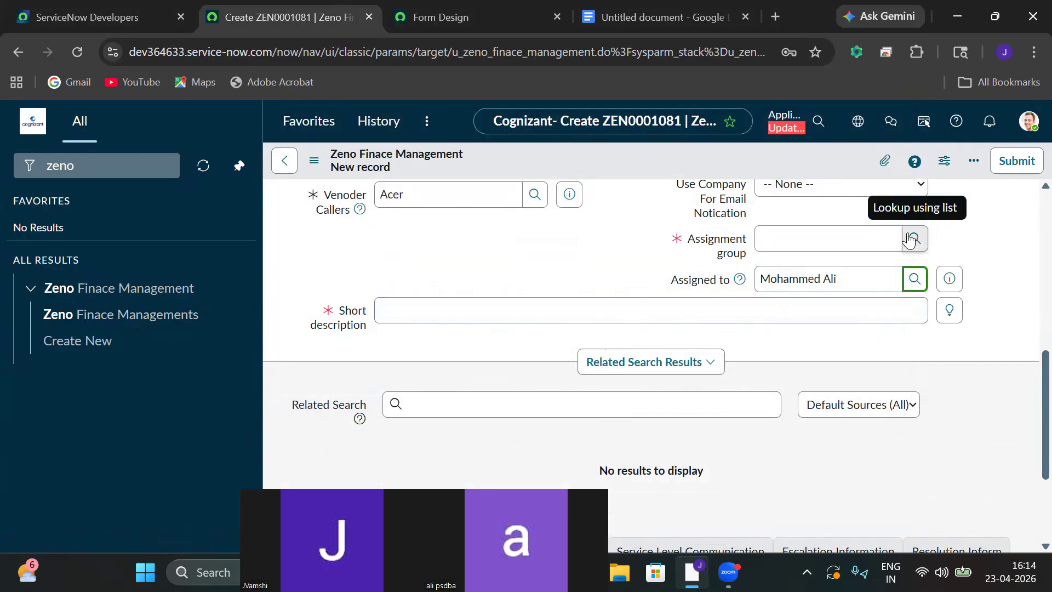
{"action": "left_click", "coordinate": [911, 239]}
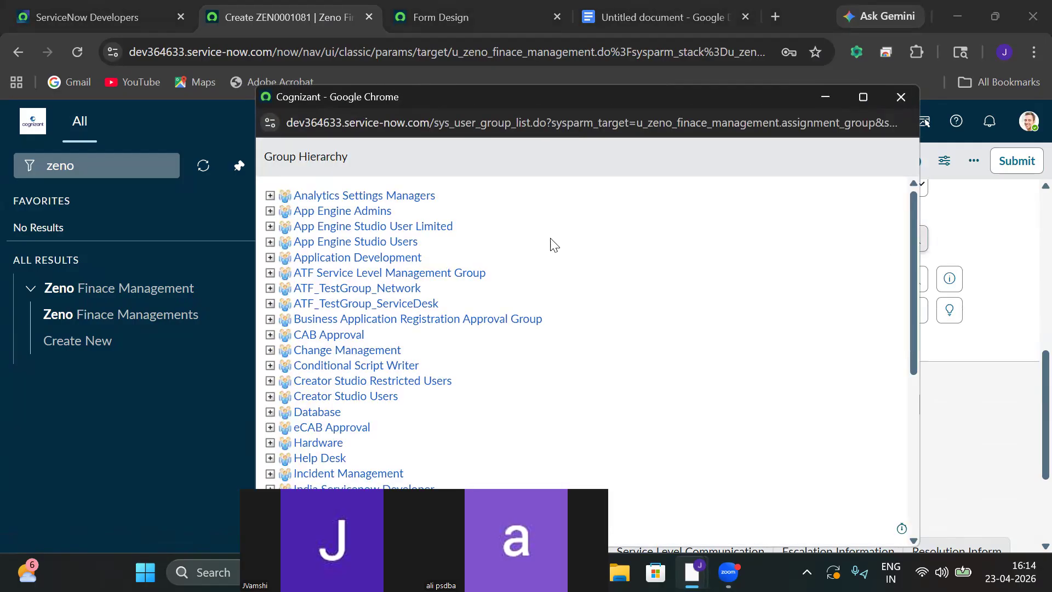
{"action": "left_click", "coordinate": [359, 258]}
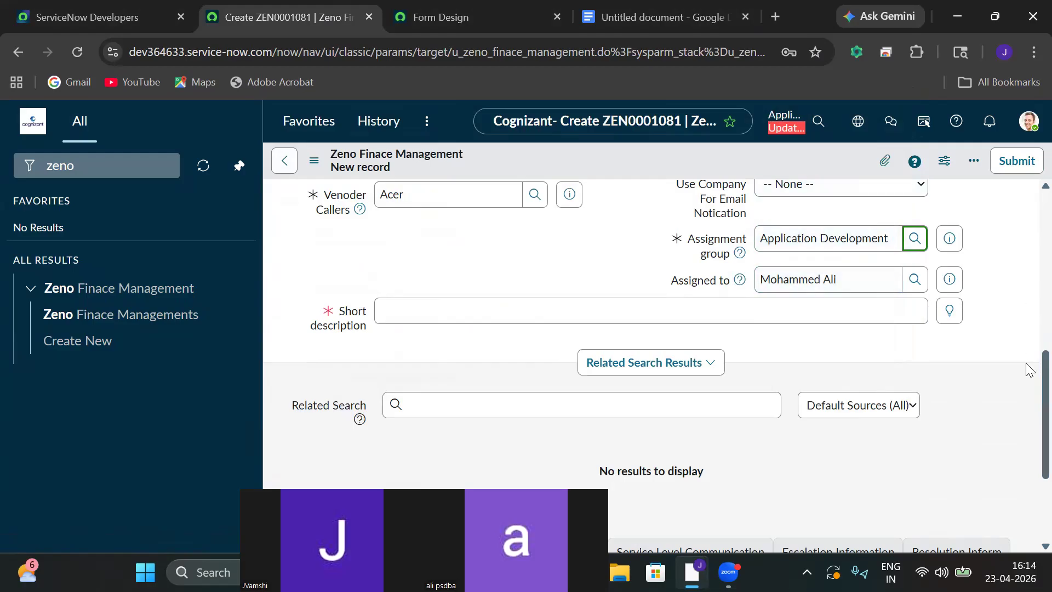
{"action": "scroll", "coordinate": [1030, 369], "scroll_direction": "up", "scroll_amount": 8}
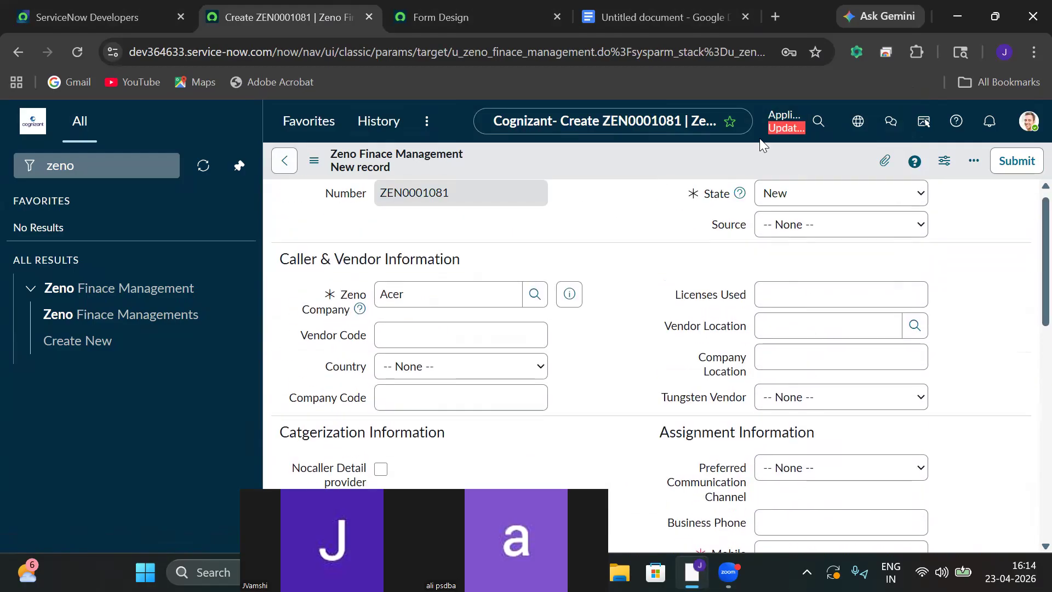
Fill in the Mobile Phone field and attempt to save the record.
{"action": "left_click", "coordinate": [317, 161]}
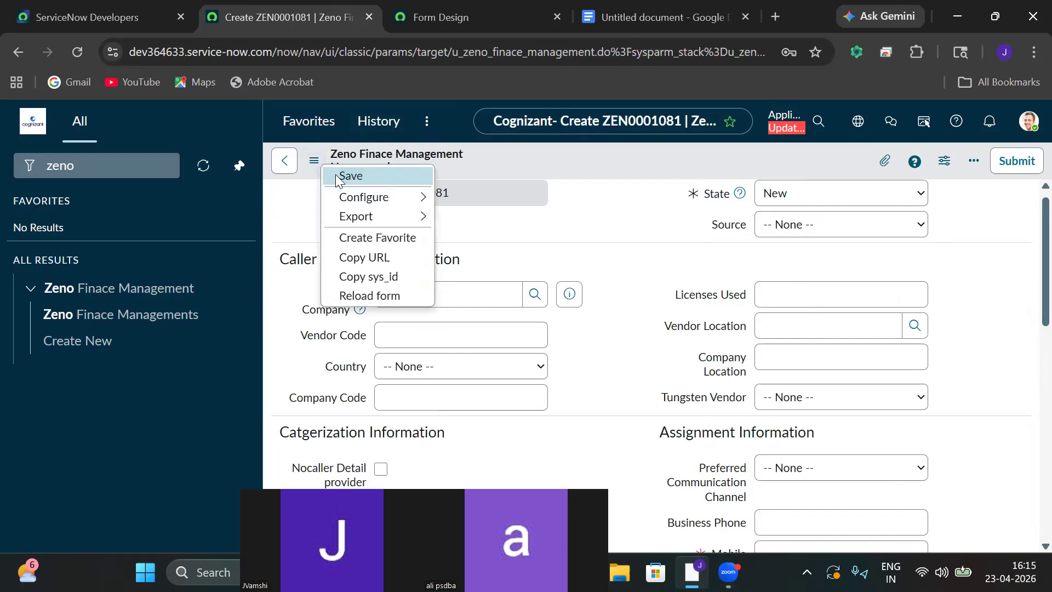
{"action": "left_click", "coordinate": [350, 175]}
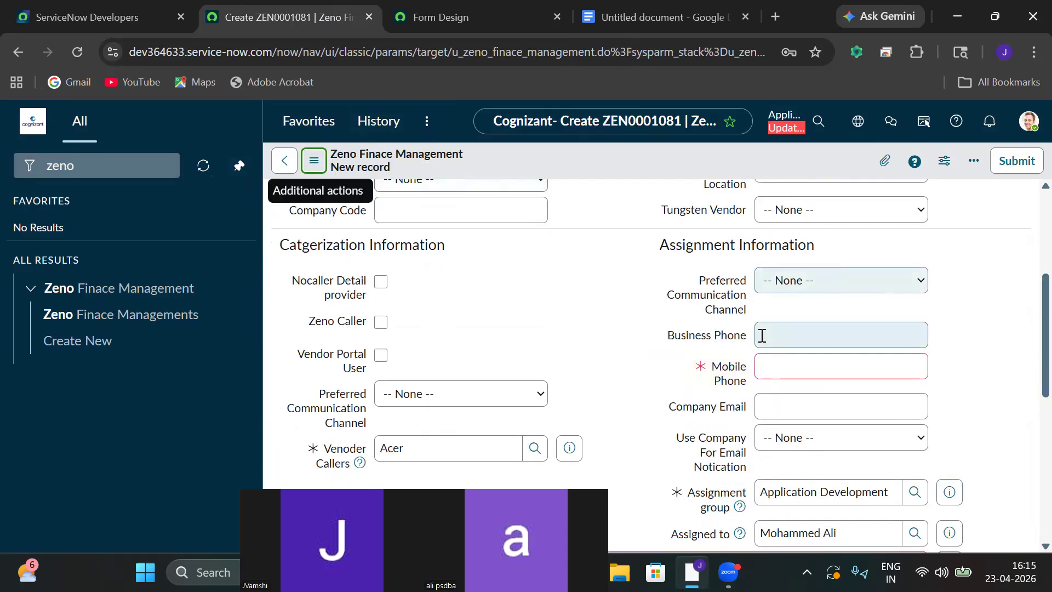
{"action": "left_click", "coordinate": [789, 357]}
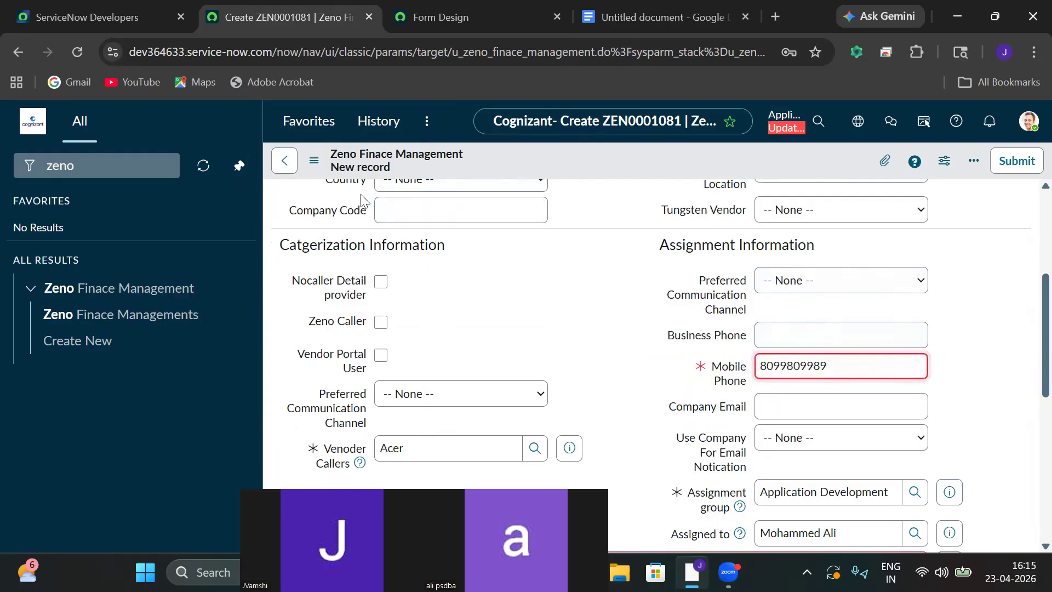
{"action": "left_click", "coordinate": [313, 162]}
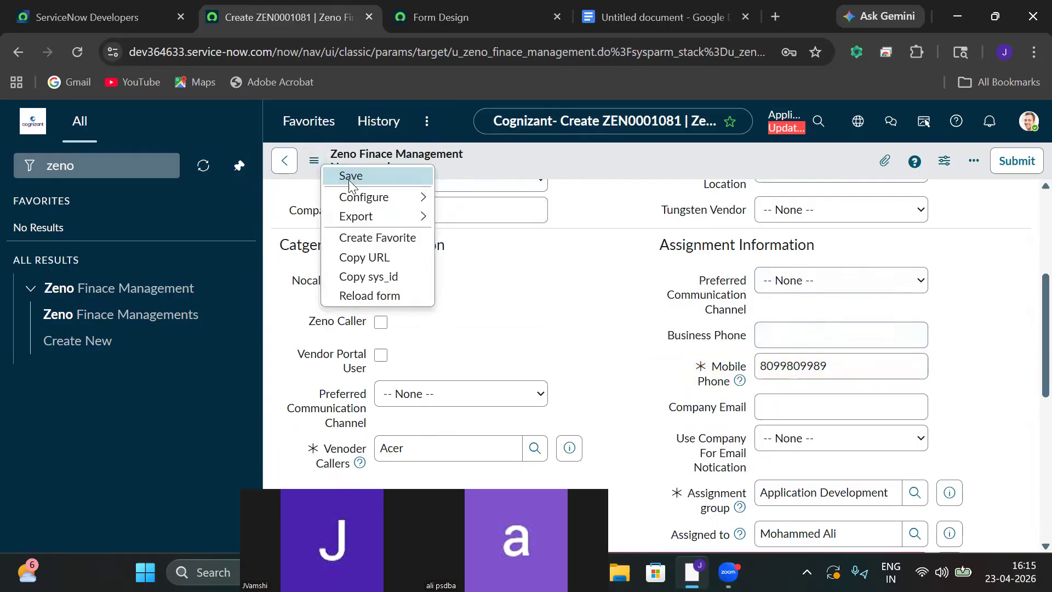
{"action": "left_click", "coordinate": [350, 177]}
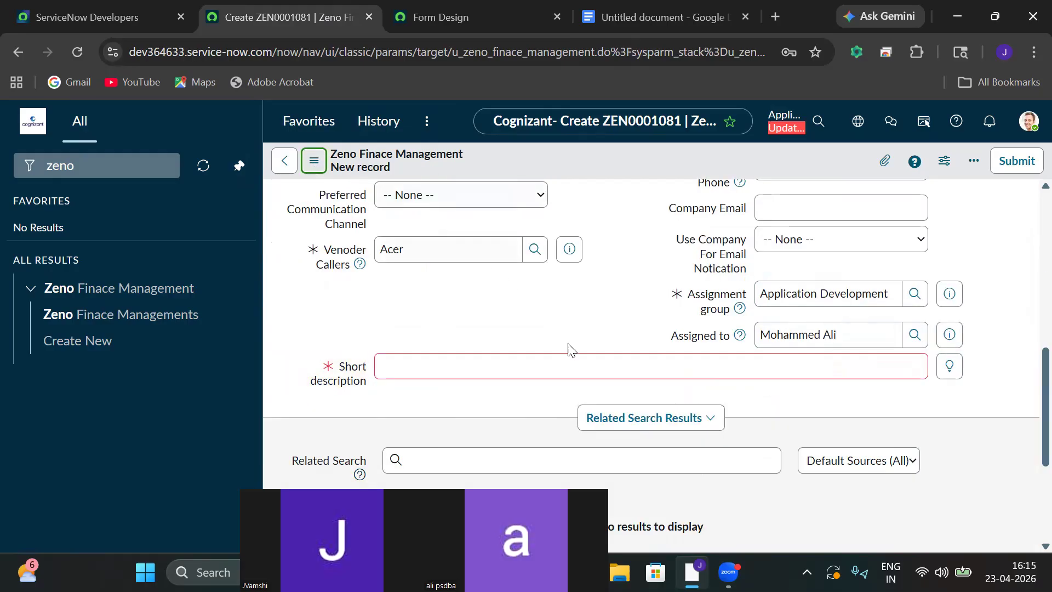
Enter short description 'we are sending email for zfm' and save the record.
{"action": "left_click", "coordinate": [704, 357]}
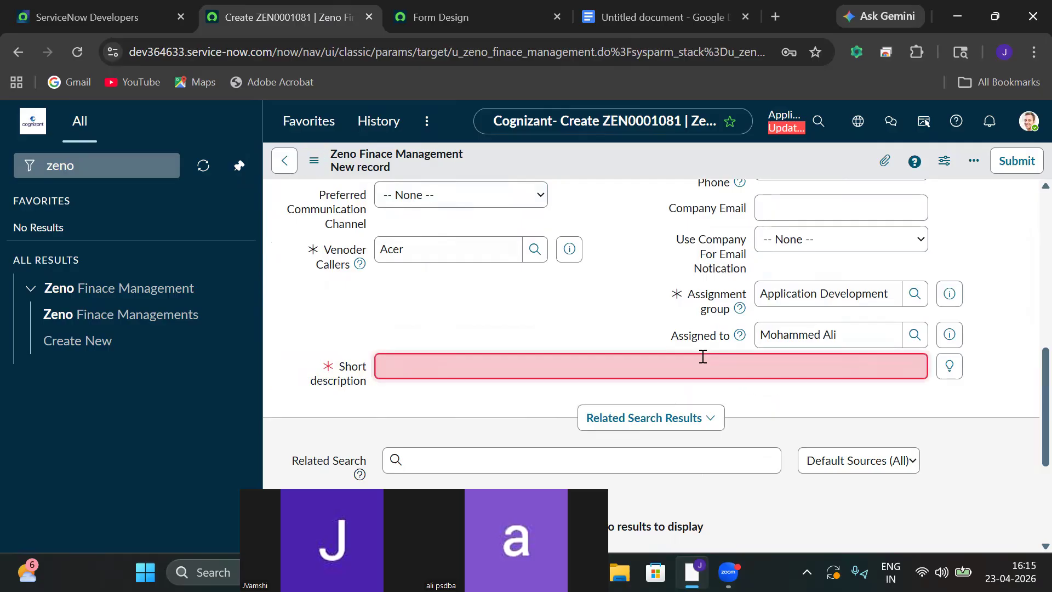
{"action": "type", "text": "we are send"}
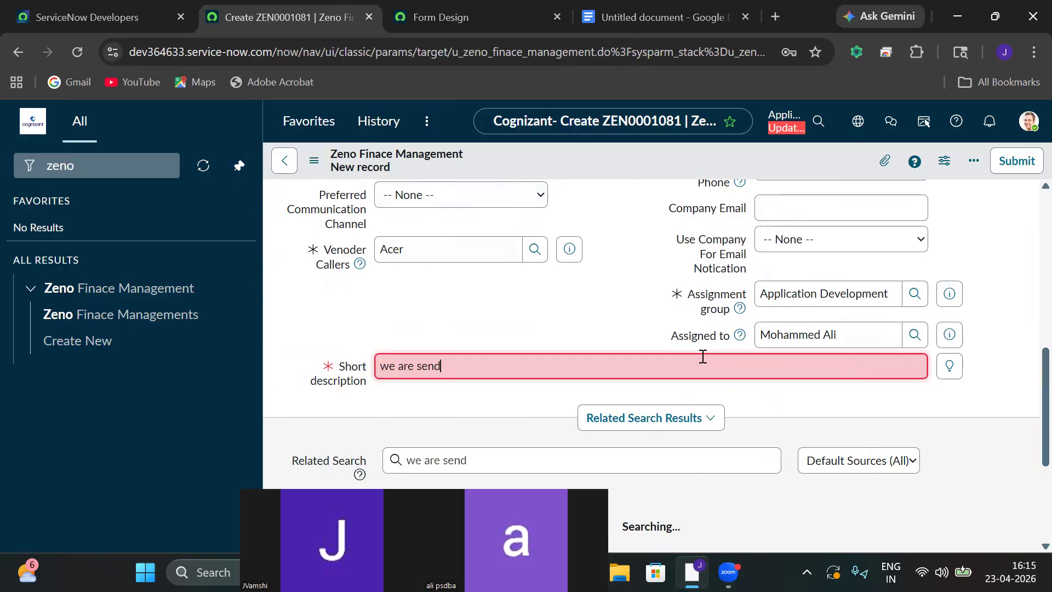
{"action": "type", "text": "ing "}
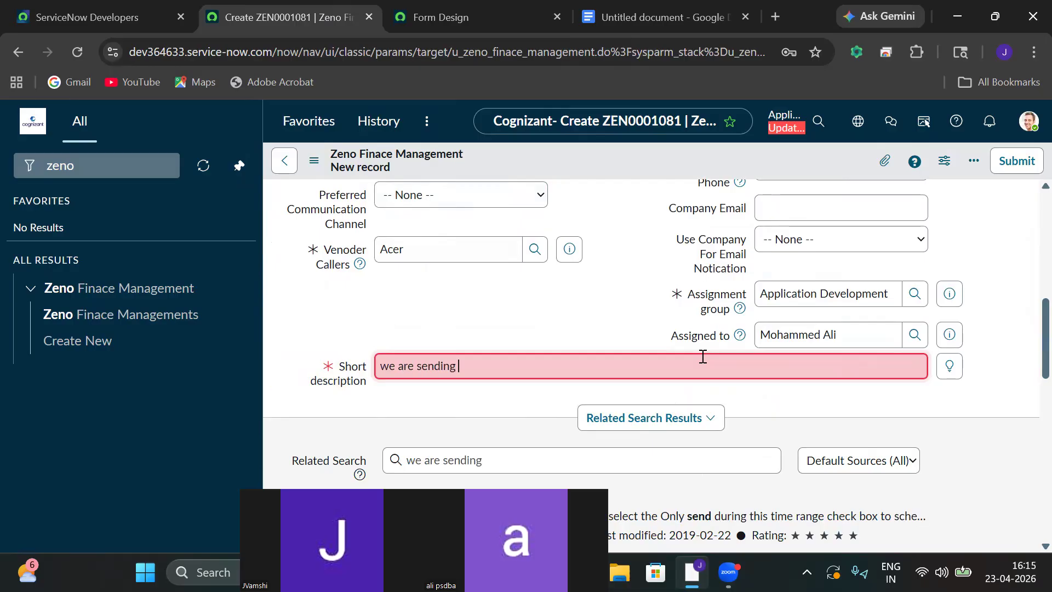
{"action": "type", "text": "email f"}
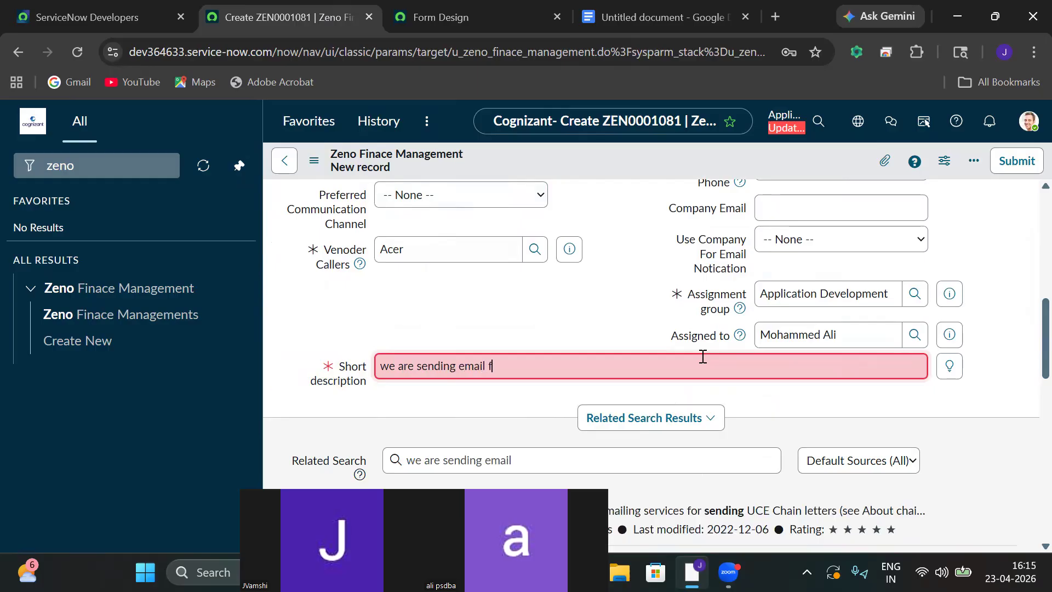
{"action": "type", "text": "or zfm"}
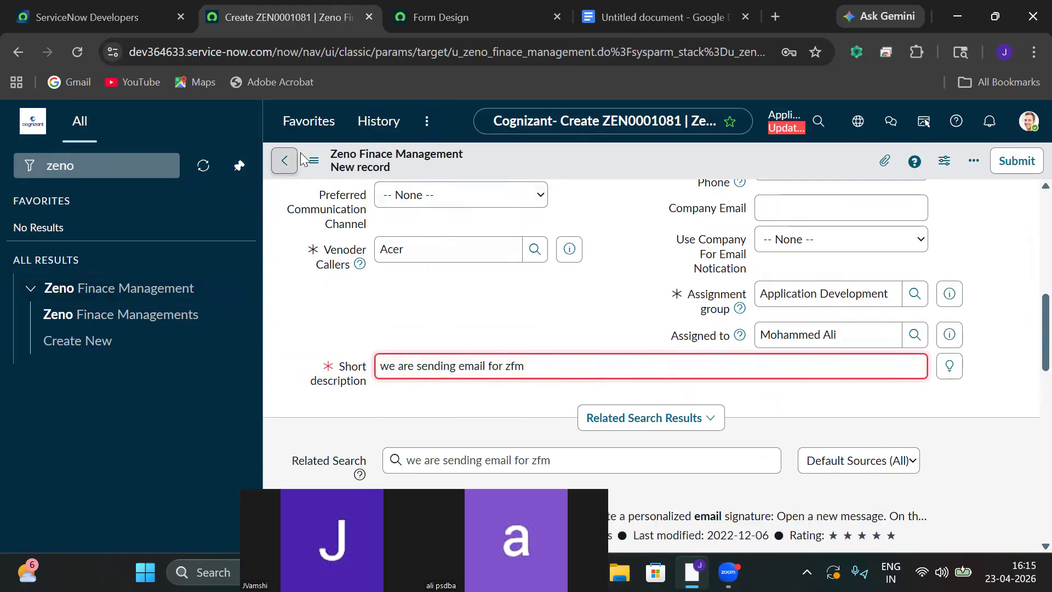
{"action": "left_click", "coordinate": [315, 162]}
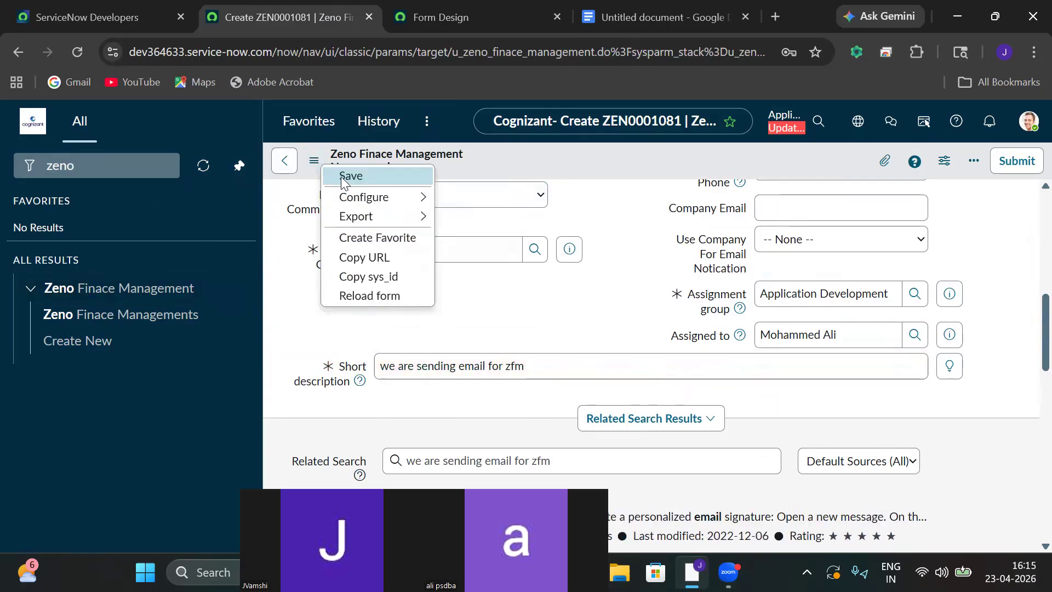
{"action": "left_click", "coordinate": [342, 178]}
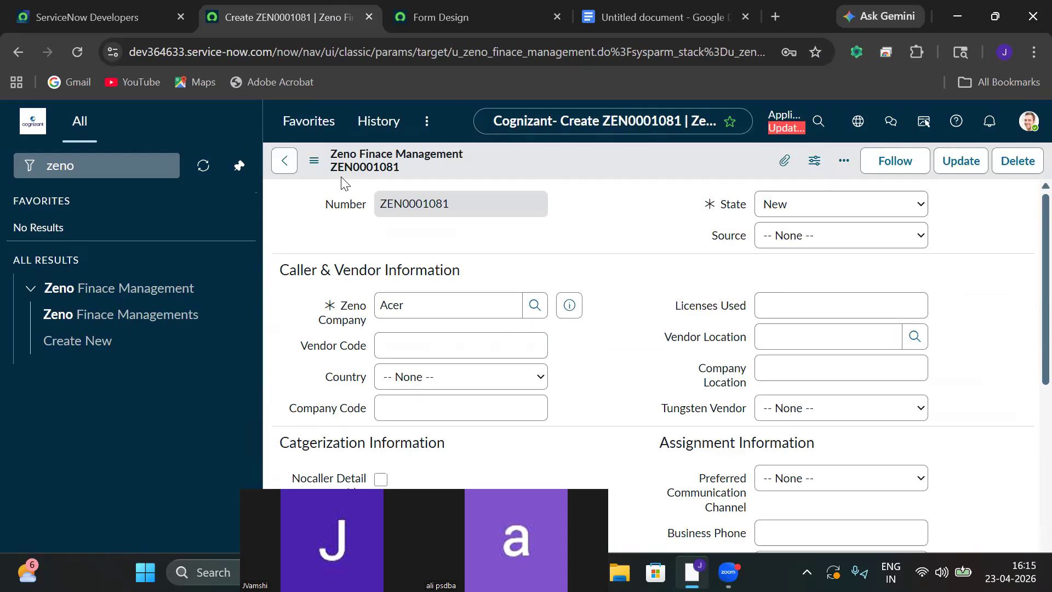
Search the navigator for 'system logs' and open the Emails log.
{"action": "left_click", "coordinate": [144, 165]}
{"action": "key", "text": "ctrl+a"}
{"action": "key", "text": "BackSpace"}
{"action": "type", "text": "sys"}
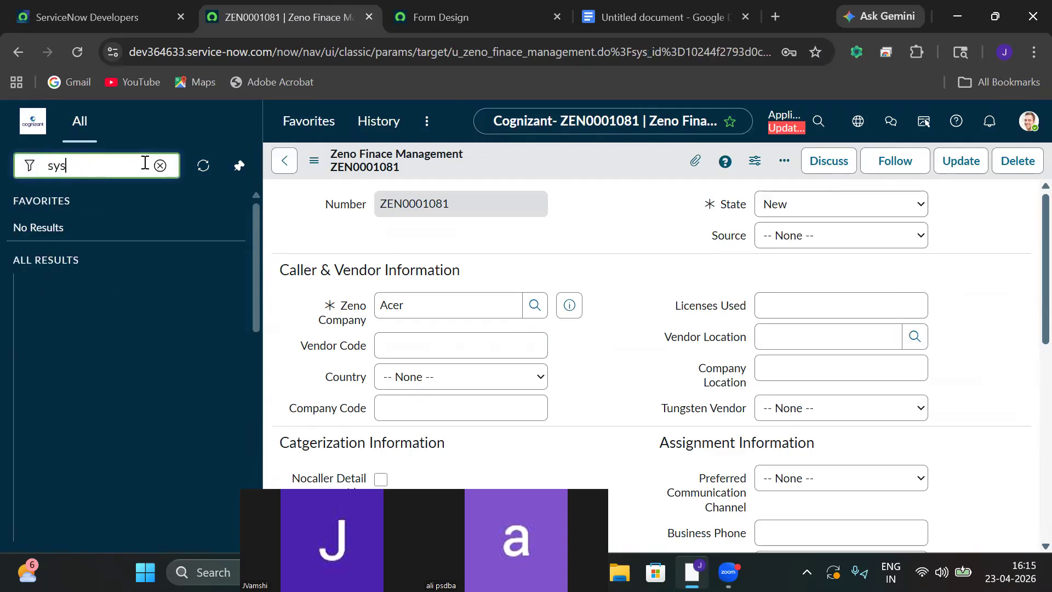
{"action": "type", "text": "tem lo"}
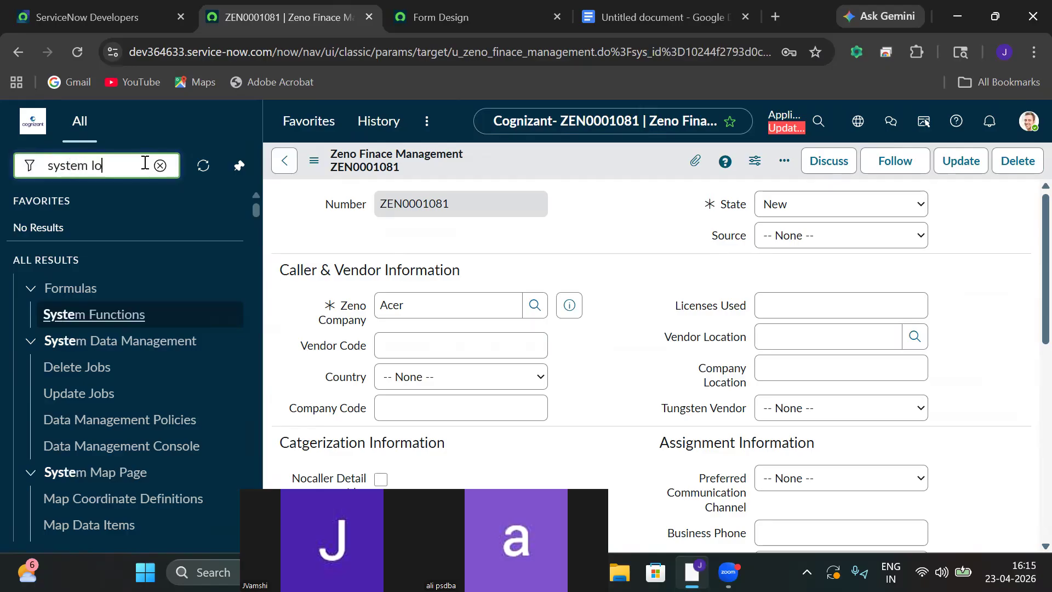
{"action": "type", "text": "gs"}
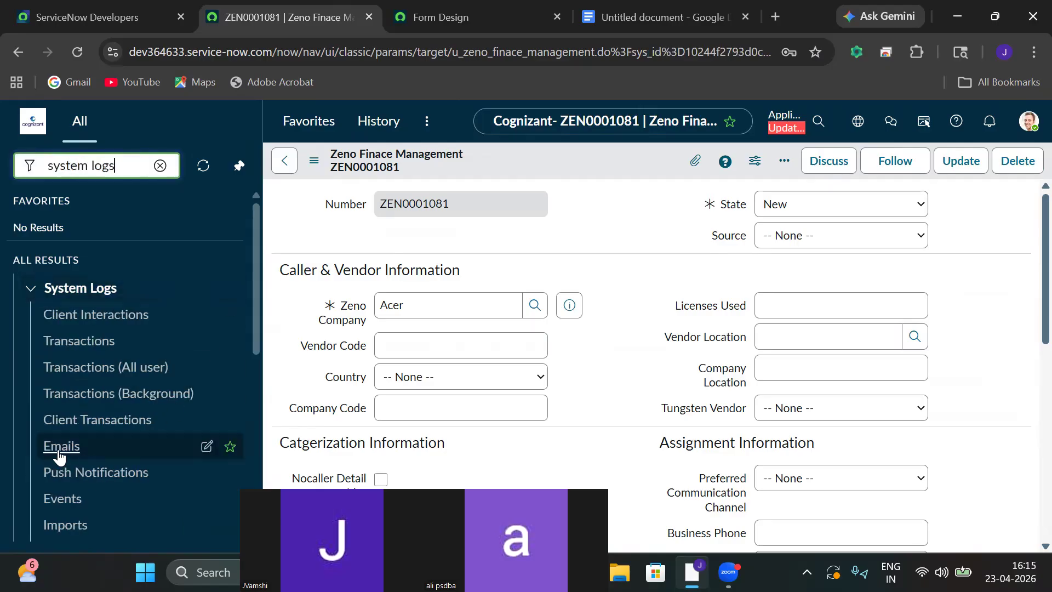
{"action": "left_click", "coordinate": [60, 454]}
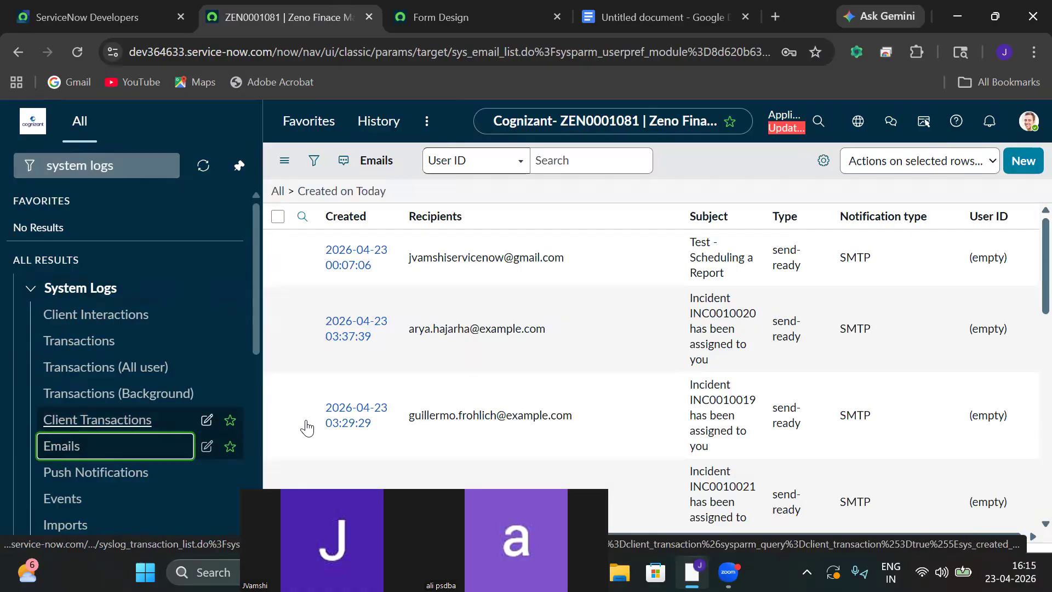
Filter email subjects starting with ZEN0001081, then clear the navigator filter.
{"action": "left_click", "coordinate": [707, 239]}
{"action": "key", "text": "ctrl+v"}
{"action": "key", "text": "Return"}
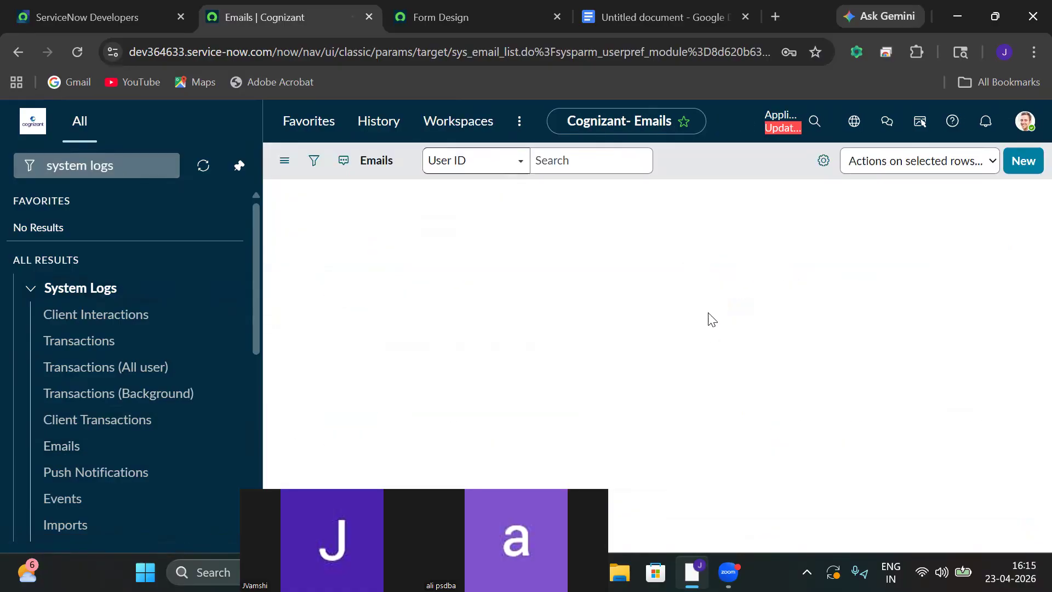
{"action": "left_click", "coordinate": [614, 156]}
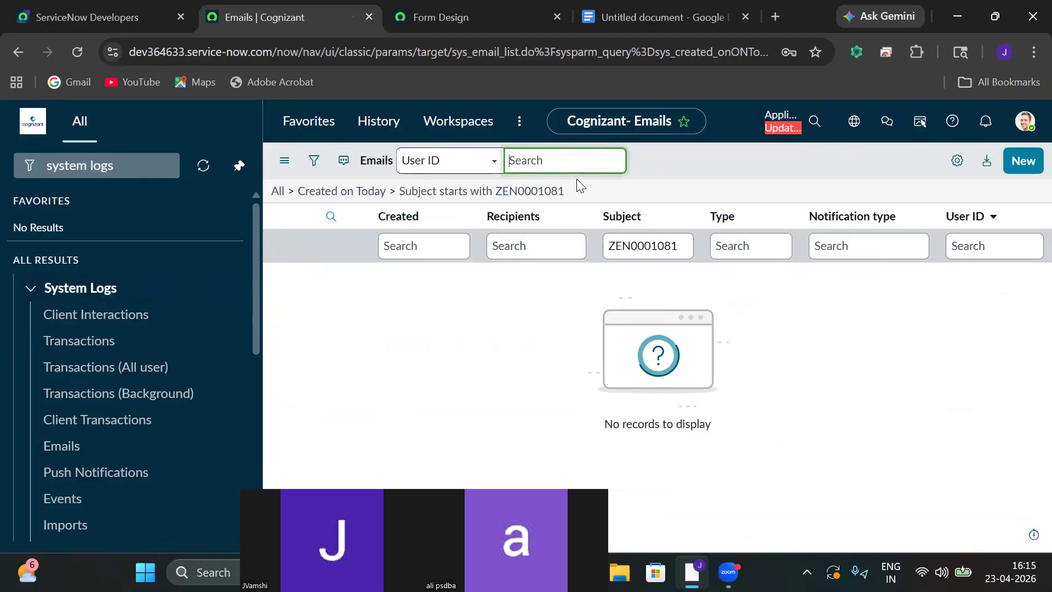
{"action": "left_click", "coordinate": [570, 187]}
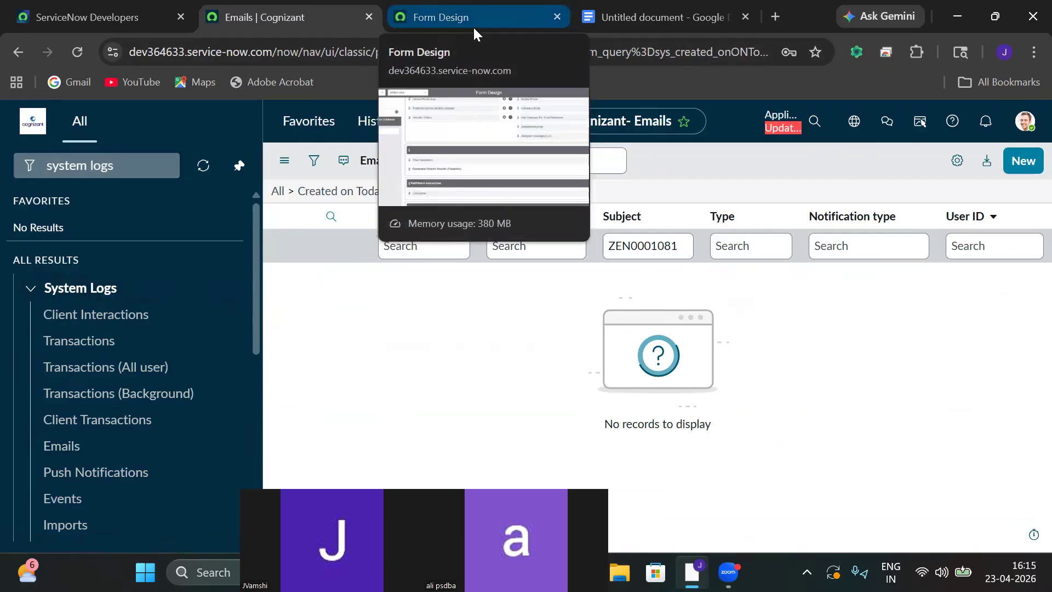
{"action": "left_click", "coordinate": [143, 173]}
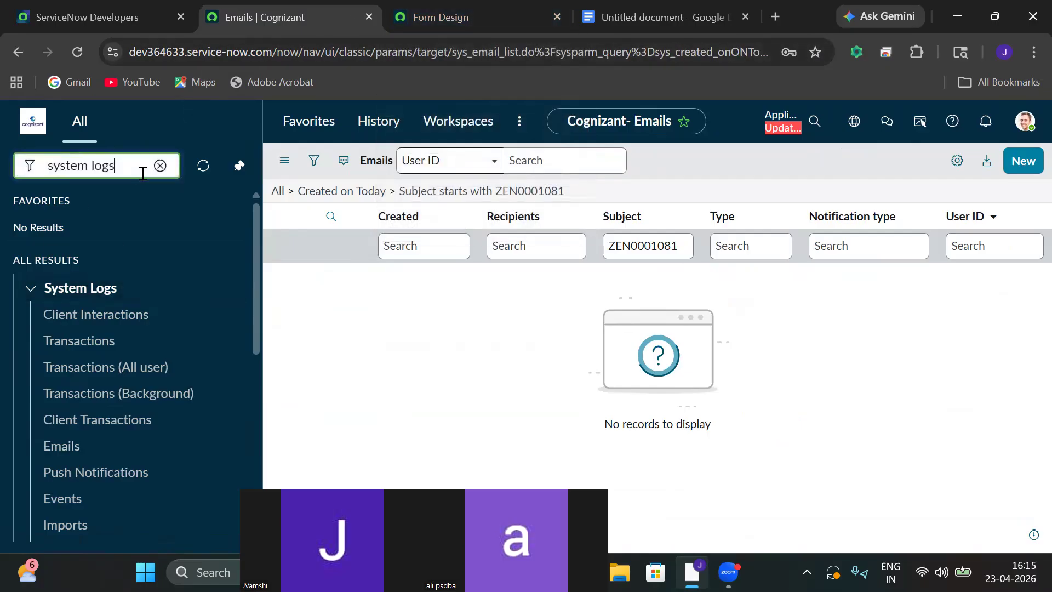
{"action": "key", "text": "BackSpace"}
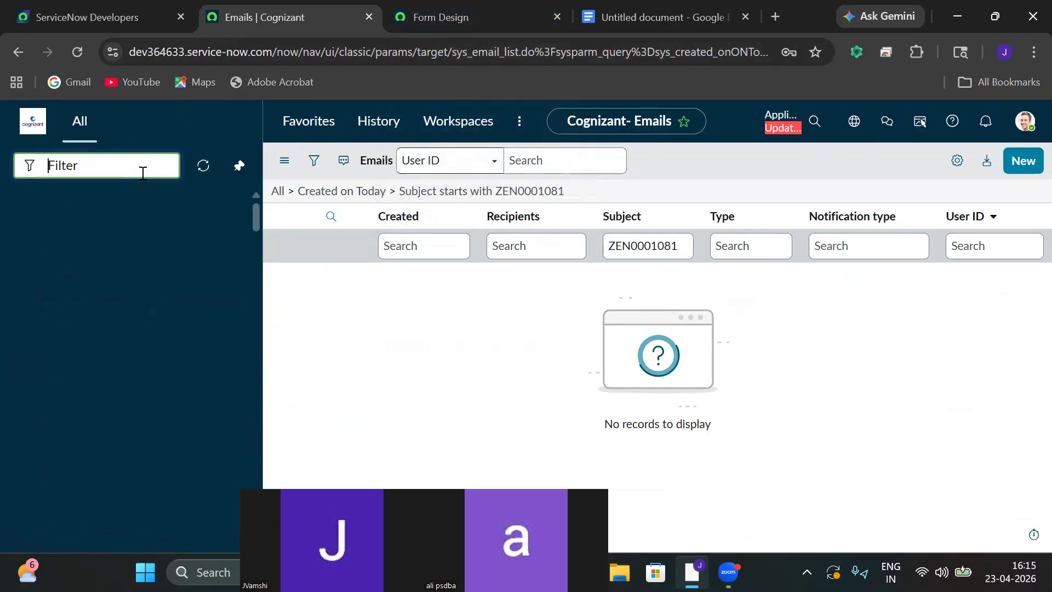
Start a new Zeno Finace Management record from the navigator and close the old Form Design tab.
{"action": "type", "text": "zeno"}
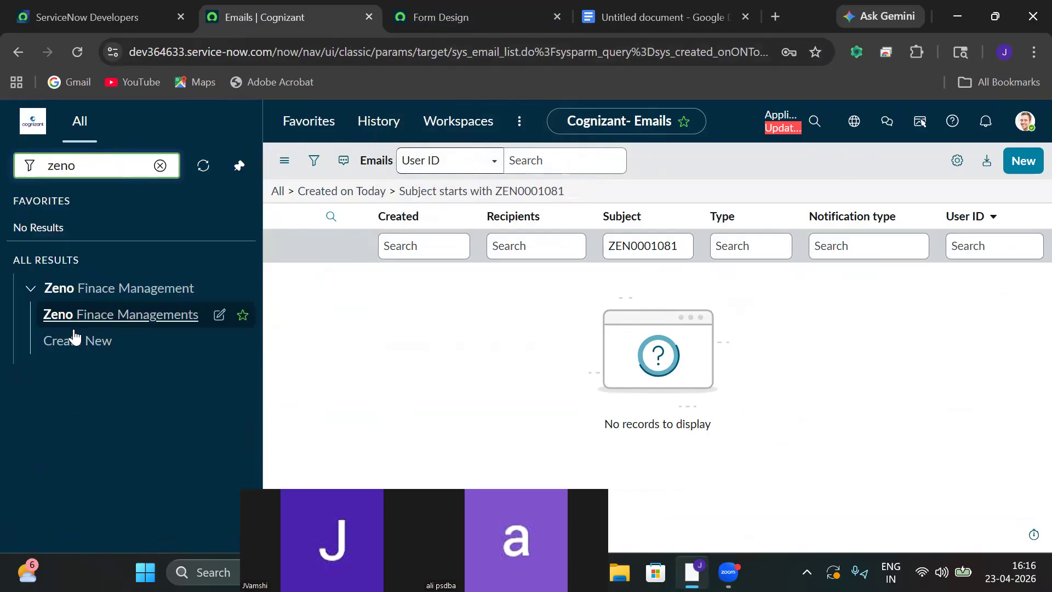
{"action": "left_click", "coordinate": [74, 334]}
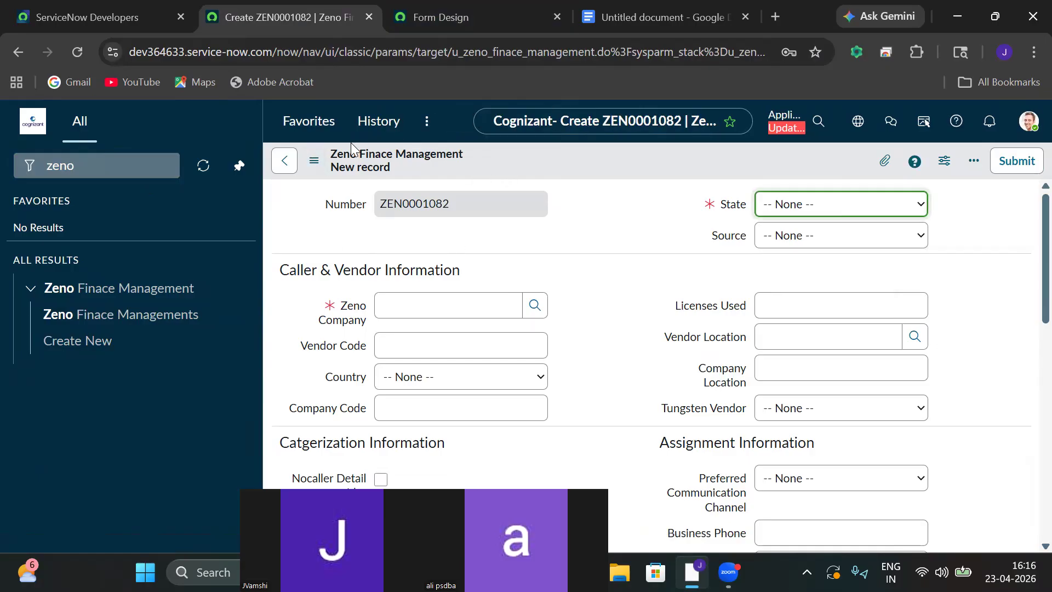
{"action": "left_click", "coordinate": [558, 16]}
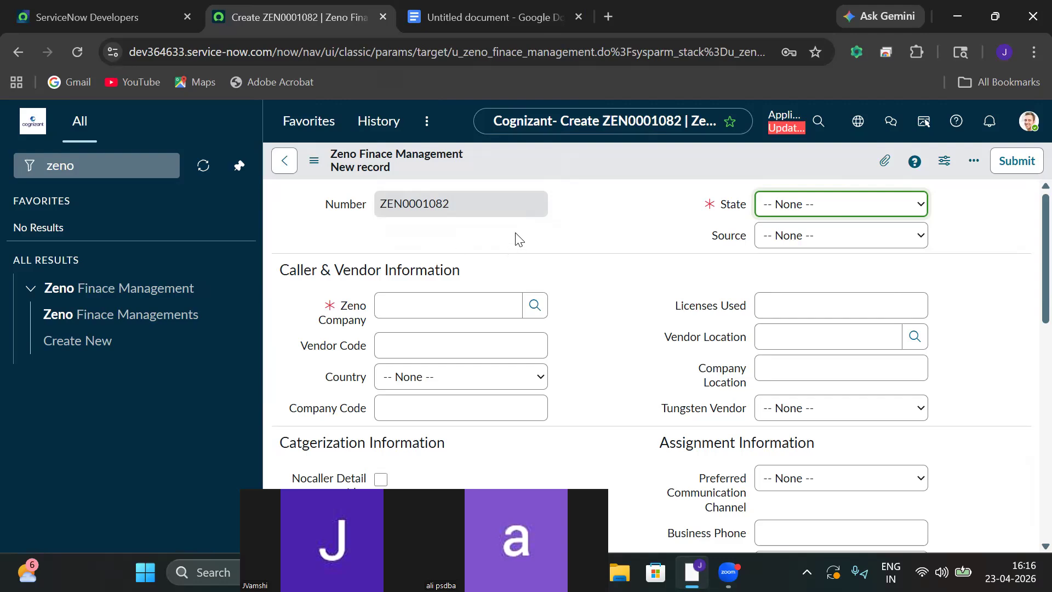
Reload the blank ZEN0001083 form and bring up its Configure options.
{"action": "double_click", "coordinate": [465, 154]}
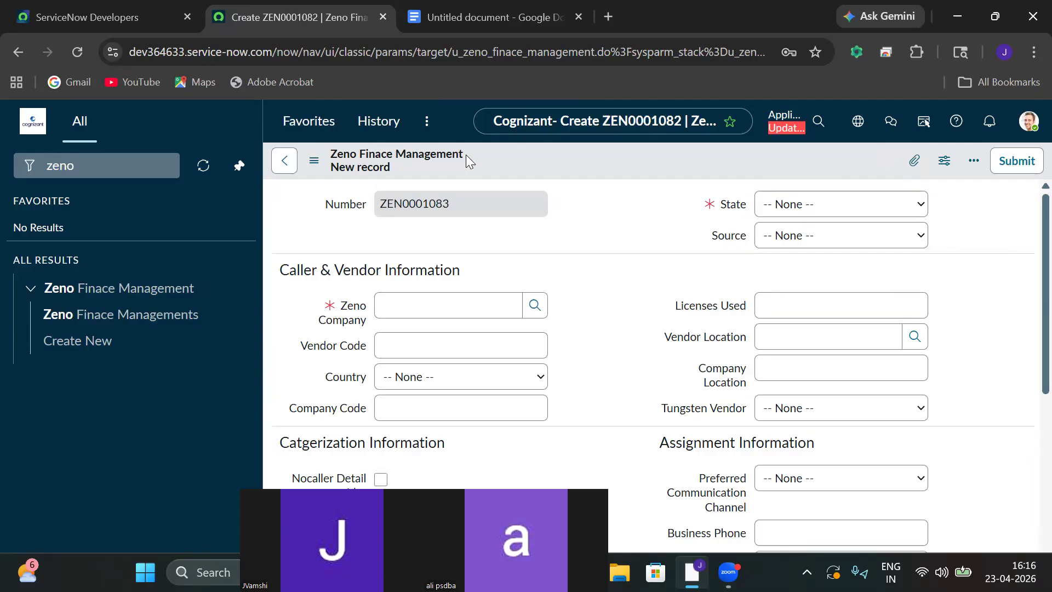
{"action": "left_click_drag", "start_coordinate": [436, 162], "coordinate": [312, 160]}
{"action": "left_click", "coordinate": [314, 161]}
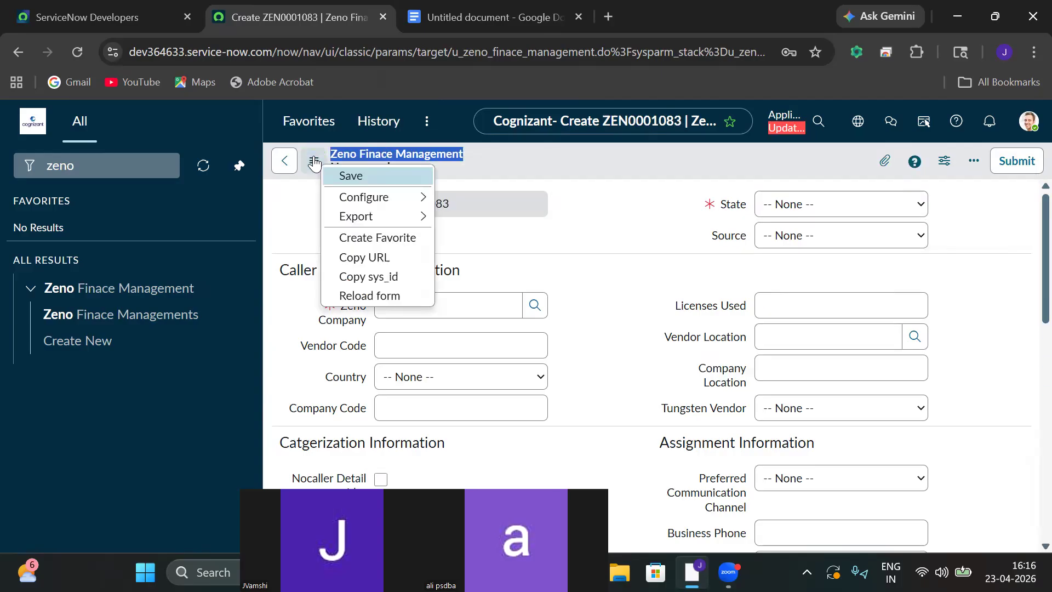
{"action": "mouse_move", "coordinate": [360, 198]}
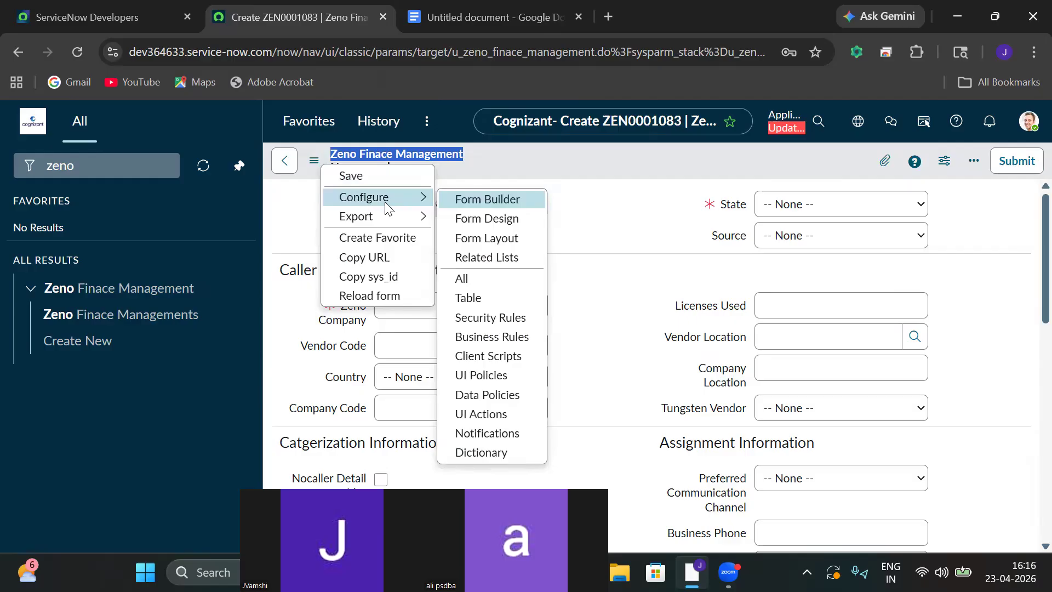
Open Form Design for the table and make the Assignment group field no longer mandatory.
{"action": "left_click", "coordinate": [472, 216]}
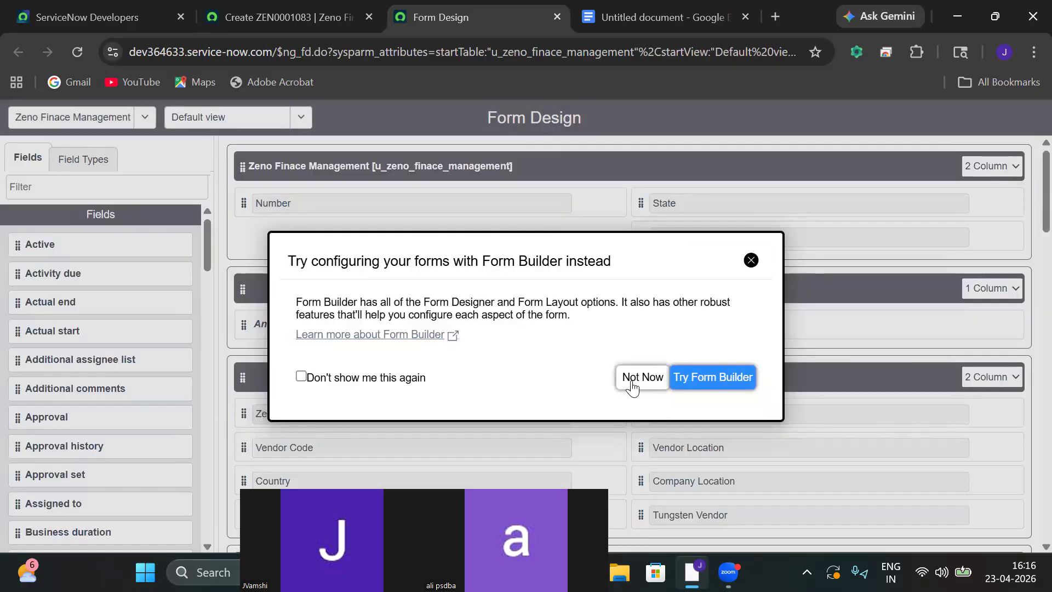
{"action": "left_click", "coordinate": [632, 377]}
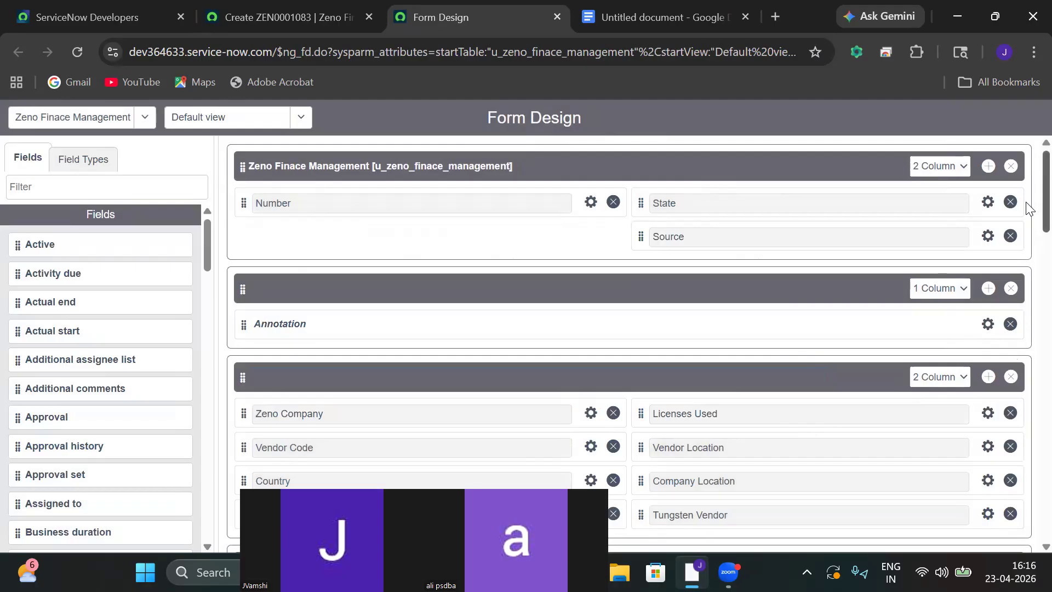
{"action": "scroll", "coordinate": [1029, 207], "scroll_direction": "down", "scroll_amount": 8}
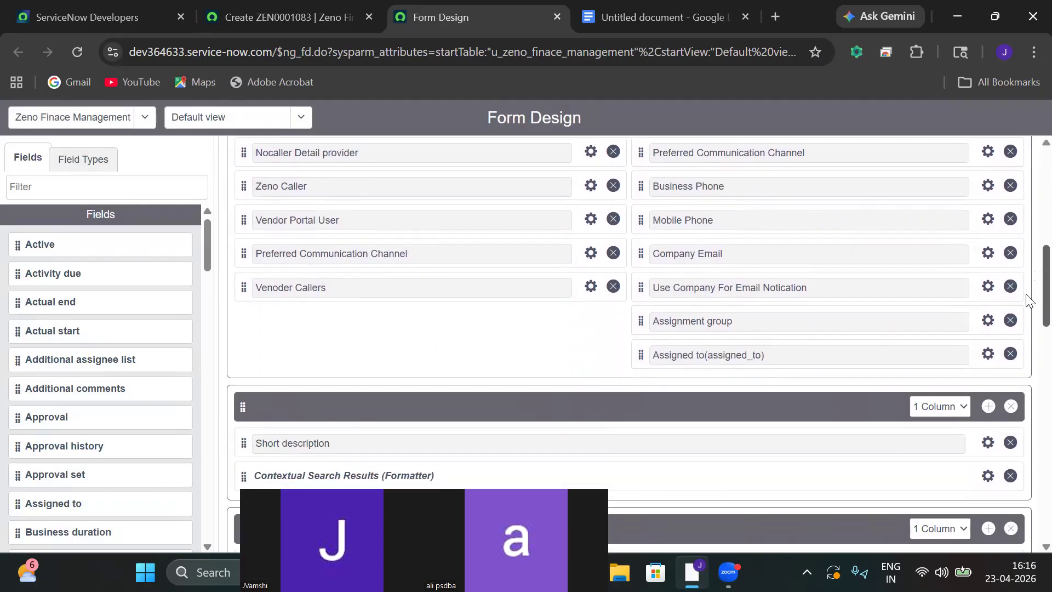
{"action": "left_click", "coordinate": [988, 321]}
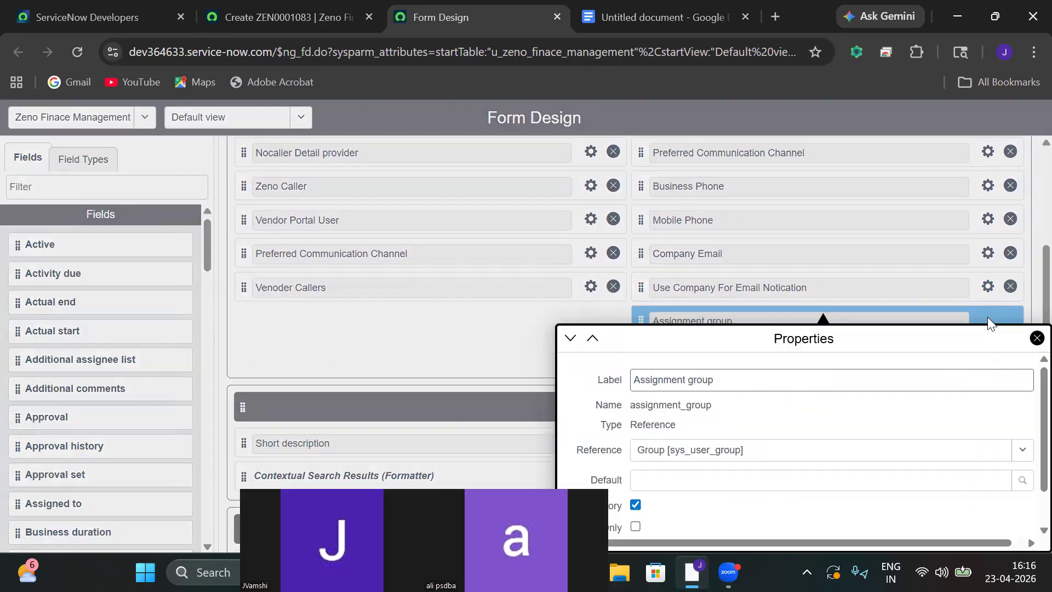
{"action": "left_click", "coordinate": [635, 505]}
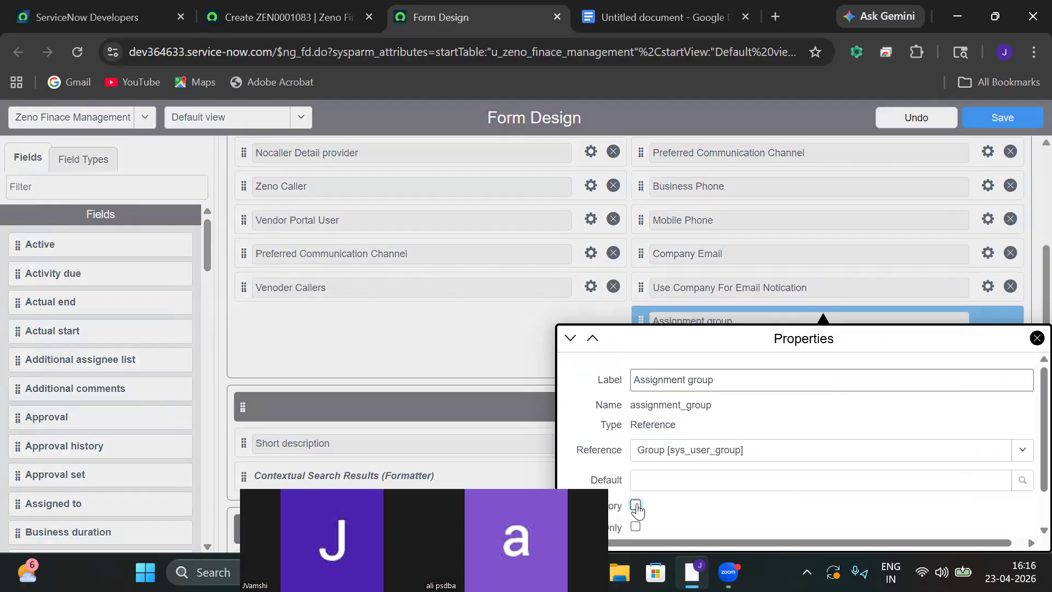
{"action": "left_click", "coordinate": [1036, 338]}
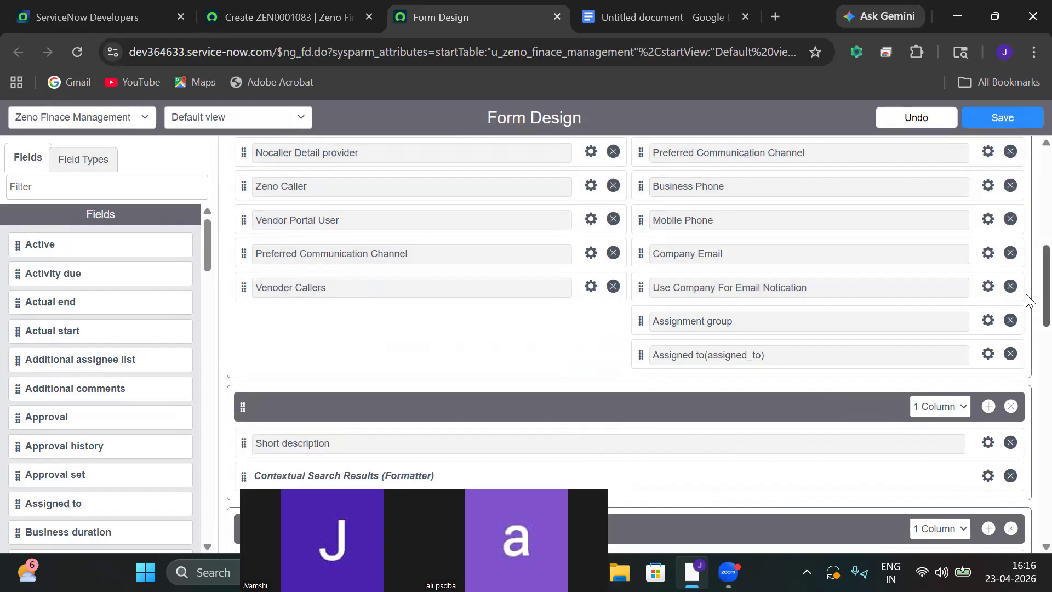
{"action": "scroll", "coordinate": [1029, 299], "scroll_direction": "up", "scroll_amount": 9}
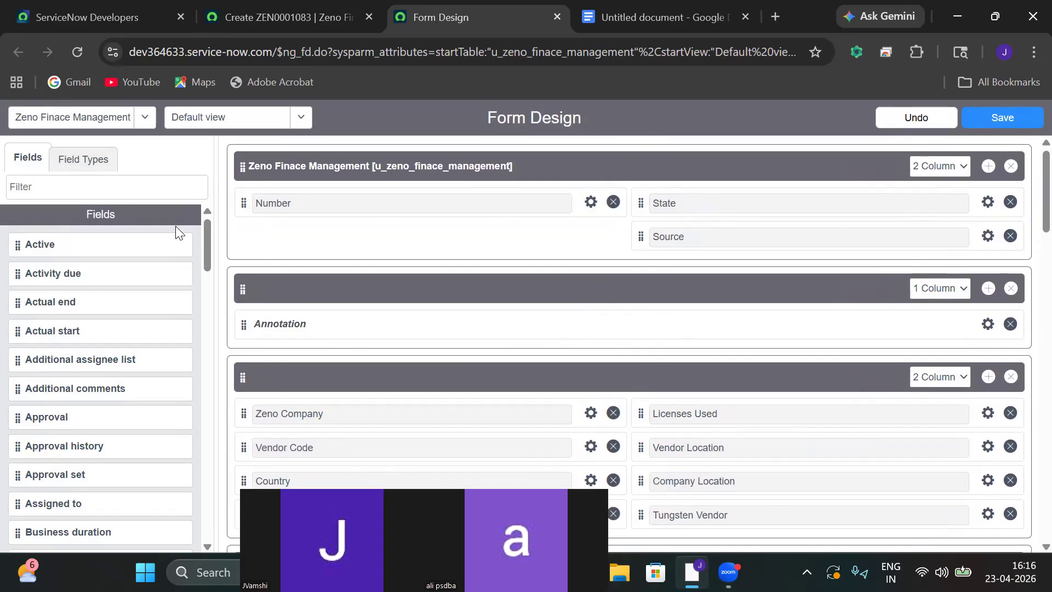
Add the Active field below Number, check the field properties, and save the layout.
{"action": "left_click_drag", "start_coordinate": [20, 245], "coordinate": [265, 235]}
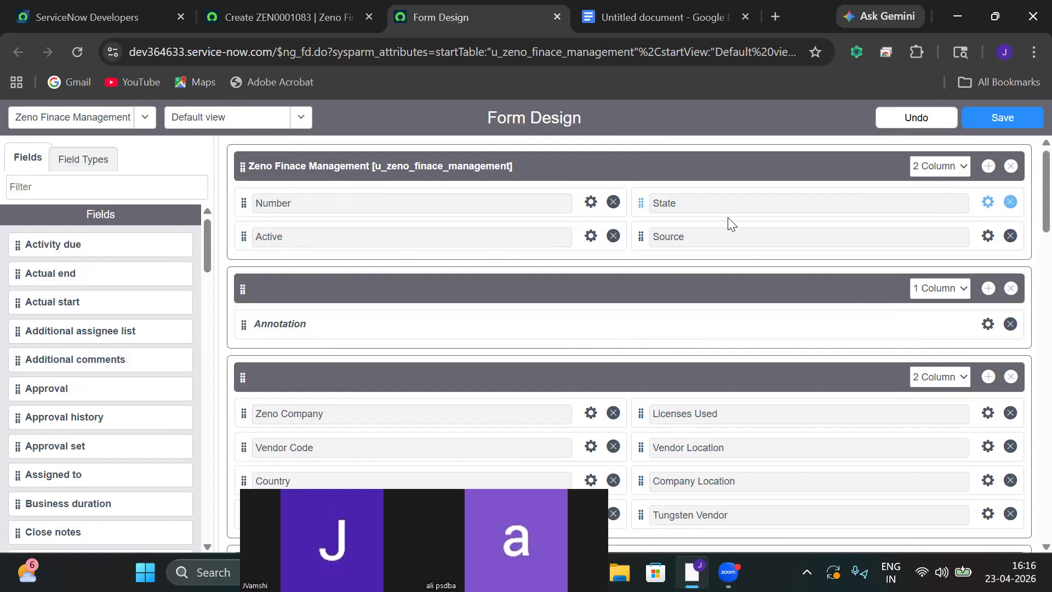
{"action": "left_click", "coordinate": [591, 236]}
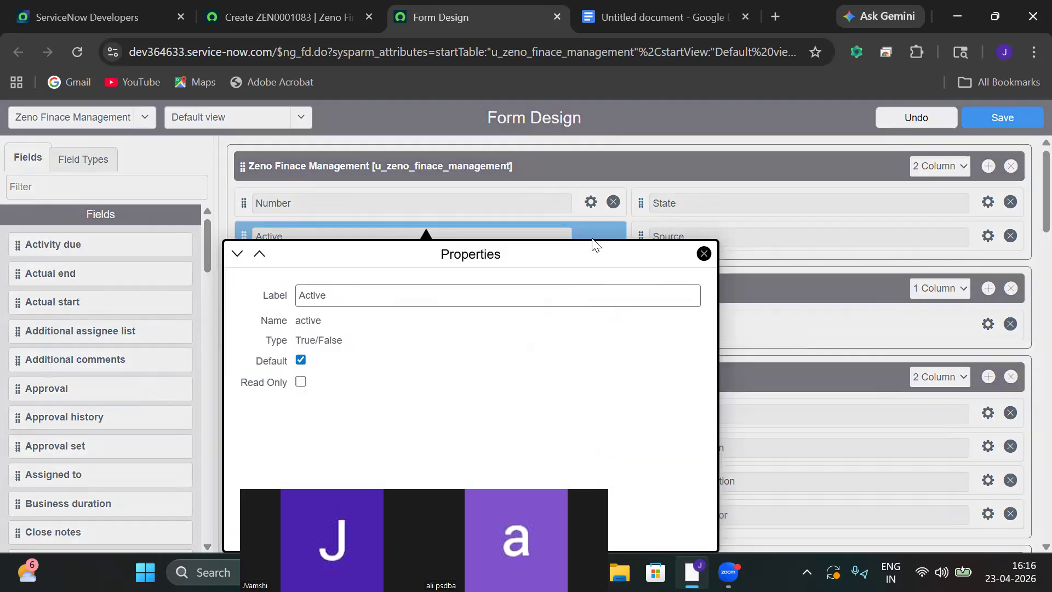
{"action": "left_click", "coordinate": [704, 254]}
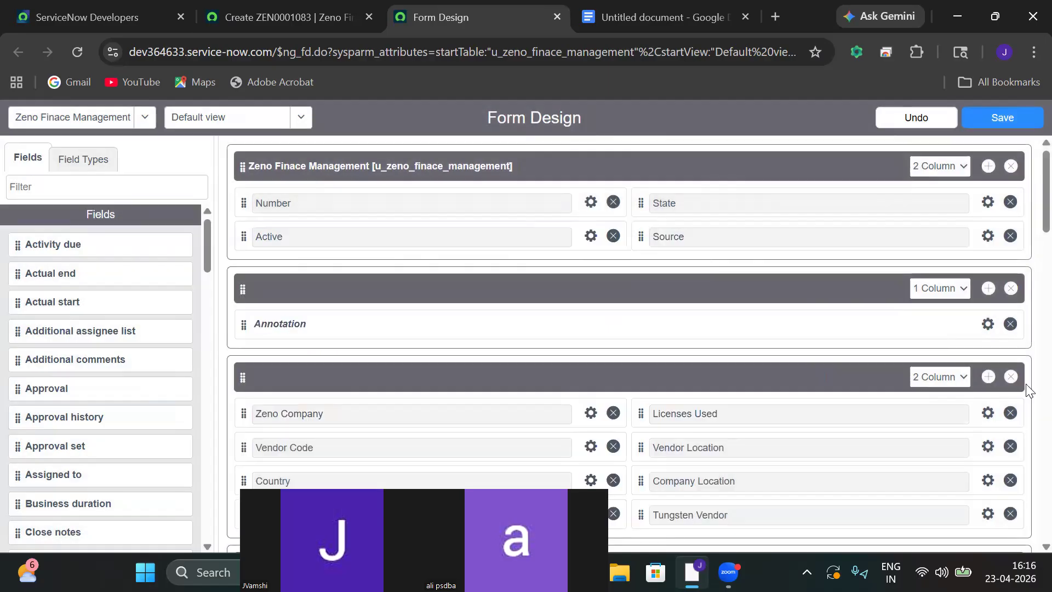
{"action": "scroll", "coordinate": [1027, 237], "scroll_direction": "down", "scroll_amount": 2}
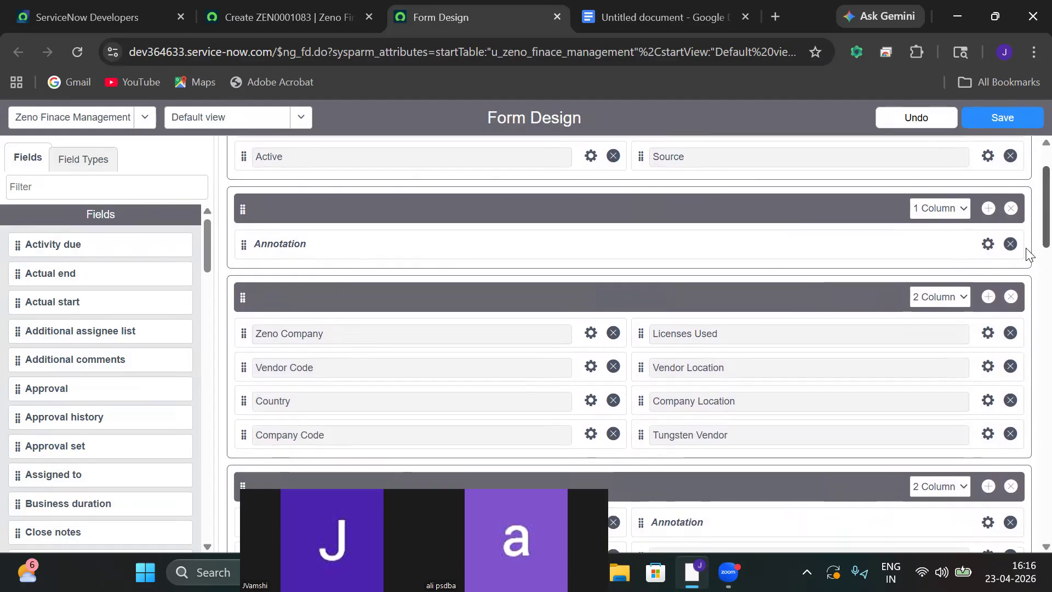
{"action": "scroll", "coordinate": [1029, 258], "scroll_direction": "down", "scroll_amount": 4}
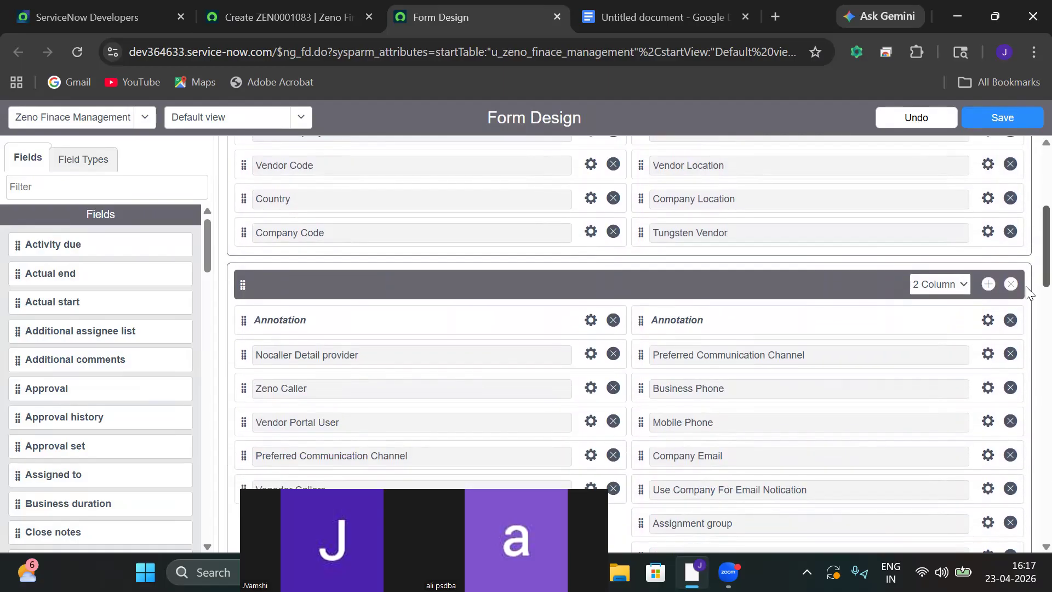
{"action": "scroll", "coordinate": [1029, 291], "scroll_direction": "down", "scroll_amount": 3}
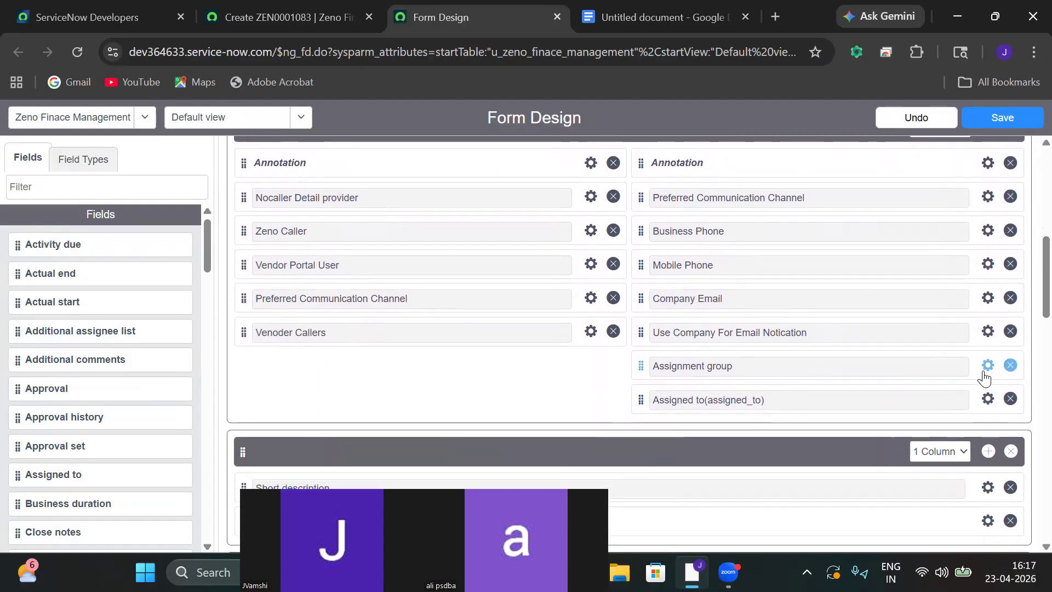
{"action": "left_click", "coordinate": [988, 367]}
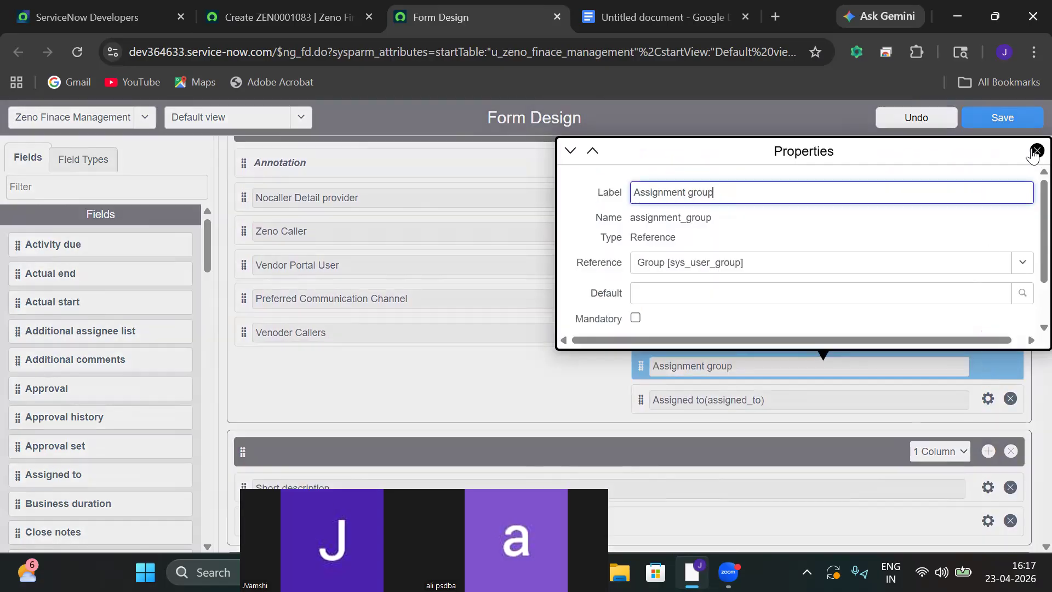
{"action": "left_click", "coordinate": [1037, 150]}
{"action": "left_click", "coordinate": [1003, 118]}
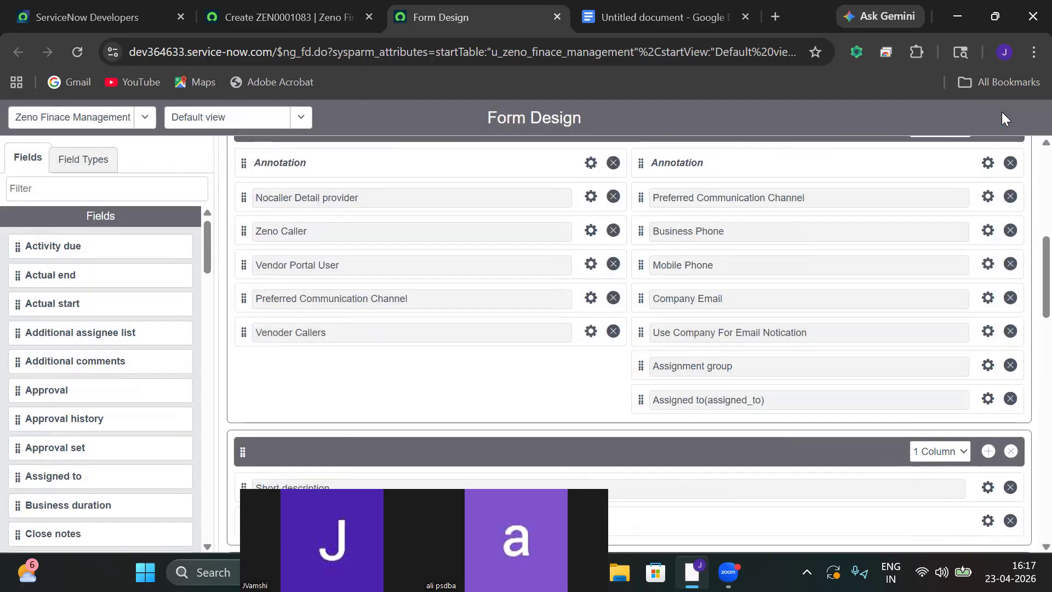
Reload the new record form to show the Active field, then open the Zeno Company lookup.
{"action": "left_click", "coordinate": [276, 25]}
{"action": "left_click", "coordinate": [319, 162]}
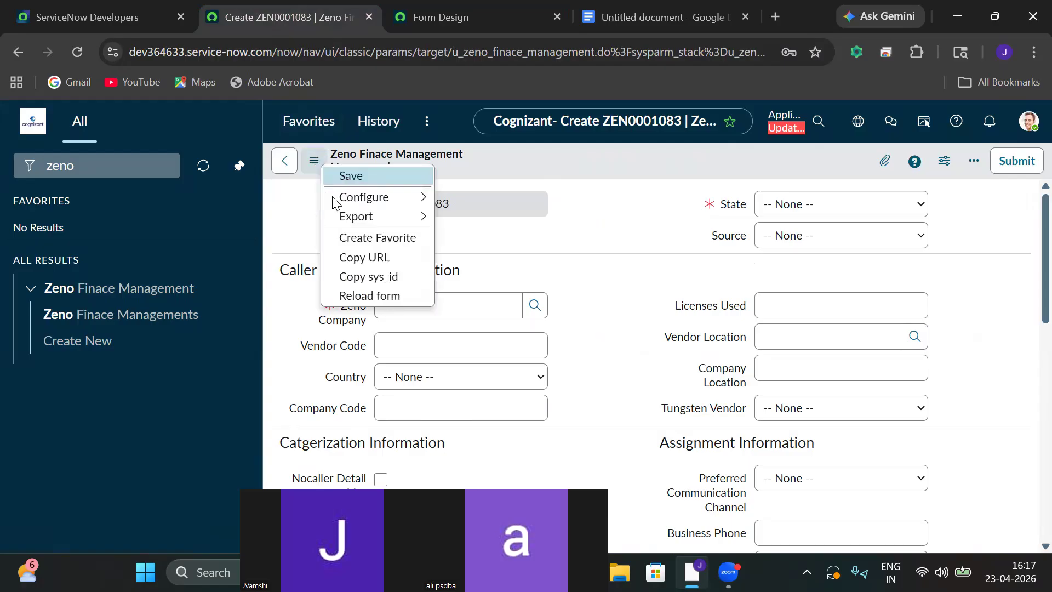
{"action": "left_click", "coordinate": [373, 296]}
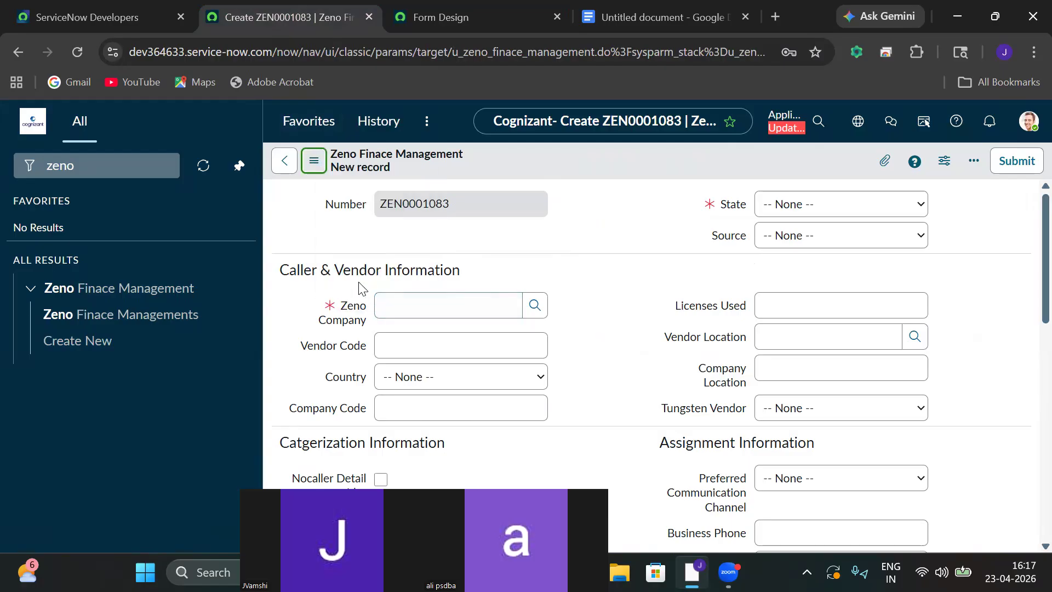
{"action": "left_click", "coordinate": [313, 160]}
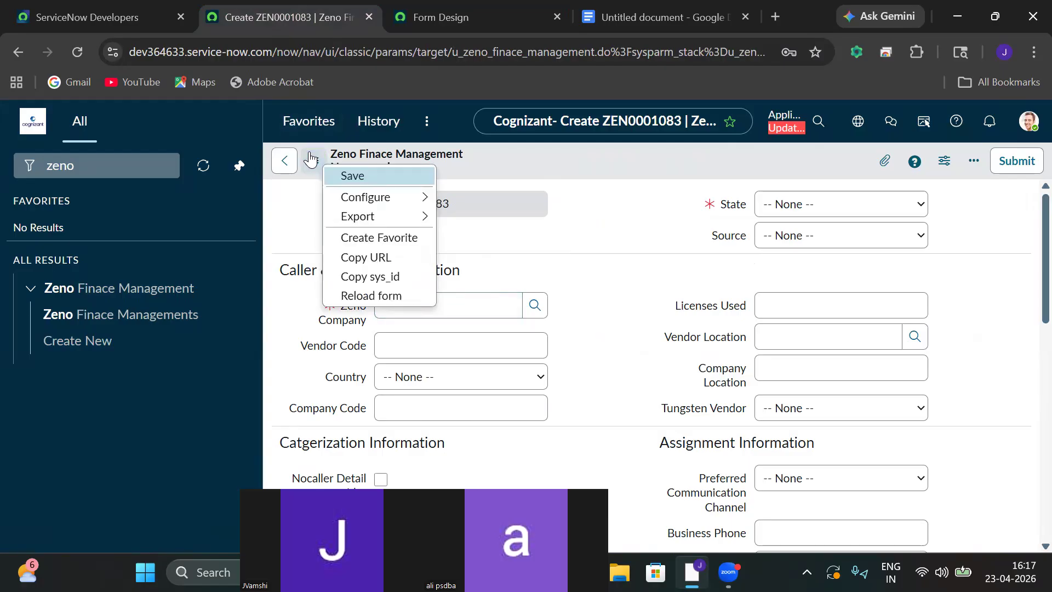
{"action": "left_click", "coordinate": [349, 297]}
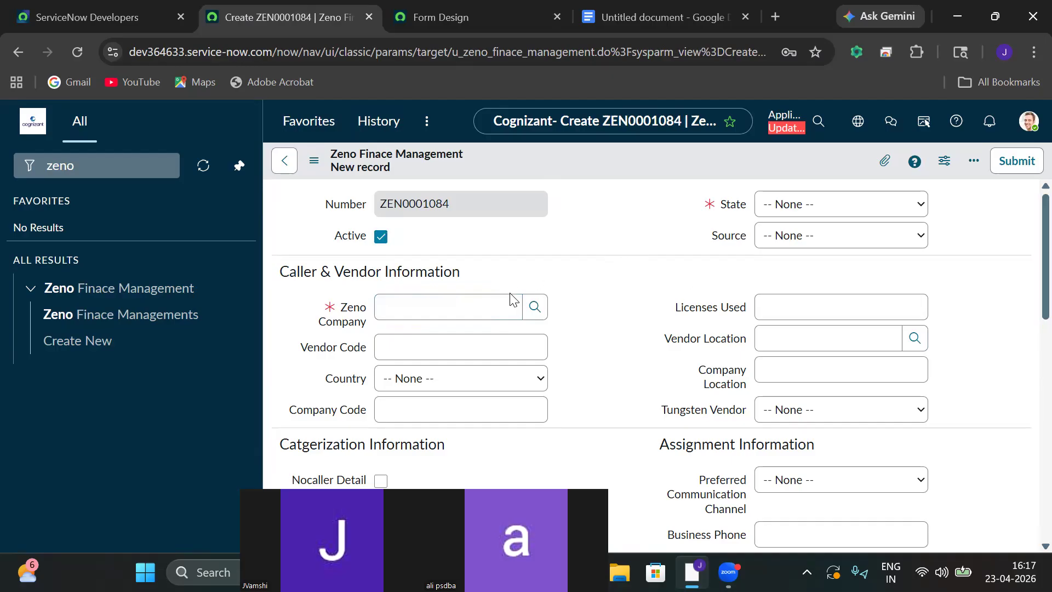
{"action": "left_click", "coordinate": [534, 307]}
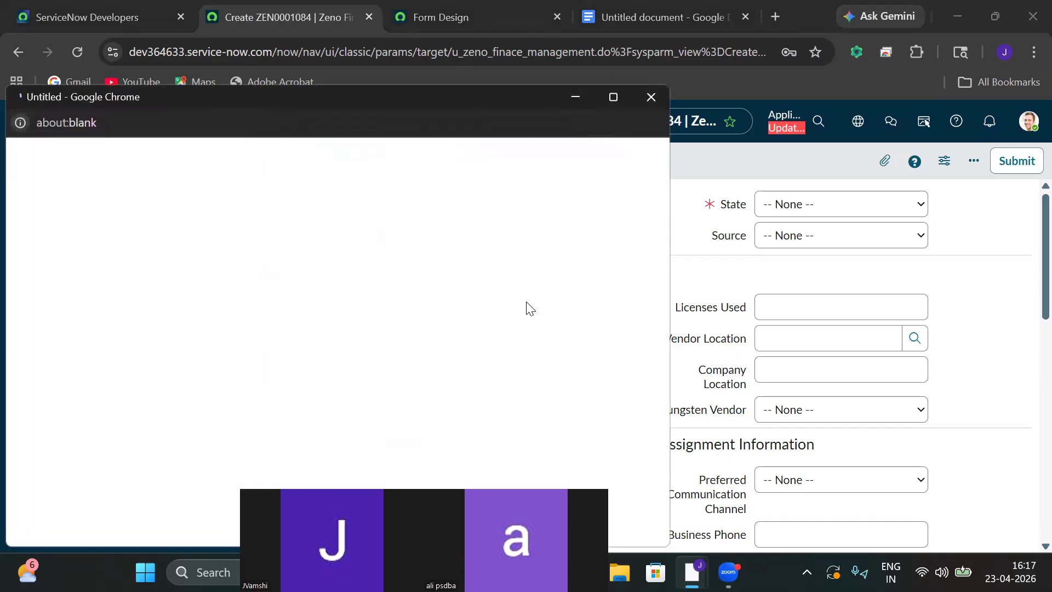
Set Zeno Company to 3Com and State to New on record ZEN0001084.
{"action": "left_click", "coordinate": [81, 272]}
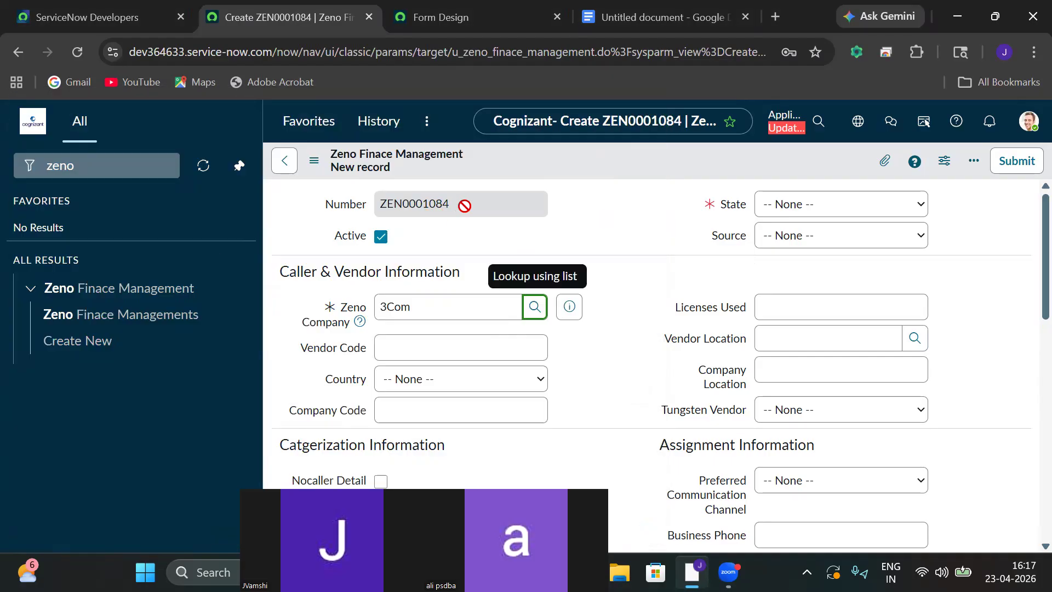
{"action": "left_click_drag", "start_coordinate": [383, 202], "coordinate": [474, 200]}
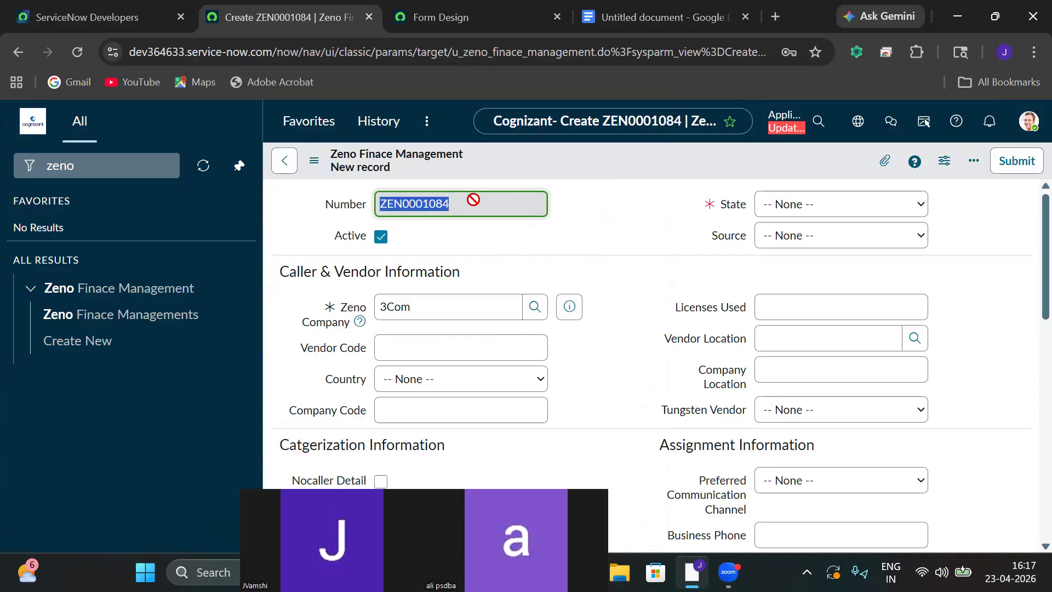
{"action": "left_click", "coordinate": [819, 207]}
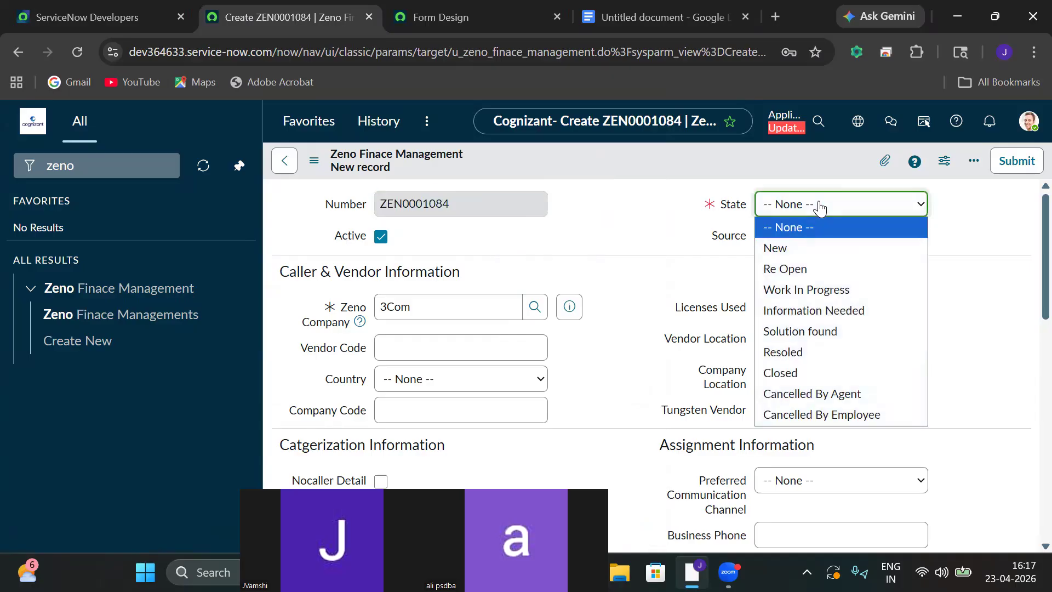
{"action": "left_click", "coordinate": [806, 248]}
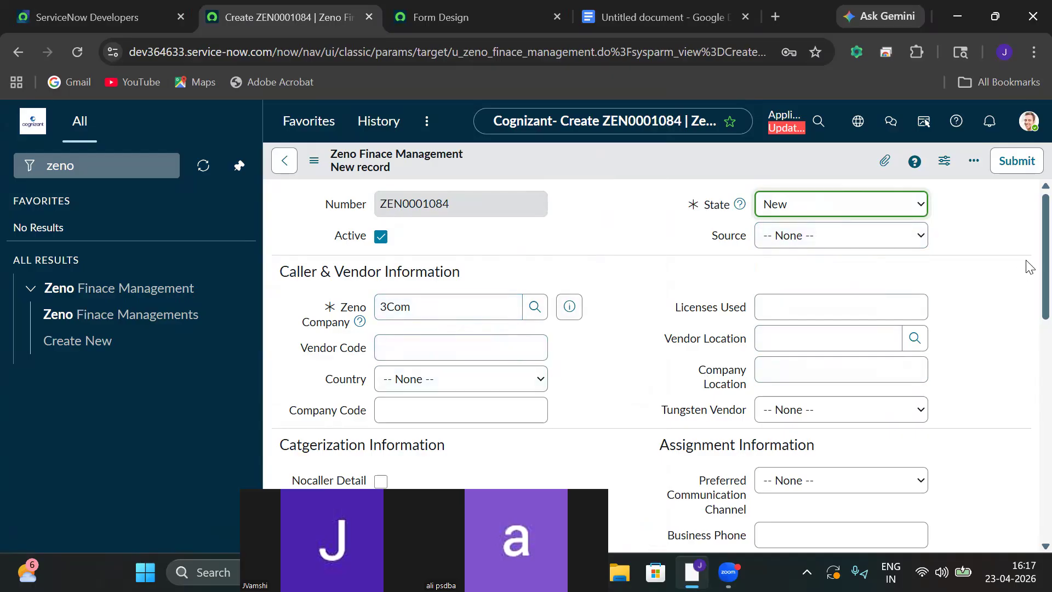
Set Venoder Callers to 3Com, enter the mobile phone number, and fill in the Company Email.
{"action": "scroll", "coordinate": [1028, 267], "scroll_direction": "down", "scroll_amount": 5}
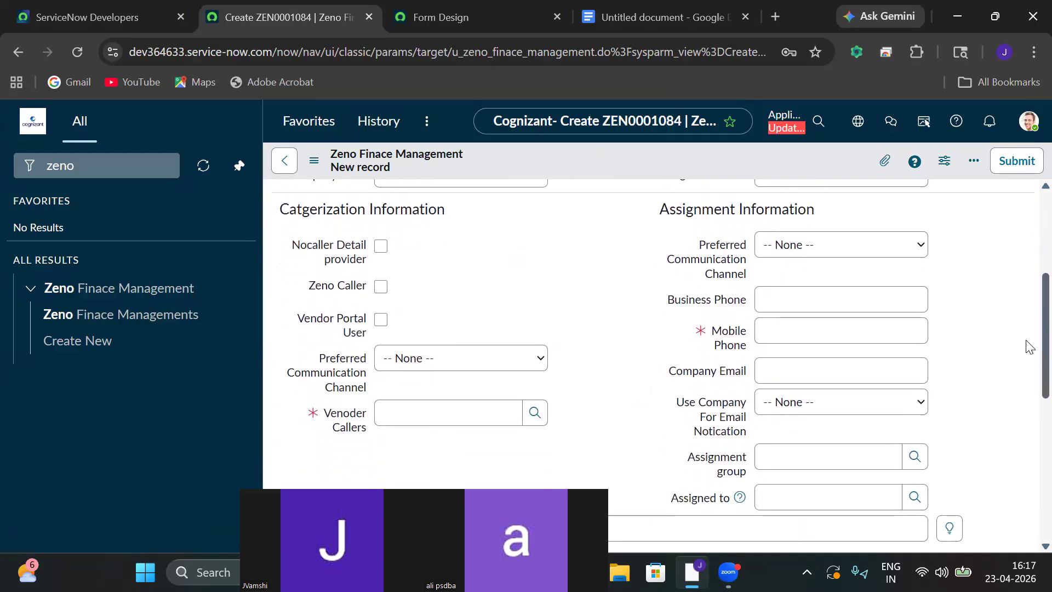
{"action": "left_click", "coordinate": [535, 412]}
{"action": "left_click", "coordinate": [78, 269]}
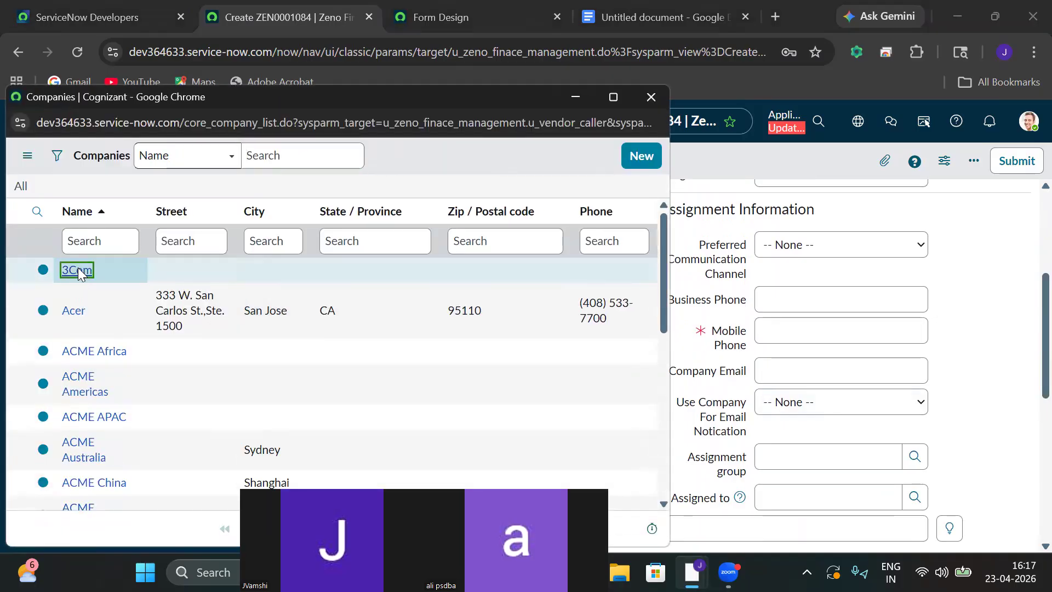
{"action": "left_click", "coordinate": [796, 327]}
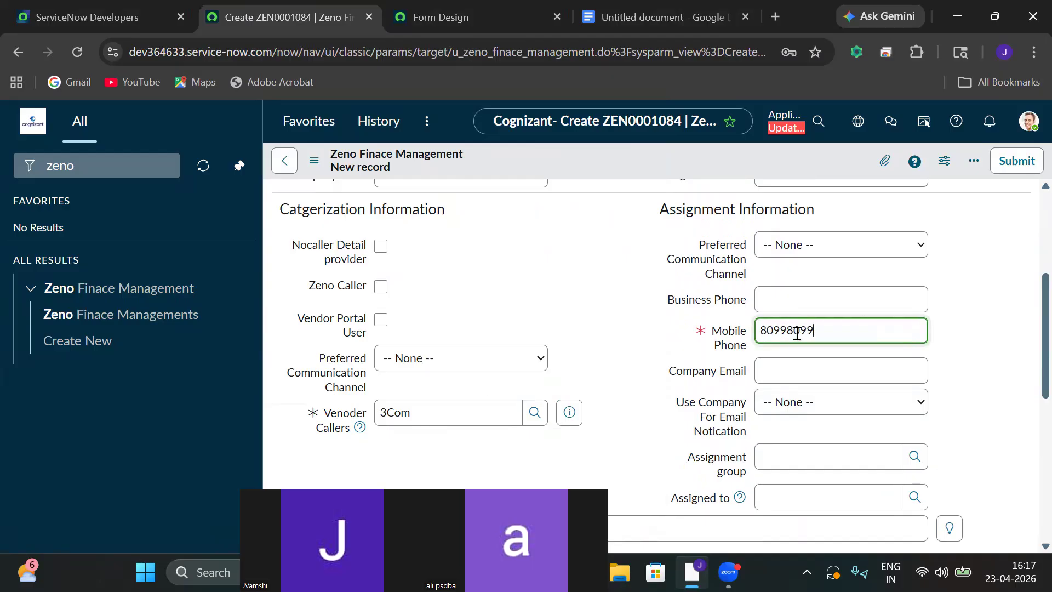
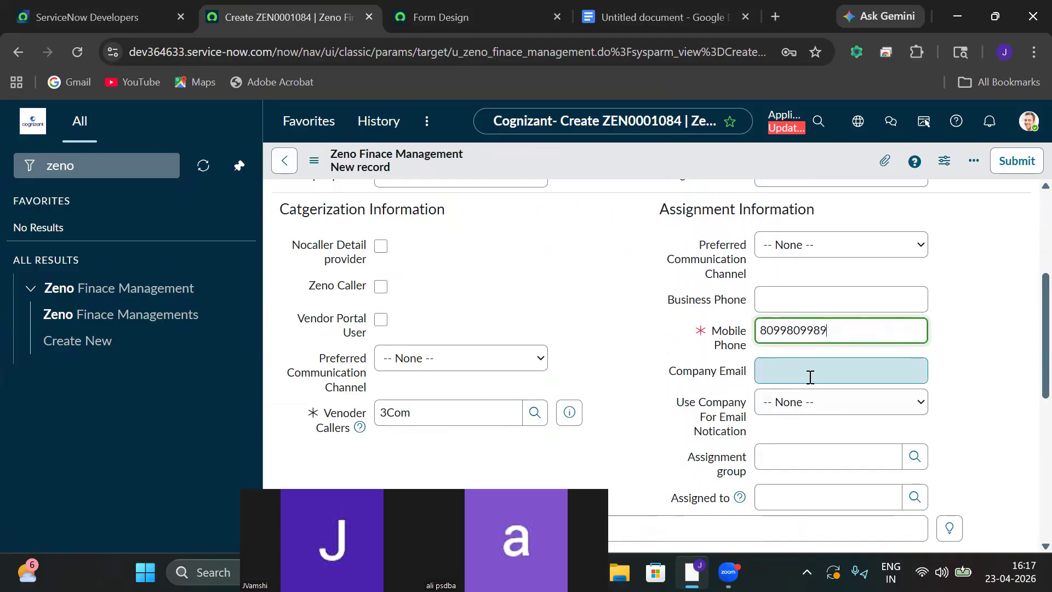
{"action": "left_click", "coordinate": [809, 376]}
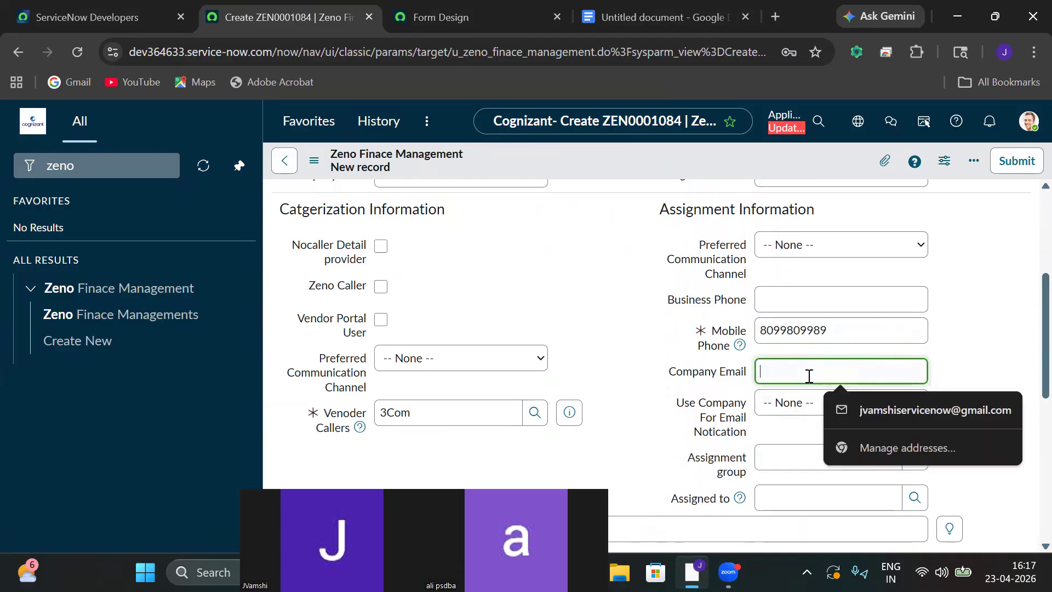
{"action": "left_click", "coordinate": [862, 408]}
Choose a user from the lookup for Assigned to and move to Short description.
{"action": "scroll", "coordinate": [1028, 362], "scroll_direction": "down", "scroll_amount": 3}
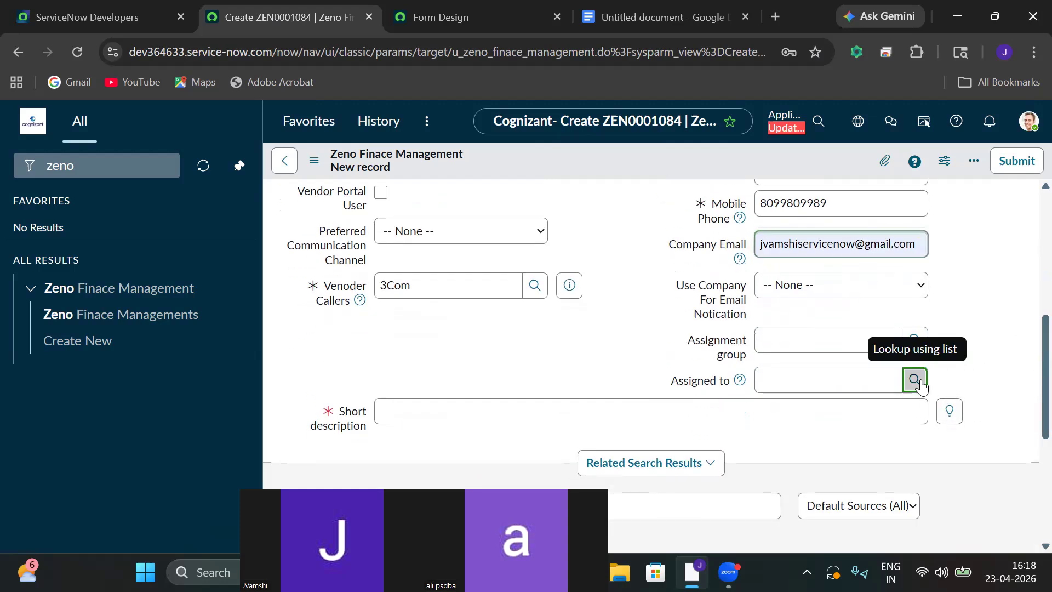
{"action": "left_click", "coordinate": [915, 380]}
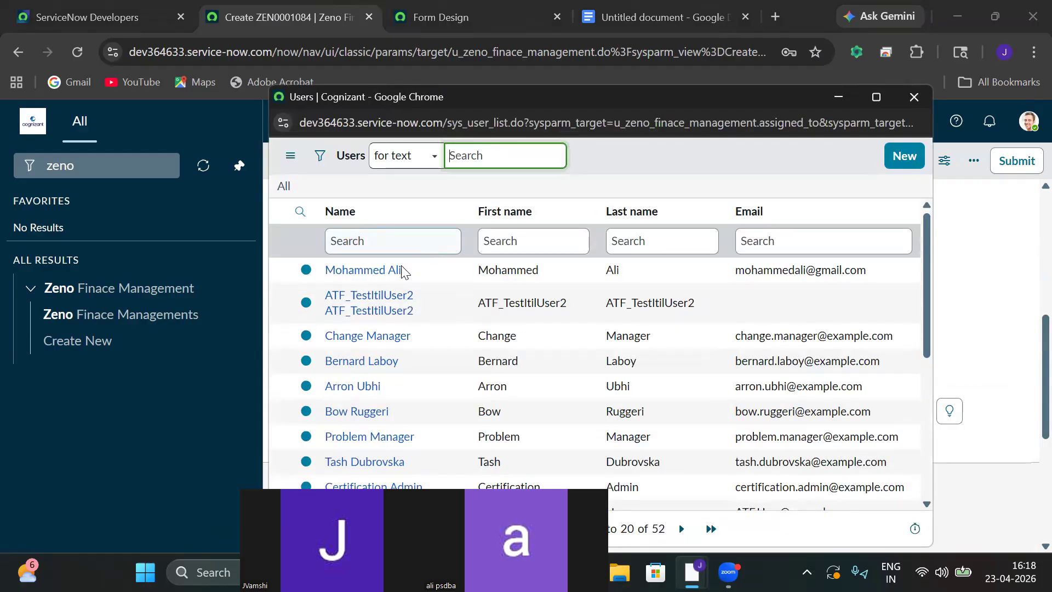
{"action": "left_click", "coordinate": [390, 271]}
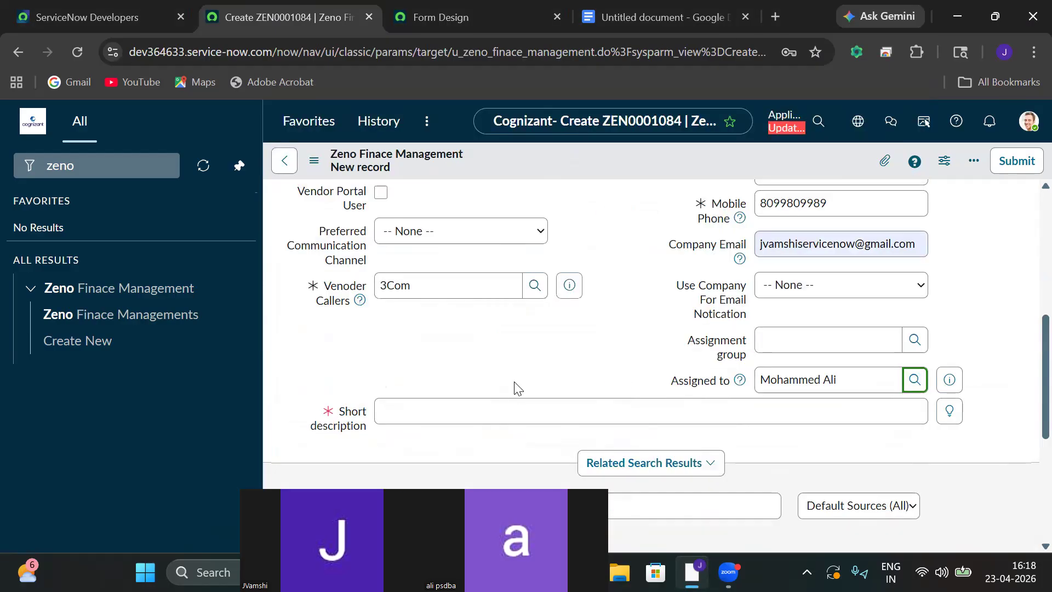
{"action": "left_click", "coordinate": [434, 421]}
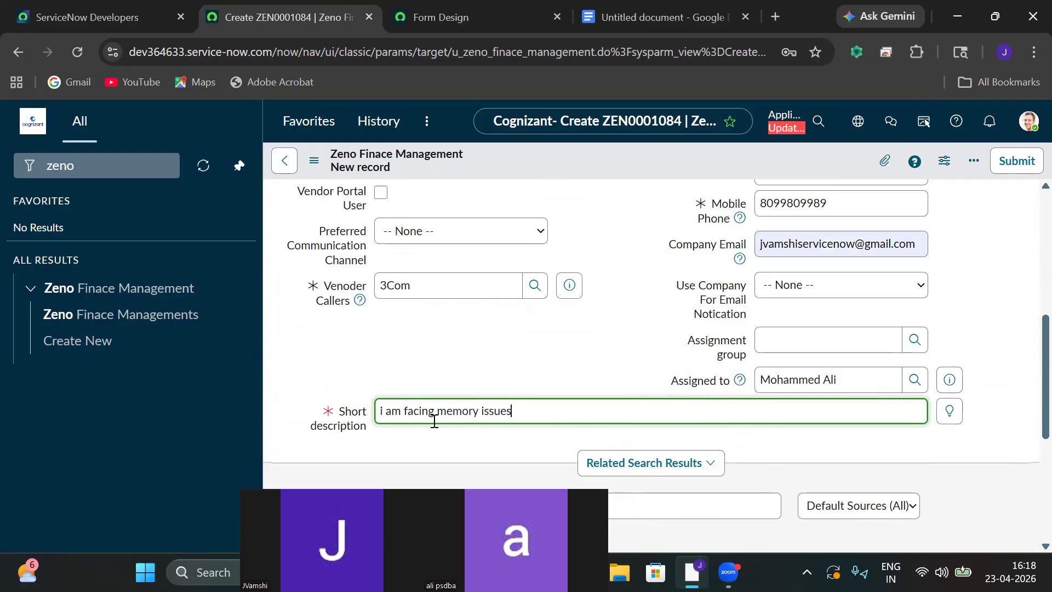
Review the Communications, History, Service Level, Escalation and Resolution sections.
{"action": "scroll", "coordinate": [1028, 417], "scroll_direction": "down", "scroll_amount": 5}
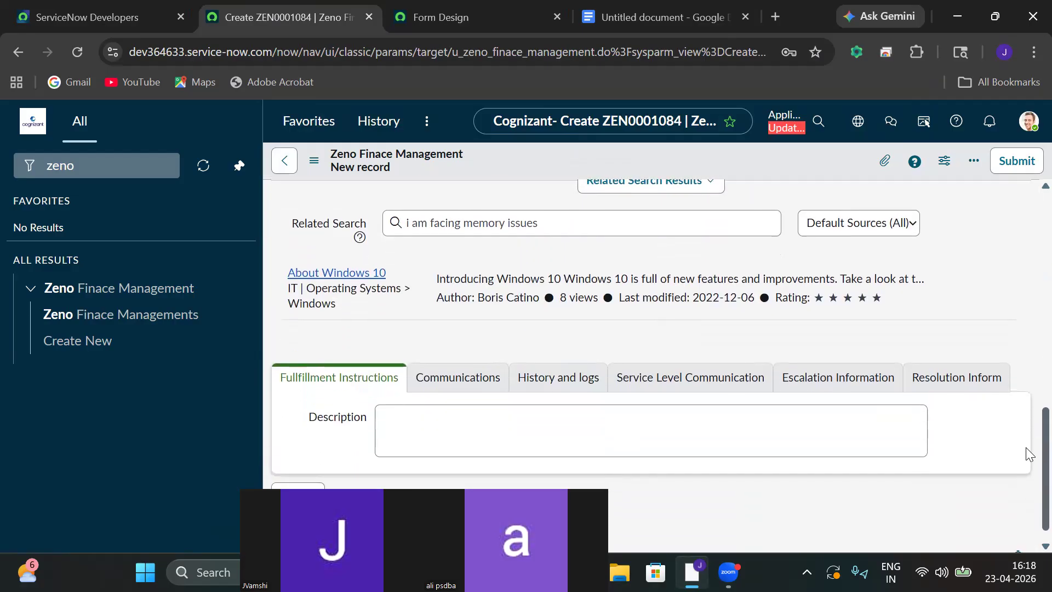
{"action": "left_click", "coordinate": [442, 364]}
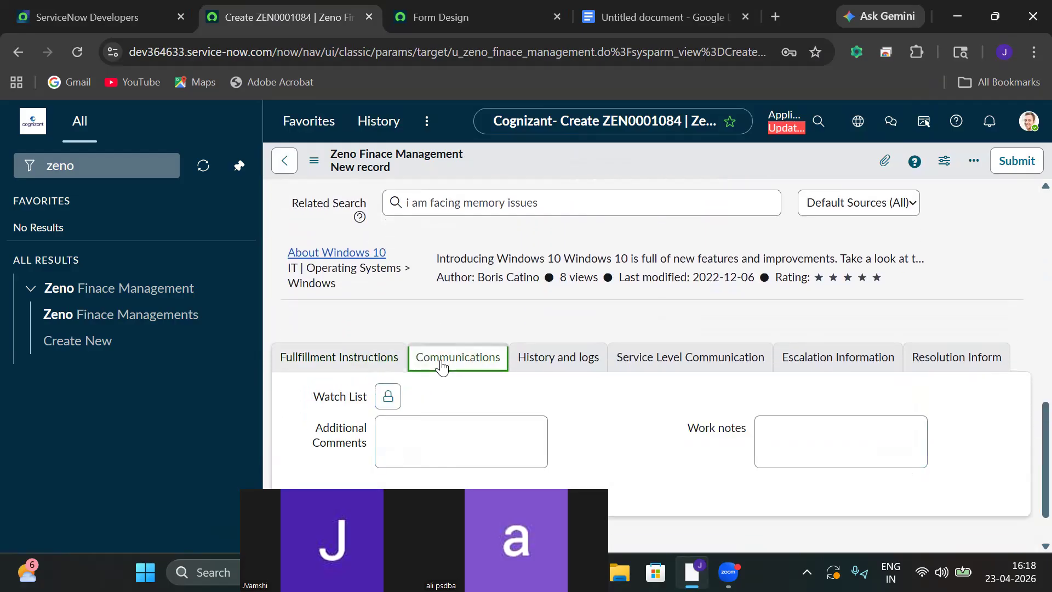
{"action": "left_click", "coordinate": [554, 359]}
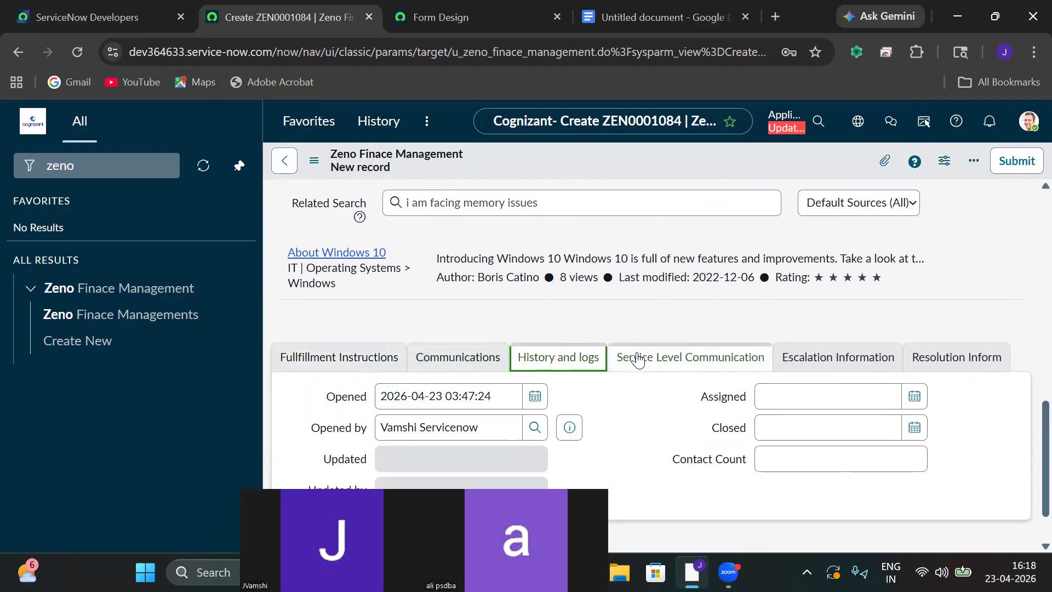
{"action": "left_click", "coordinate": [631, 359]}
{"action": "left_click", "coordinate": [797, 360]}
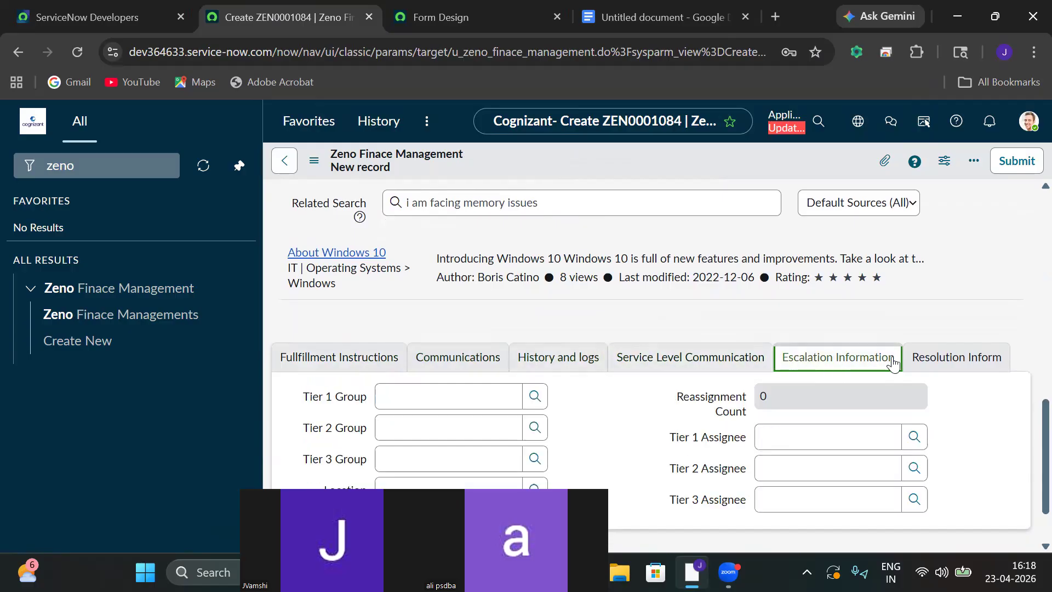
{"action": "left_click", "coordinate": [929, 361]}
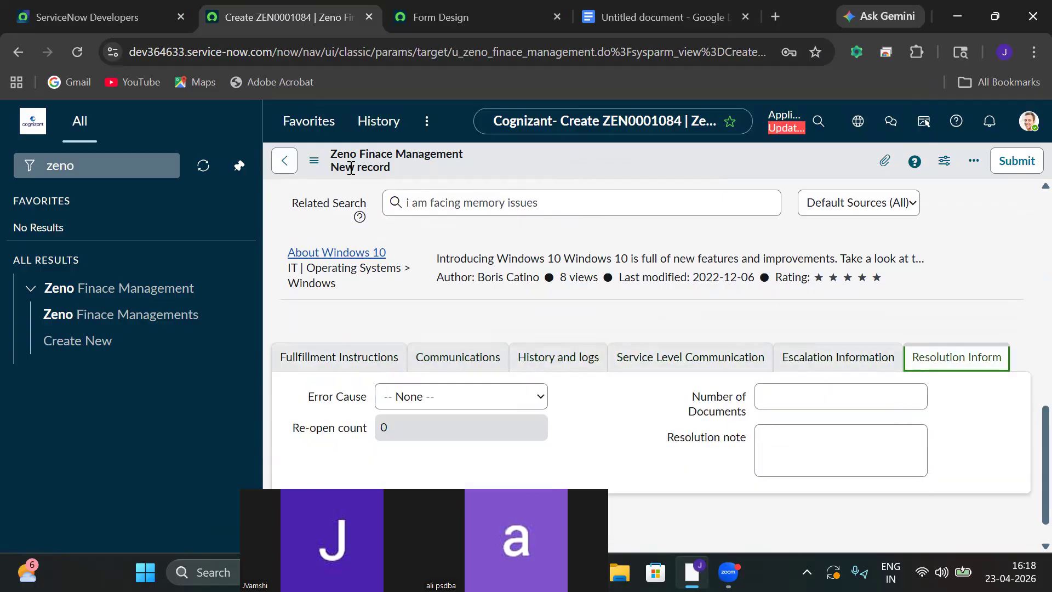
Save the record as ZEN0001084 and note its record number.
{"action": "left_click", "coordinate": [314, 161]}
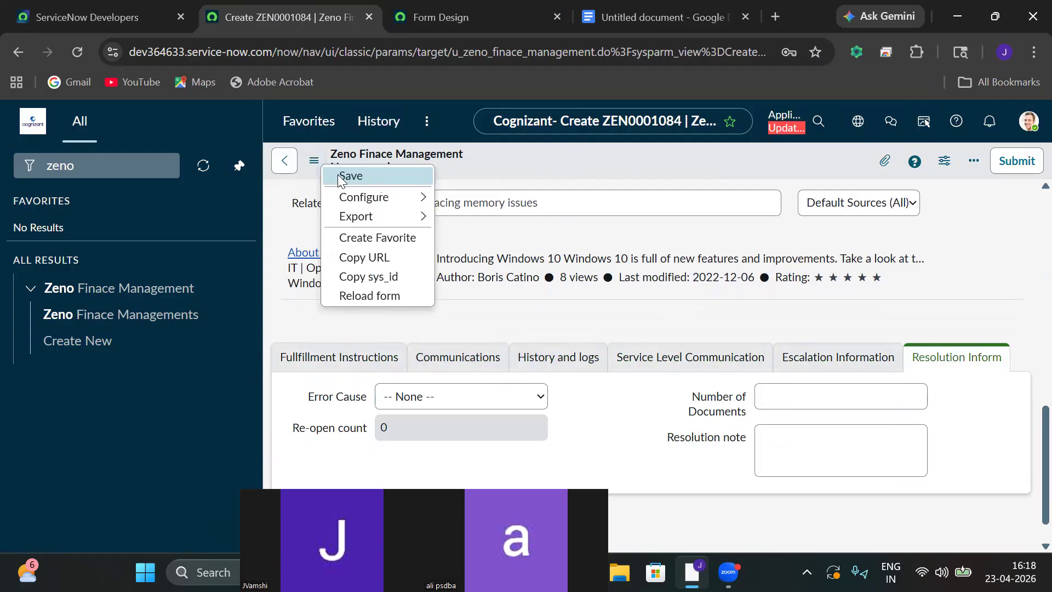
{"action": "left_click", "coordinate": [341, 176]}
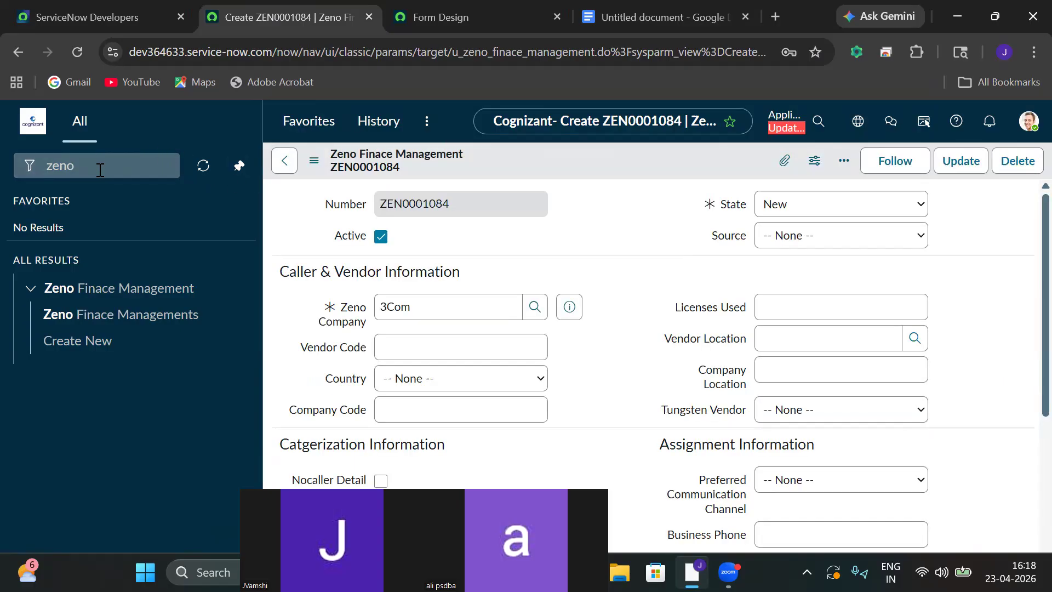
{"action": "left_click", "coordinate": [100, 170]}
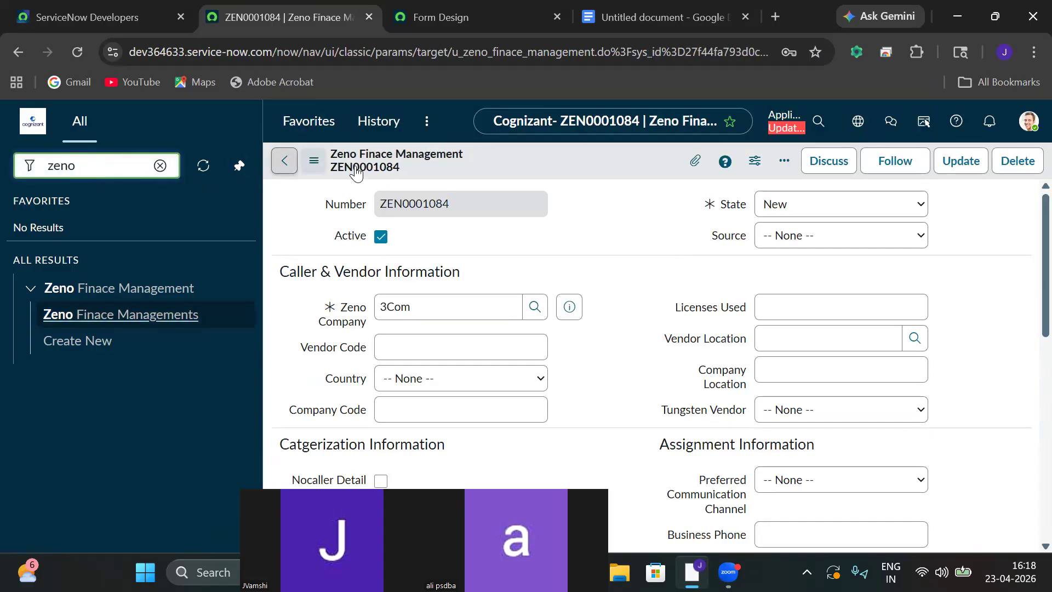
{"action": "left_click_drag", "start_coordinate": [459, 205], "coordinate": [385, 204]}
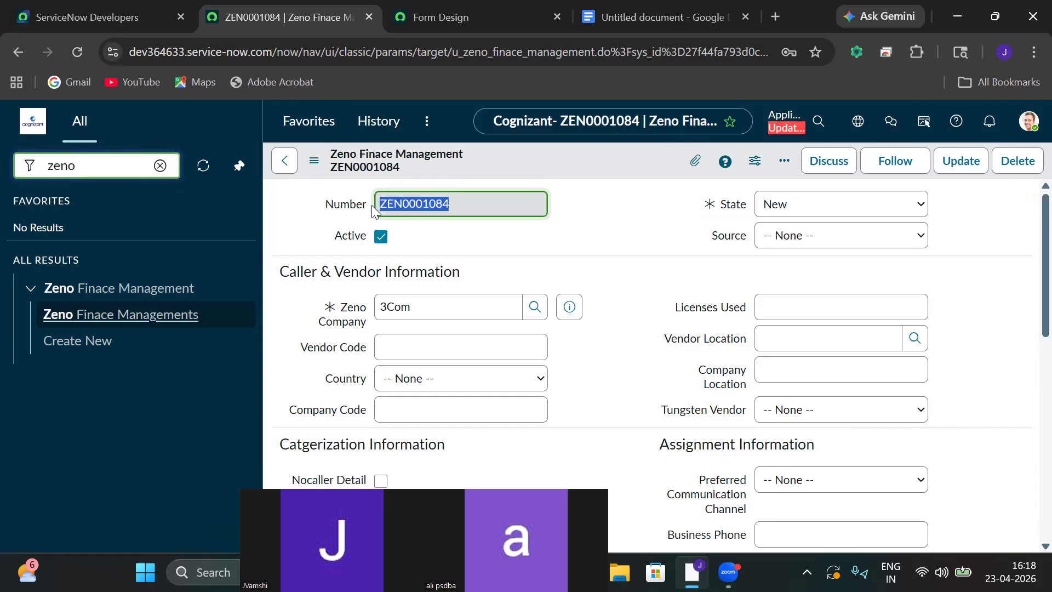
Open System Logs > Emails from the navigator and refresh the list to today's 12 emails.
{"action": "left_click", "coordinate": [160, 166]}
{"action": "type", "text": "ema"}
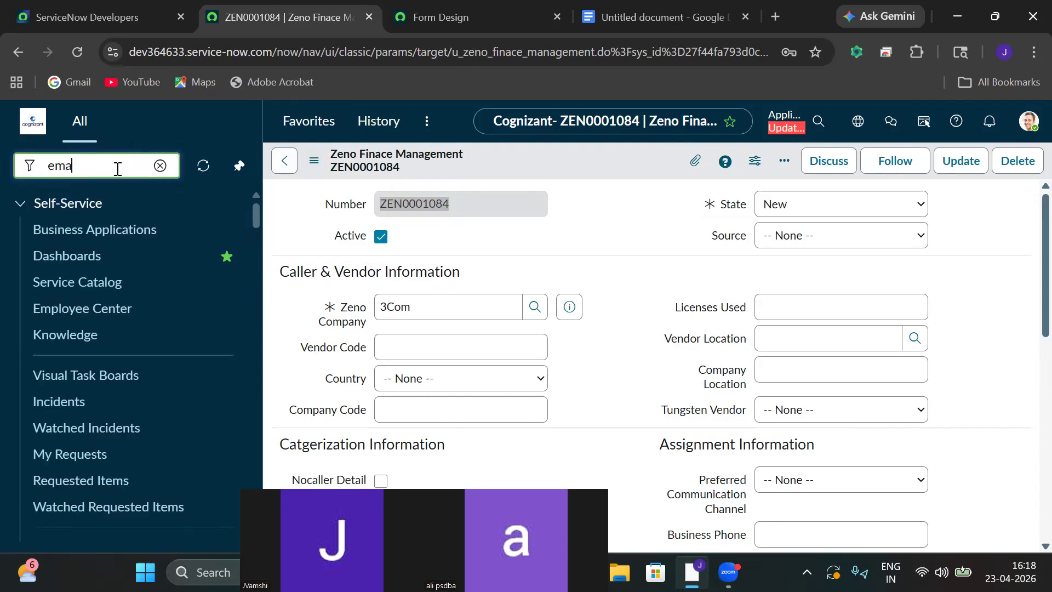
{"action": "type", "text": "ils"}
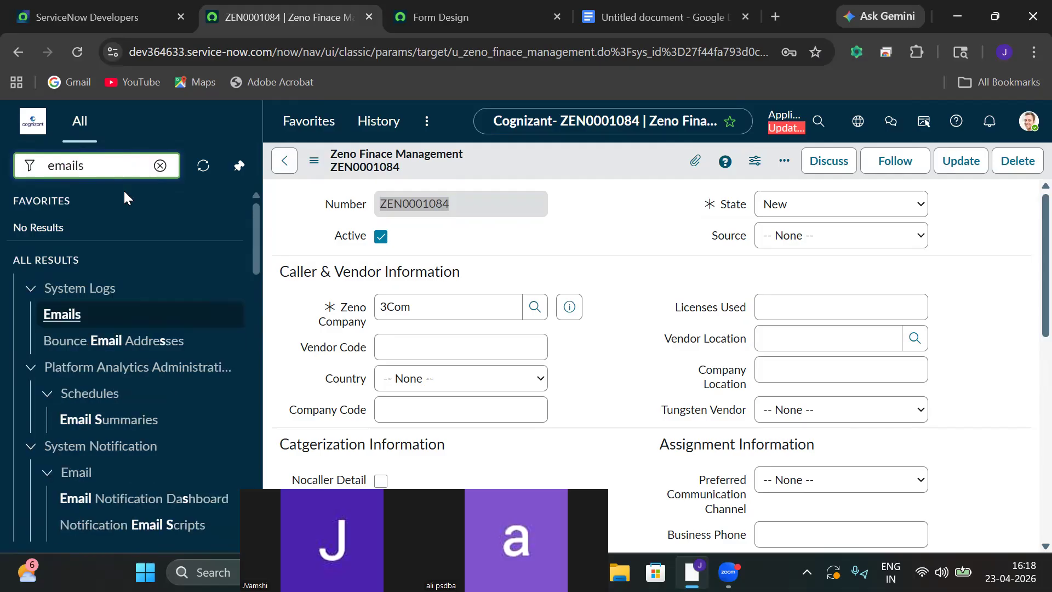
{"action": "left_click", "coordinate": [55, 310]}
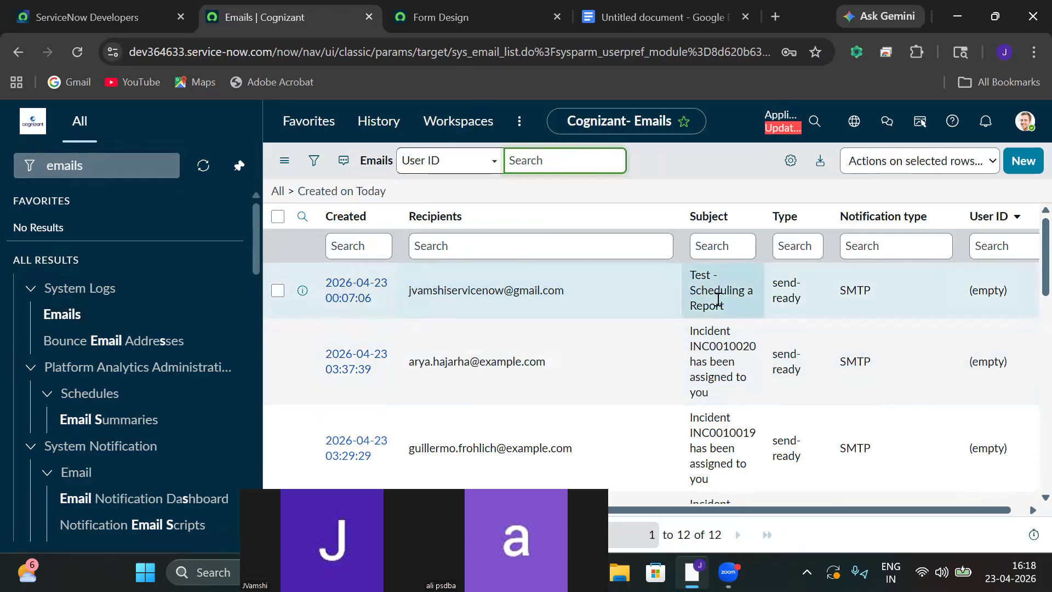
{"action": "left_click", "coordinate": [285, 161]}
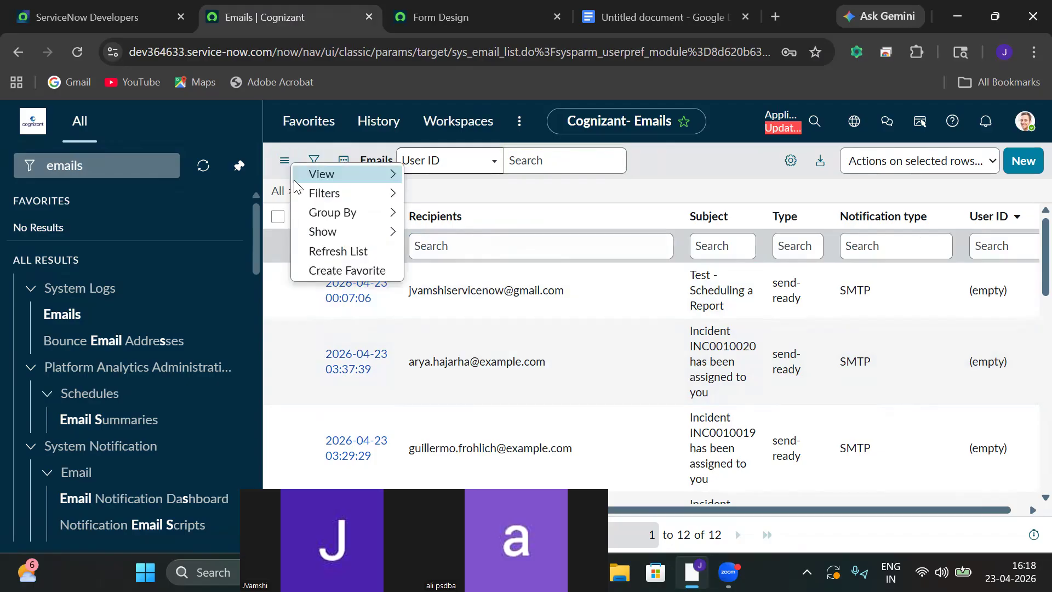
{"action": "mouse_move", "coordinate": [295, 184]}
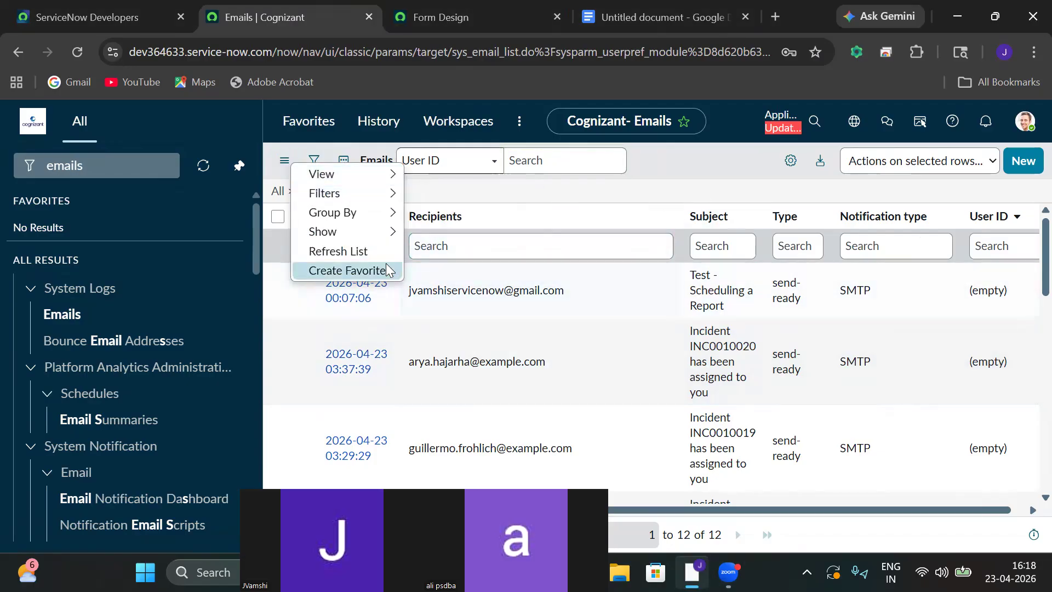
{"action": "left_click", "coordinate": [373, 256]}
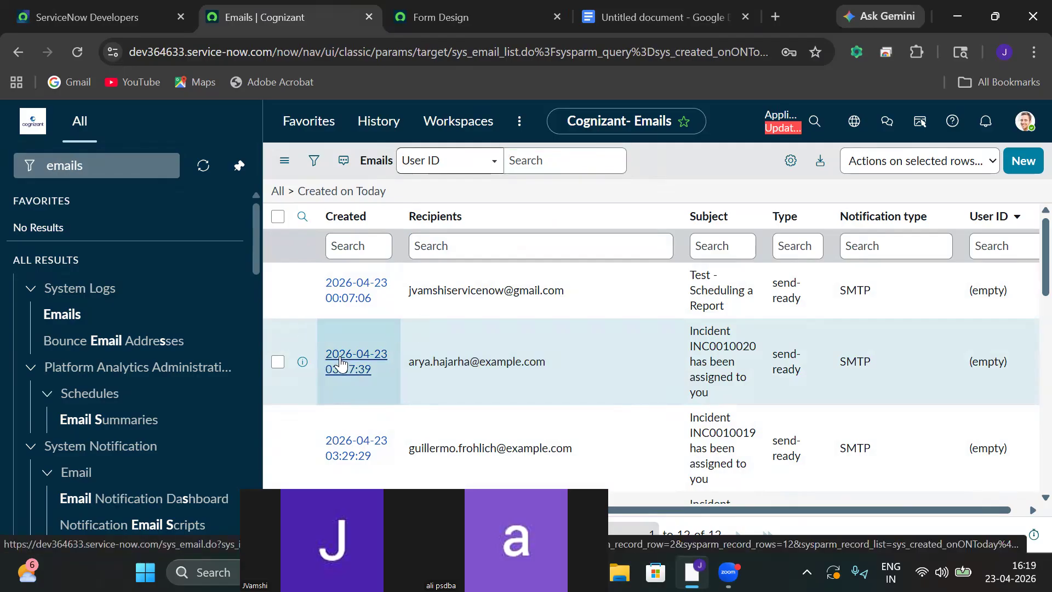
Open the Incident INC0010020 assignment email and inspect its recipient address.
{"action": "left_click", "coordinate": [340, 363]}
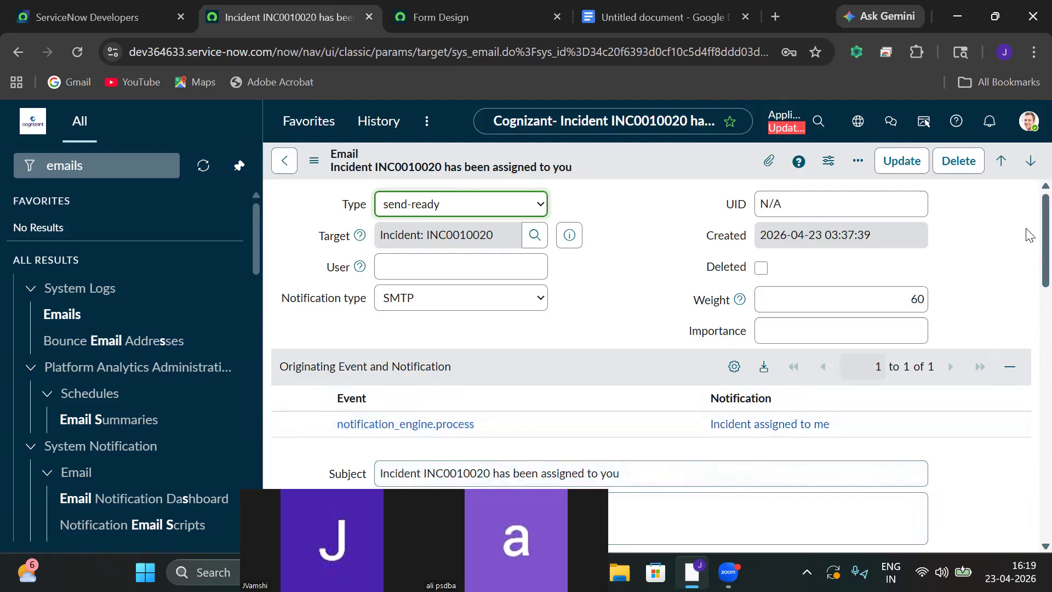
{"action": "scroll", "coordinate": [1031, 236], "scroll_direction": "down", "scroll_amount": 3}
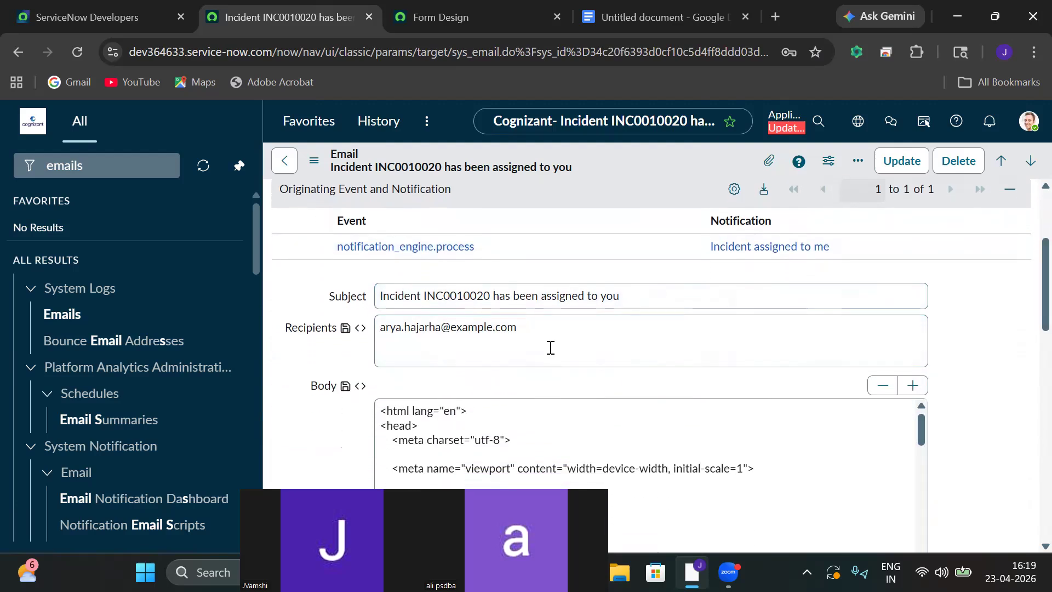
{"action": "left_click", "coordinate": [548, 333]}
{"action": "left_click_drag", "start_coordinate": [544, 331], "coordinate": [365, 337]}
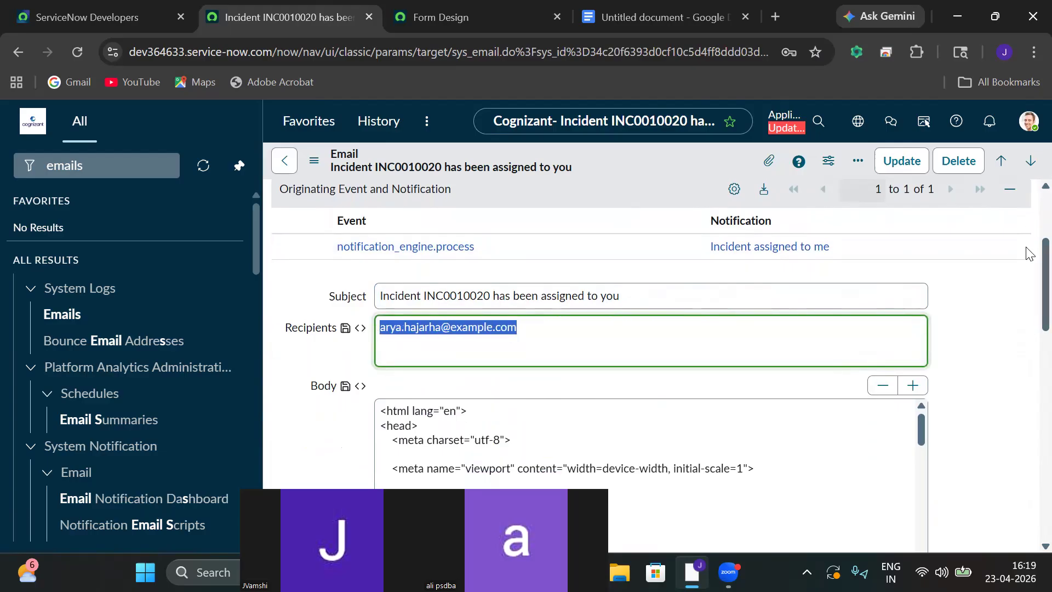
{"action": "left_click_drag", "start_coordinate": [1029, 257], "coordinate": [1029, 427]}
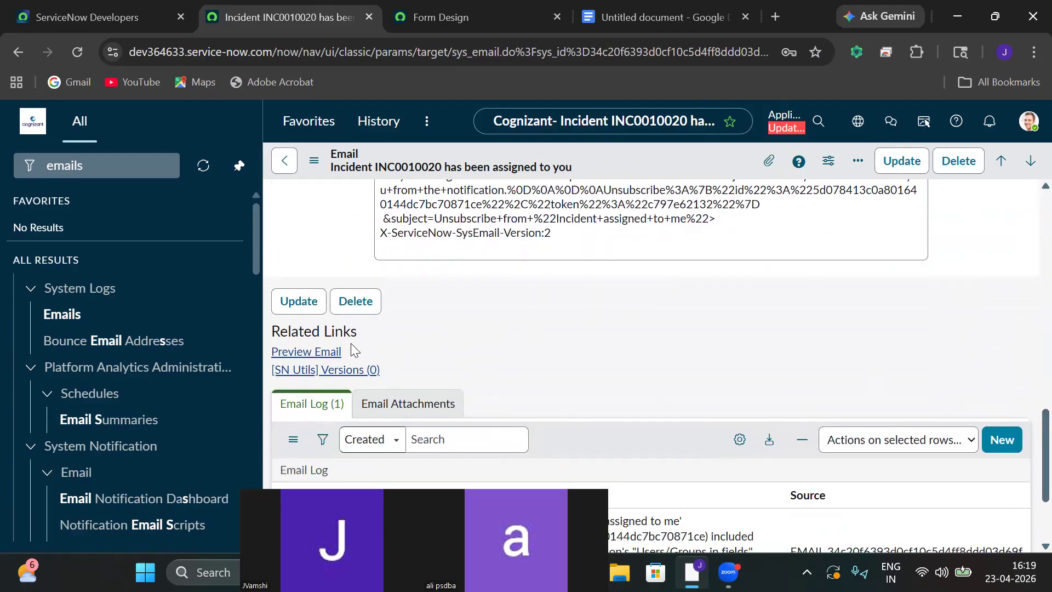
Preview the email, review its greeting and assignment sentence, then close it and return to the list.
{"action": "left_click", "coordinate": [321, 352]}
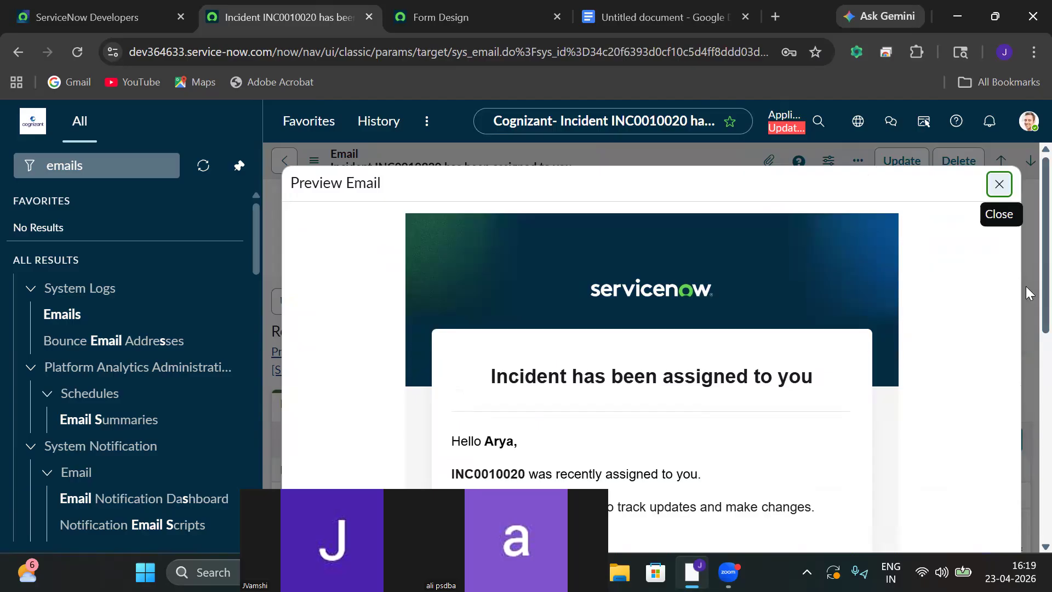
{"action": "scroll", "coordinate": [1030, 292], "scroll_direction": "down", "scroll_amount": 3}
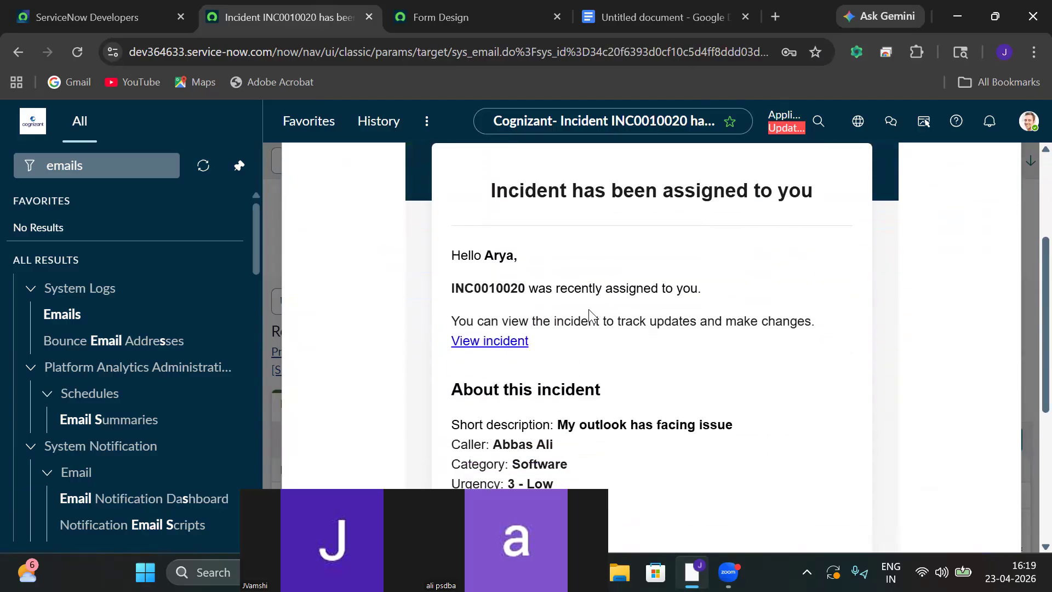
{"action": "left_click_drag", "start_coordinate": [510, 256], "coordinate": [461, 248]}
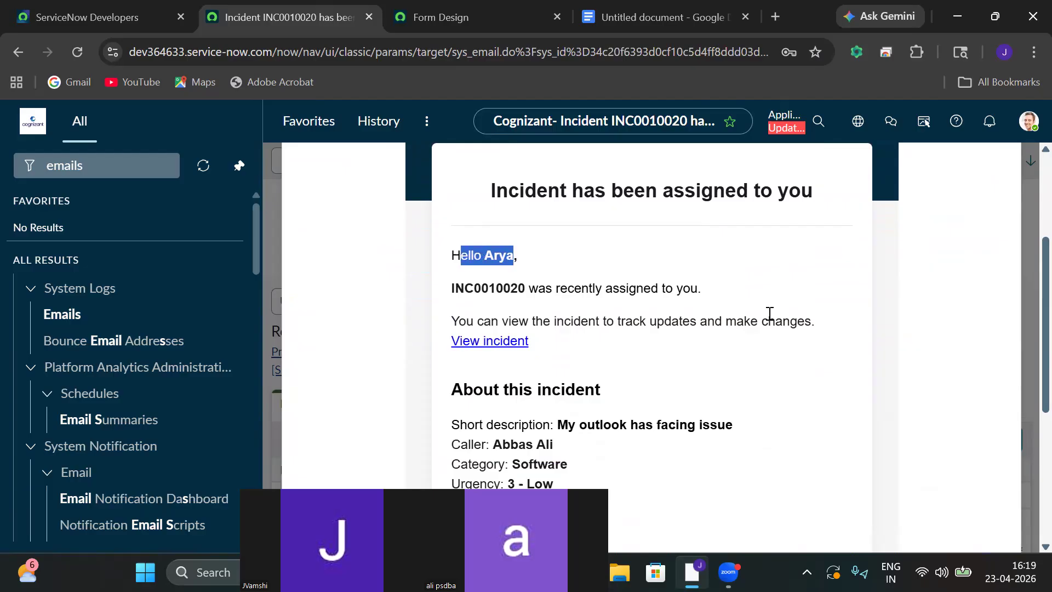
{"action": "left_click_drag", "start_coordinate": [700, 290], "coordinate": [449, 308]}
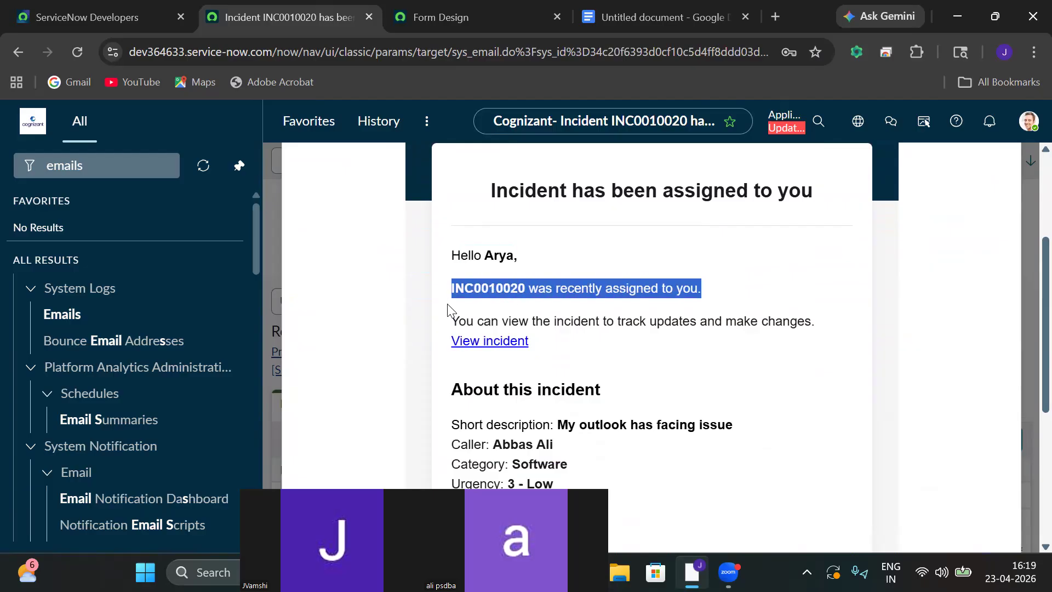
{"action": "left_click", "coordinate": [1027, 321]}
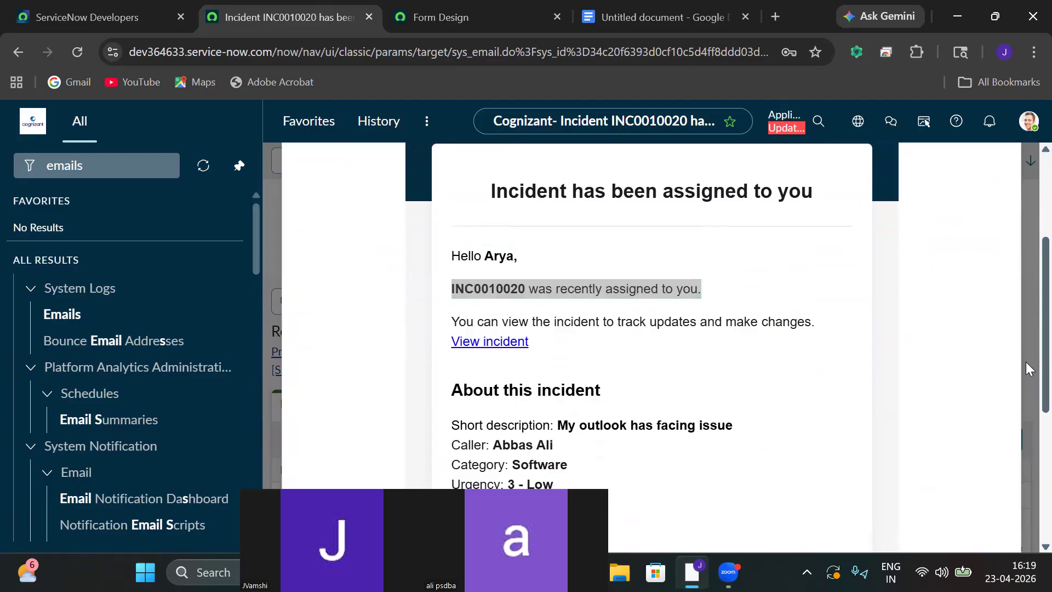
{"action": "scroll", "coordinate": [1026, 350], "scroll_direction": "down", "scroll_amount": 3}
{"action": "scroll", "coordinate": [1027, 354], "scroll_direction": "up", "scroll_amount": 3}
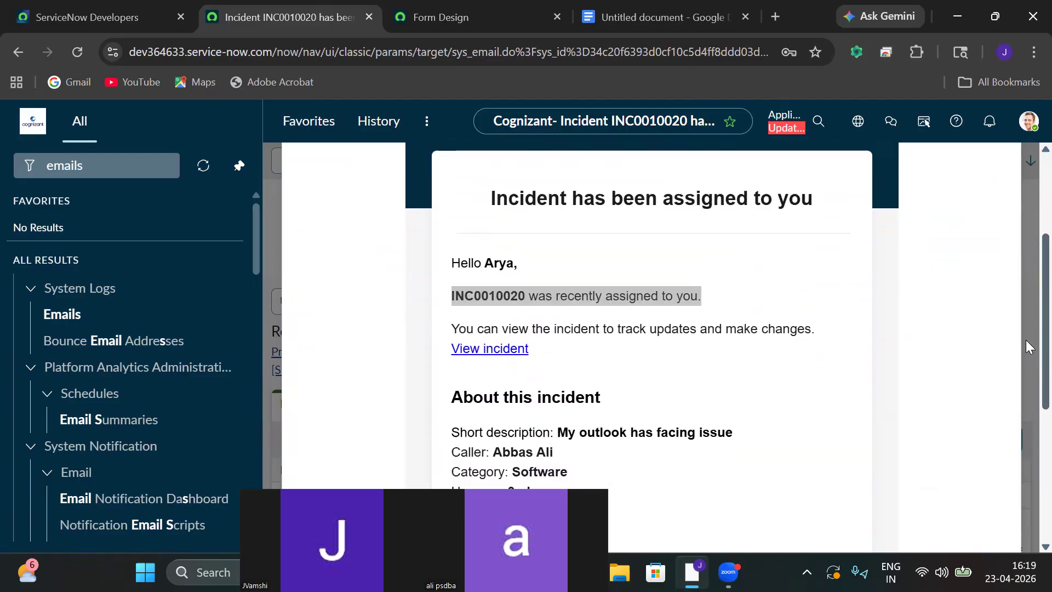
{"action": "scroll", "coordinate": [1026, 362], "scroll_direction": "down", "scroll_amount": 1}
{"action": "scroll", "coordinate": [1029, 373], "scroll_direction": "up", "scroll_amount": 5}
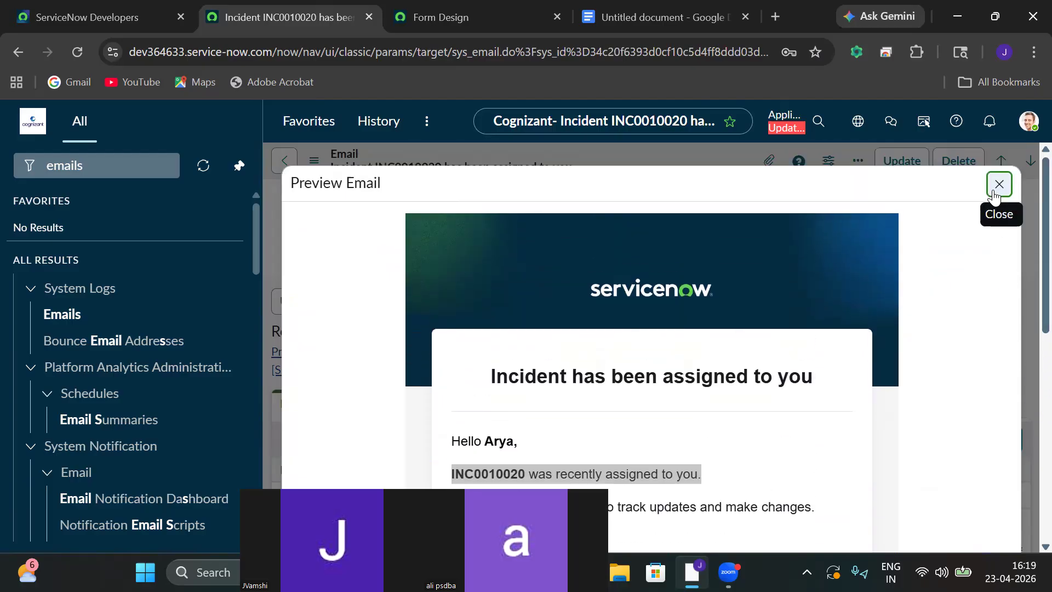
{"action": "left_click", "coordinate": [999, 185]}
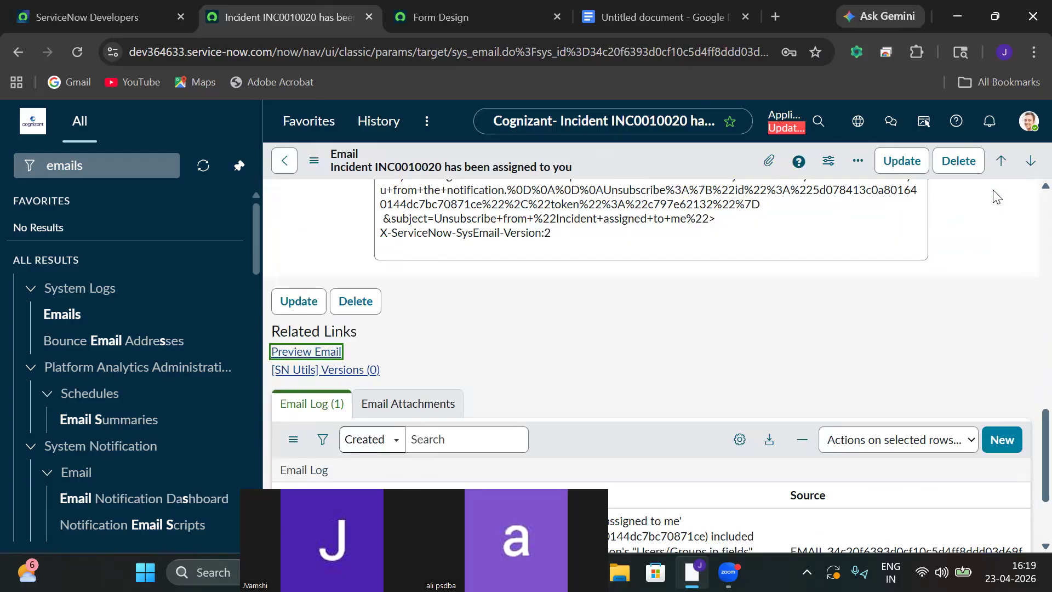
{"action": "left_click", "coordinate": [277, 163]}
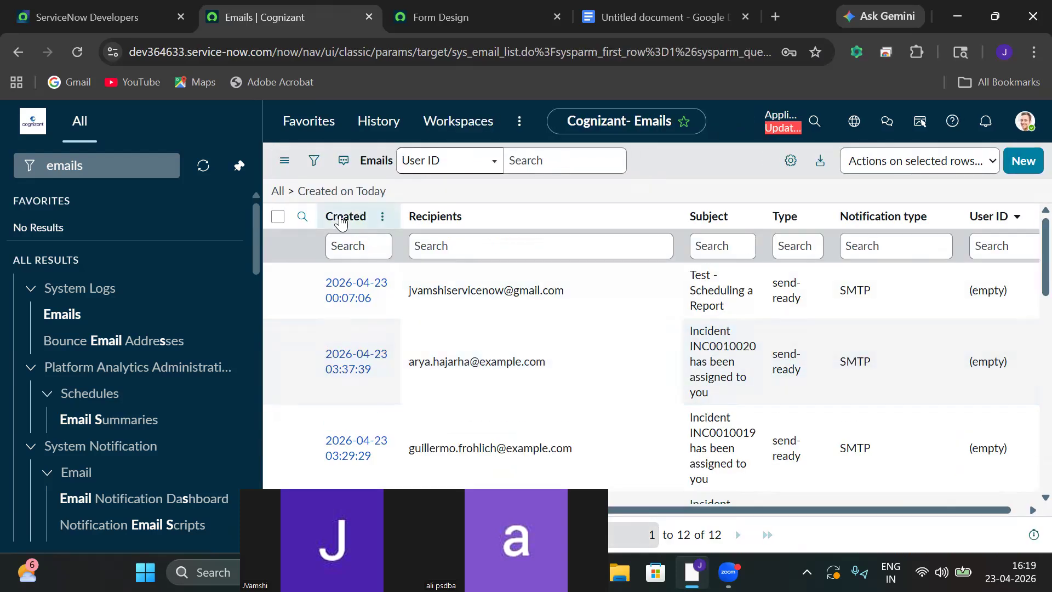
{"action": "left_click", "coordinate": [285, 160]}
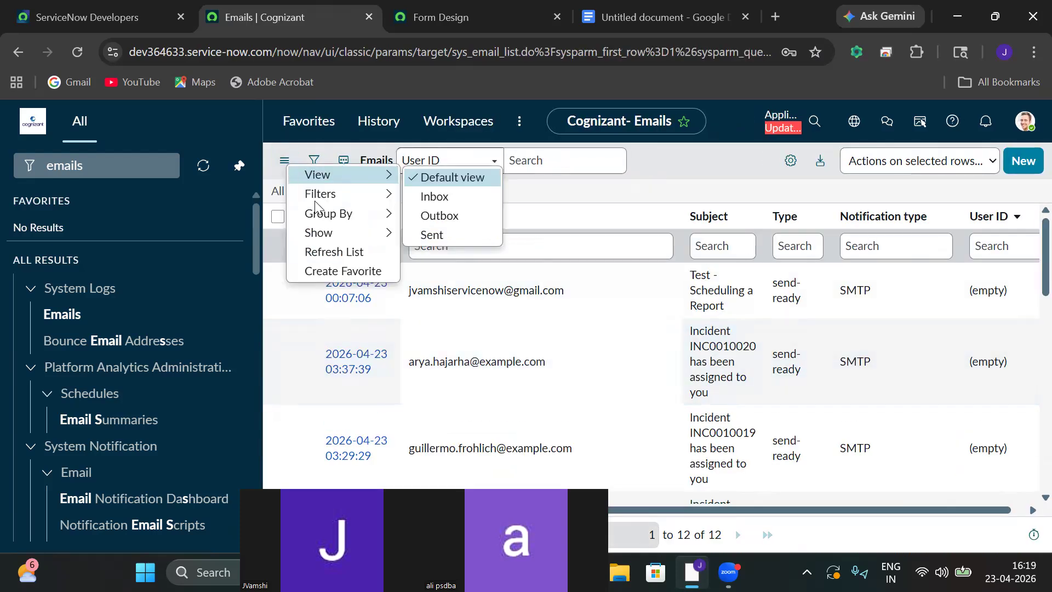
{"action": "left_click", "coordinate": [333, 252]}
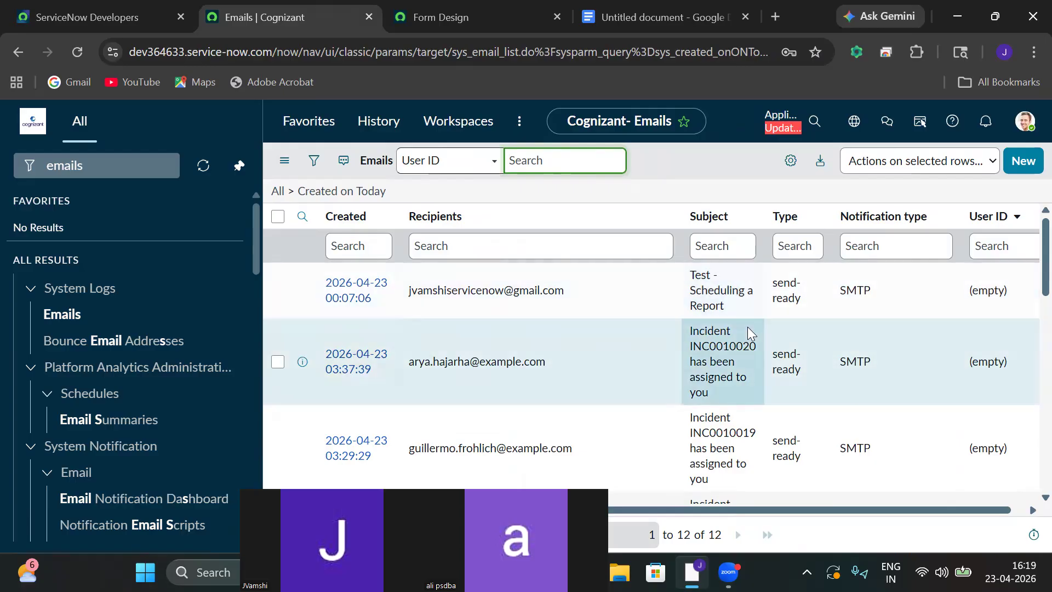
{"action": "left_click", "coordinate": [709, 245]}
{"action": "key", "text": "ctrl+v"}
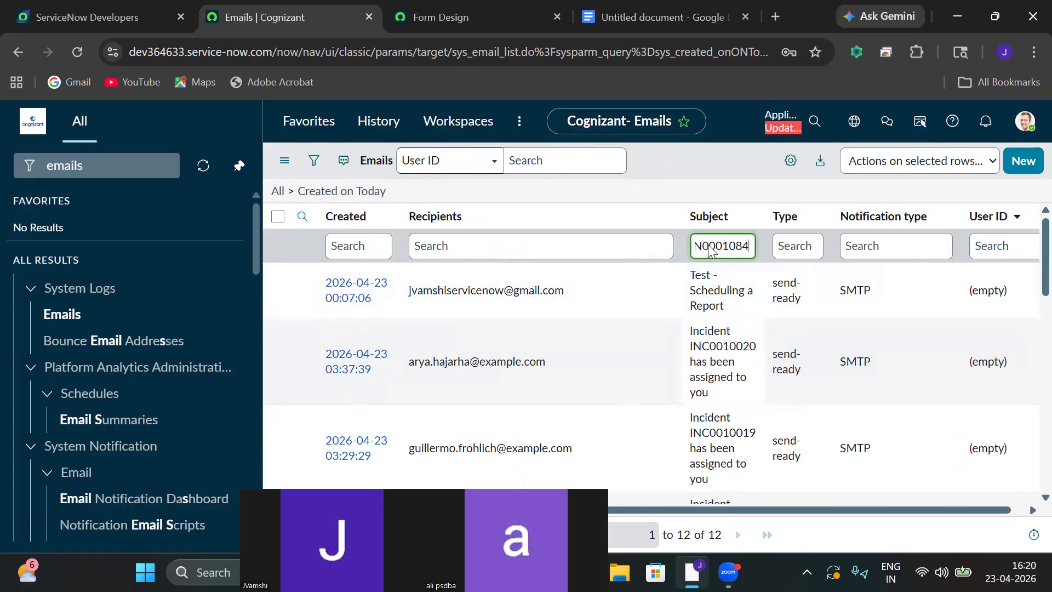
{"action": "key", "text": "Return"}
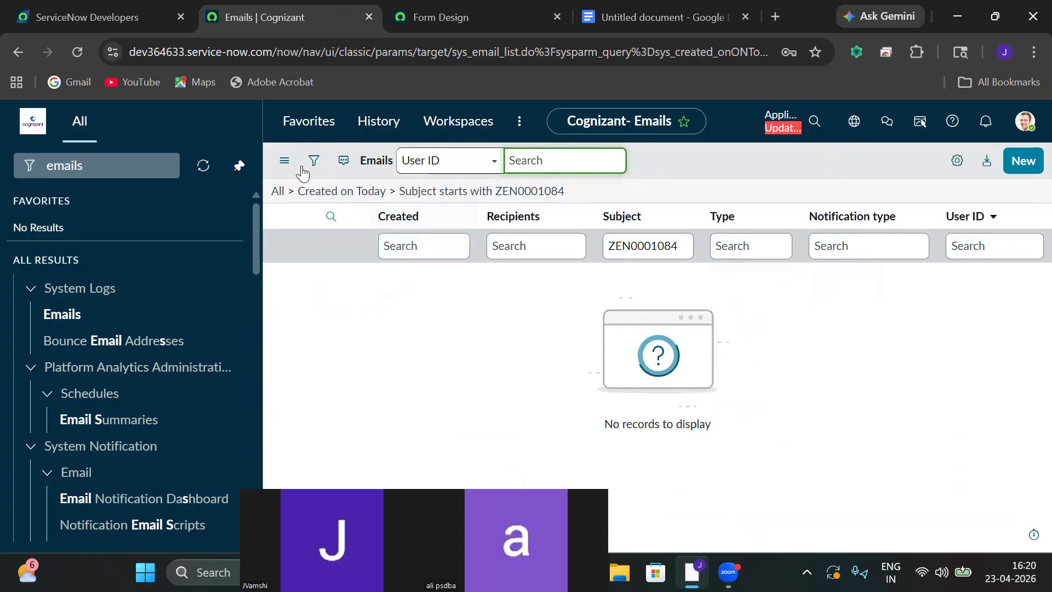
{"action": "left_click", "coordinate": [284, 160]}
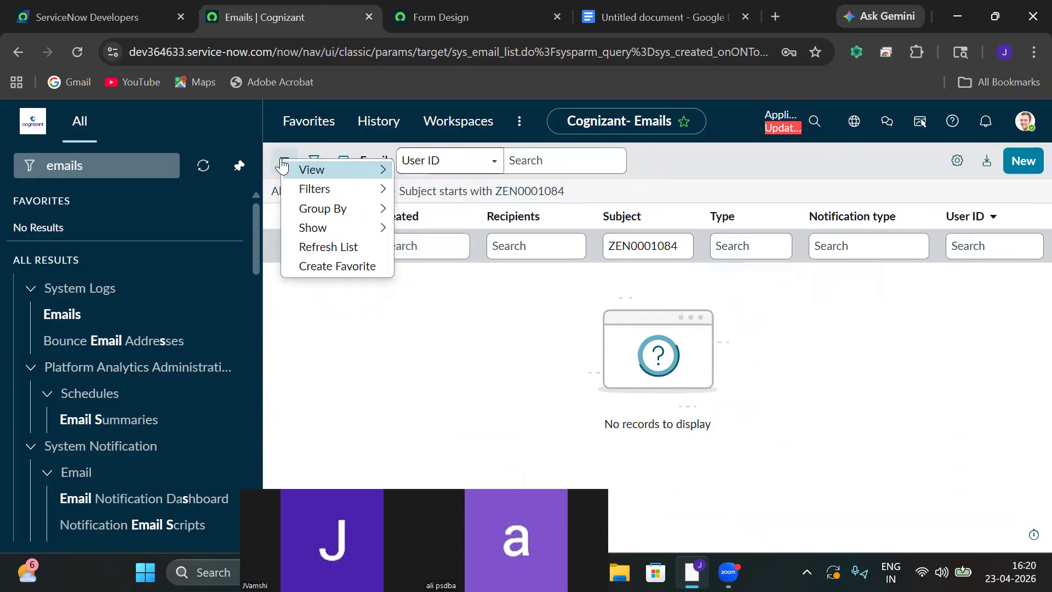
{"action": "left_click", "coordinate": [317, 247]}
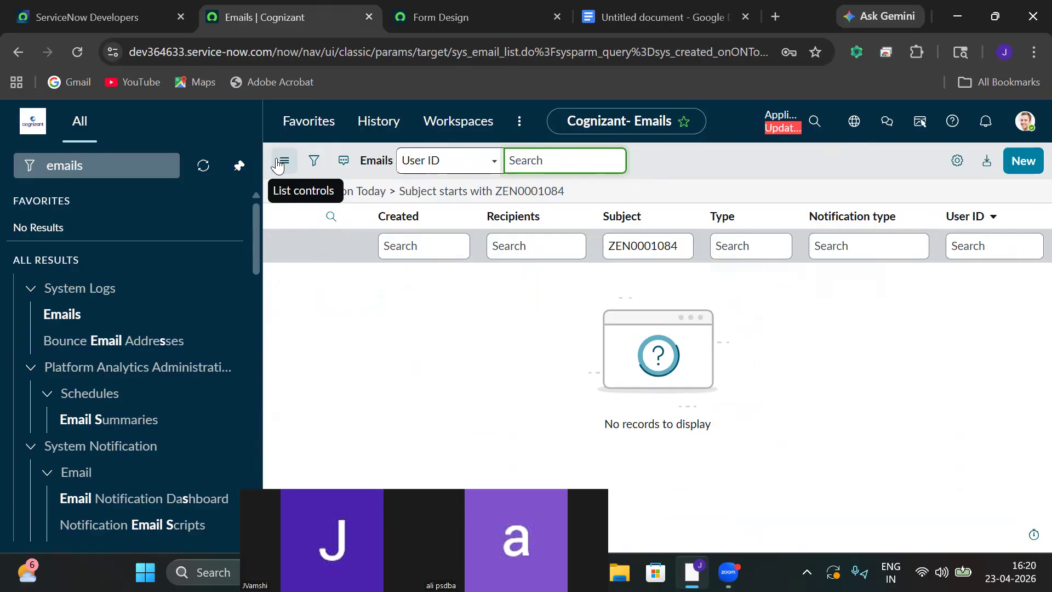
{"action": "left_click", "coordinate": [282, 163]}
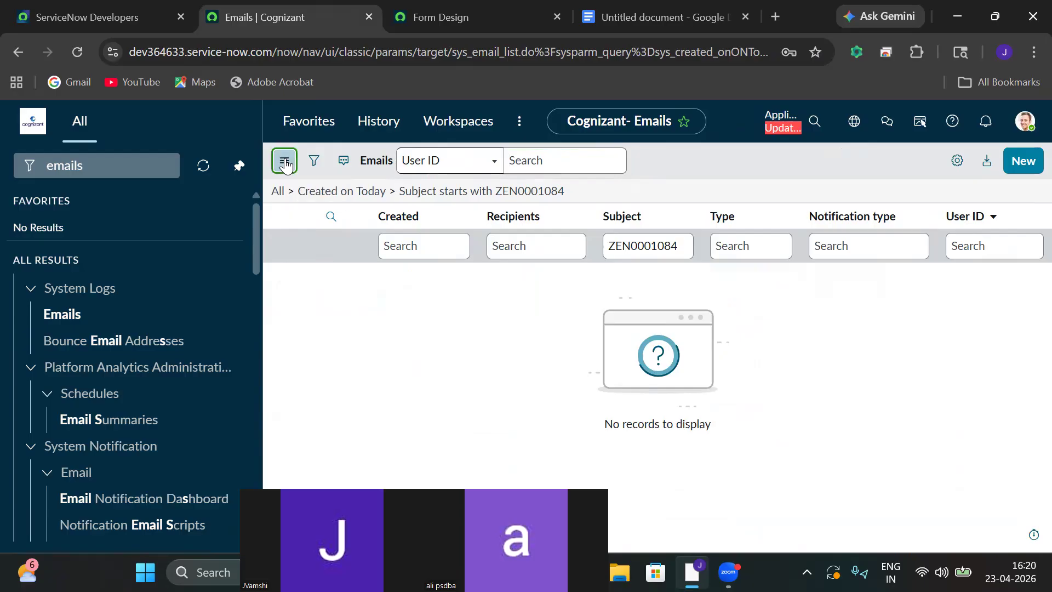
{"action": "left_click", "coordinate": [315, 249]}
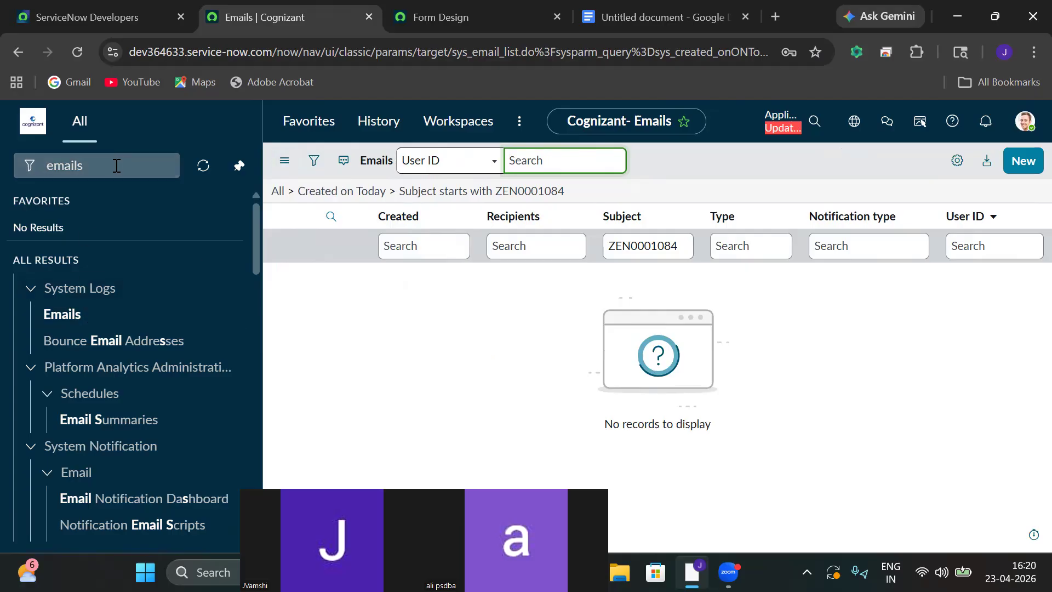
Reopen the Emails module without the subject filter and reload the page.
{"action": "left_click", "coordinate": [66, 317]}
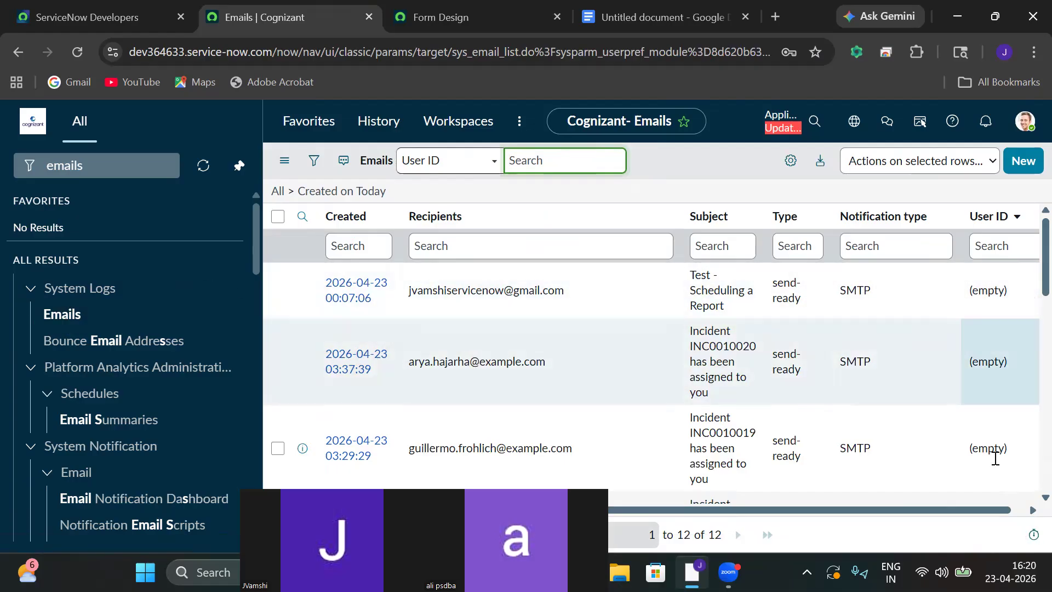
{"action": "left_click_drag", "start_coordinate": [983, 510], "coordinate": [1026, 482]}
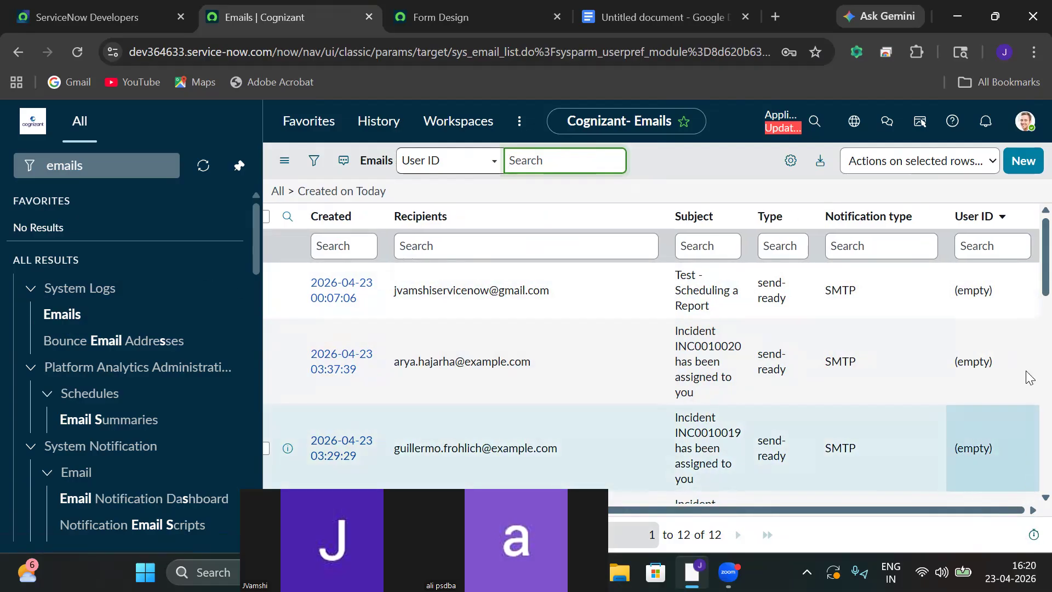
{"action": "left_click", "coordinate": [78, 56]}
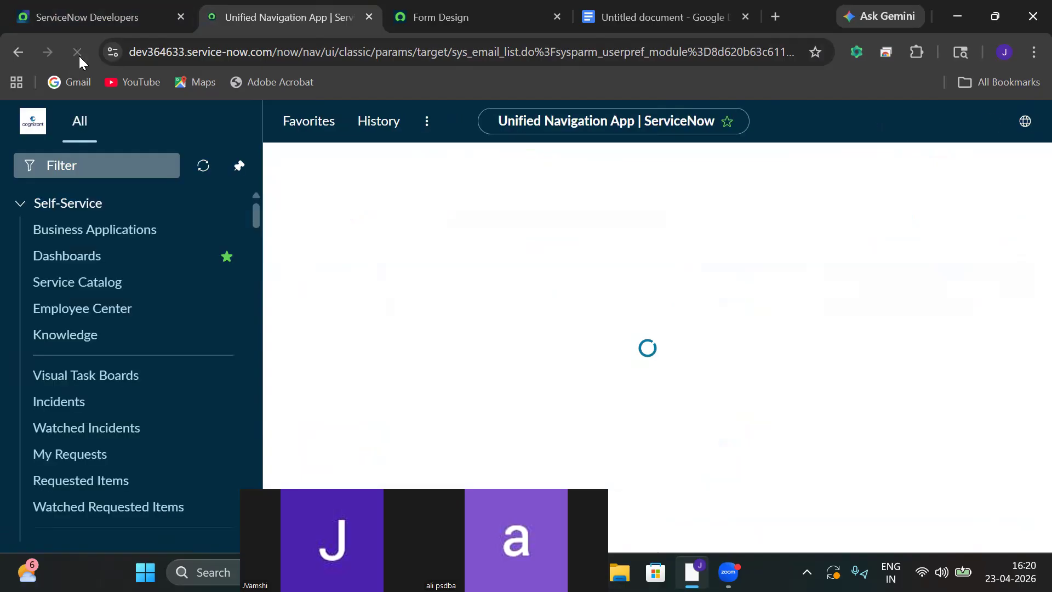
{"action": "left_click", "coordinate": [73, 166]}
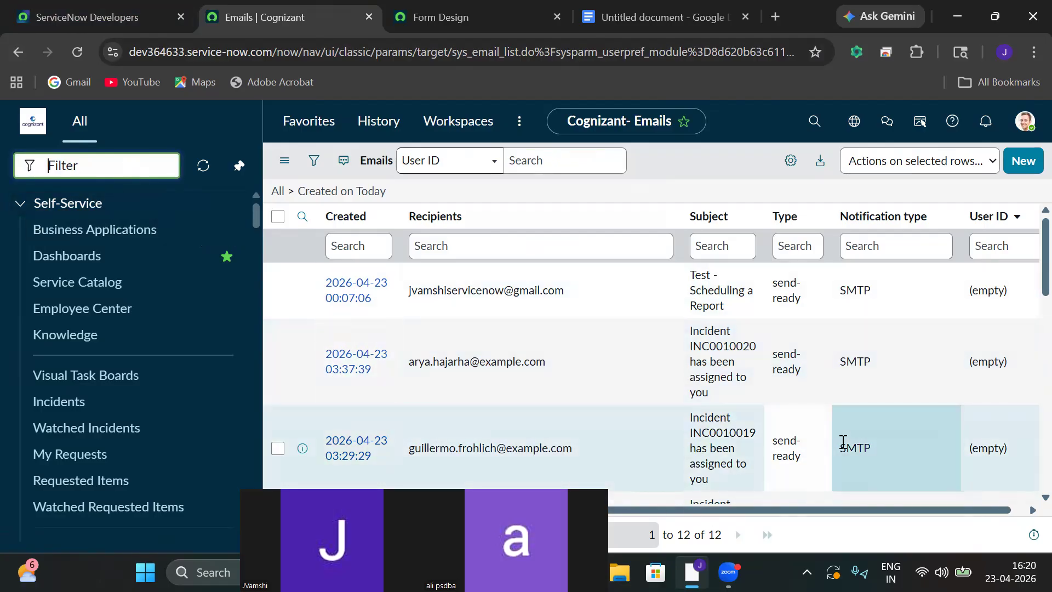
{"action": "scroll", "coordinate": [1030, 292], "scroll_direction": "down", "scroll_amount": 3}
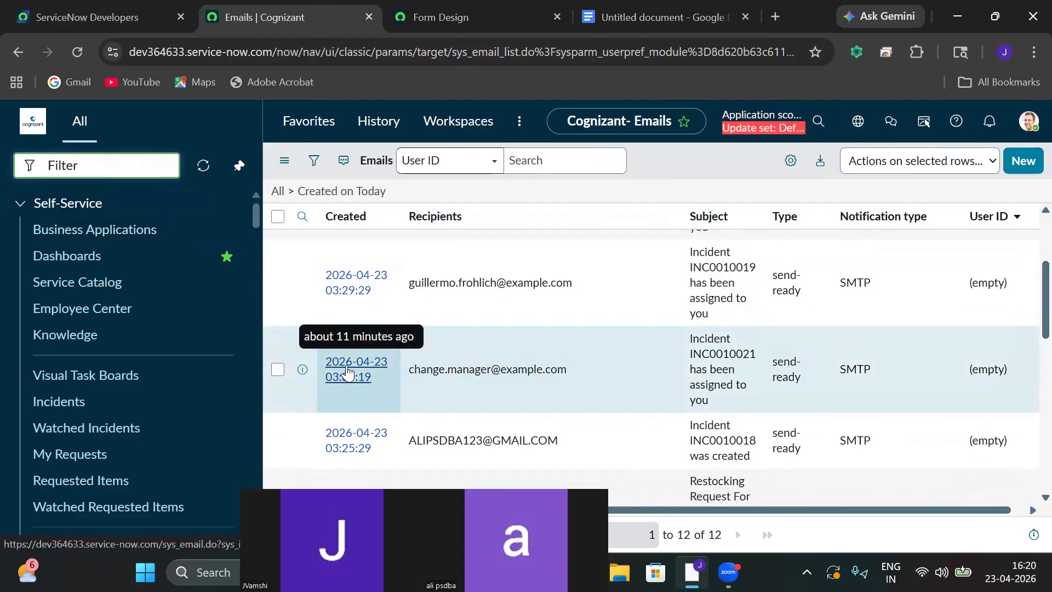
Review today's emails, reload the list, and open the 'Test - Scheduling a Report' email.
{"action": "left_click_drag", "start_coordinate": [582, 367], "coordinate": [402, 373]}
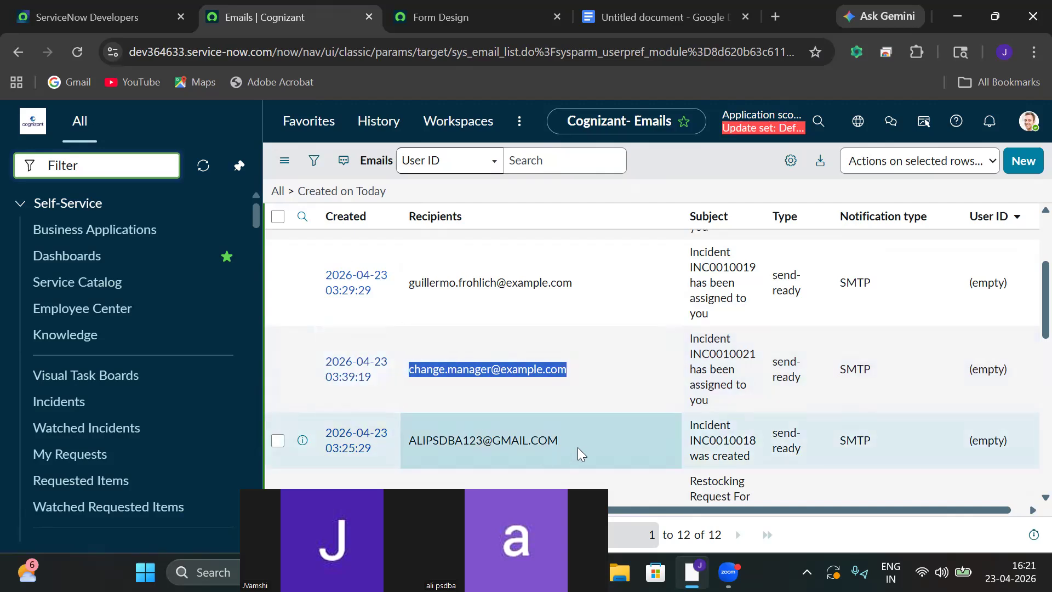
{"action": "left_click_drag", "start_coordinate": [760, 344], "coordinate": [658, 354]}
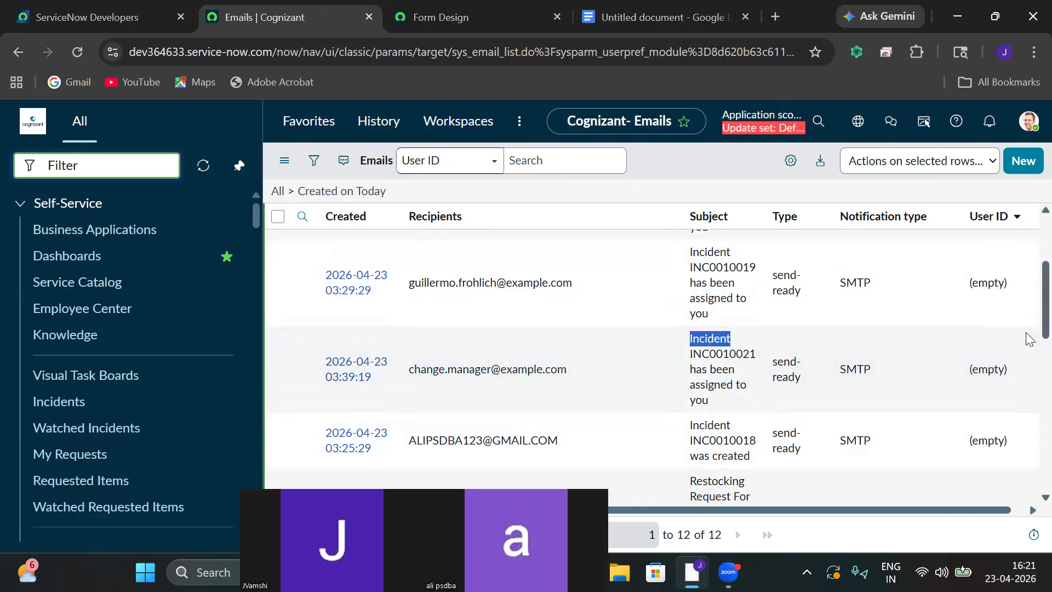
{"action": "scroll", "coordinate": [1019, 307], "scroll_direction": "up", "scroll_amount": 5}
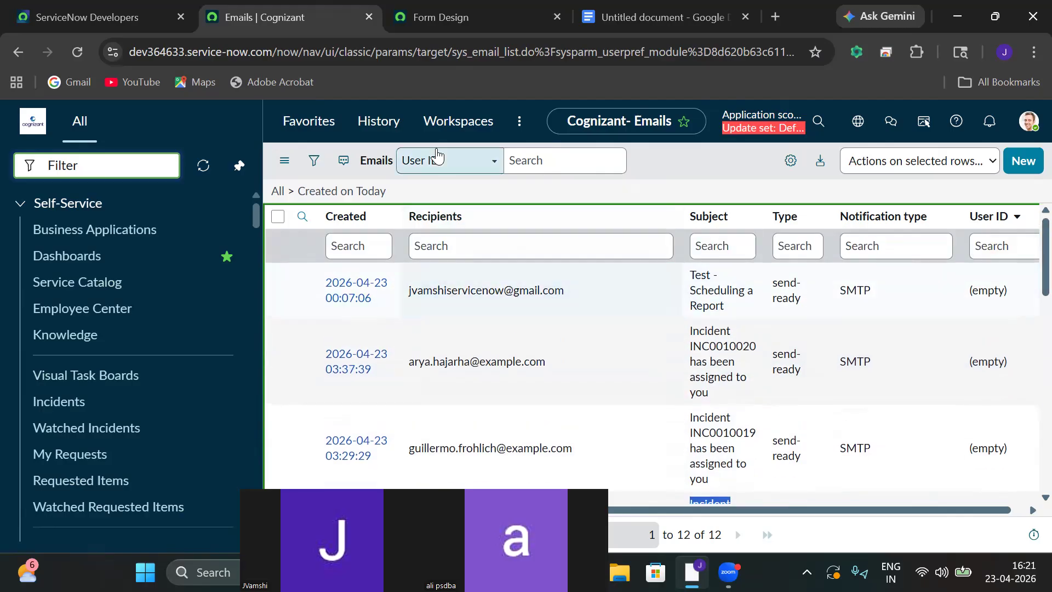
{"action": "left_click", "coordinate": [81, 52]}
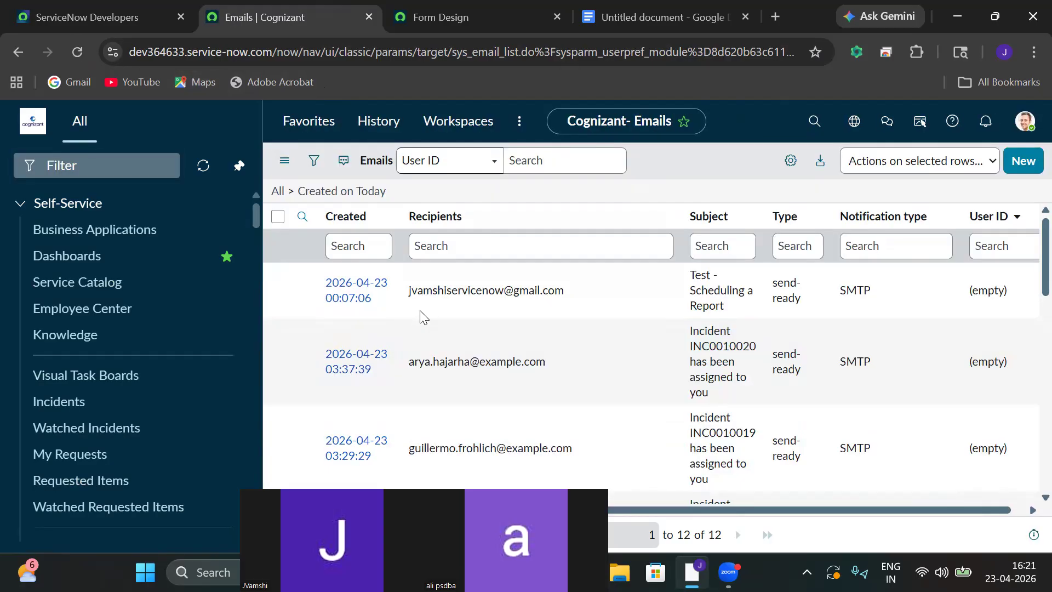
{"action": "left_click", "coordinate": [361, 283]}
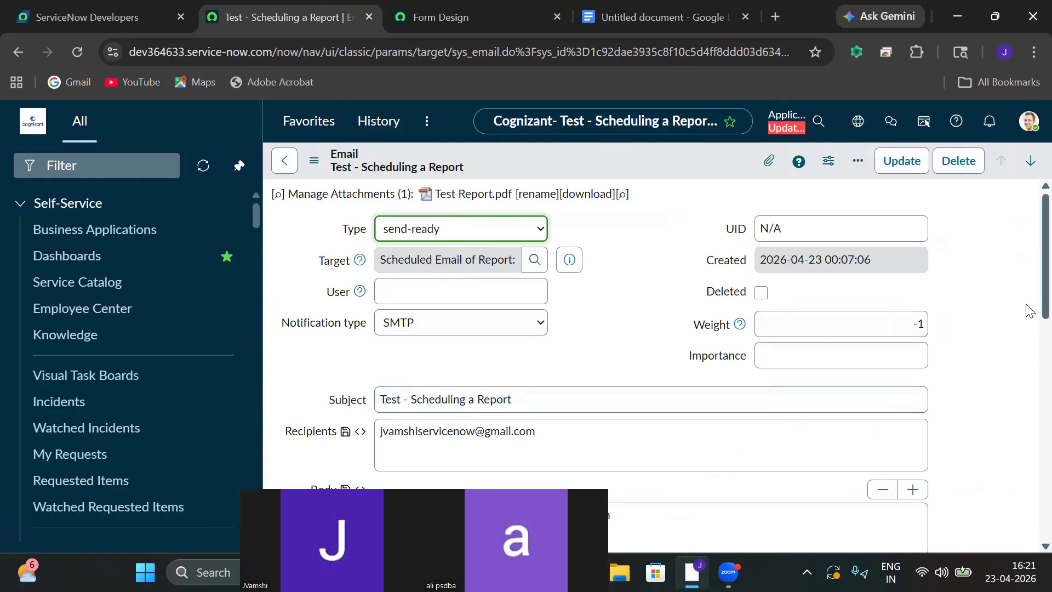
Scroll through the 'Test - Scheduling a Report' record and its email log, then return to the list.
{"action": "scroll", "coordinate": [1030, 307], "scroll_direction": "down", "scroll_amount": 10}
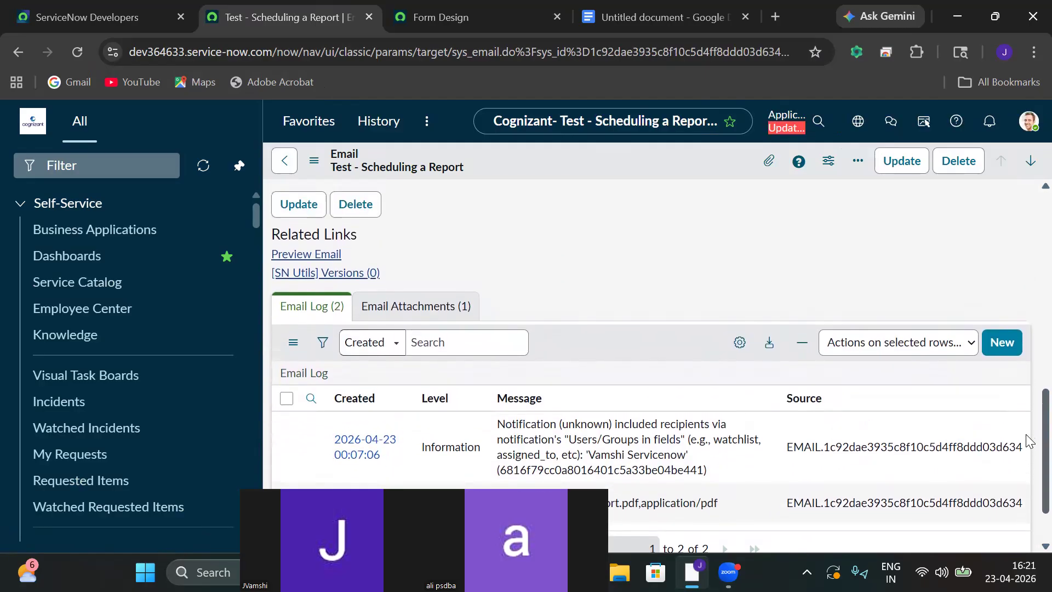
{"action": "scroll", "coordinate": [1029, 441], "scroll_direction": "up", "scroll_amount": 10}
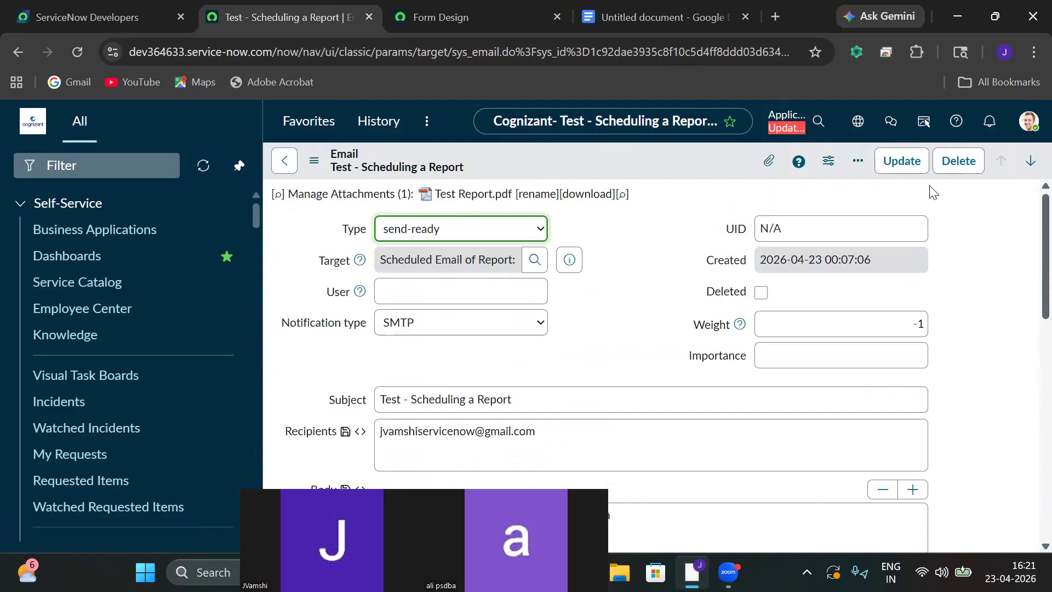
{"action": "left_click", "coordinate": [288, 160]}
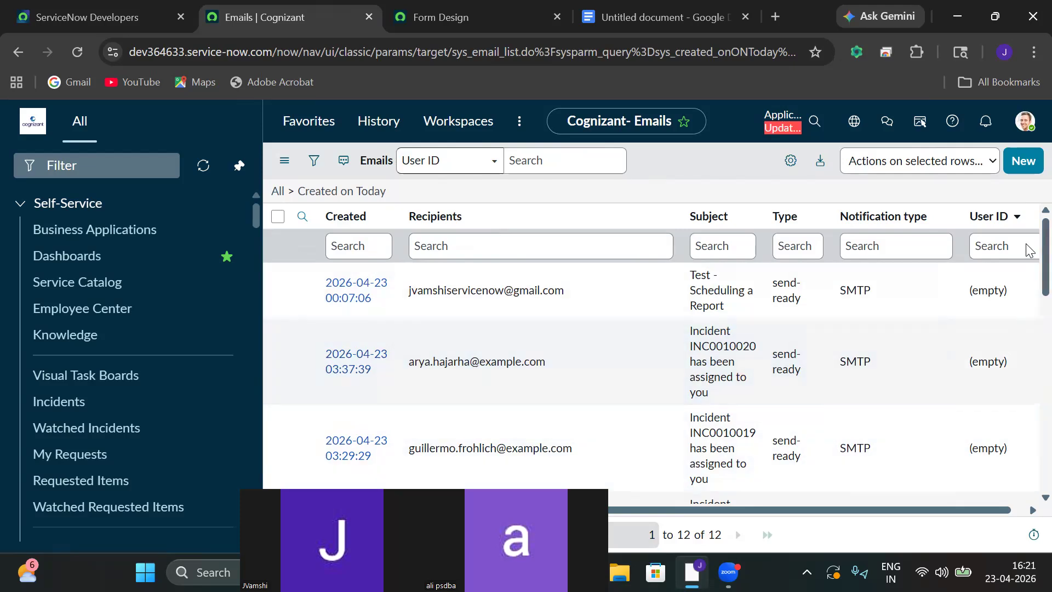
Scroll through today's 12 emails, then open and dismiss the list options menu.
{"action": "scroll", "coordinate": [1028, 274], "scroll_direction": "down", "scroll_amount": 6}
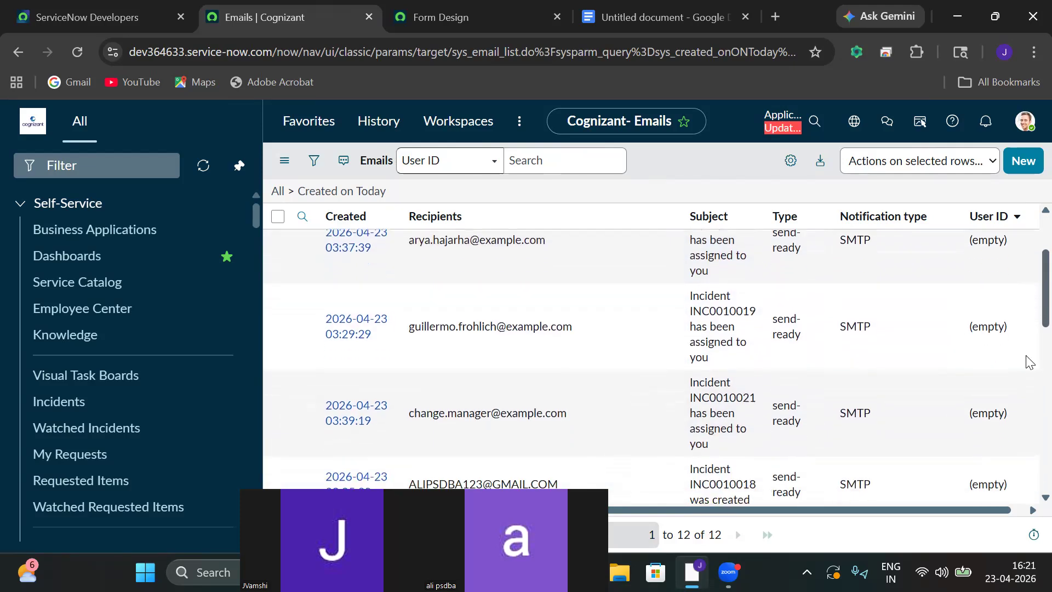
{"action": "scroll", "coordinate": [1028, 417], "scroll_direction": "down", "scroll_amount": 4}
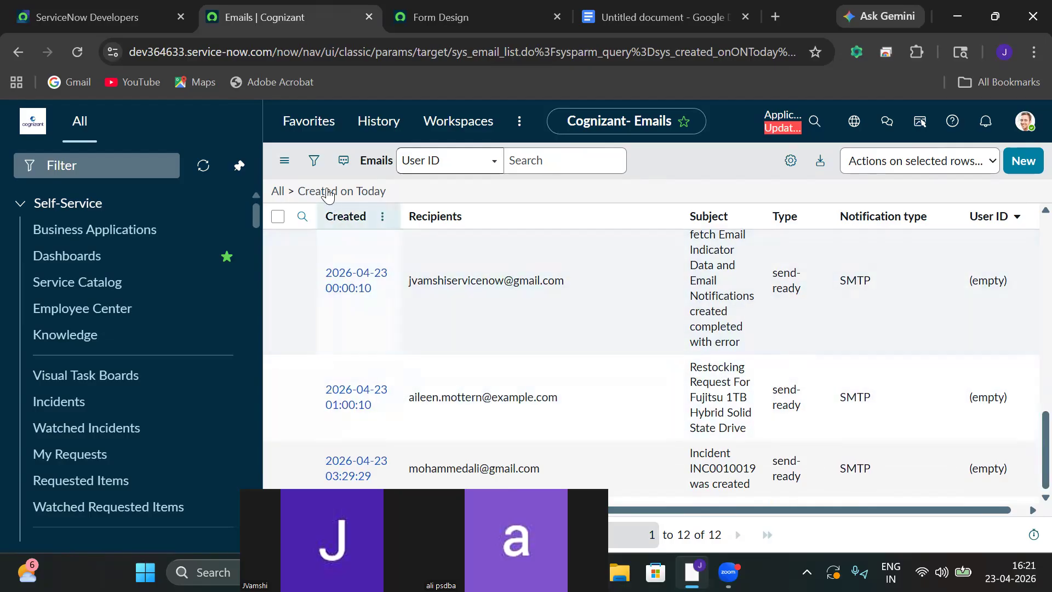
{"action": "left_click", "coordinate": [286, 164]}
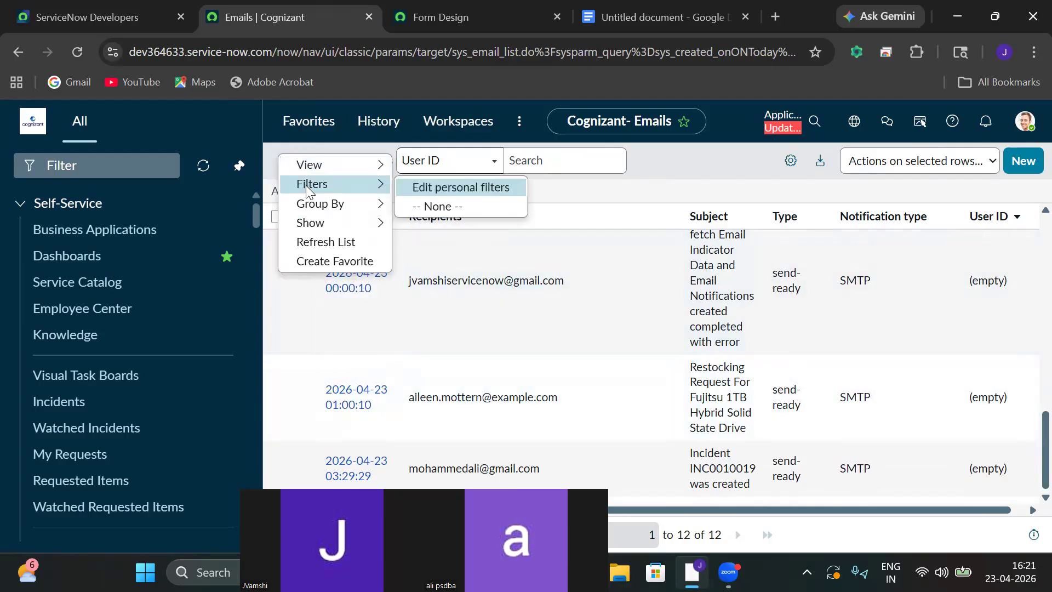
{"action": "left_click", "coordinate": [155, 166]}
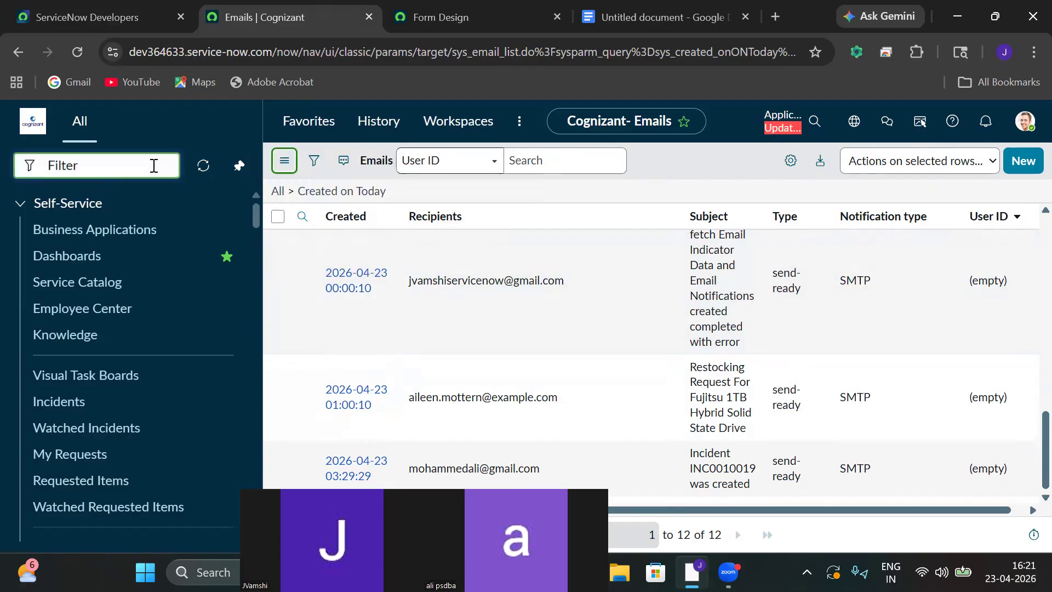
{"action": "key", "text": "space"}
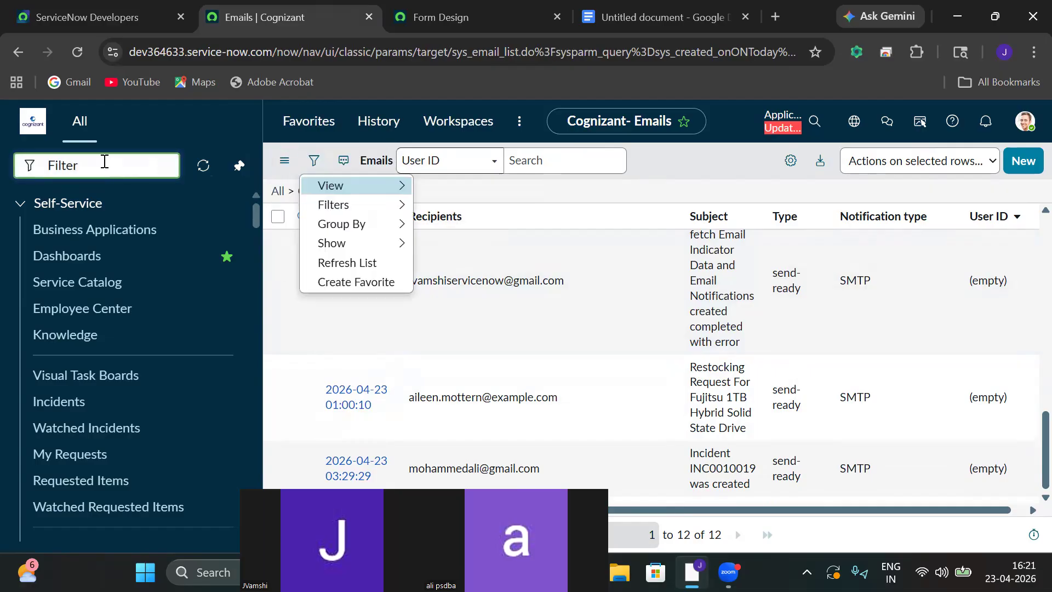
{"action": "key", "text": "Escape"}
Filter the navigator for 'notifications', open the Email Notifications list (364 records), and start a new notification.
{"action": "type", "text": "emai"}
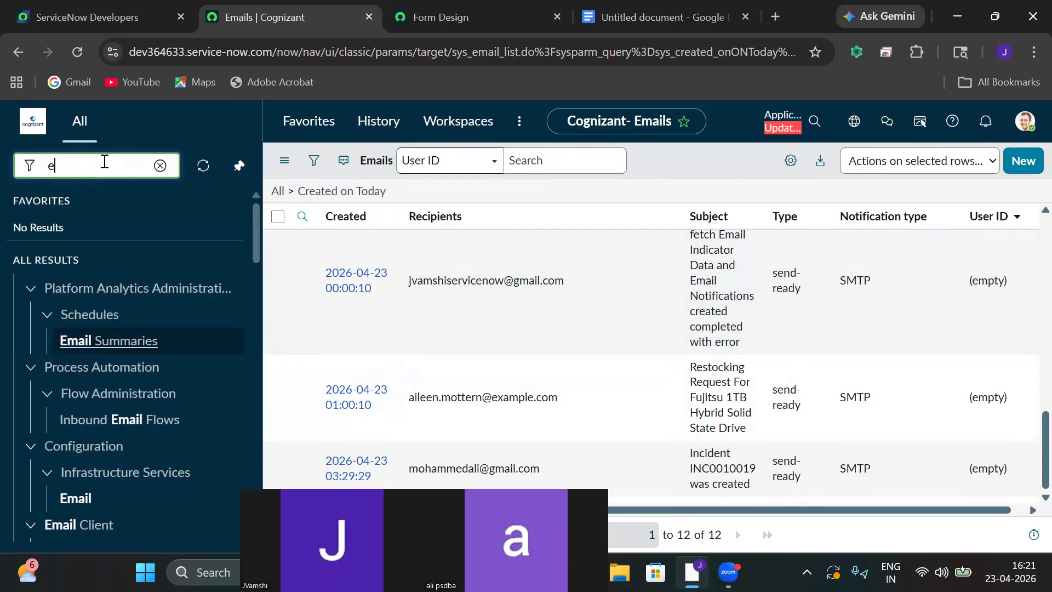
{"action": "key", "text": "BackSpace"}
{"action": "type", "text": "noti"}
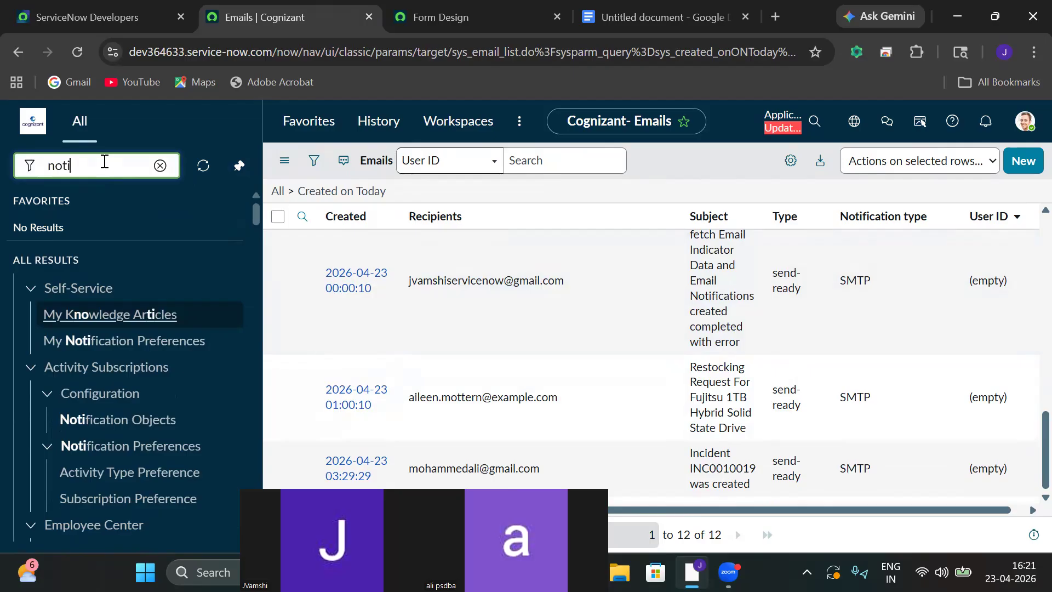
{"action": "type", "text": "fications"}
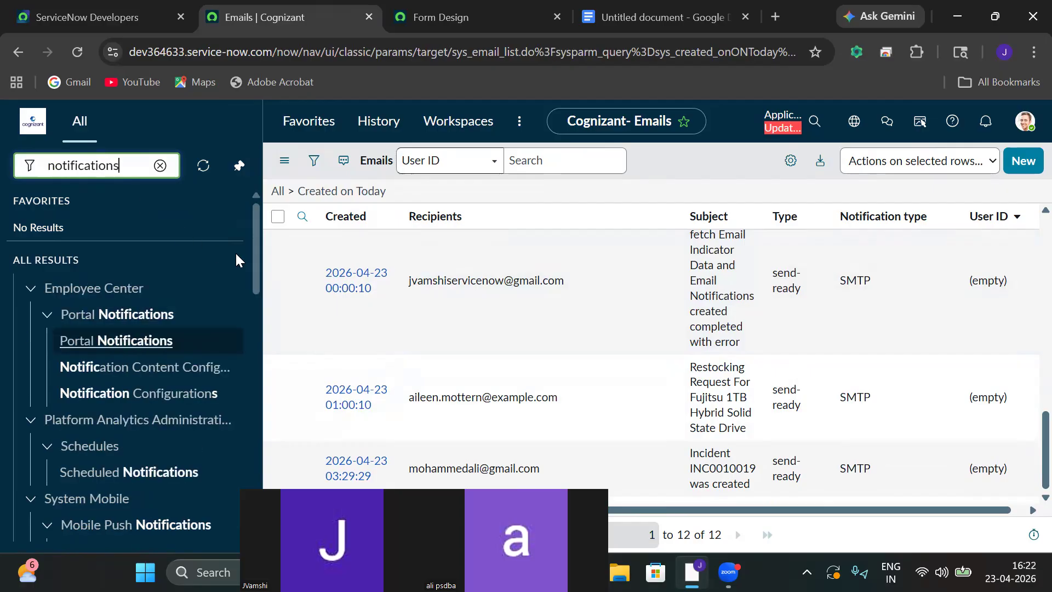
{"action": "left_click_drag", "start_coordinate": [267, 263], "coordinate": [271, 329]}
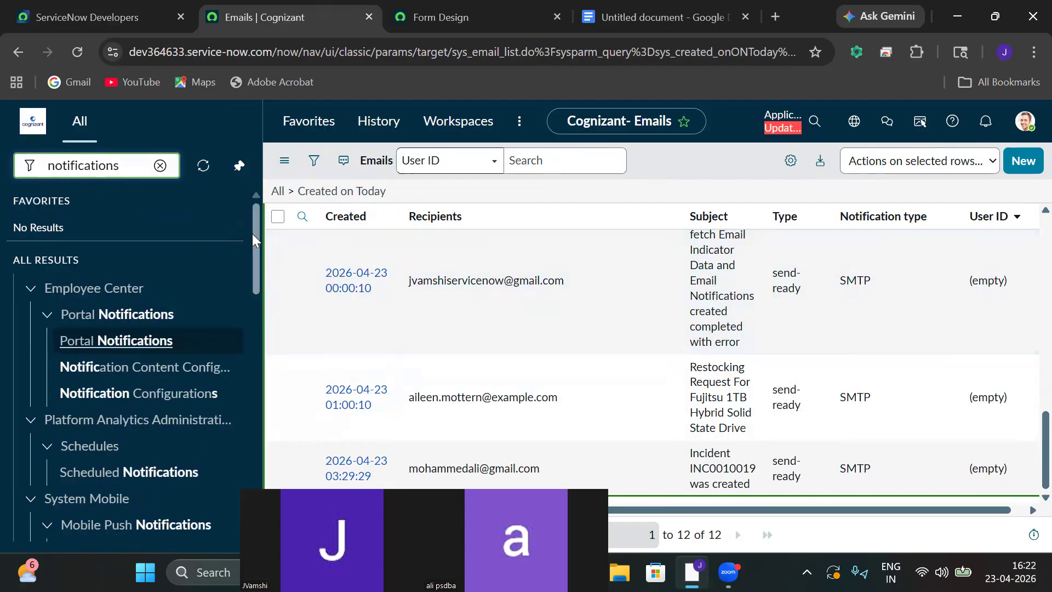
{"action": "left_click_drag", "start_coordinate": [252, 233], "coordinate": [252, 358]}
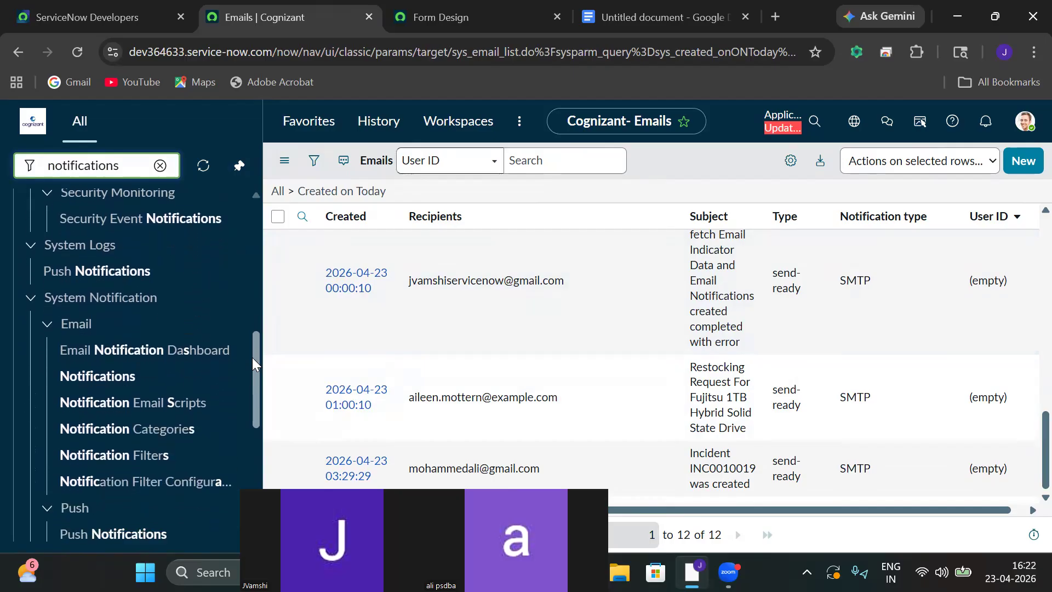
{"action": "left_click", "coordinate": [90, 377]}
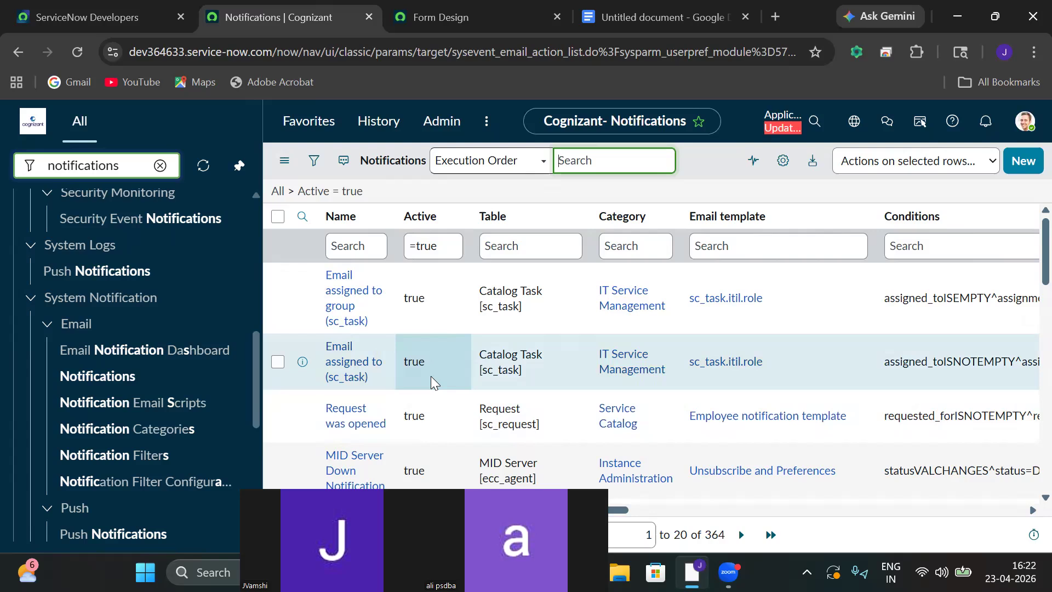
{"action": "left_click", "coordinate": [1024, 167]}
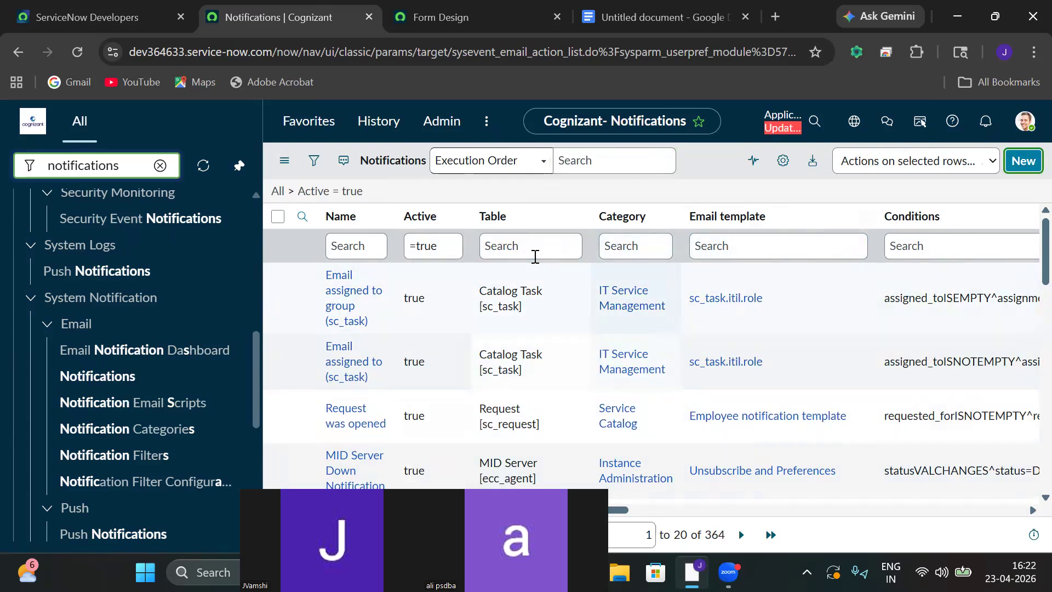
Name the new notification 'Zeno Finance Management incident'.
{"action": "left_click", "coordinate": [535, 256]}
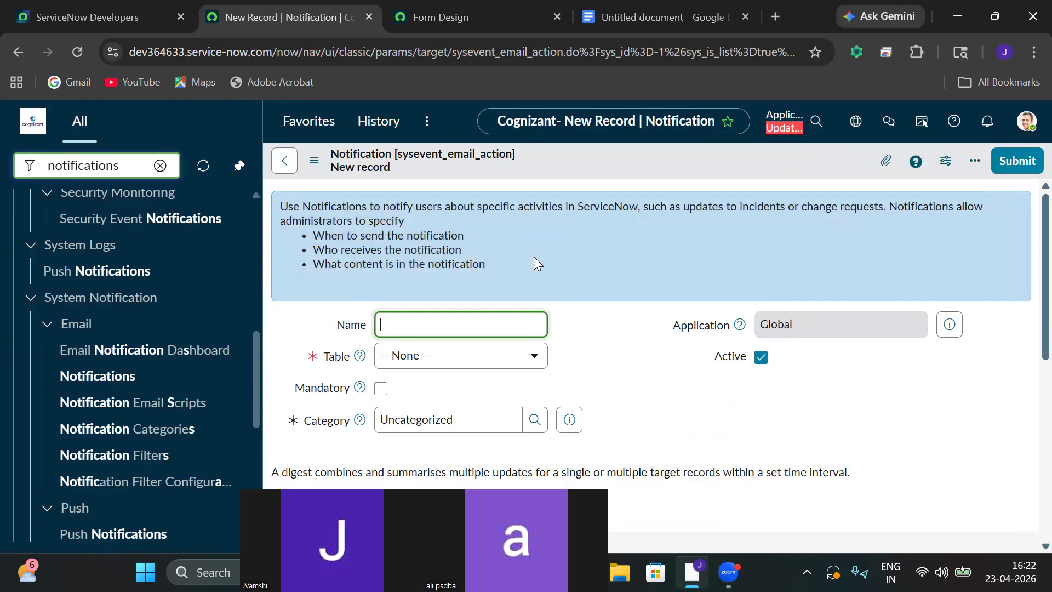
{"action": "left_click", "coordinate": [477, 326]}
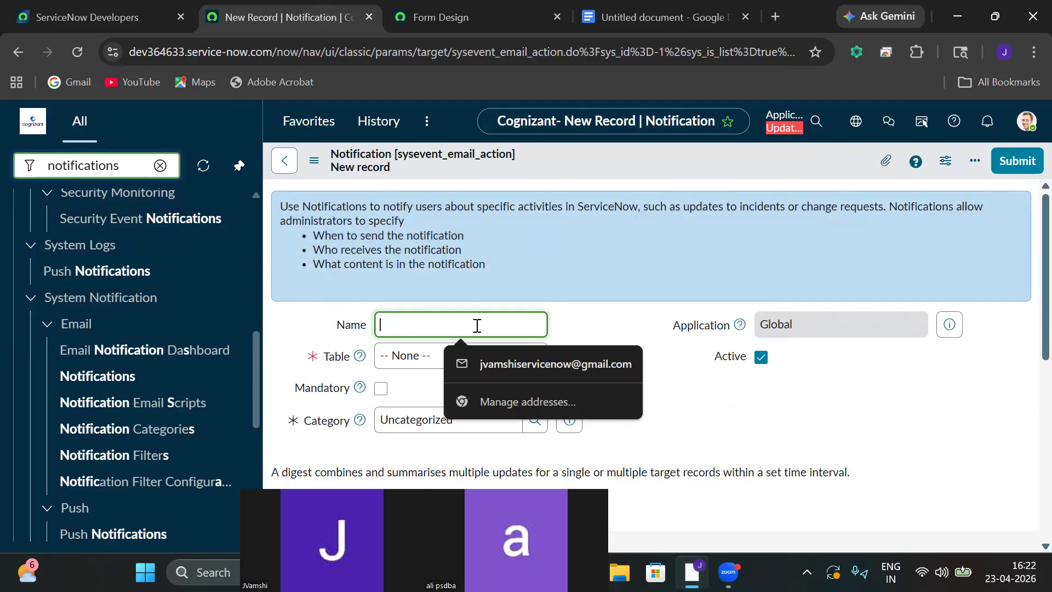
{"action": "type", "text": "Zeno Finance Management"}
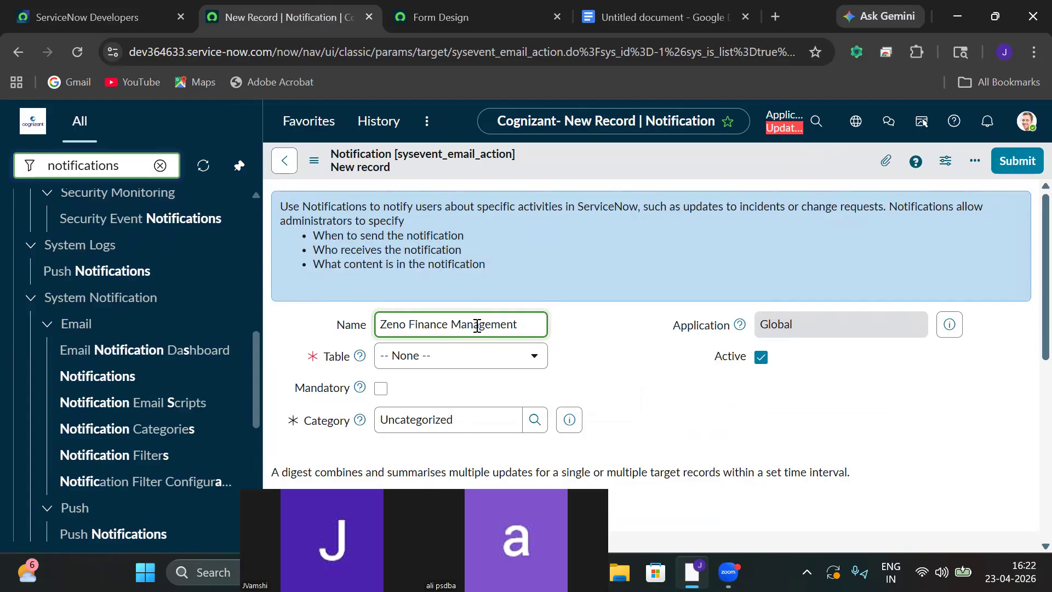
{"action": "type", "text": "dent"}
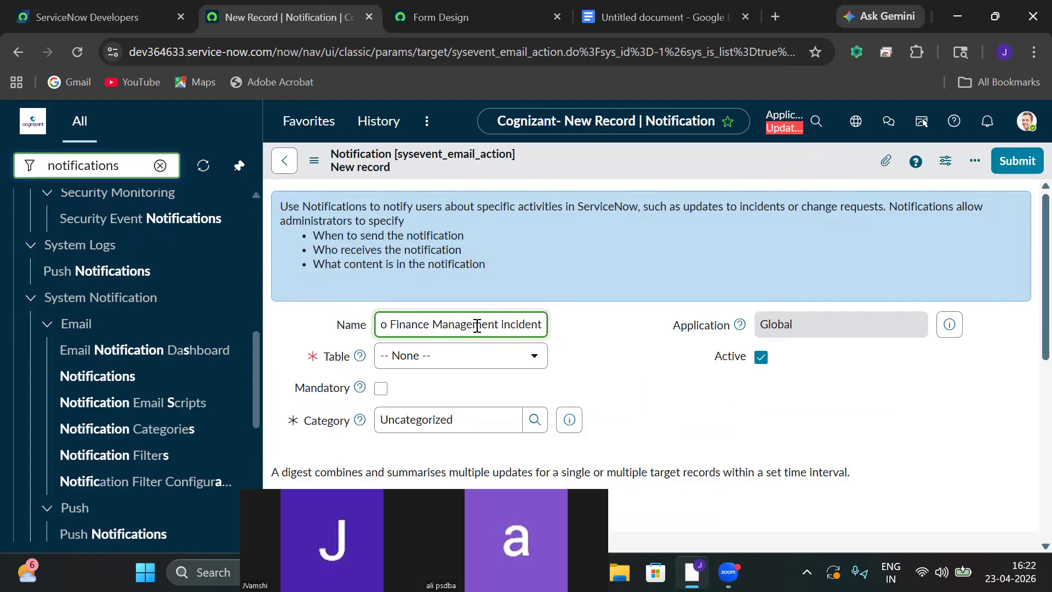
Set the notification's Table to Zeno Finace Management [u_zeno_finace_management].
{"action": "left_click", "coordinate": [463, 359]}
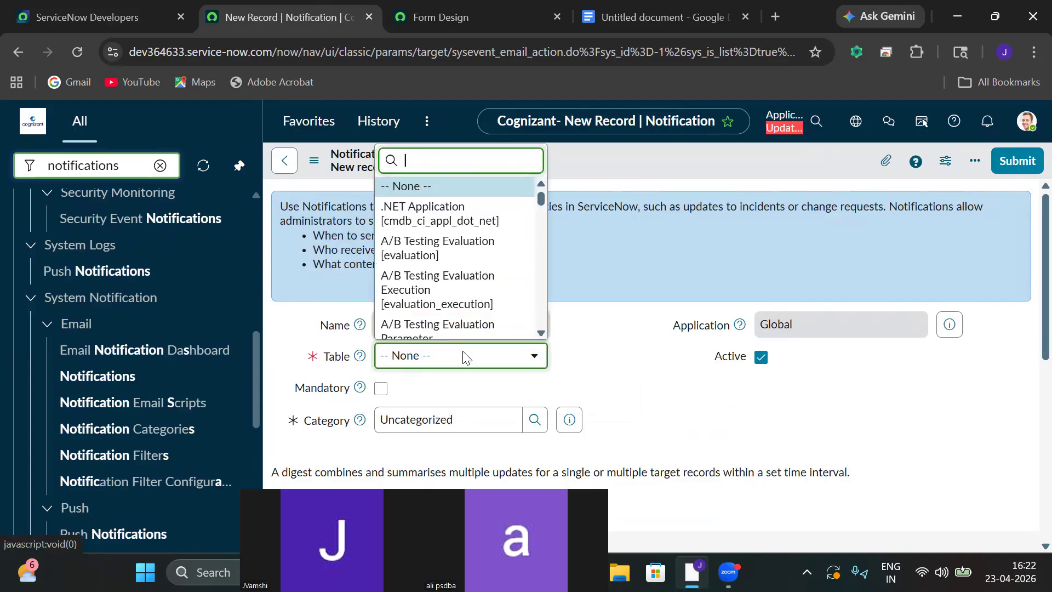
{"action": "type", "text": "zeno"}
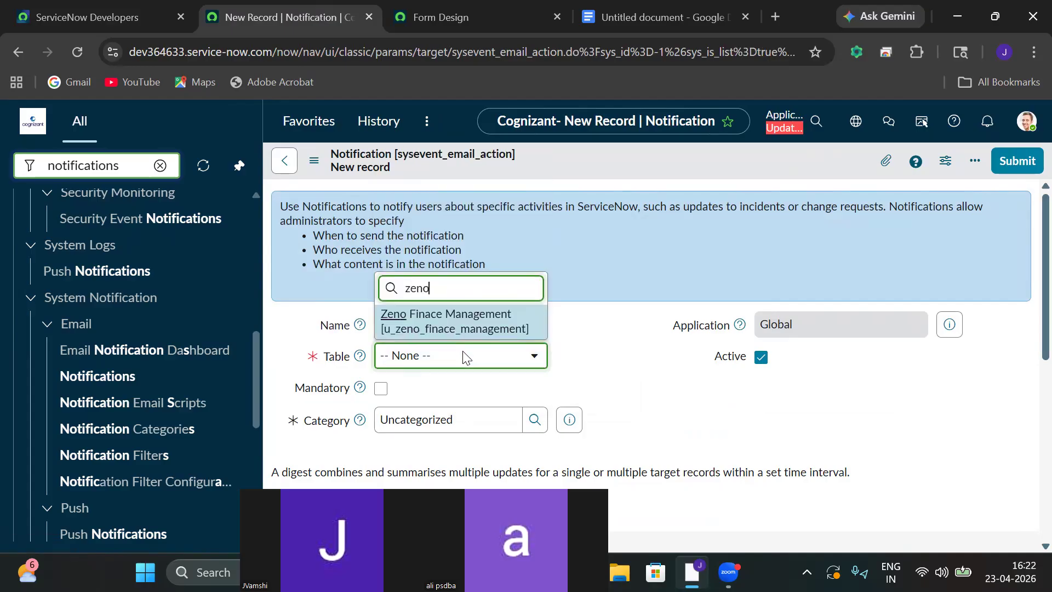
{"action": "left_click", "coordinate": [437, 319]}
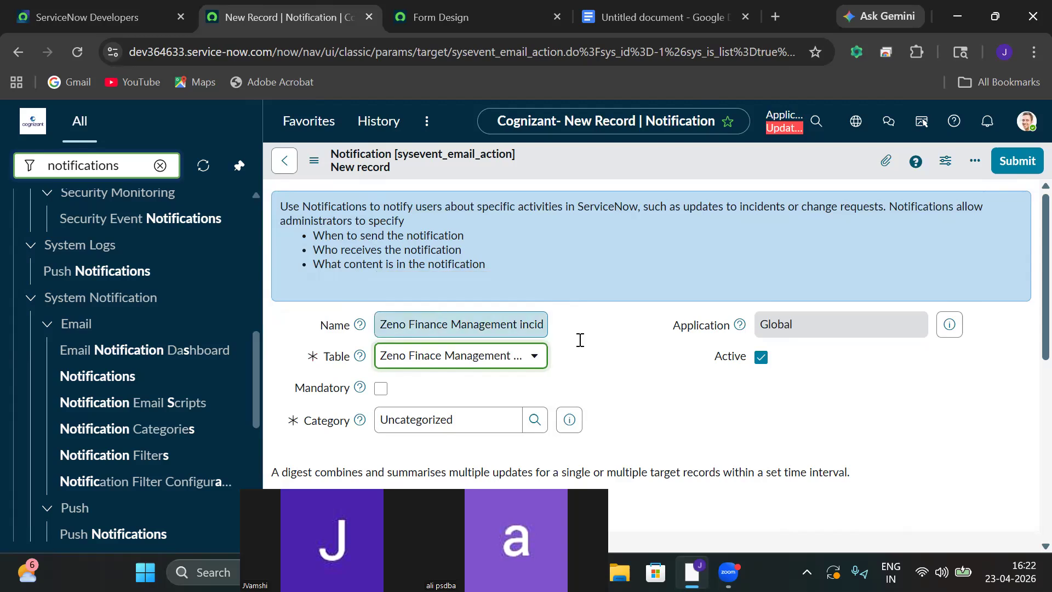
{"action": "scroll", "coordinate": [1026, 285], "scroll_direction": "down", "scroll_amount": 4}
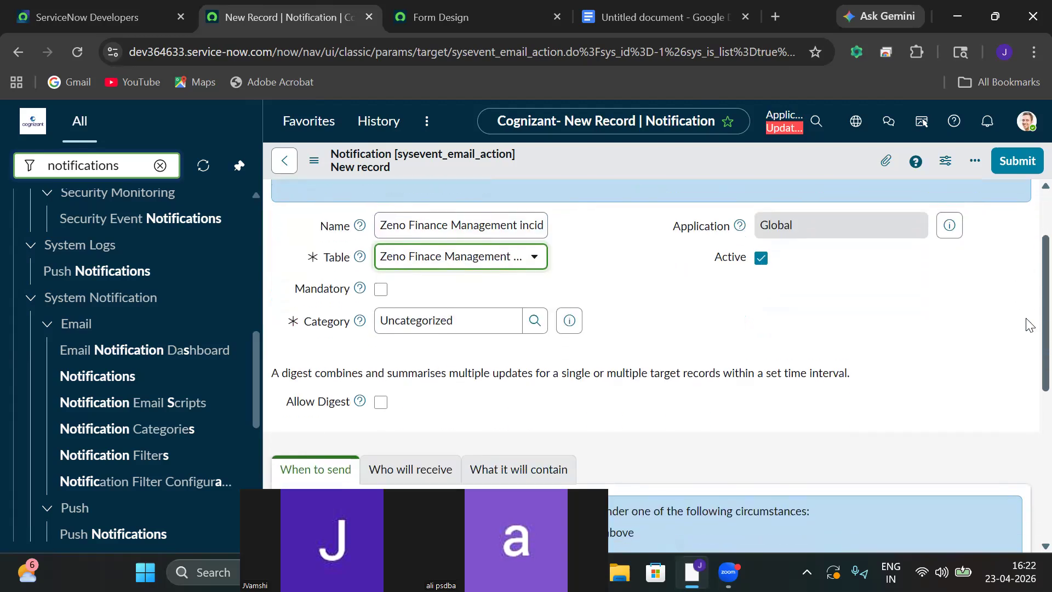
Tick Inserted under When to send, leaving Updated unchecked and no conditions.
{"action": "scroll", "coordinate": [1027, 458], "scroll_direction": "down", "scroll_amount": 4}
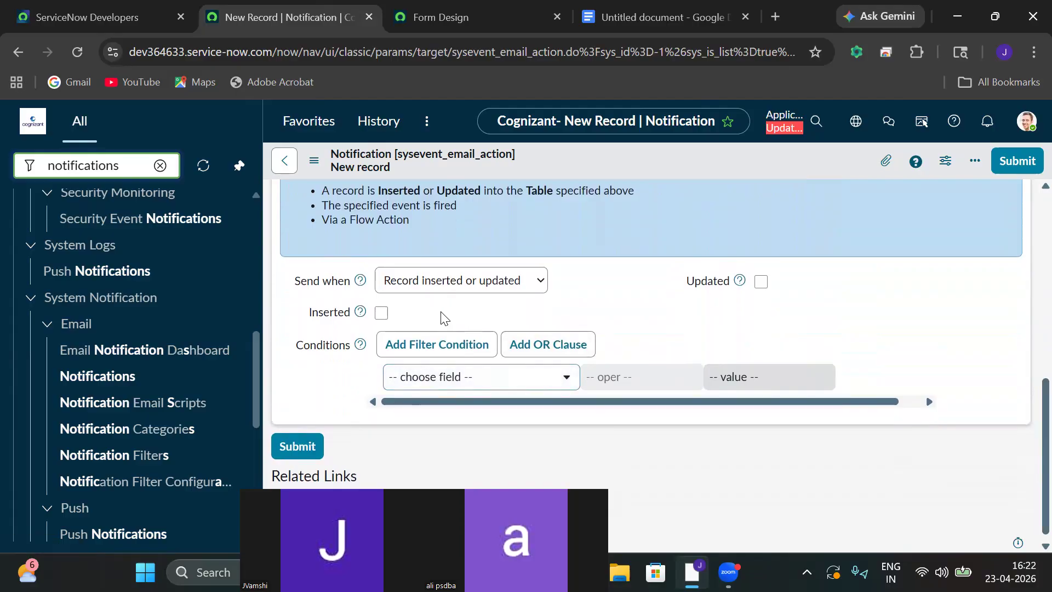
{"action": "left_click", "coordinate": [382, 313]}
{"action": "scroll", "coordinate": [1028, 405], "scroll_direction": "up", "scroll_amount": 4}
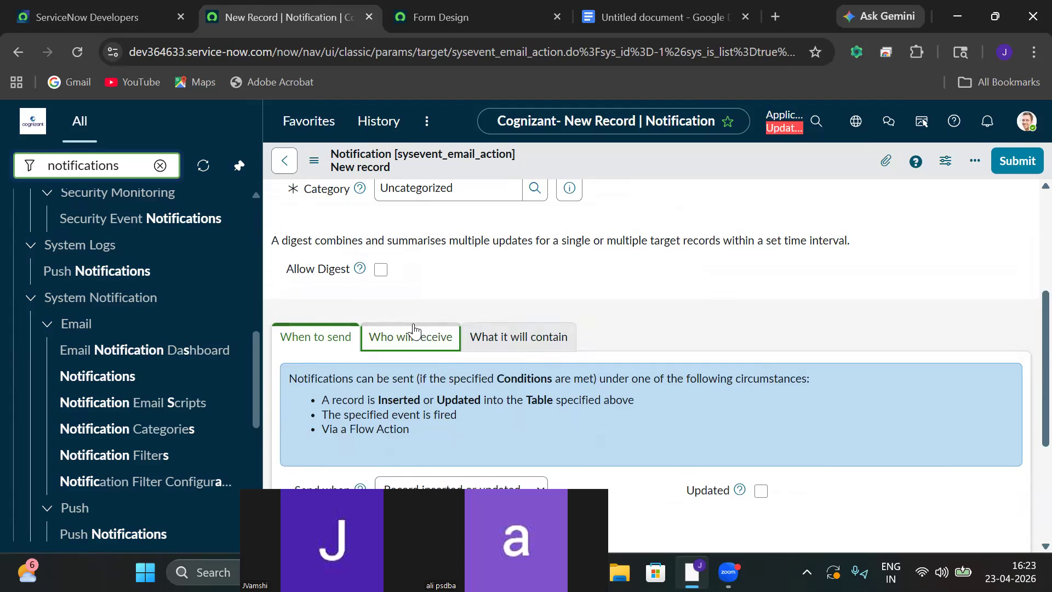
Add the Vendor Caller field to the selected recipients under Users/Groups in fields.
{"action": "left_click", "coordinate": [414, 332]}
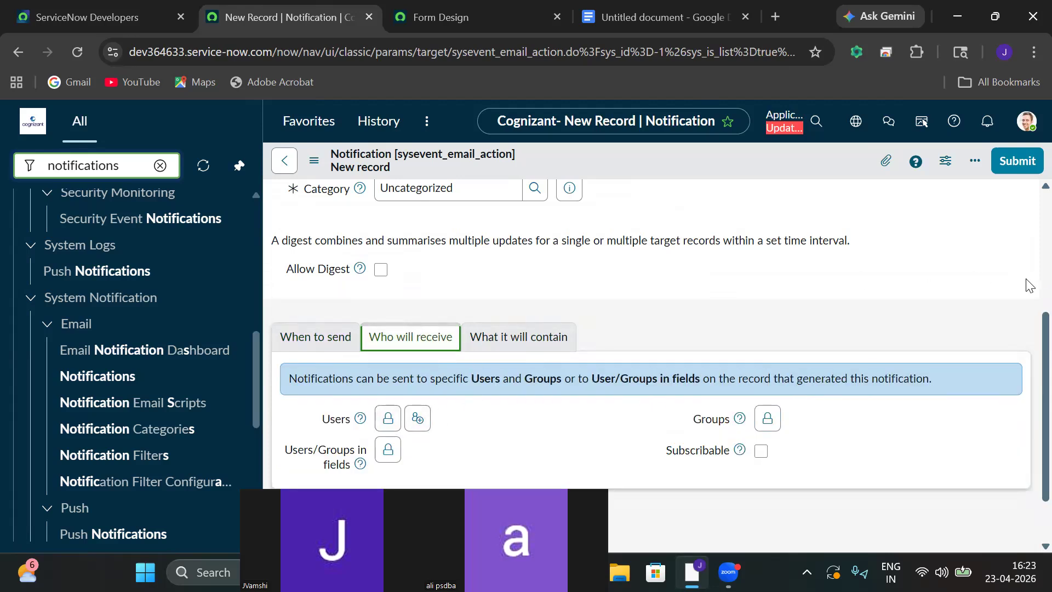
{"action": "scroll", "coordinate": [1028, 384], "scroll_direction": "down", "scroll_amount": 1}
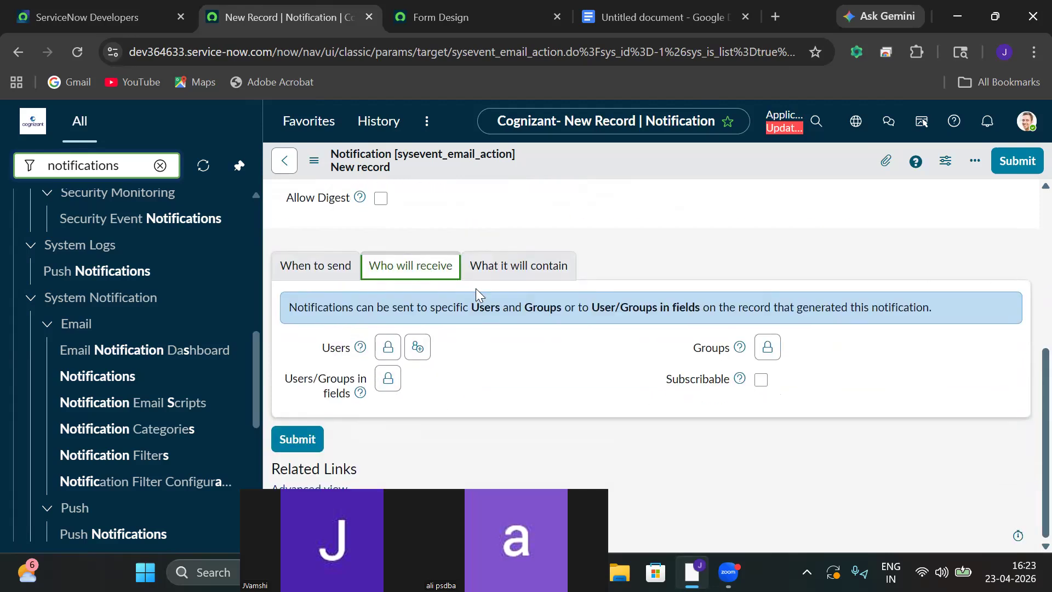
{"action": "left_click", "coordinate": [388, 379]}
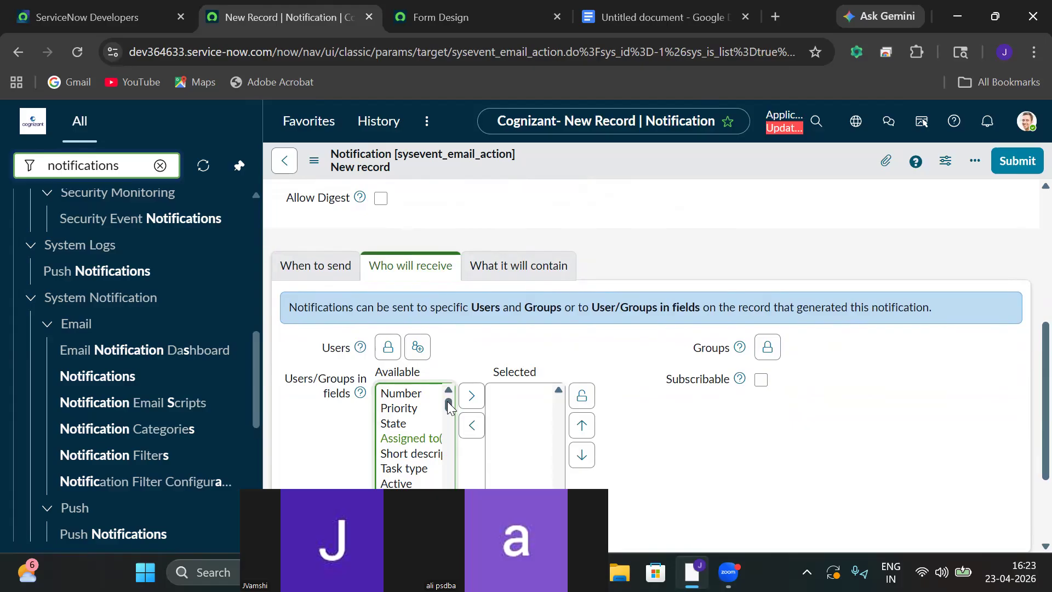
{"action": "left_click_drag", "start_coordinate": [448, 401], "coordinate": [448, 492]}
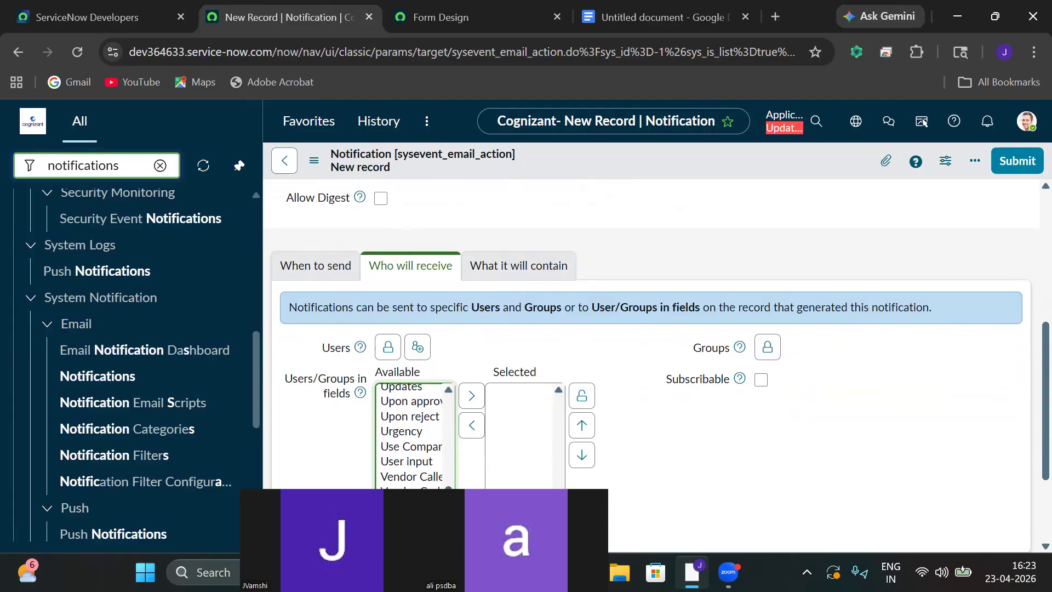
{"action": "left_click", "coordinate": [409, 480]}
{"action": "left_click", "coordinate": [472, 396]}
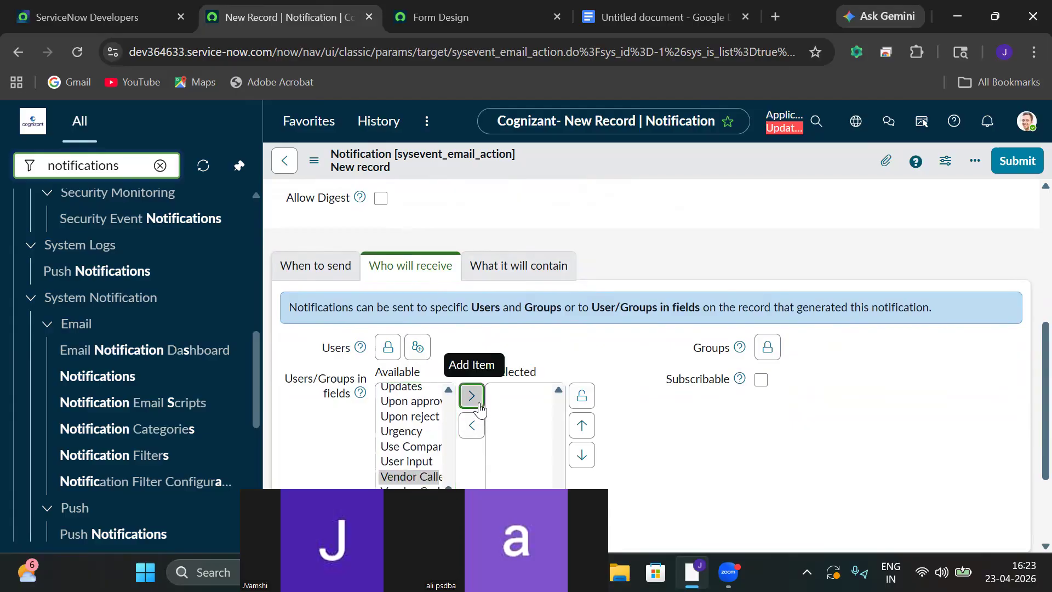
{"action": "left_click", "coordinate": [581, 396]}
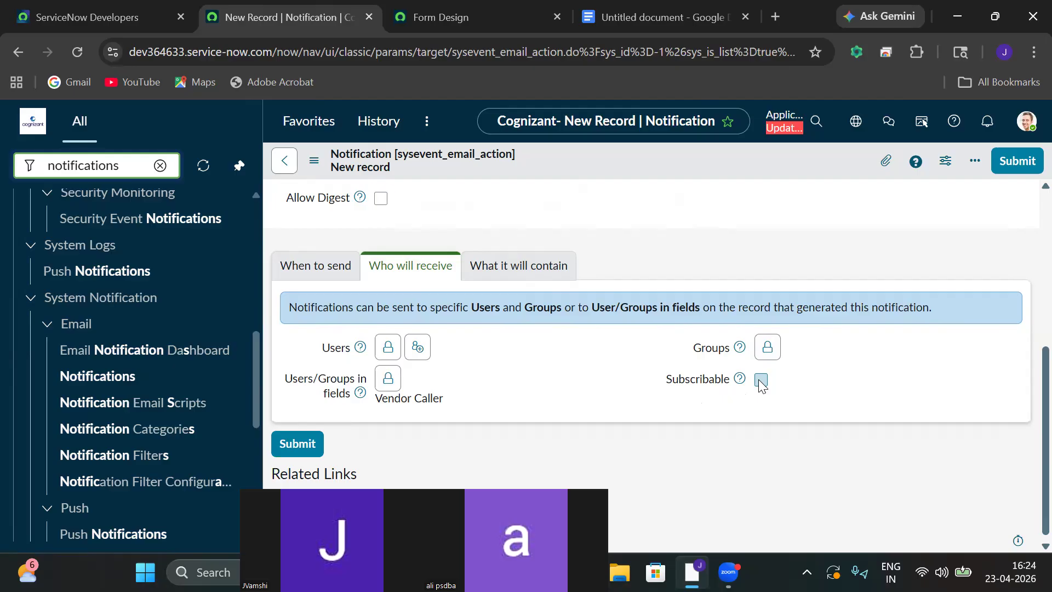
In the What it will contain section, start the Subject as 'Request ${ }'.
{"action": "left_click", "coordinate": [488, 274]}
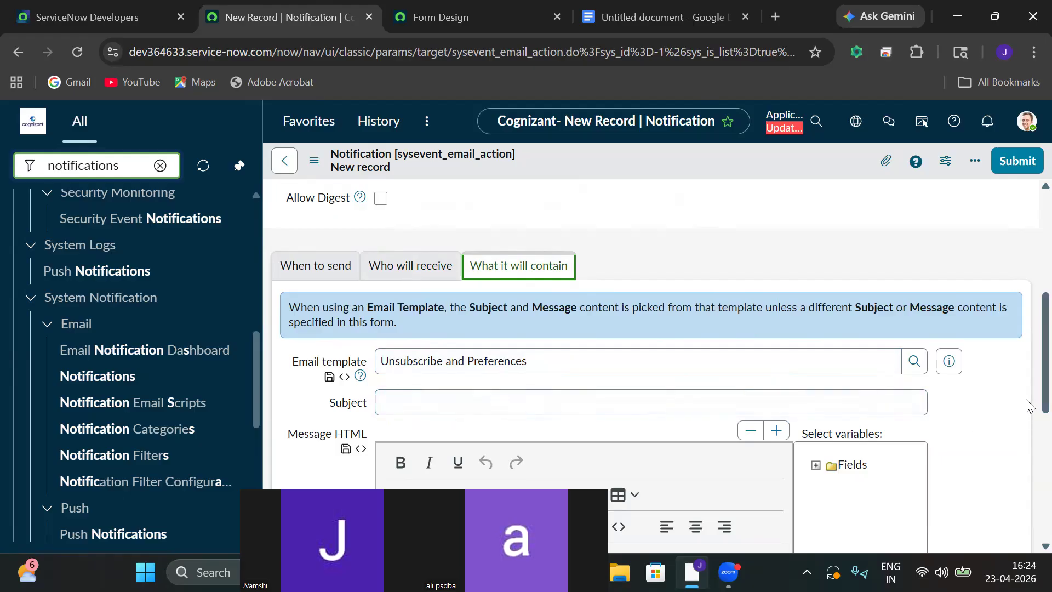
{"action": "scroll", "coordinate": [1026, 337], "scroll_direction": "down", "scroll_amount": 1}
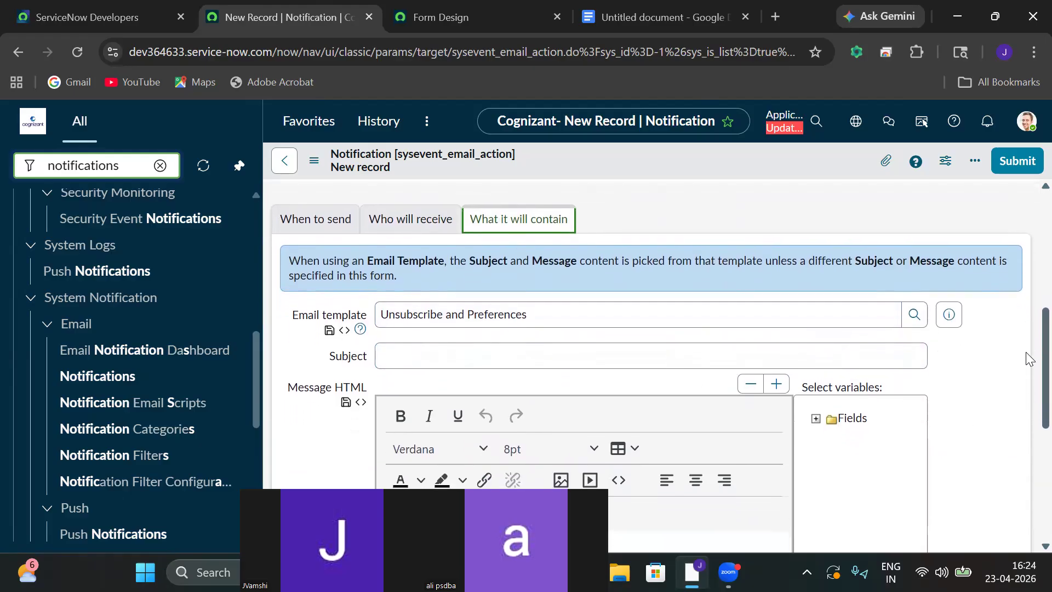
{"action": "left_click", "coordinate": [613, 359]}
{"action": "type", "text": "Request"}
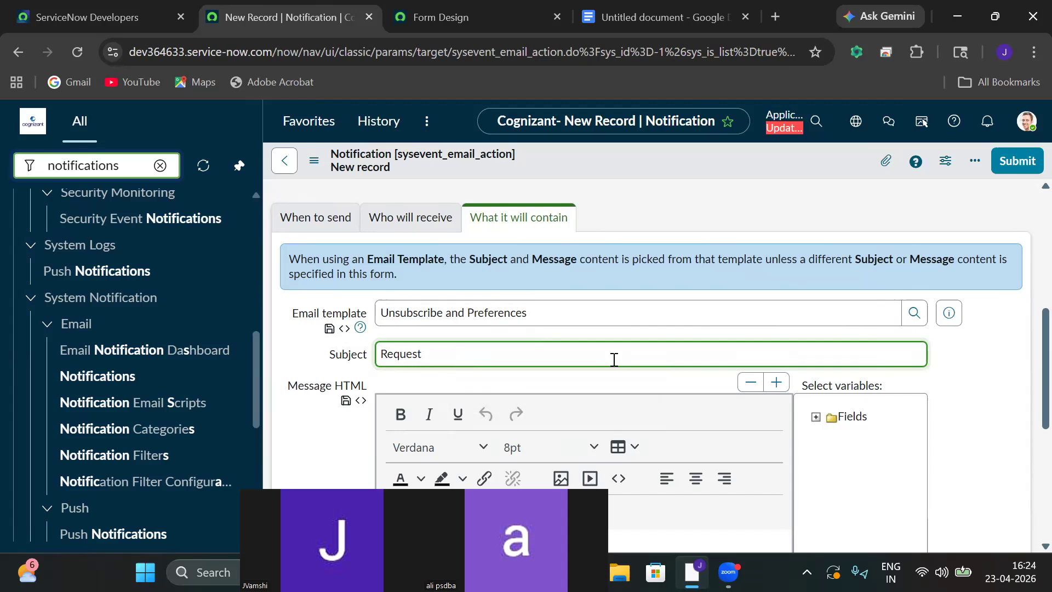
{"action": "type", "text": " ${ }"}
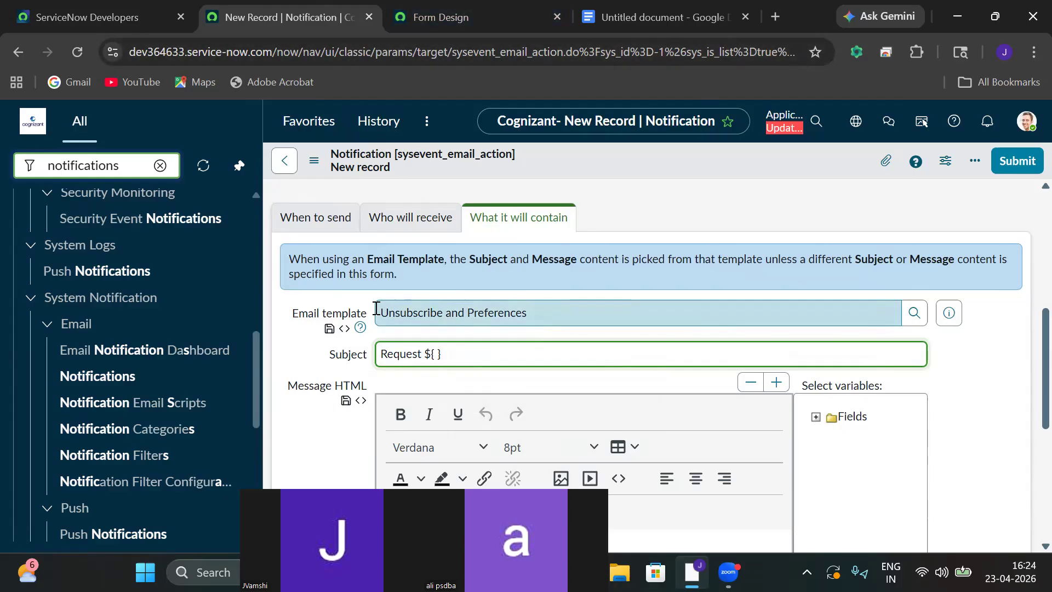
{"action": "left_click", "coordinate": [160, 165]}
Open a blank Zeno Finace Management record (ZEN0001085) in another tab and reveal its field names.
{"action": "type", "text": "zeno"}
{"action": "key", "text": "BackSpace"}
{"action": "key", "text": "BackSpace"}
{"action": "type", "text": "n"}
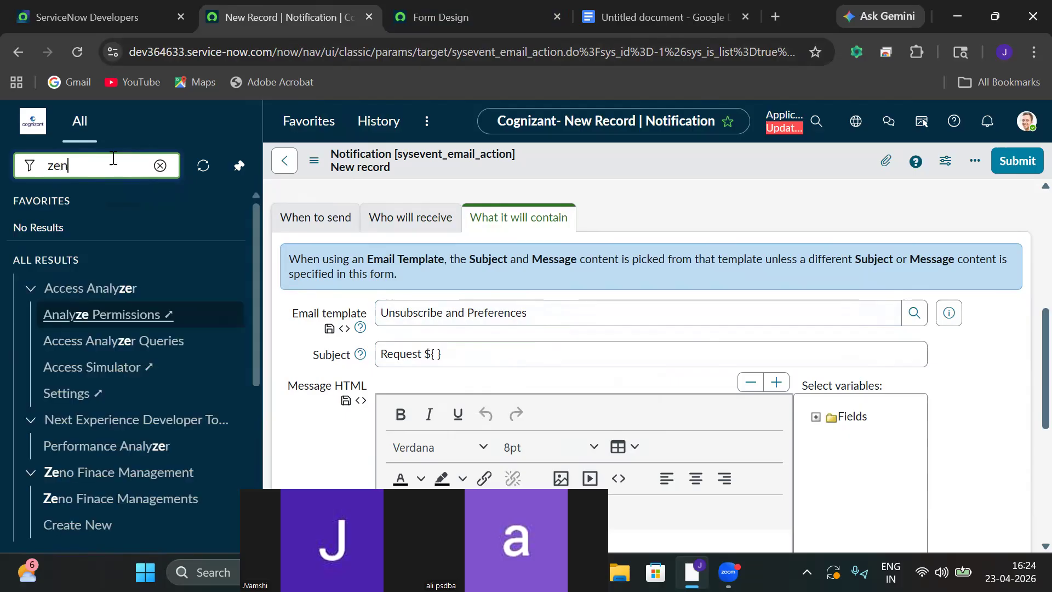
{"action": "type", "text": "o"}
{"action": "right_click", "coordinate": [110, 335]}
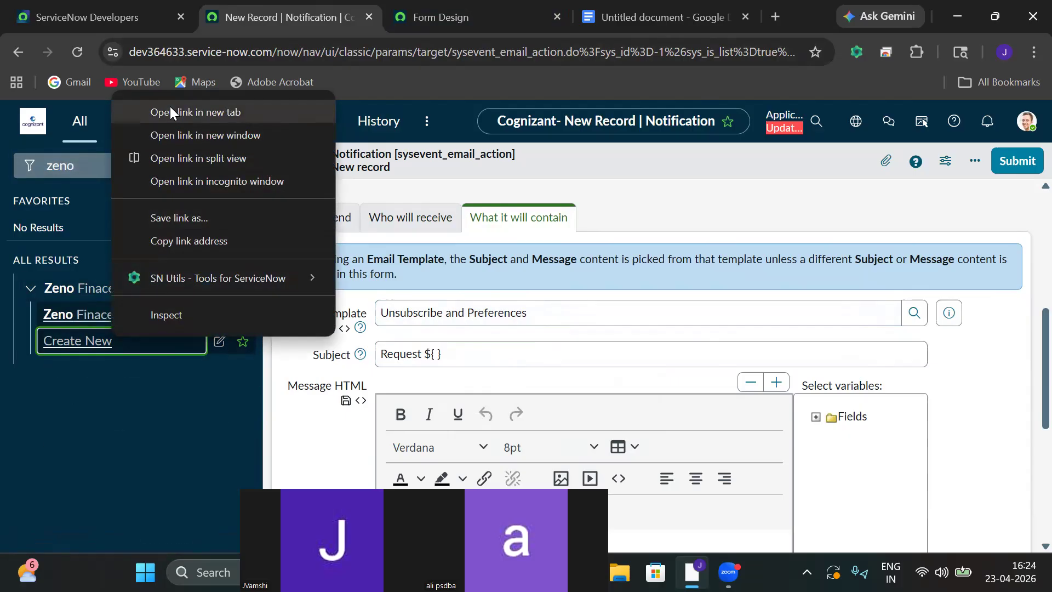
{"action": "left_click", "coordinate": [172, 112]}
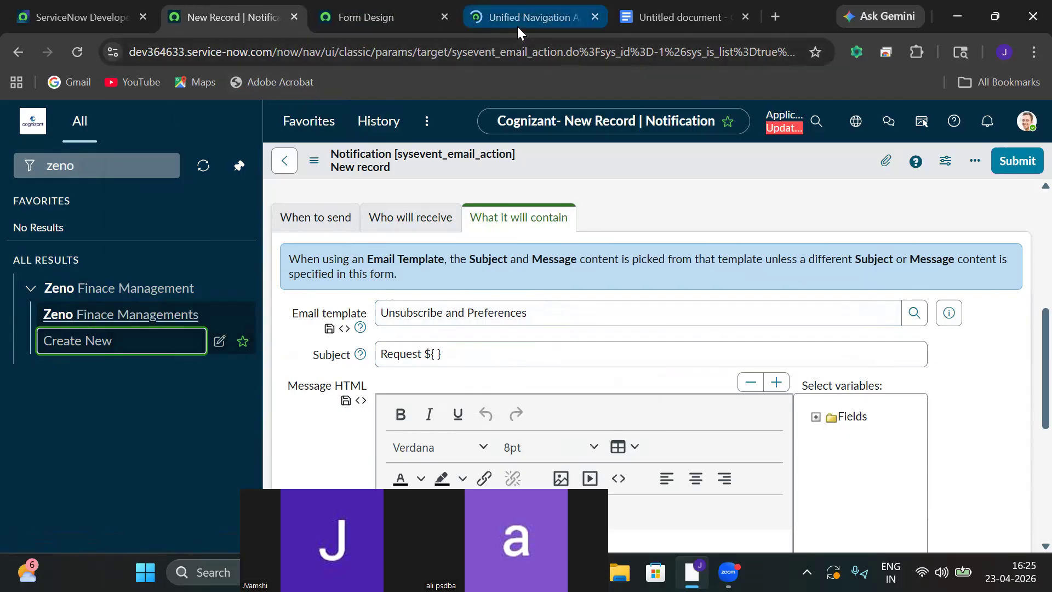
{"action": "left_click", "coordinate": [517, 23]}
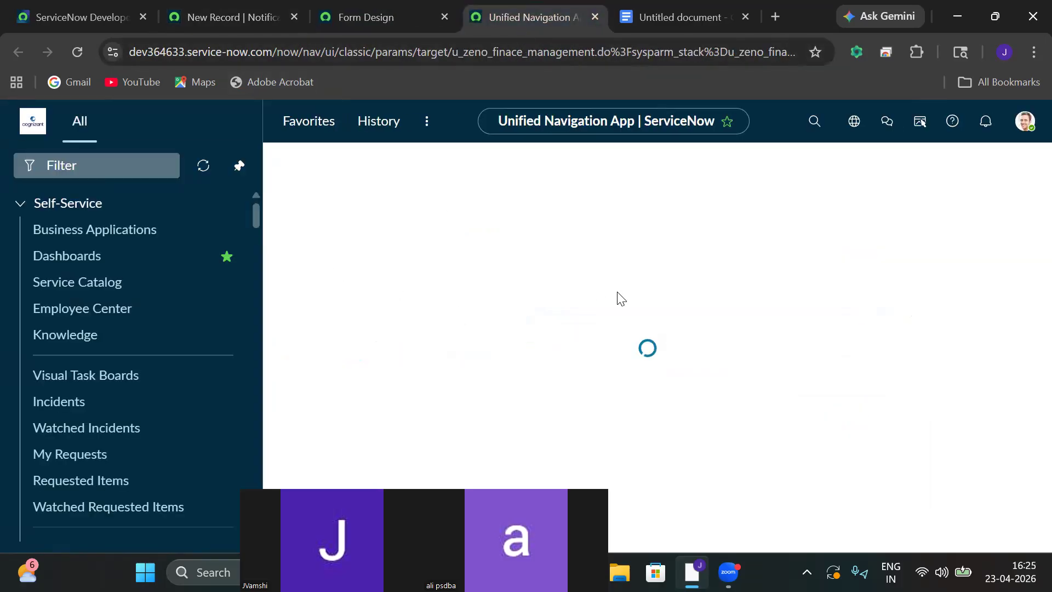
{"action": "double_click", "coordinate": [308, 218]}
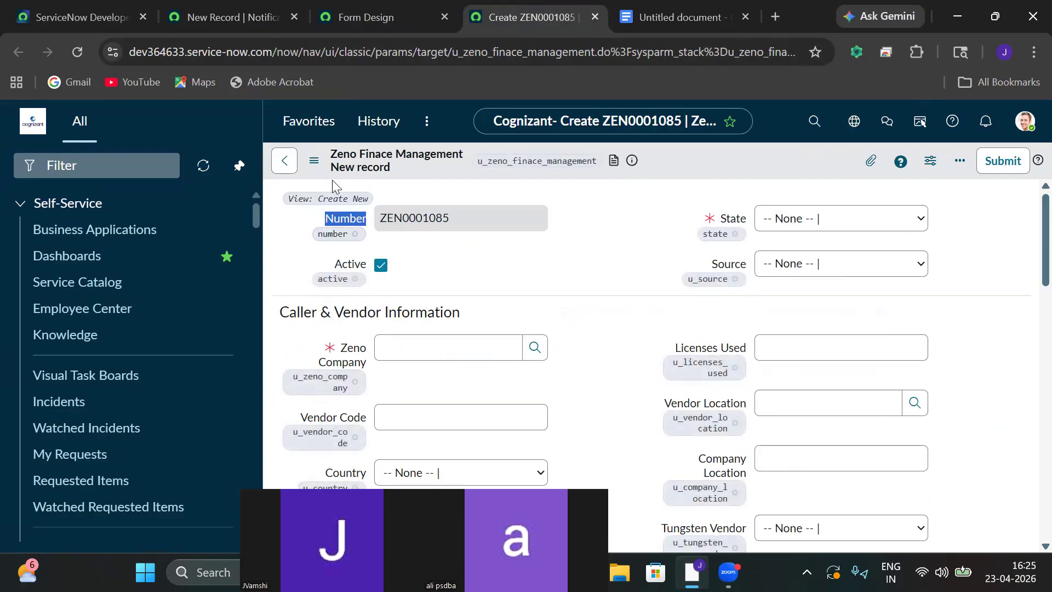
{"action": "left_click", "coordinate": [240, 22]}
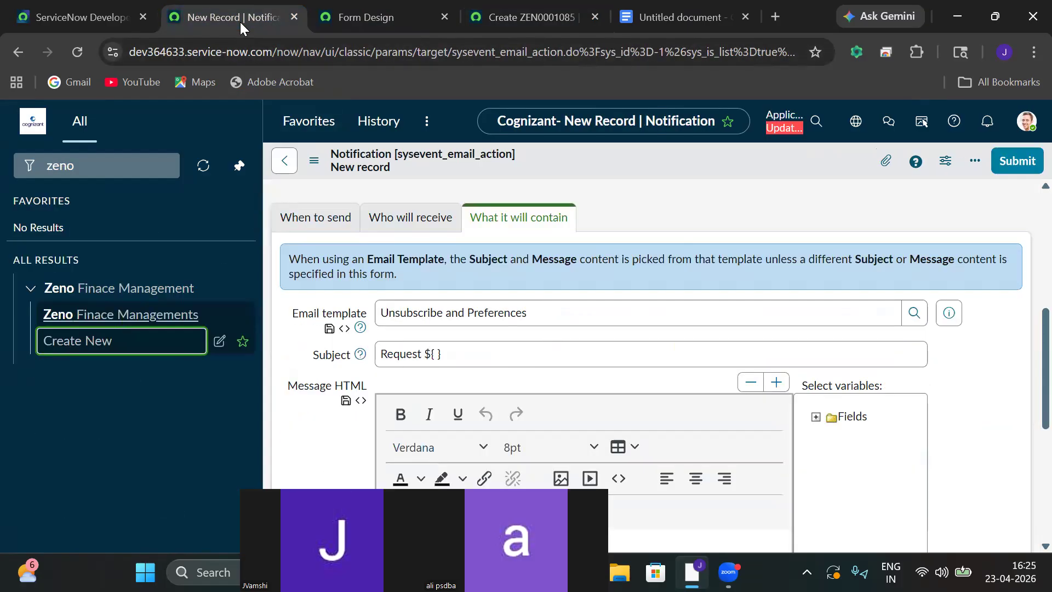
Complete the Subject to read 'Request ${number} is opened for ${}'.
{"action": "left_click", "coordinate": [436, 353]}
{"action": "type", "text": "st ${number} "}
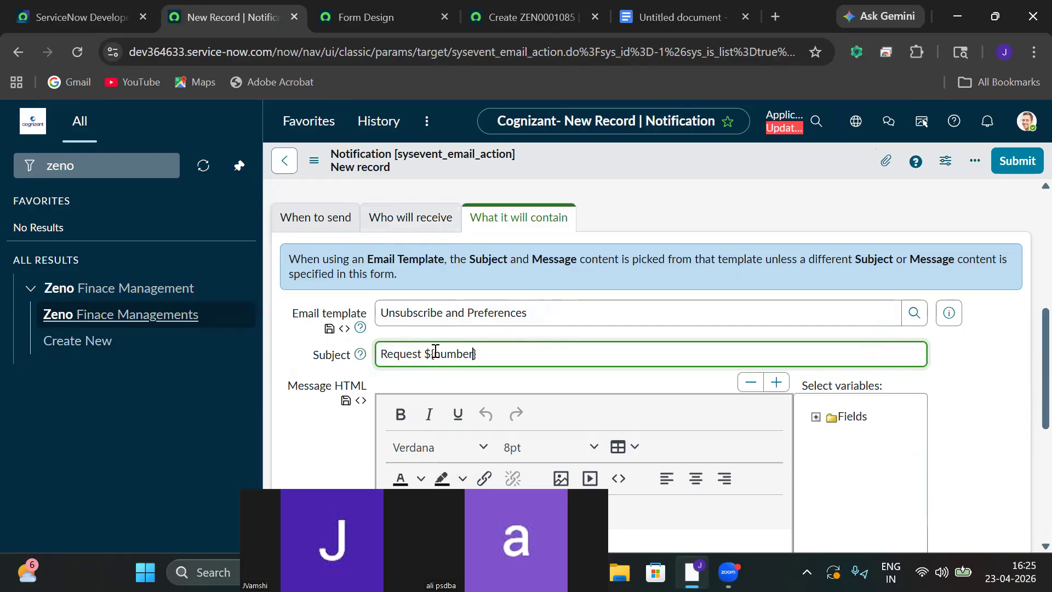
{"action": "type", "text": "is opened for ${"}
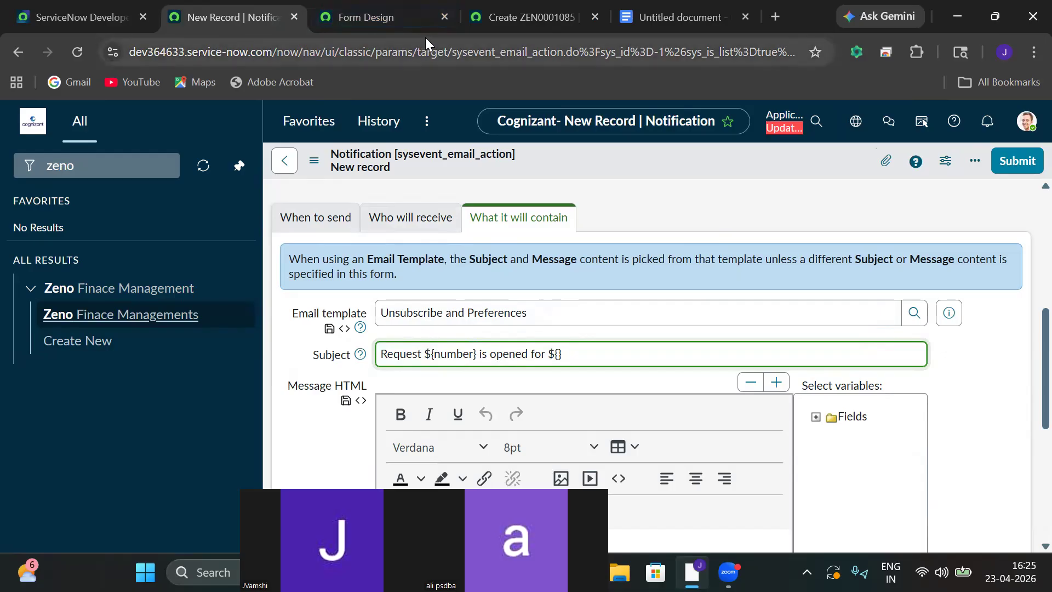
{"action": "left_click", "coordinate": [491, 24]}
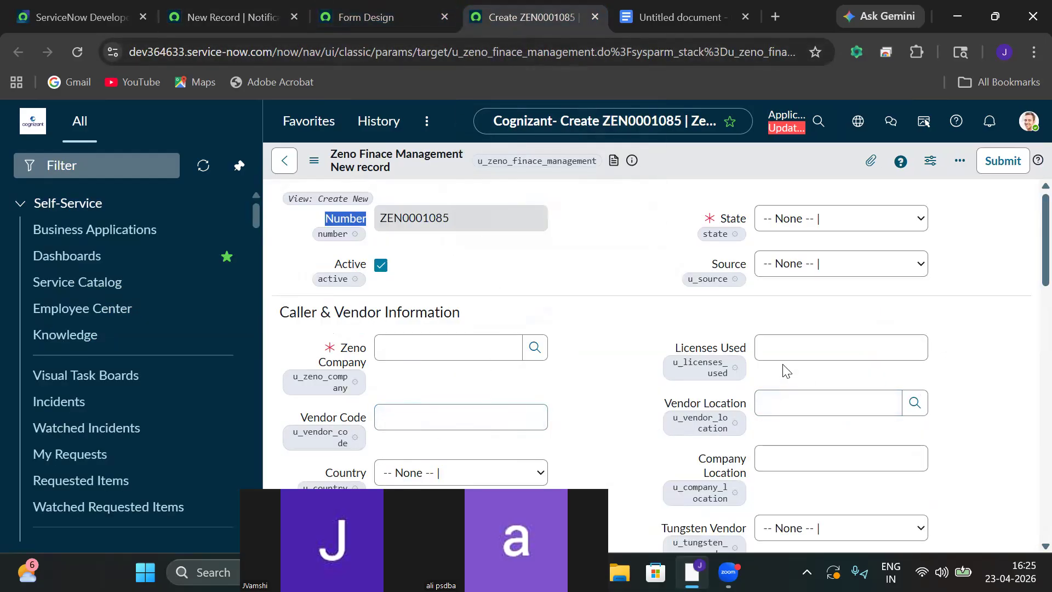
On the ZEN0001085 form, select the Vendor Callers field name u_vendor_caller.
{"action": "scroll", "coordinate": [1029, 265], "scroll_direction": "down", "scroll_amount": 4}
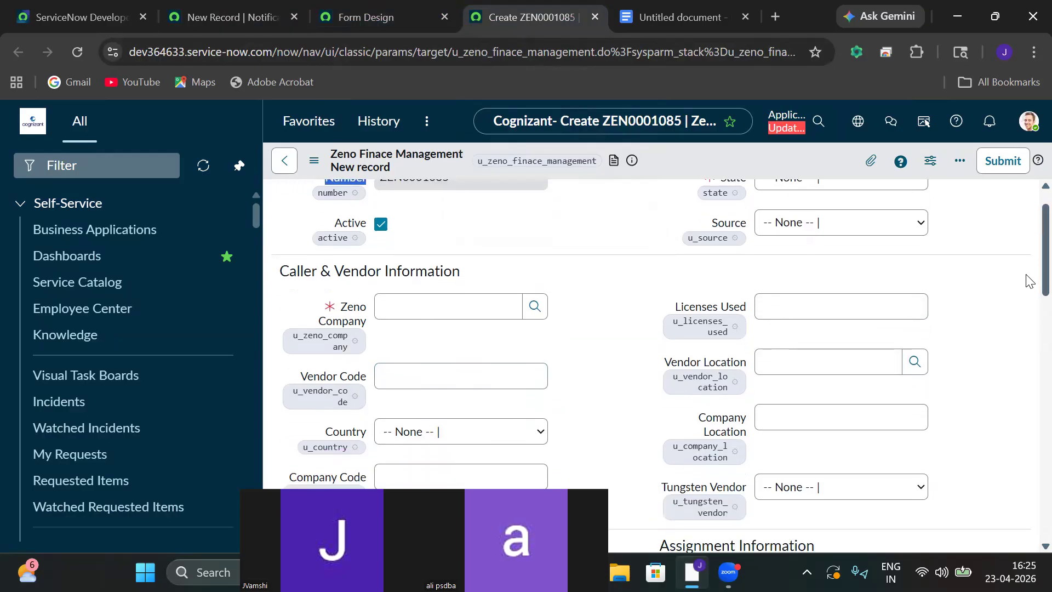
{"action": "scroll", "coordinate": [1030, 313], "scroll_direction": "down", "scroll_amount": 2}
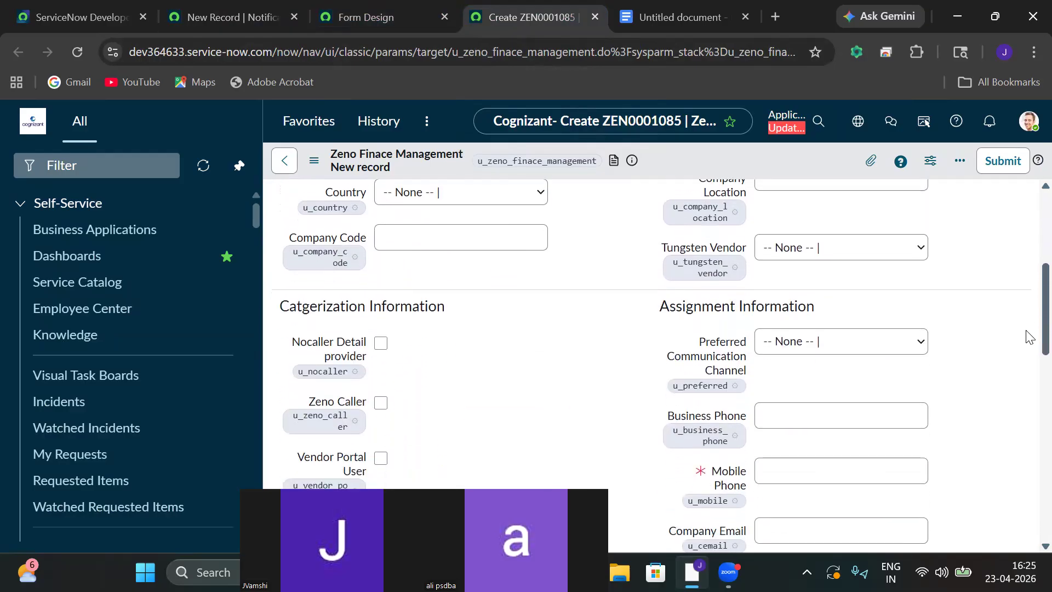
{"action": "scroll", "coordinate": [1029, 350], "scroll_direction": "down", "scroll_amount": 2}
{"action": "scroll", "coordinate": [1030, 365], "scroll_direction": "down", "scroll_amount": 2}
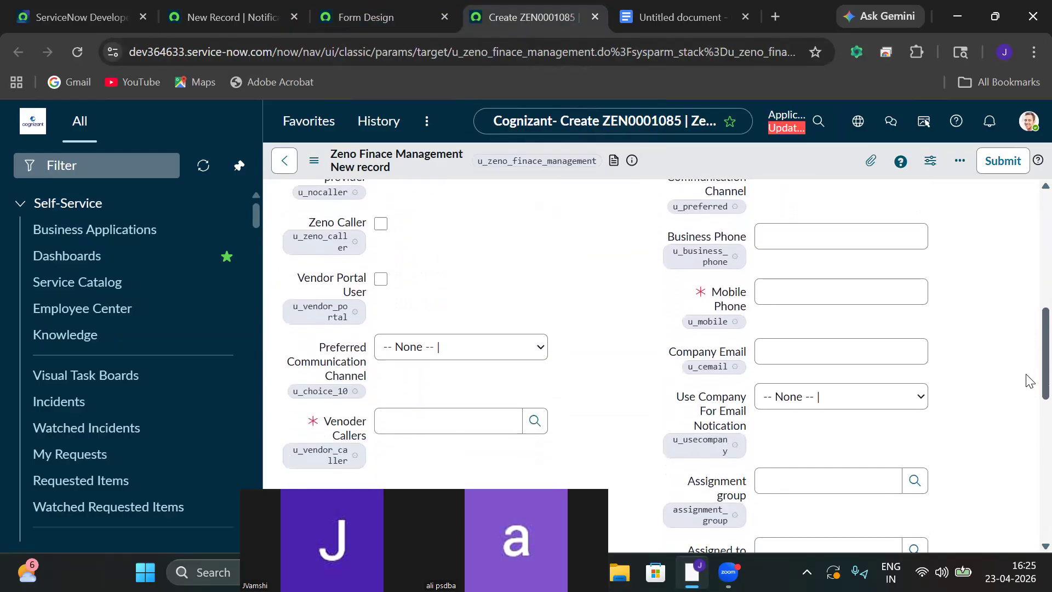
{"action": "double_click", "coordinate": [293, 438]}
{"action": "key", "text": "ctrl+c"}
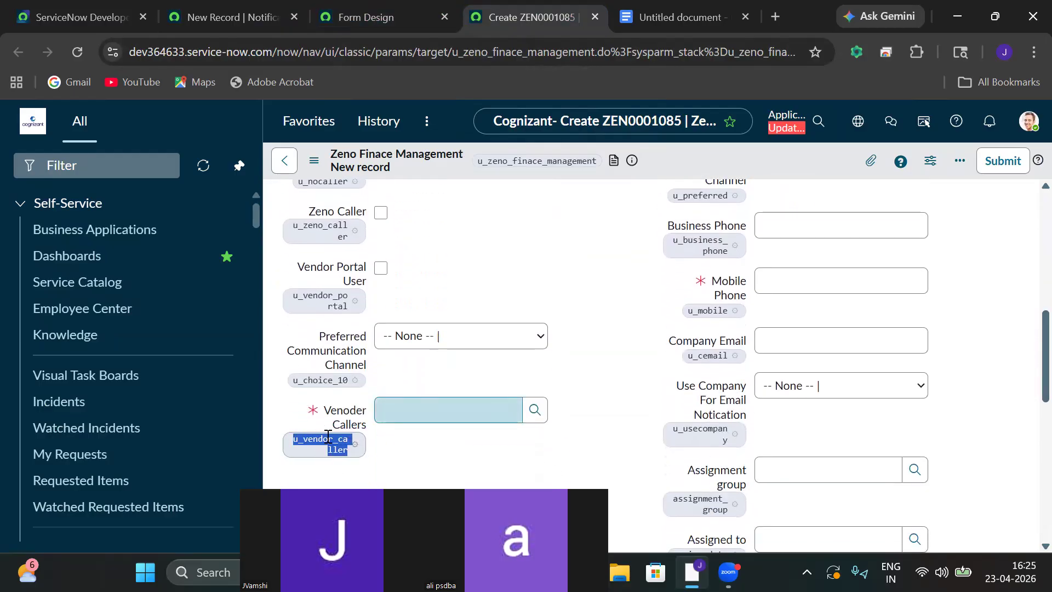
{"action": "left_click", "coordinate": [231, 18]}
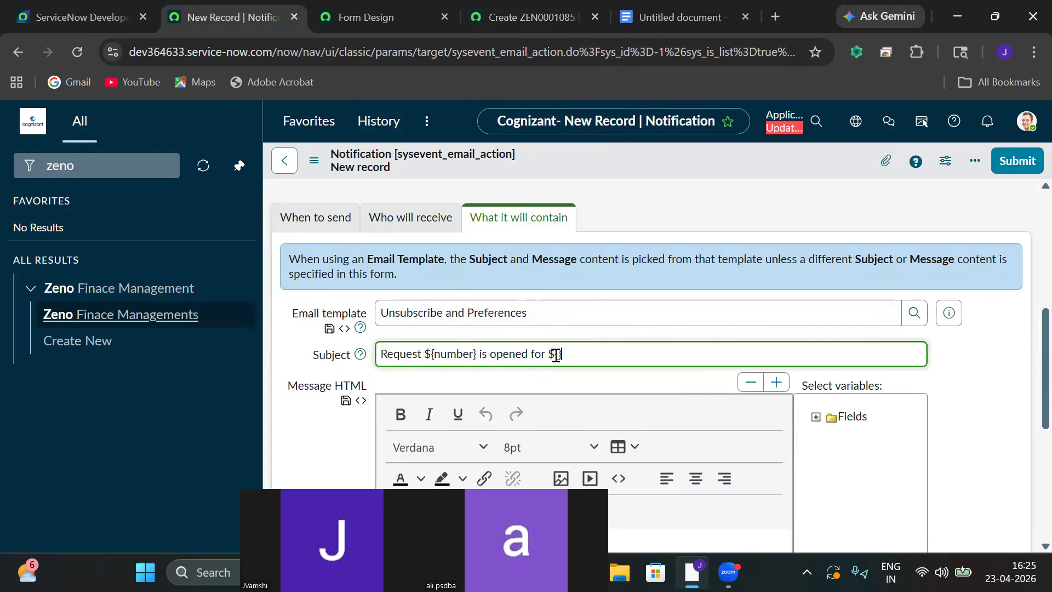
Paste u_vendor_caller into the Subject placeholder and begin the body with 'Hello ${u_vendor_caller },'.
{"action": "key", "text": "ctrl+v"}
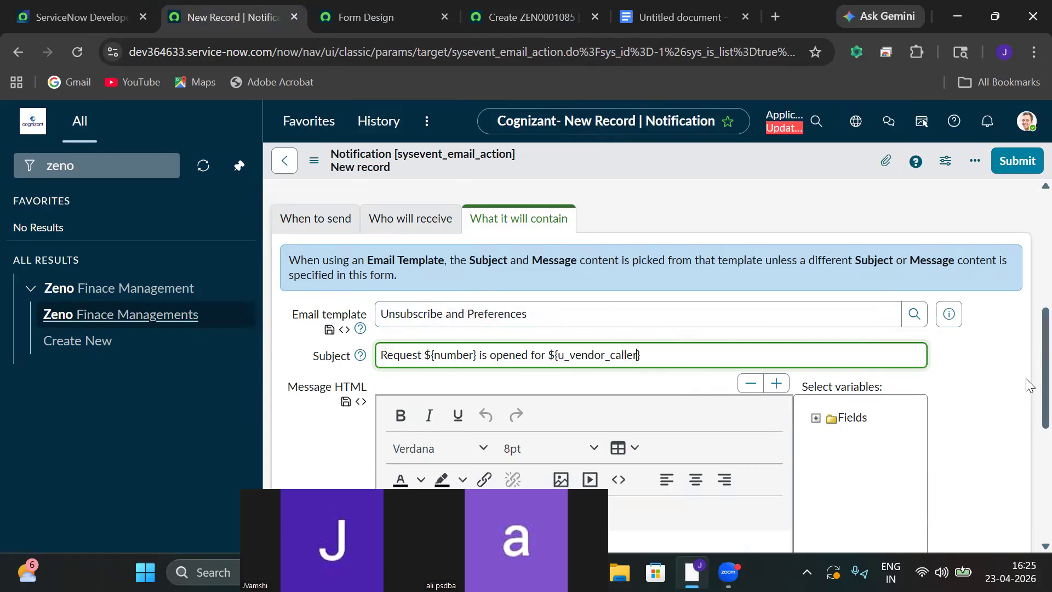
{"action": "scroll", "coordinate": [1026, 417], "scroll_direction": "down", "scroll_amount": 4}
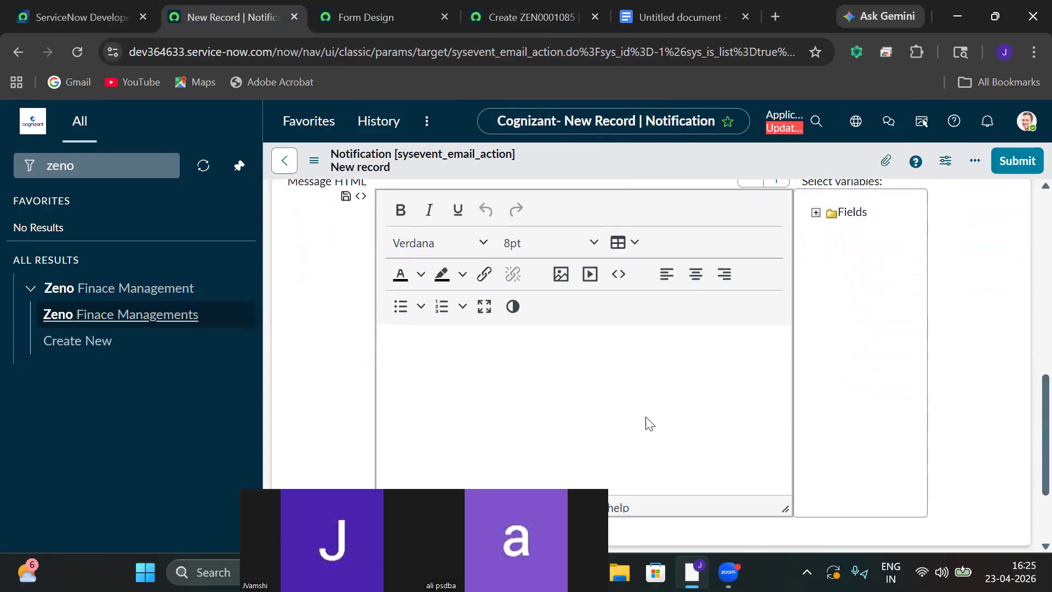
{"action": "left_click", "coordinate": [454, 341]}
{"action": "type", "text": "Hello"}
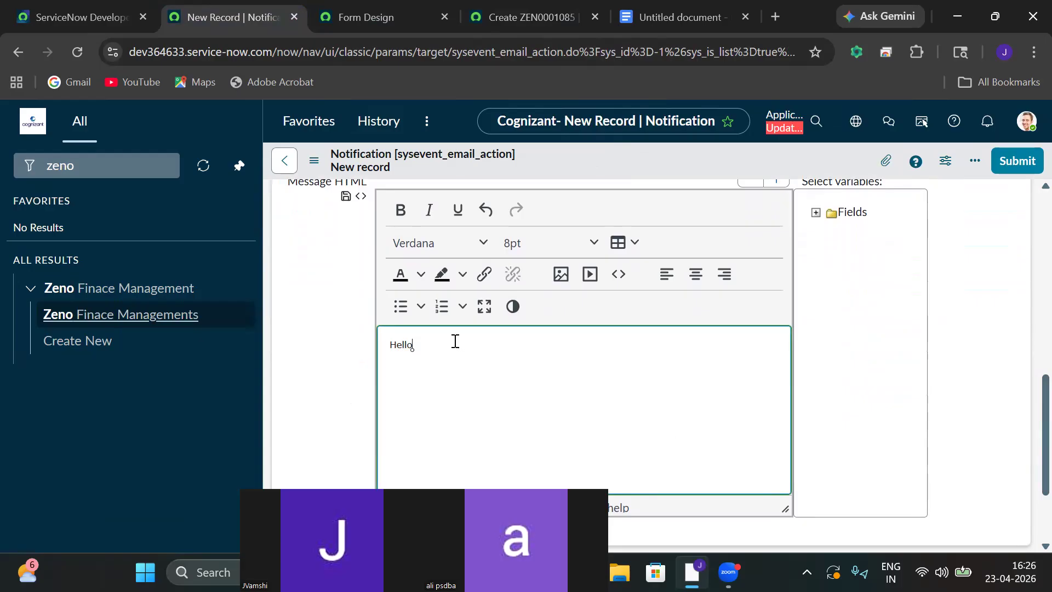
{"action": "type", "text": " ${"}
{"action": "key", "text": "ctrl+v"}
{"action": "type", "text": "}"}
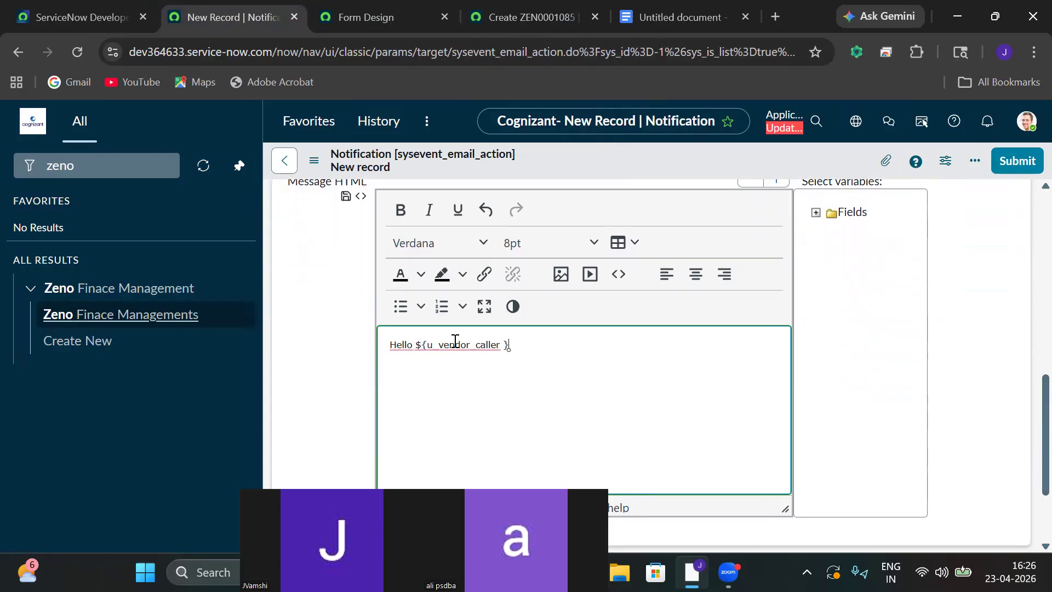
{"action": "type", "text": ","}
{"action": "key", "text": "Return"}
Add the line 'Please Find the below Information for your Zeno Finace Request ${number},'.
{"action": "type", "text": "Please F"}
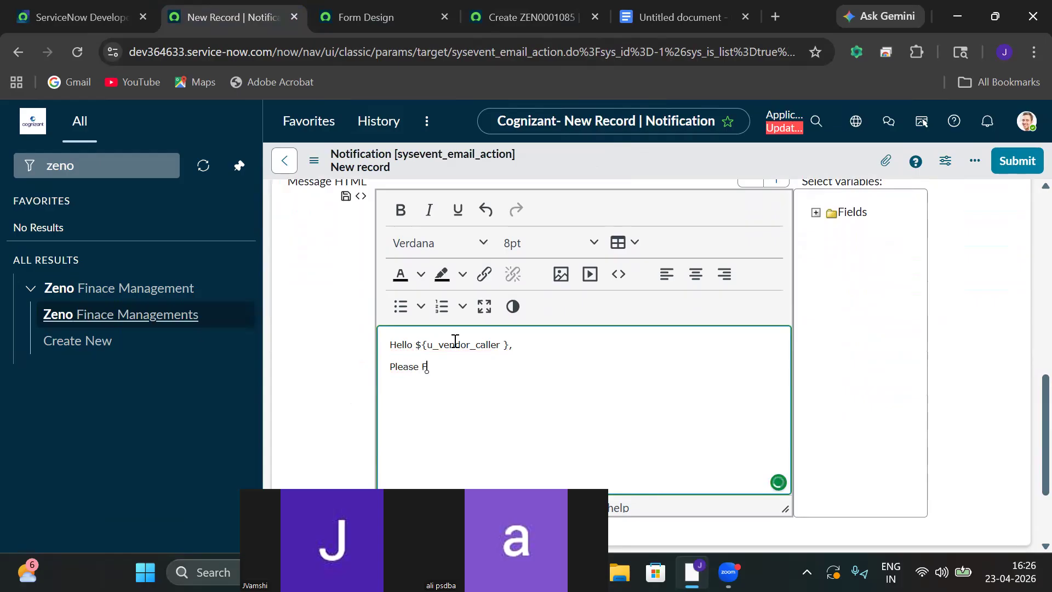
{"action": "type", "text": "ind the below attchment"}
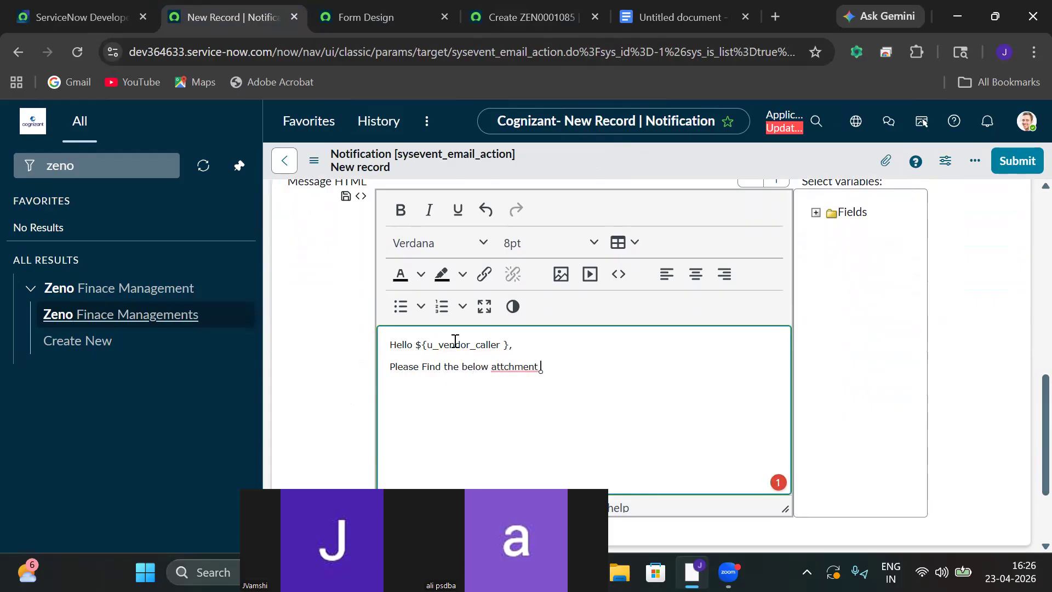
{"action": "key", "text": "BackSpace"}
{"action": "key", "text": "BackSpace"}
{"action": "key", "text": "BackSpace"}
{"action": "key", "text": "BackSpace"}
{"action": "key", "text": "BackSpace"}
{"action": "key", "text": "BackSpace"}
{"action": "key", "text": "BackSpace"}
{"action": "key", "text": "BackSpace"}
{"action": "key", "text": "BackSpace"}
{"action": "key", "text": "BackSpace"}
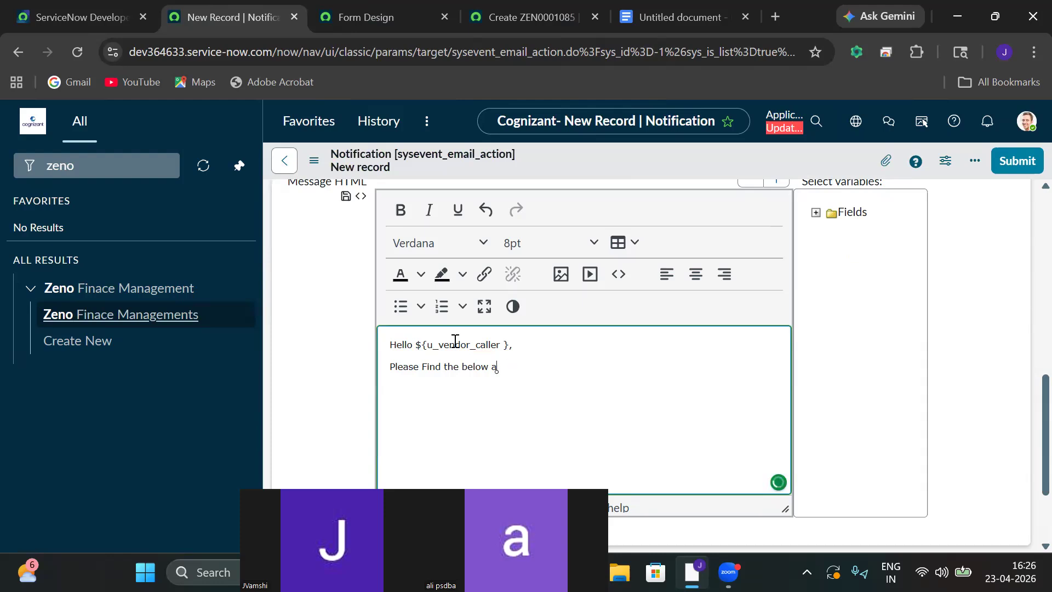
{"action": "type", "text": "Information"}
{"action": "type", "text": "for your Zeno Finace Request"}
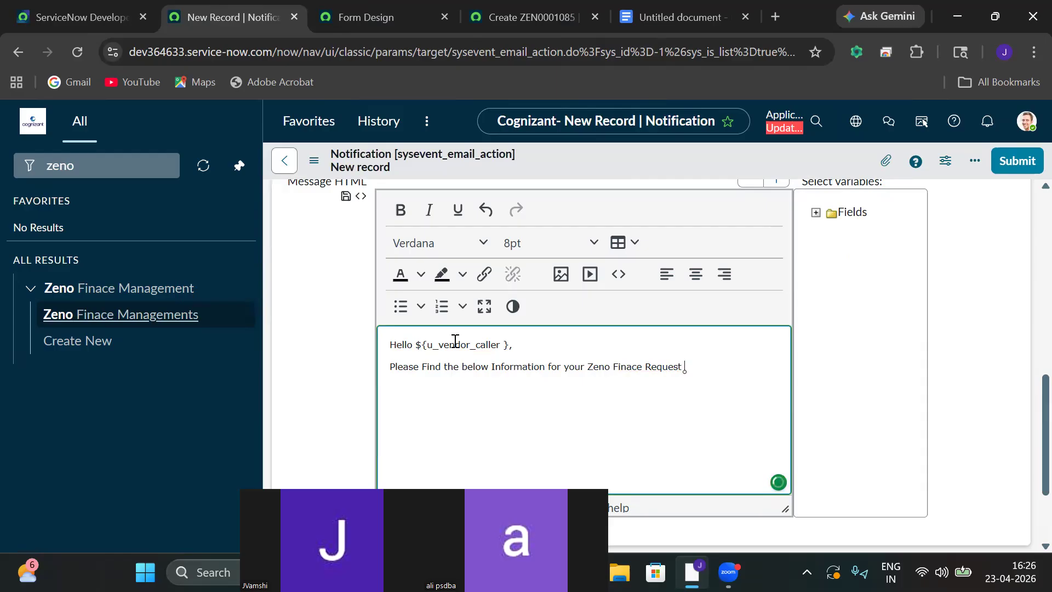
{"action": "type", "text": " ${}"}
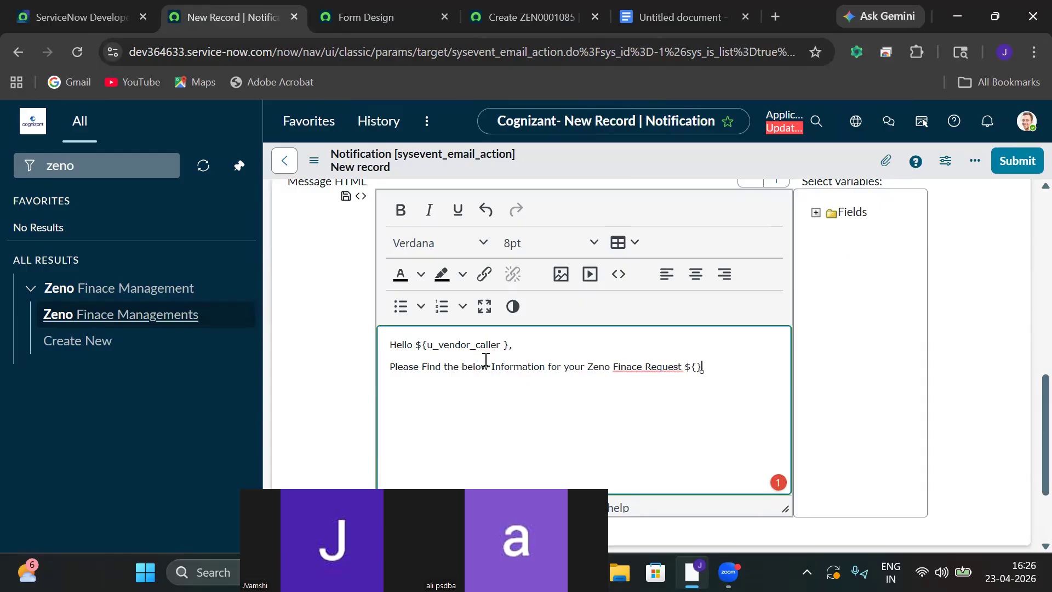
{"action": "left_click", "coordinate": [697, 366]}
{"action": "type", "text": "number"}
{"action": "key", "text": "Right"}
{"action": "type", "text": ","}
{"action": "key", "text": "Return"}
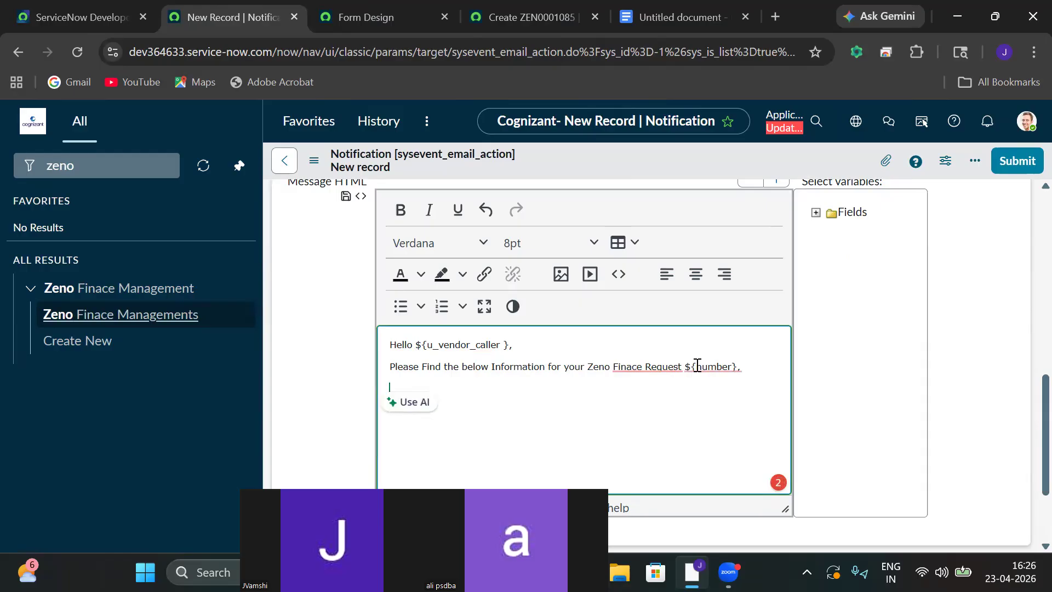
Insert the Assigned to and Company Code field variables on separate body lines.
{"action": "left_click", "coordinate": [816, 213]}
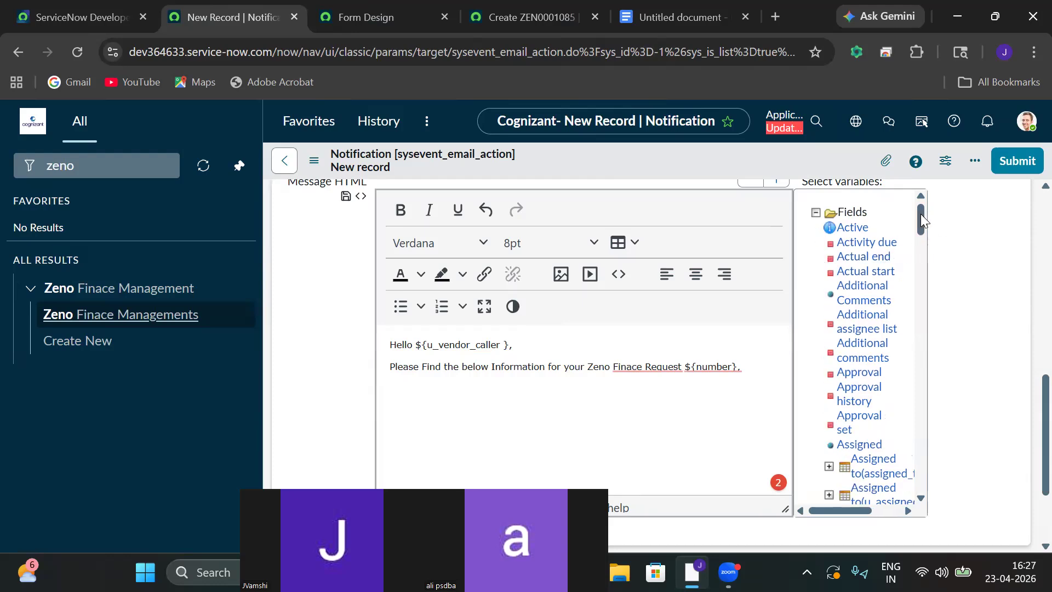
{"action": "left_click_drag", "start_coordinate": [922, 215], "coordinate": [921, 221]}
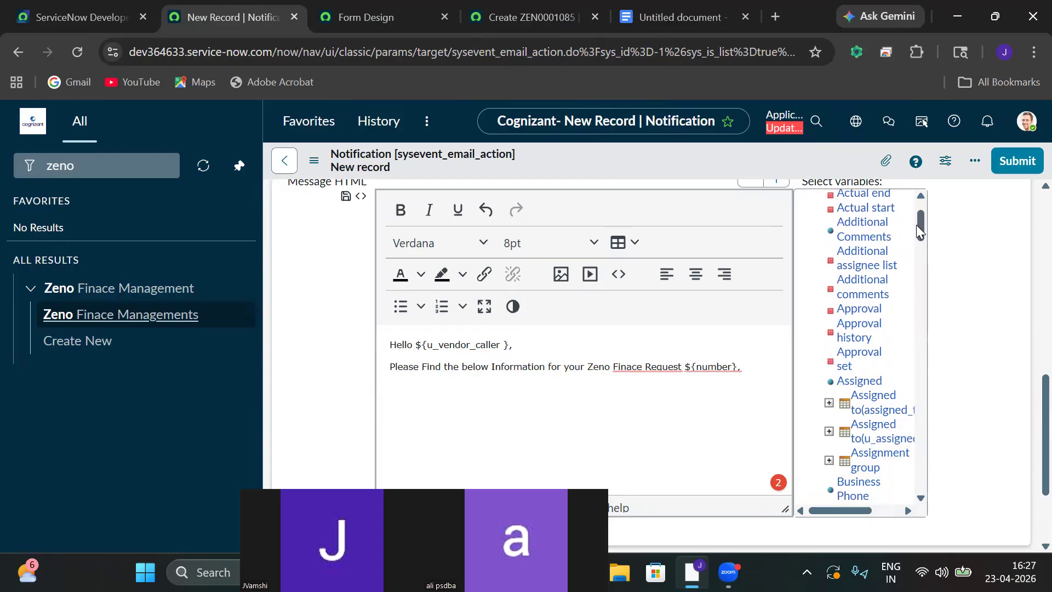
{"action": "left_click", "coordinate": [868, 413]}
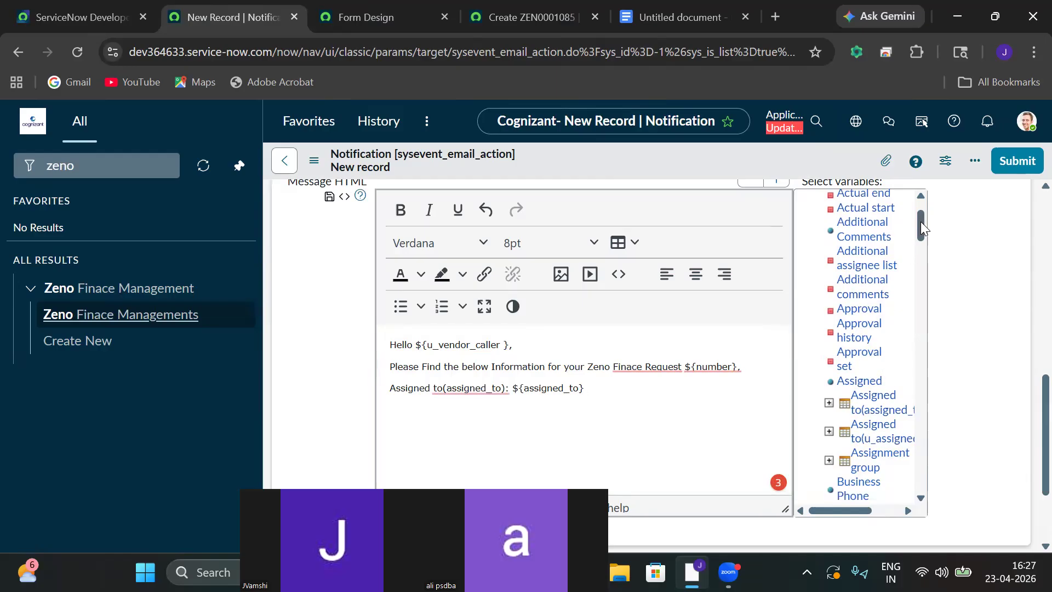
{"action": "left_click", "coordinate": [602, 387]}
{"action": "key", "text": "Return"}
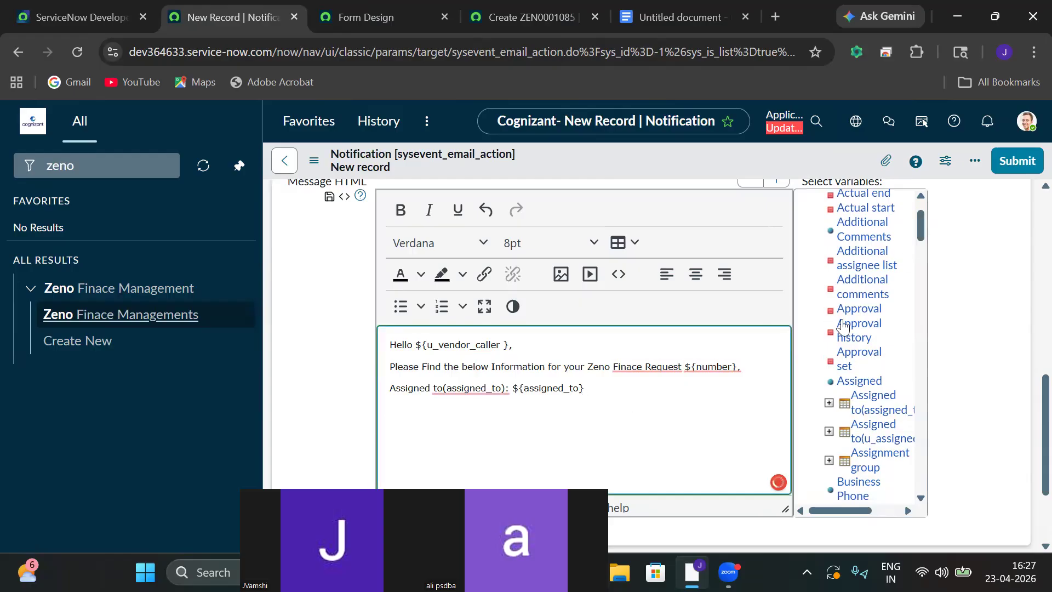
{"action": "left_click_drag", "start_coordinate": [922, 228], "coordinate": [922, 265]}
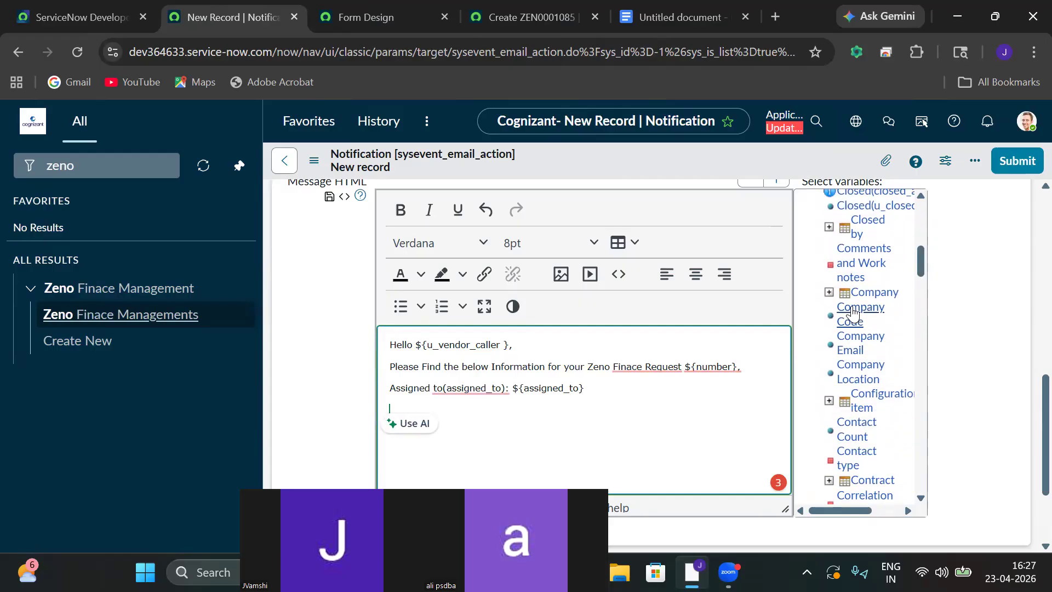
{"action": "left_click", "coordinate": [852, 313]}
{"action": "left_click", "coordinate": [914, 253]}
Insert the Created by and Short Description field variables, each on its own line.
{"action": "left_click_drag", "start_coordinate": [921, 265], "coordinate": [921, 294]}
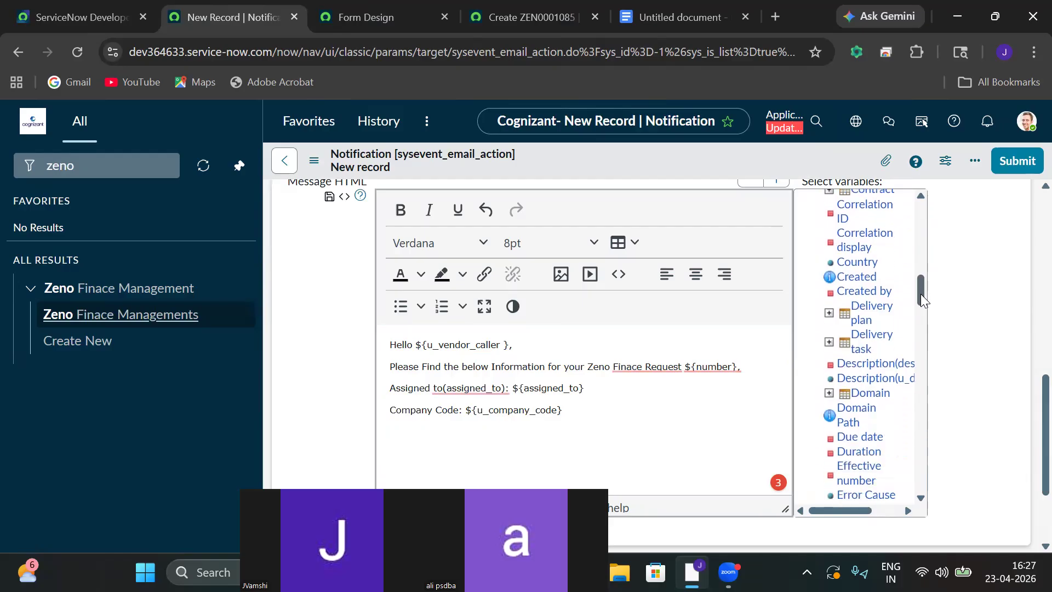
{"action": "left_click", "coordinate": [871, 294]}
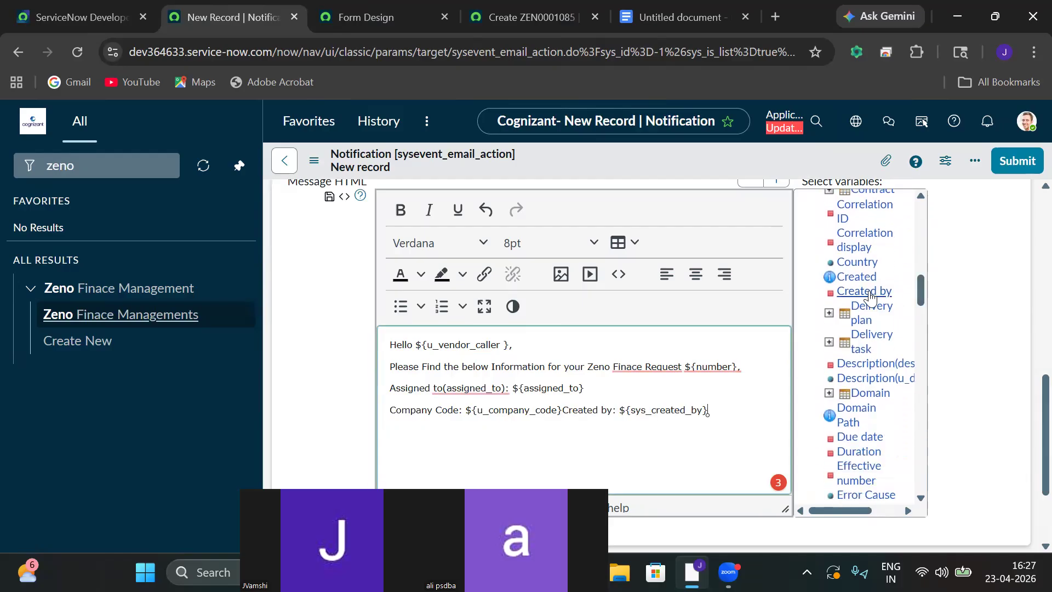
{"action": "left_click", "coordinate": [564, 410]}
{"action": "key", "text": "Return"}
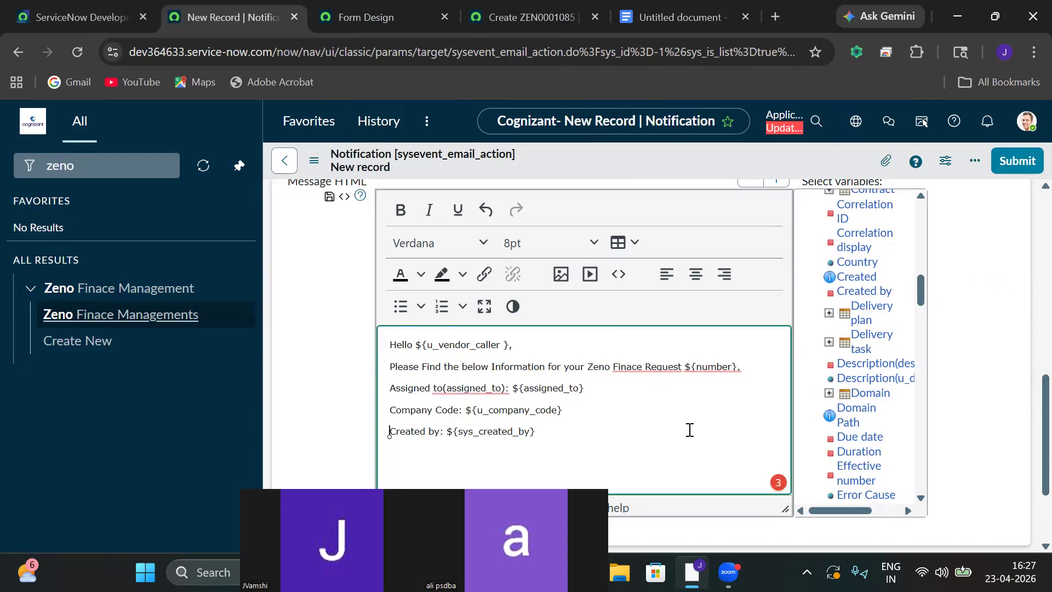
{"action": "left_click_drag", "start_coordinate": [919, 292], "coordinate": [921, 392]}
{"action": "left_click", "coordinate": [854, 317]}
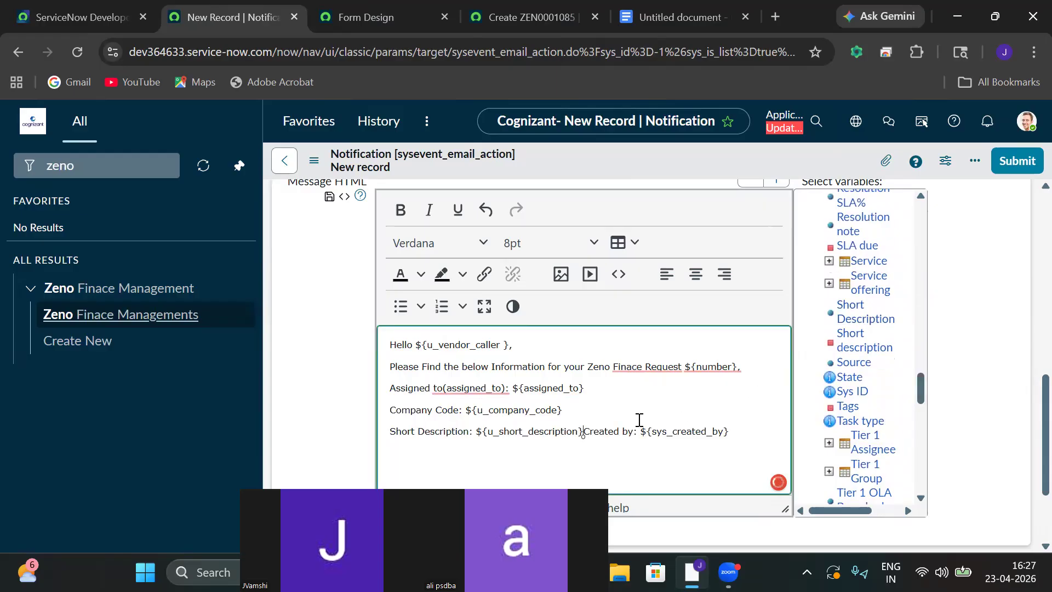
{"action": "left_click", "coordinate": [584, 433]}
{"action": "key", "text": "Return"}
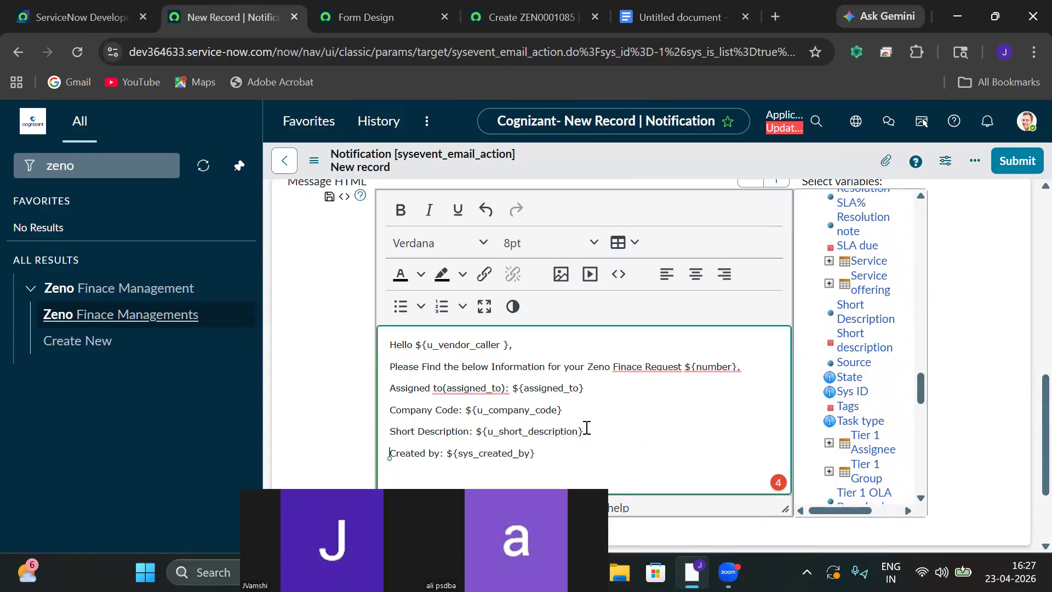
{"action": "left_click", "coordinate": [544, 455]}
End the message with 'FYI : ${URI}', '${URI_REF}', 'Thanks!' and a 'Service Desk' sign-off.
{"action": "key", "text": "Return"}
{"action": "key", "text": "Return"}
{"action": "type", "text": "FYU"}
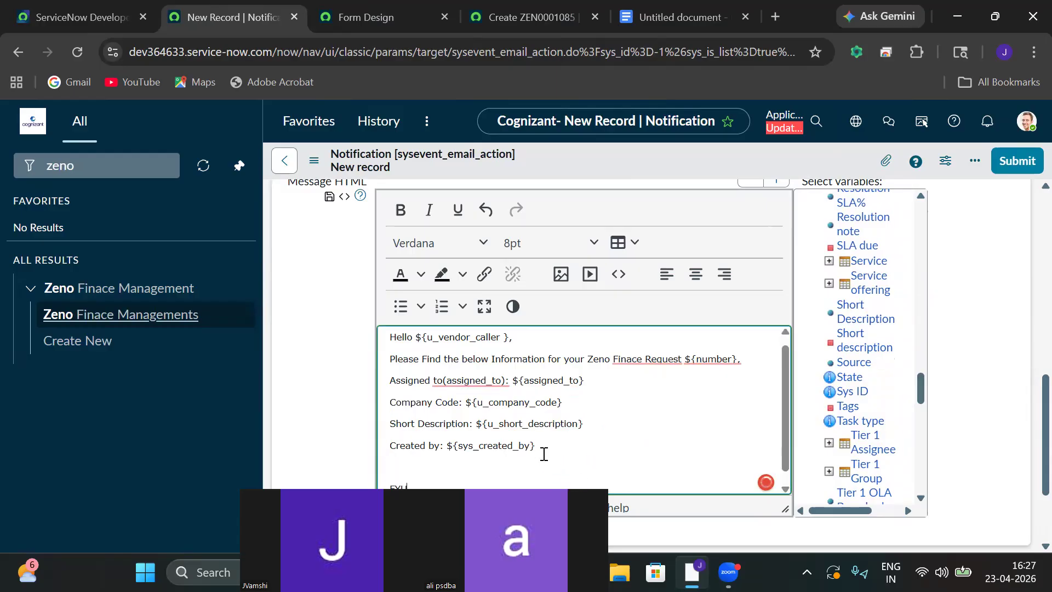
{"action": "type", "text": "I"}
{"action": "type", "text": ": ${URI"}
{"action": "key", "text": "Return"}
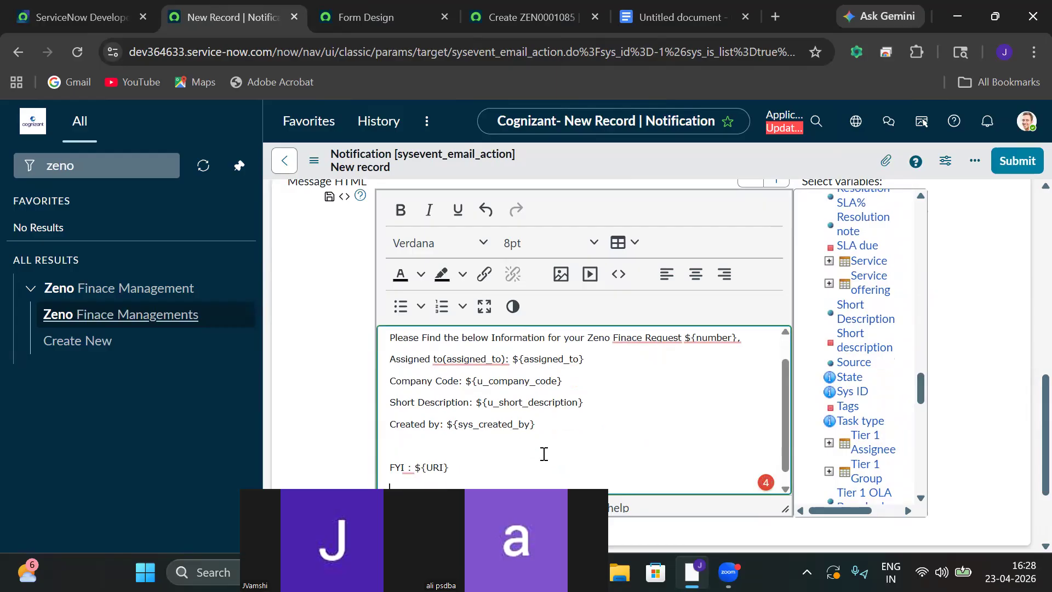
{"action": "type", "text": "${URI_REF"}
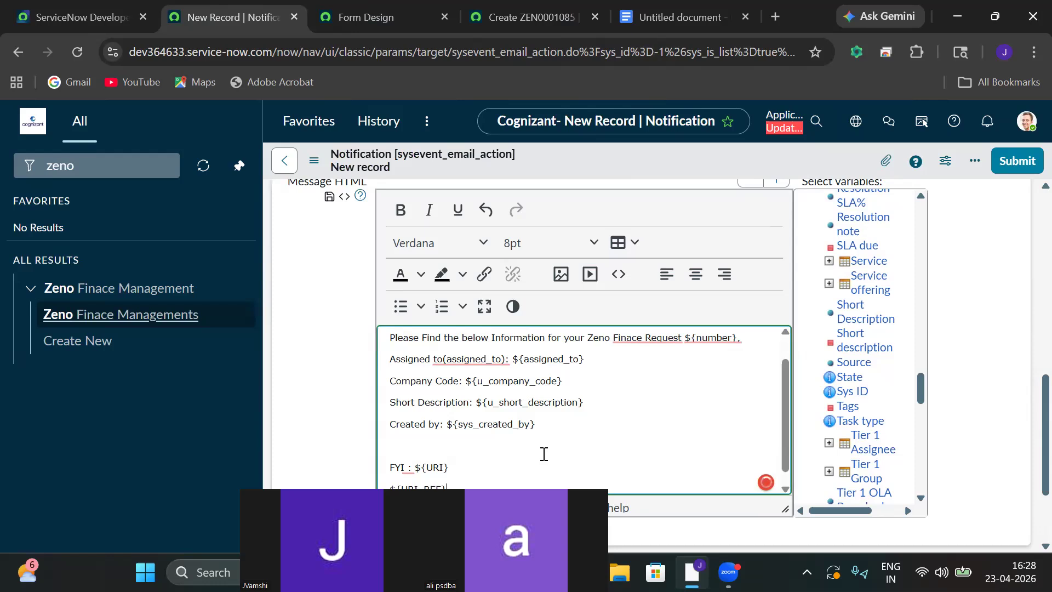
{"action": "key", "text": "Return"}
{"action": "key", "text": "Return"}
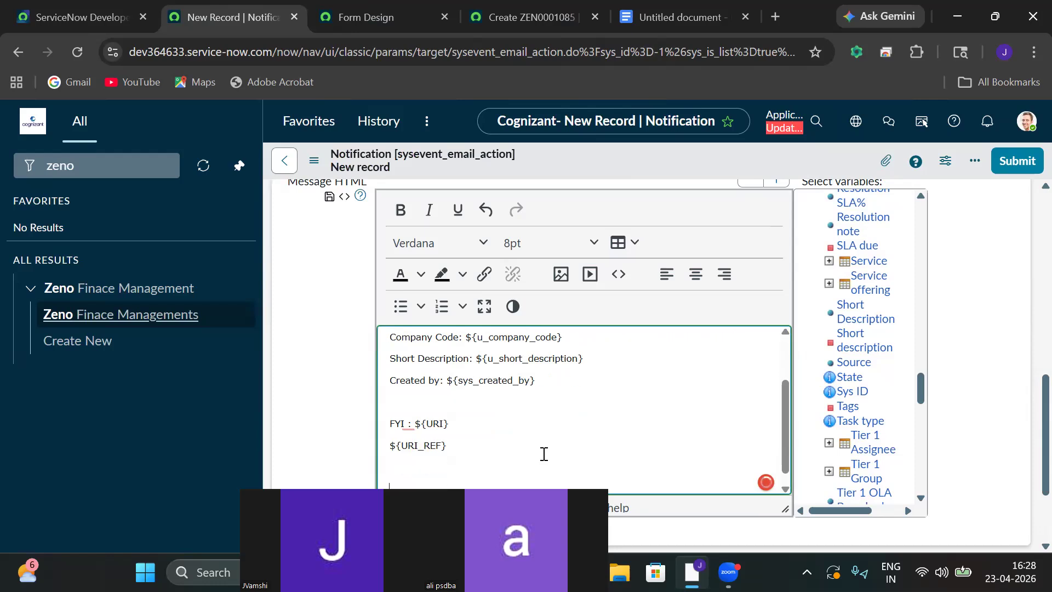
{"action": "type", "text": "Thank"}
{"action": "type", "text": "s,"}
{"action": "key", "text": "Return"}
{"action": "type", "text": "Sa"}
{"action": "type", "text": "rvice"}
{"action": "type", "text": " Desk"}
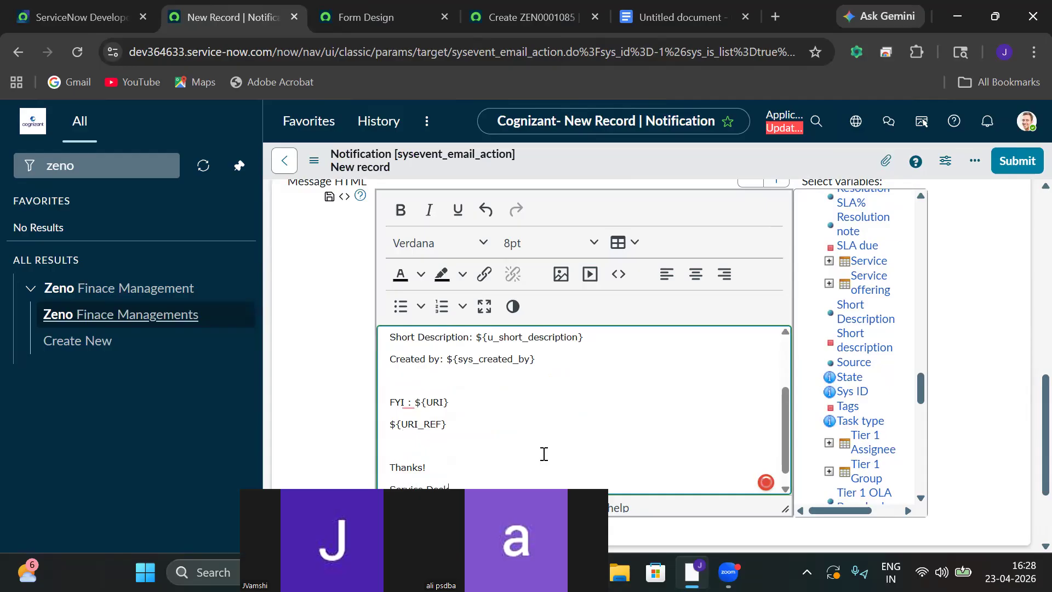
{"action": "scroll", "coordinate": [1029, 406], "scroll_direction": "up", "scroll_amount": 5}
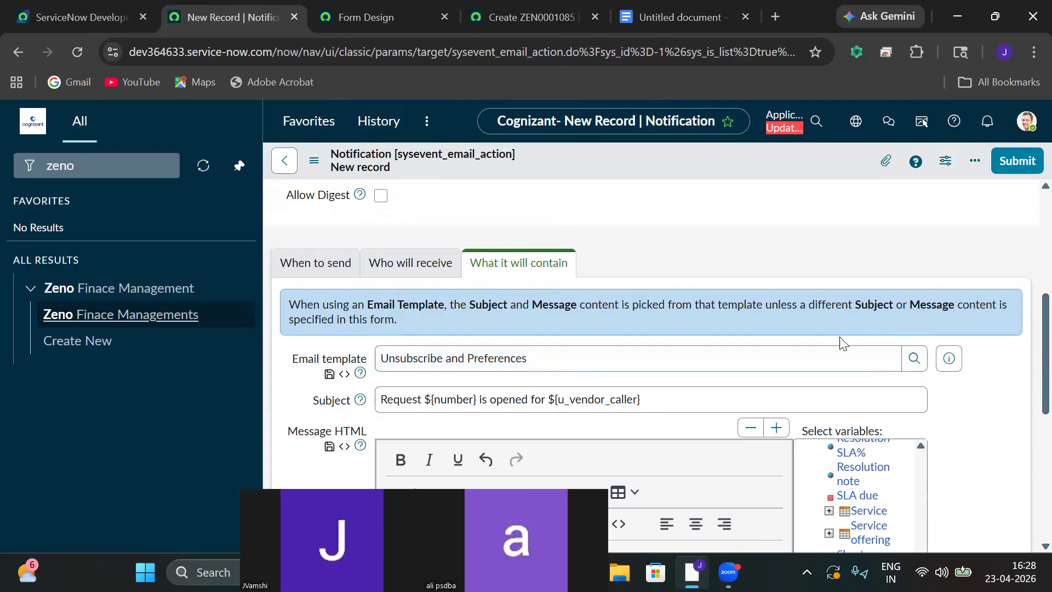
Keep the Unsubscribe and Preferences email template unchanged and save the notification record.
{"action": "left_click", "coordinate": [914, 361]}
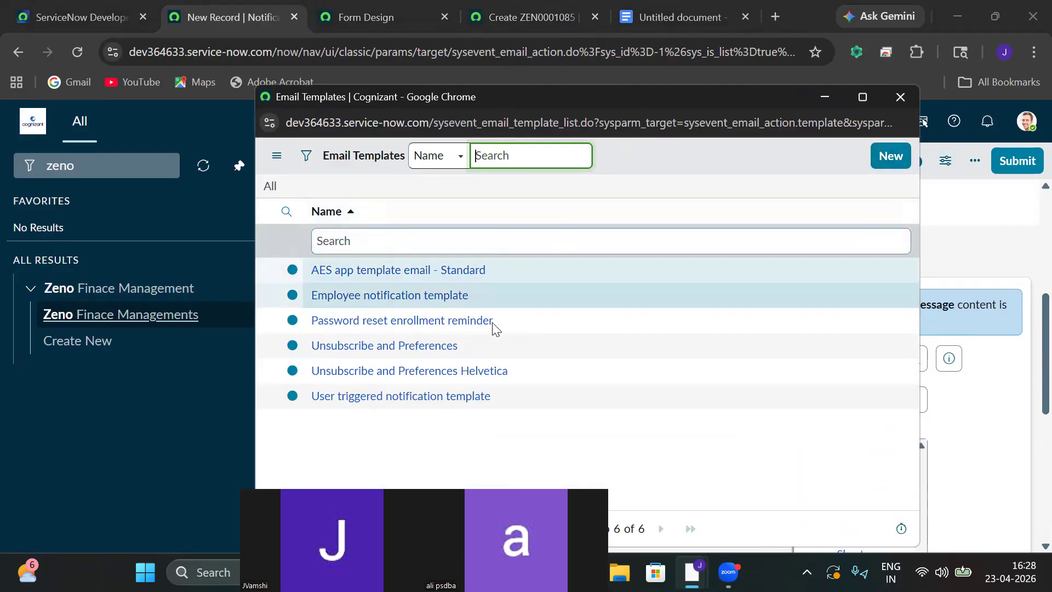
{"action": "left_click", "coordinate": [901, 95]}
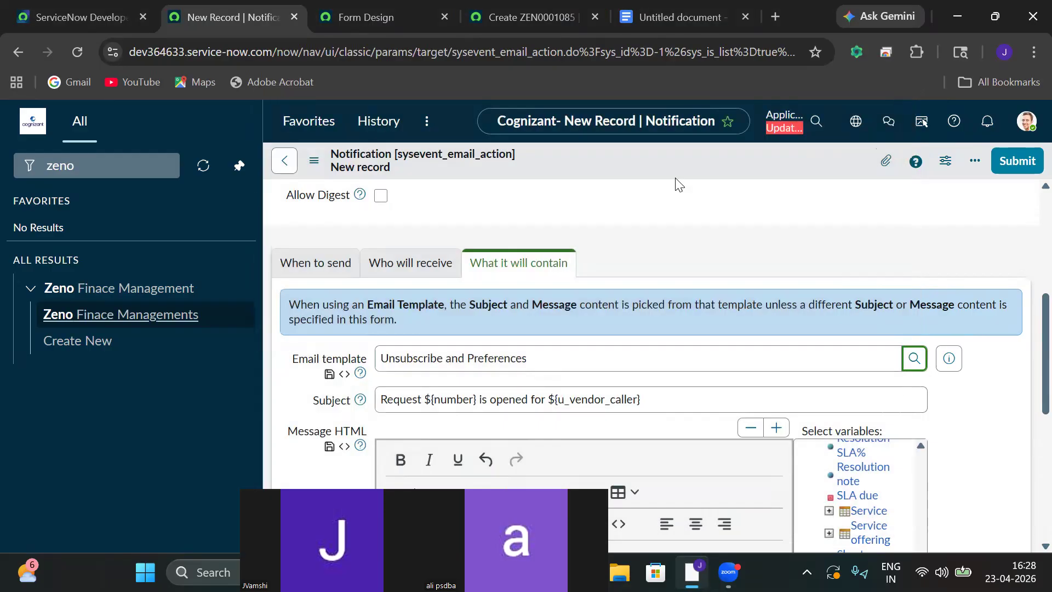
{"action": "left_click", "coordinate": [314, 160]}
{"action": "left_click", "coordinate": [340, 174]}
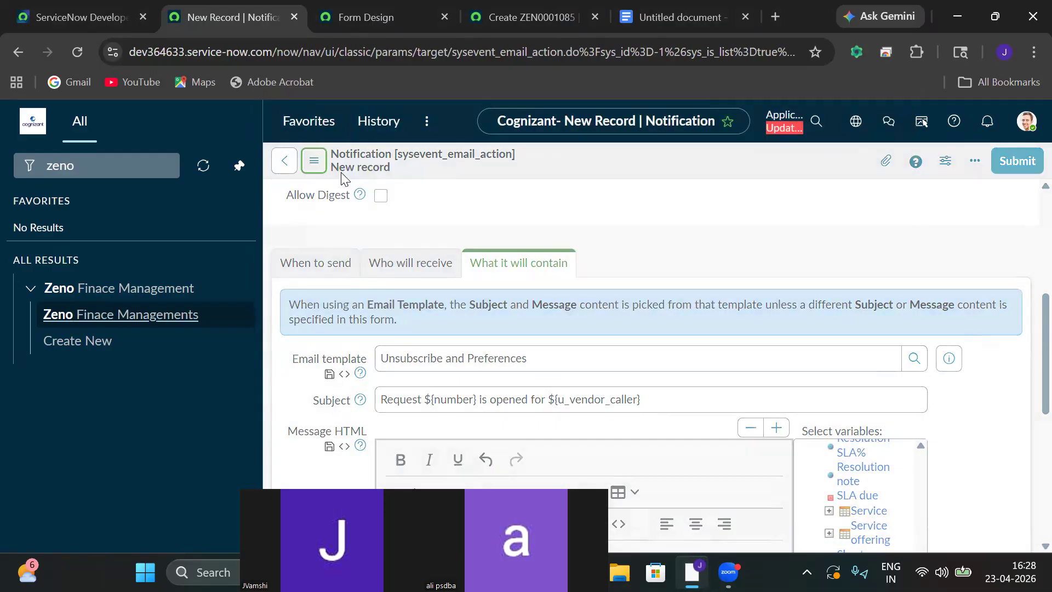